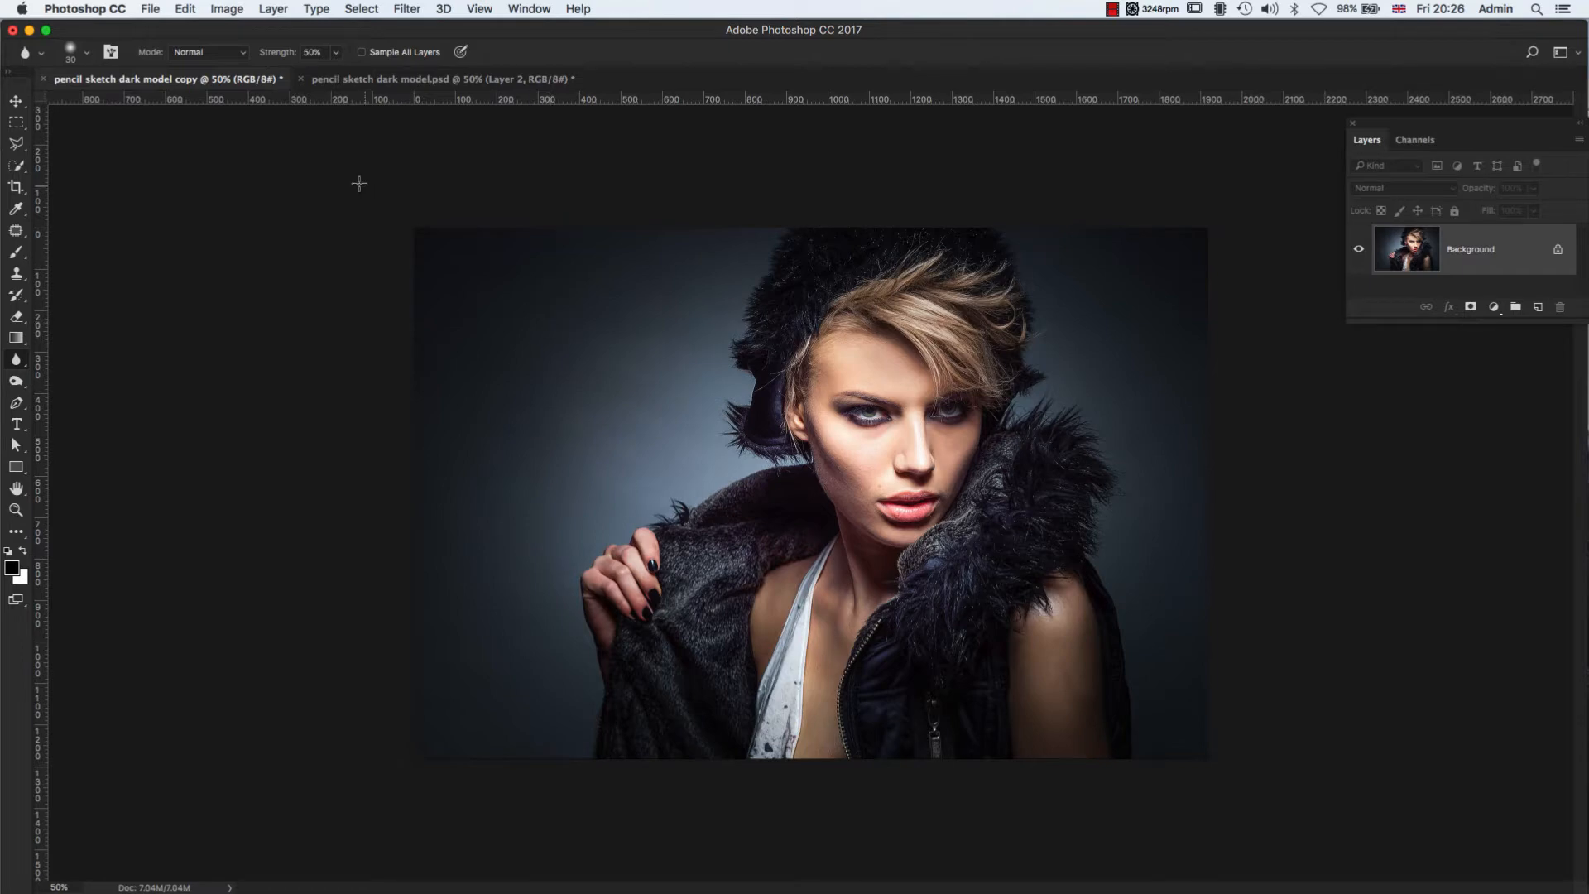
click(414, 79)
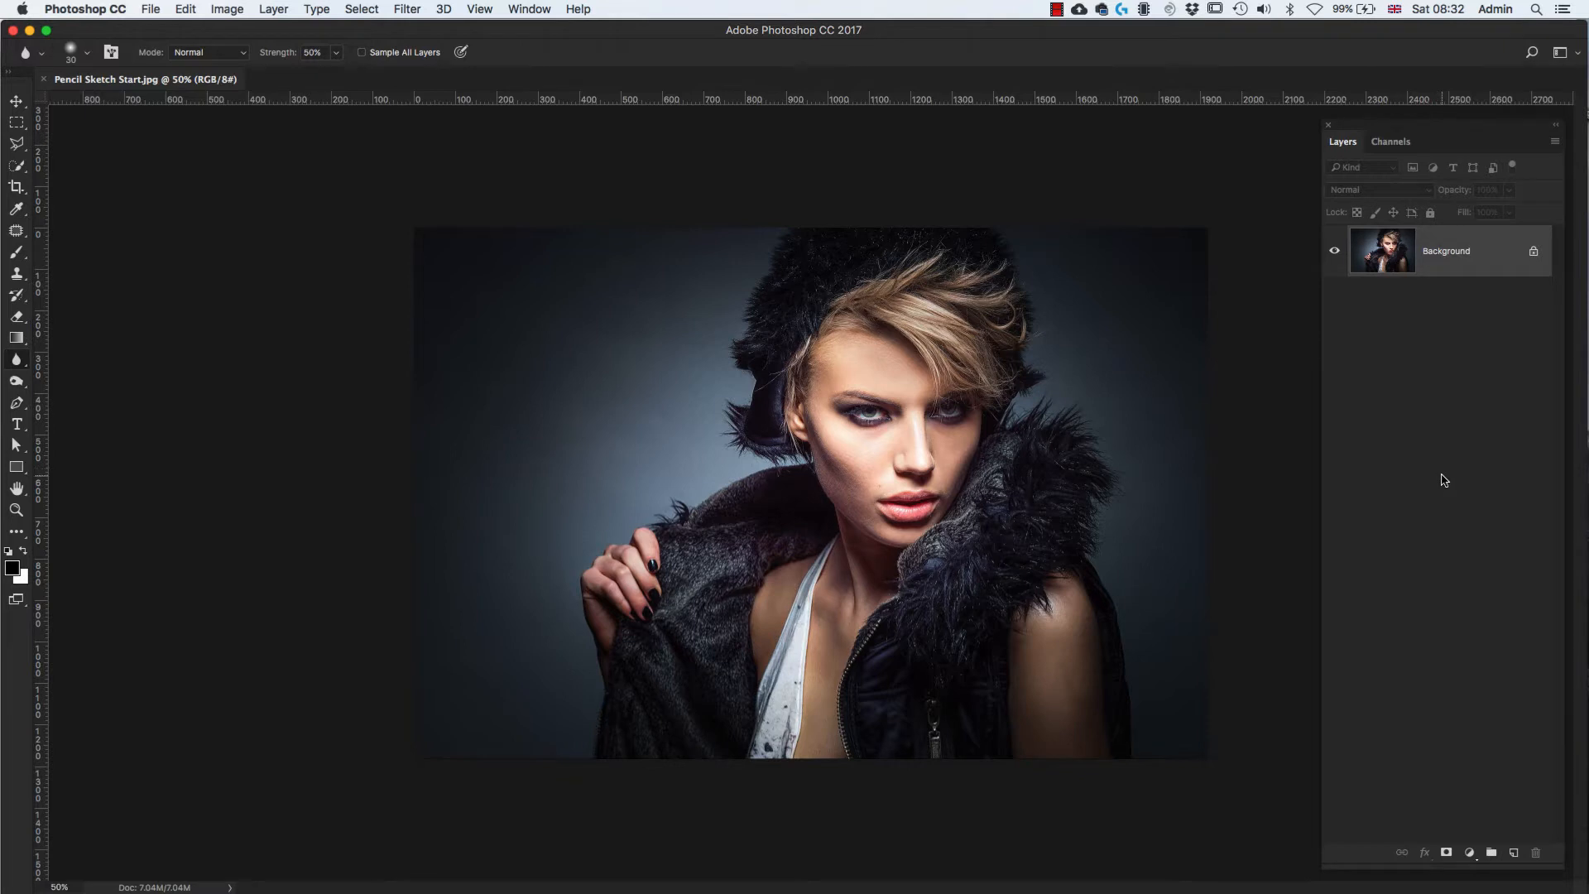
- Duplicate the Background layer and rename the copy "Gaussian Blur"
key(super+j)
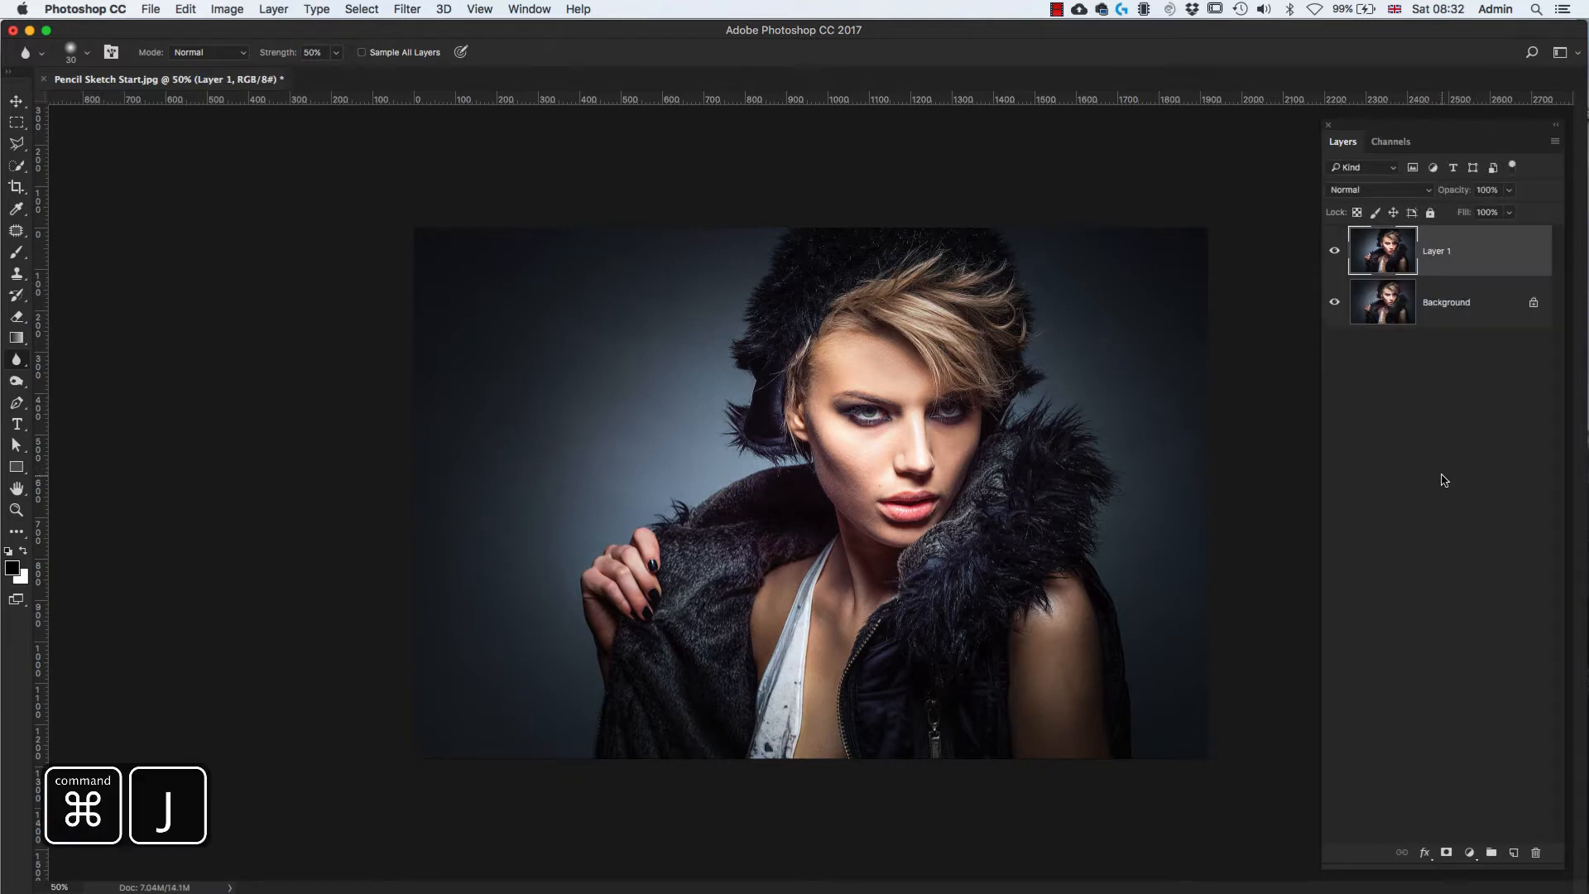
double_click(1436, 252)
text(Gaussian)
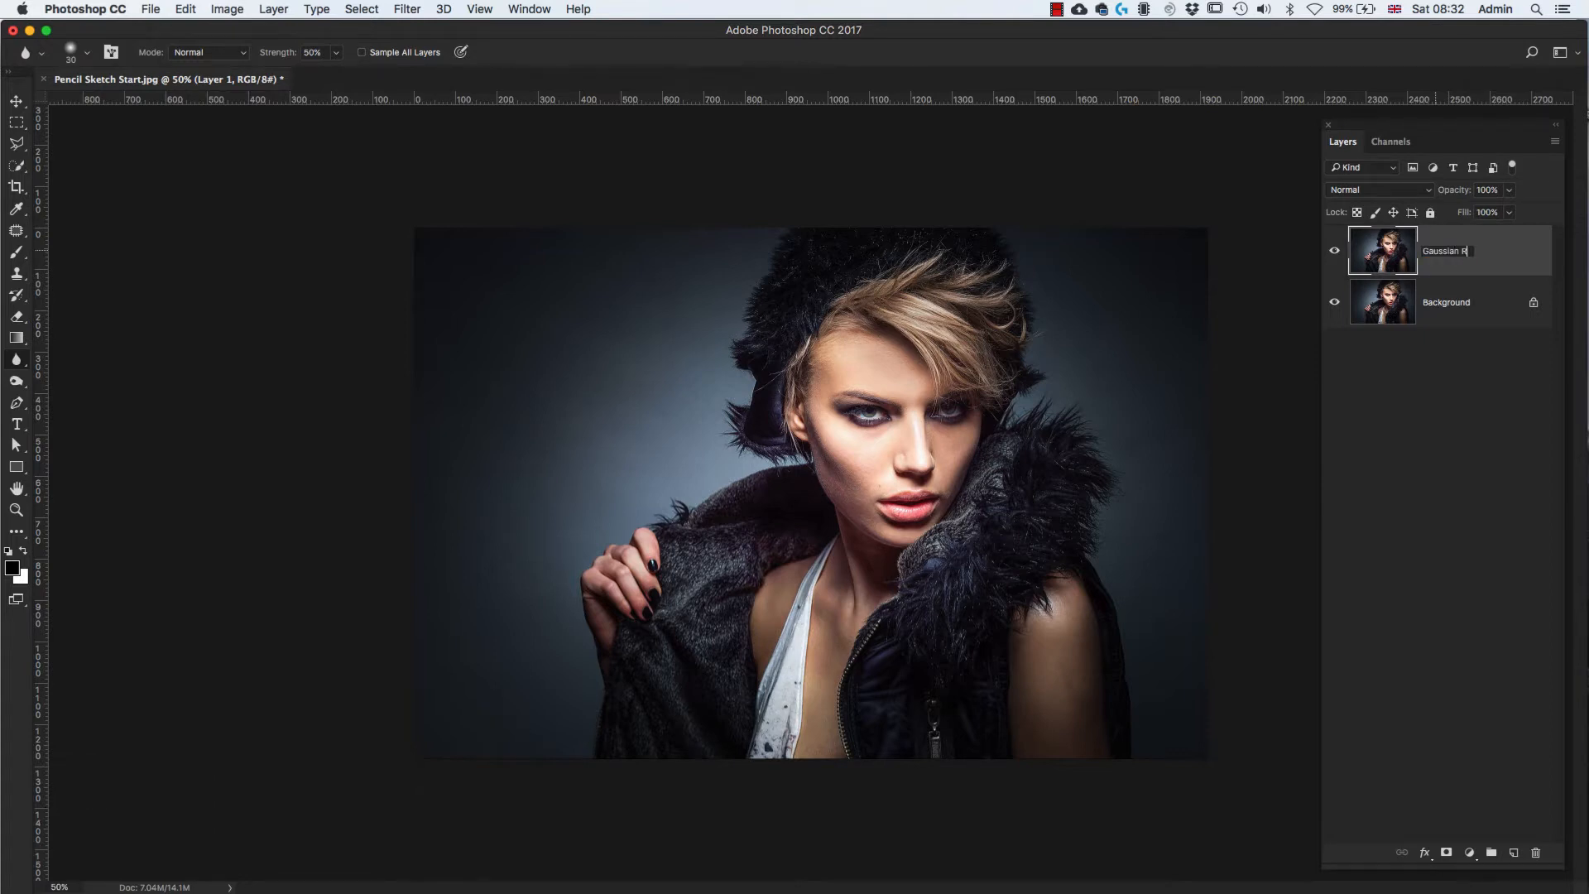
text( Blur)
key(Return)
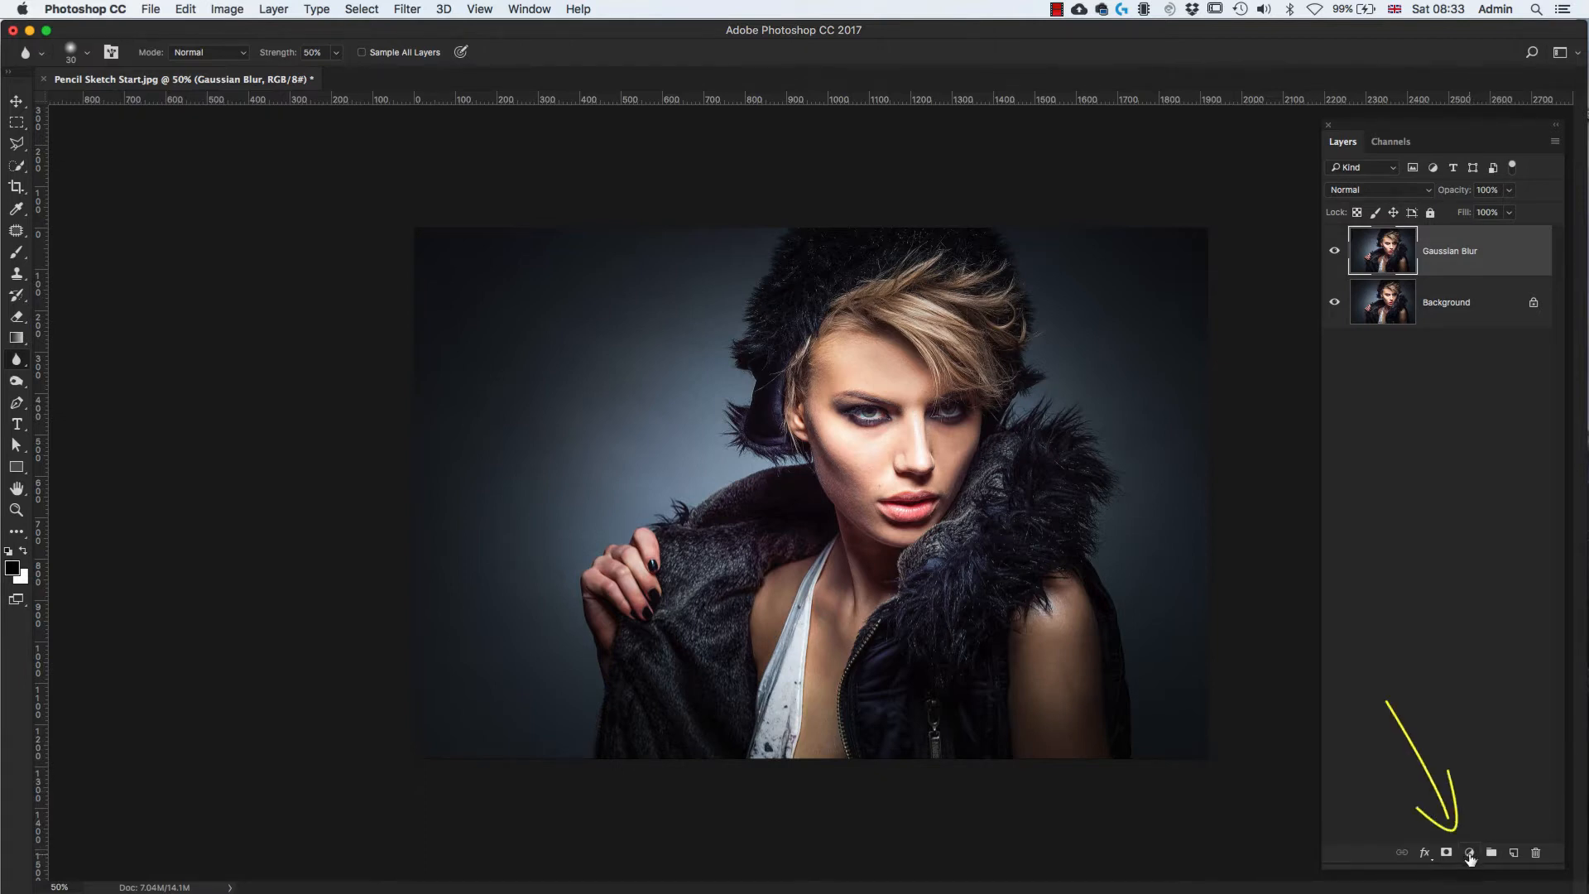
- Add a Black & White adjustment layer at the top of the stack and set the Gaussian Blur layer's blending mode to Color Dodge
click(1470, 853)
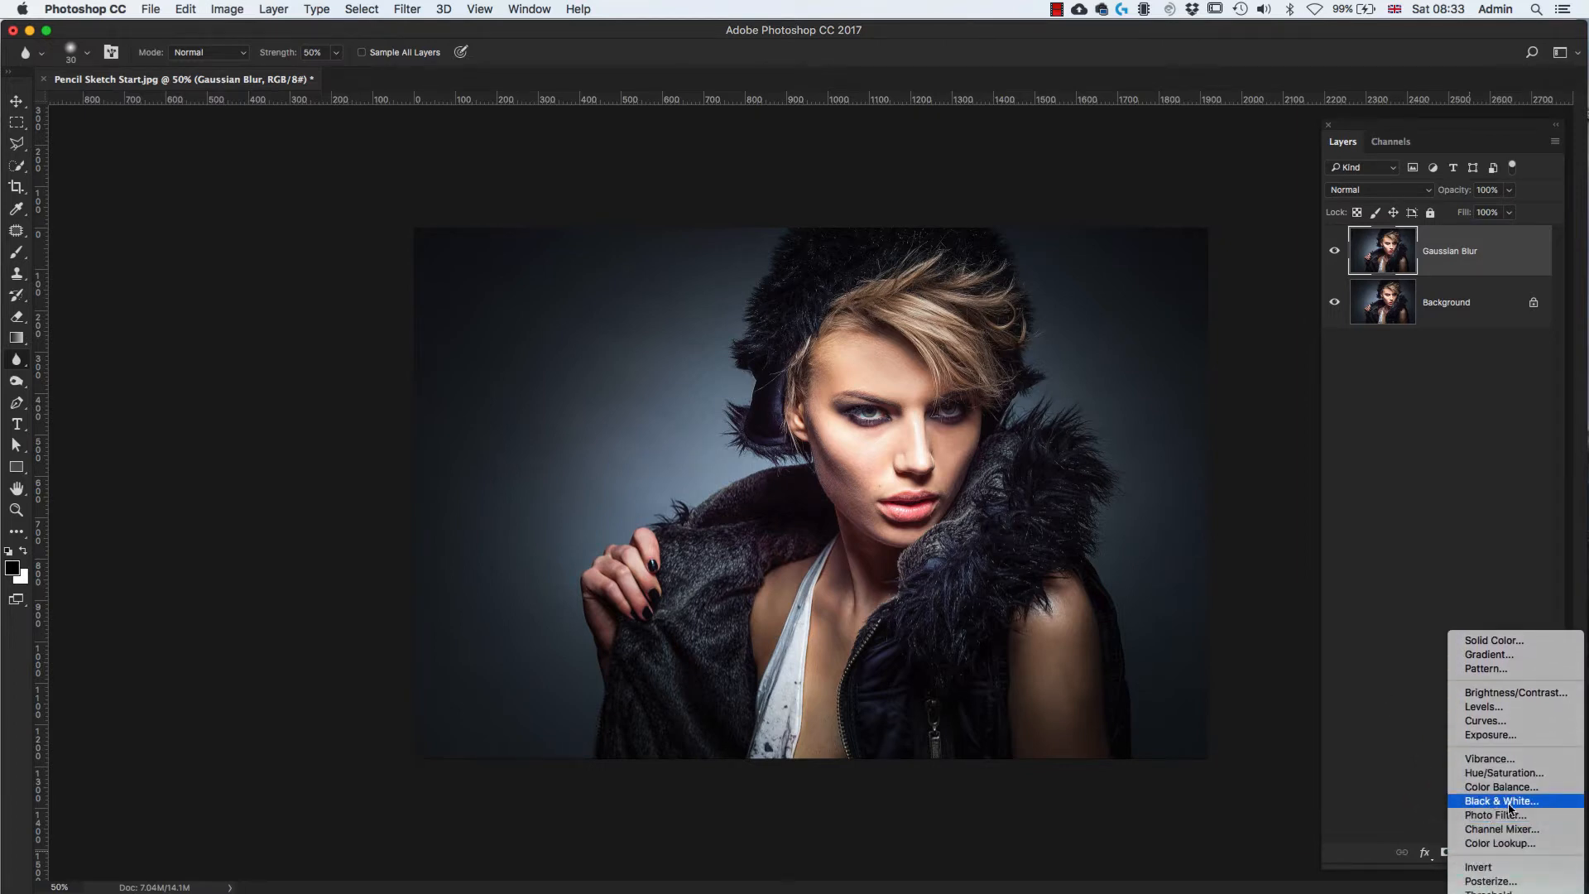
click(1509, 806)
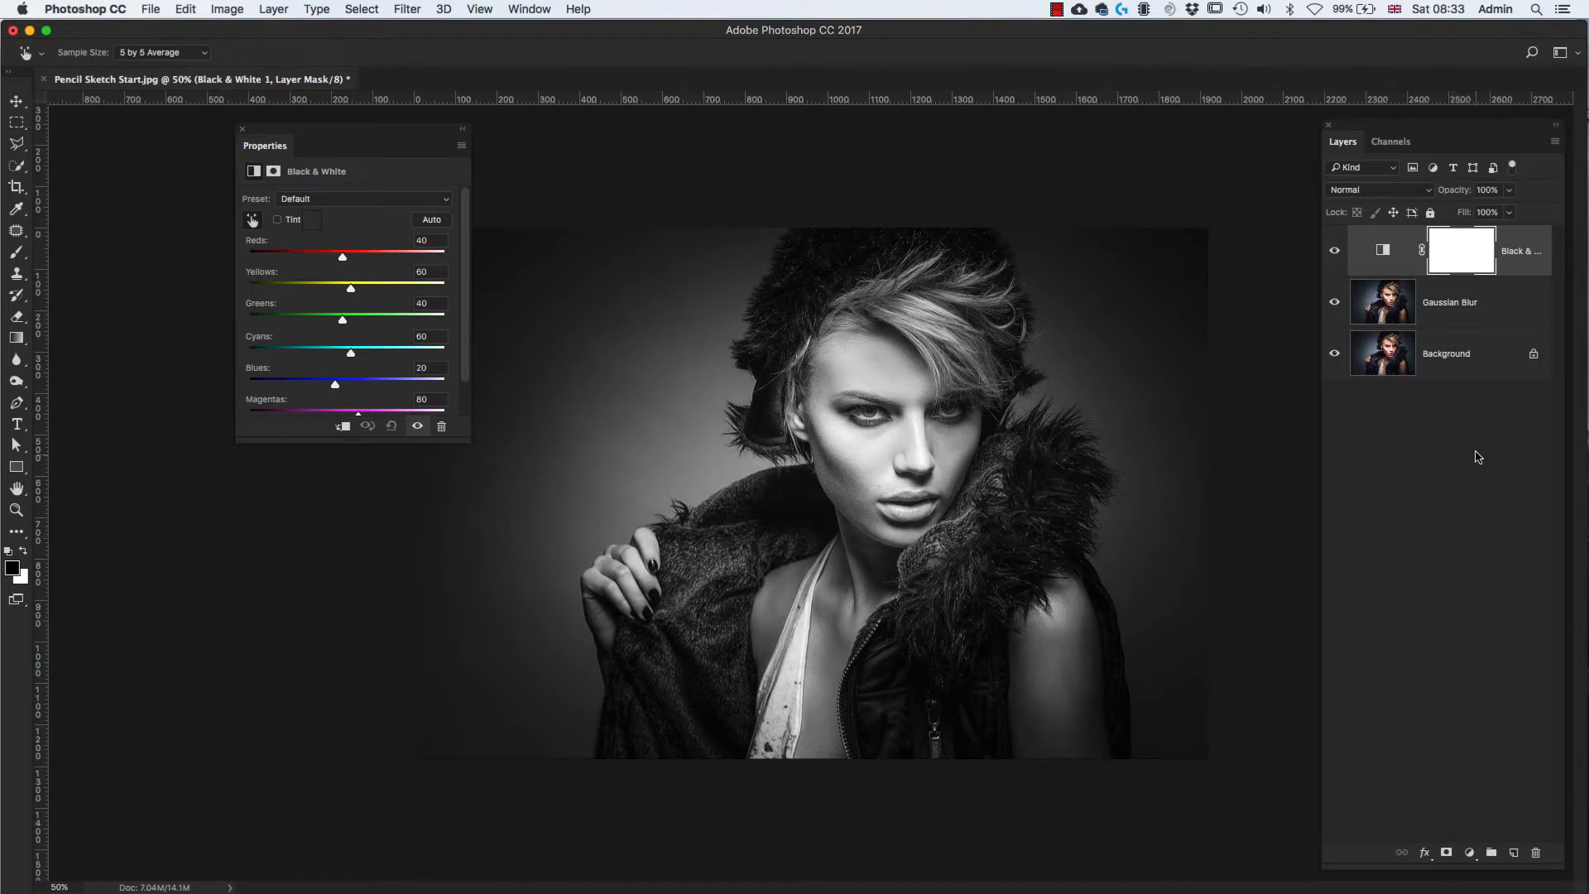
click(1504, 314)
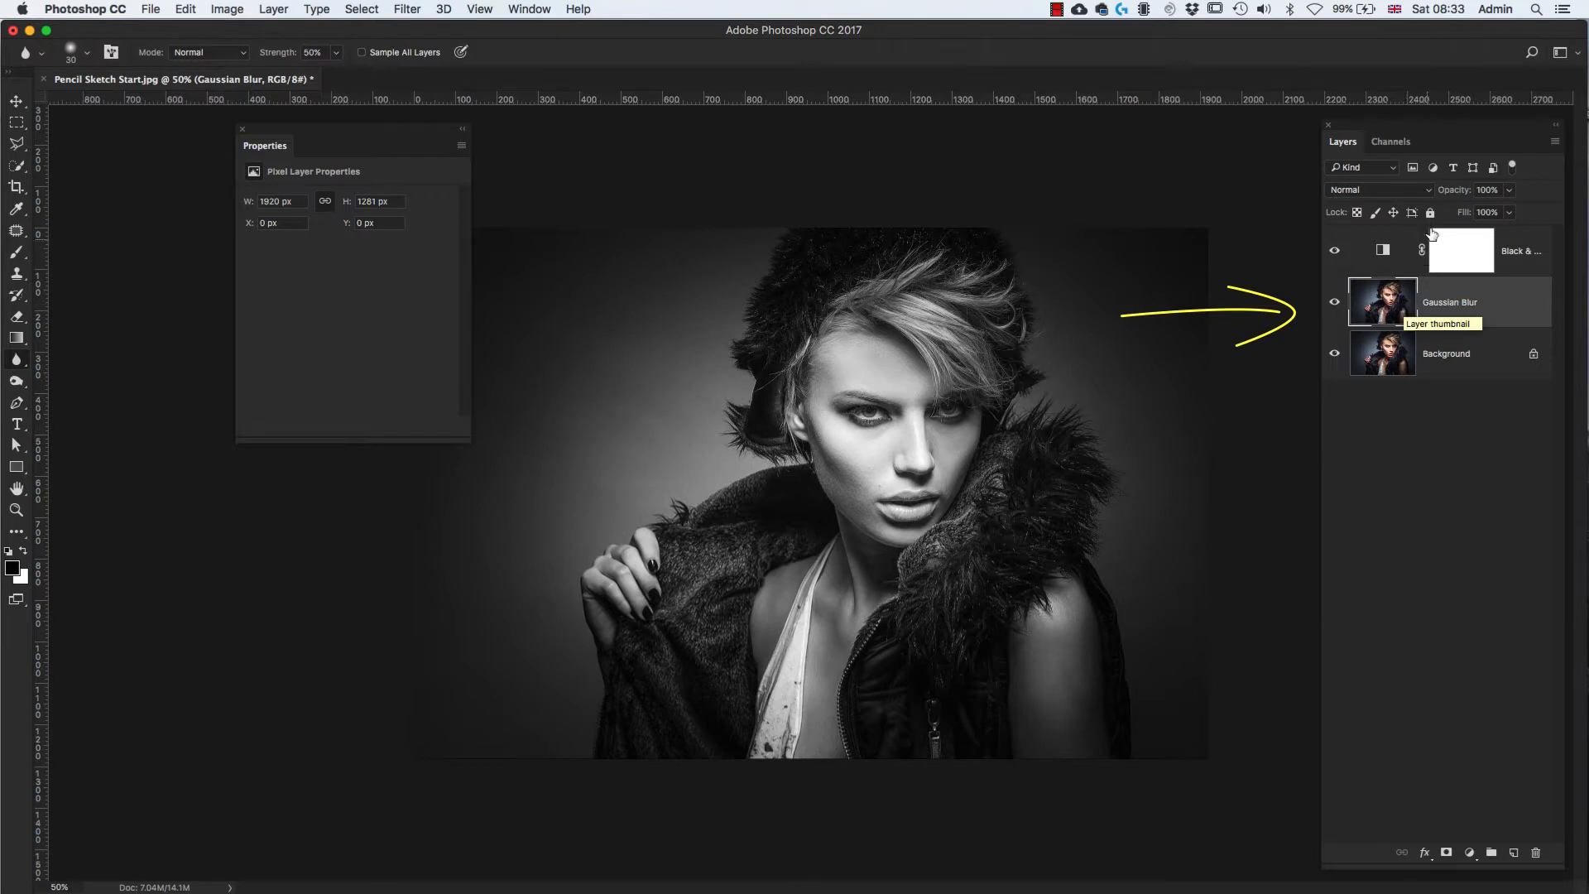
click(1430, 191)
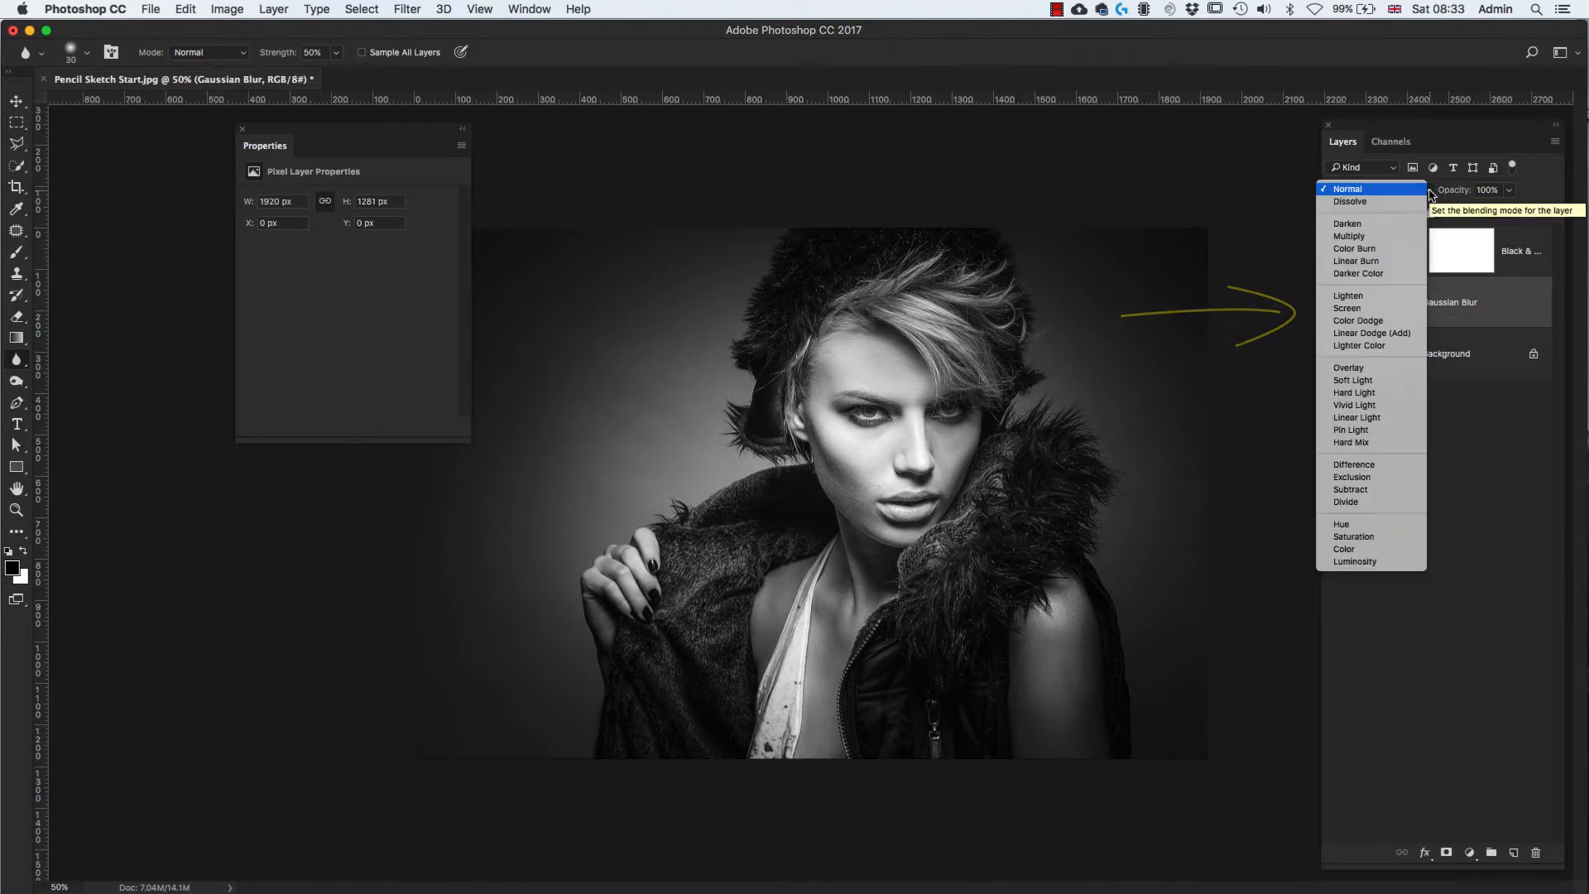
click(1370, 309)
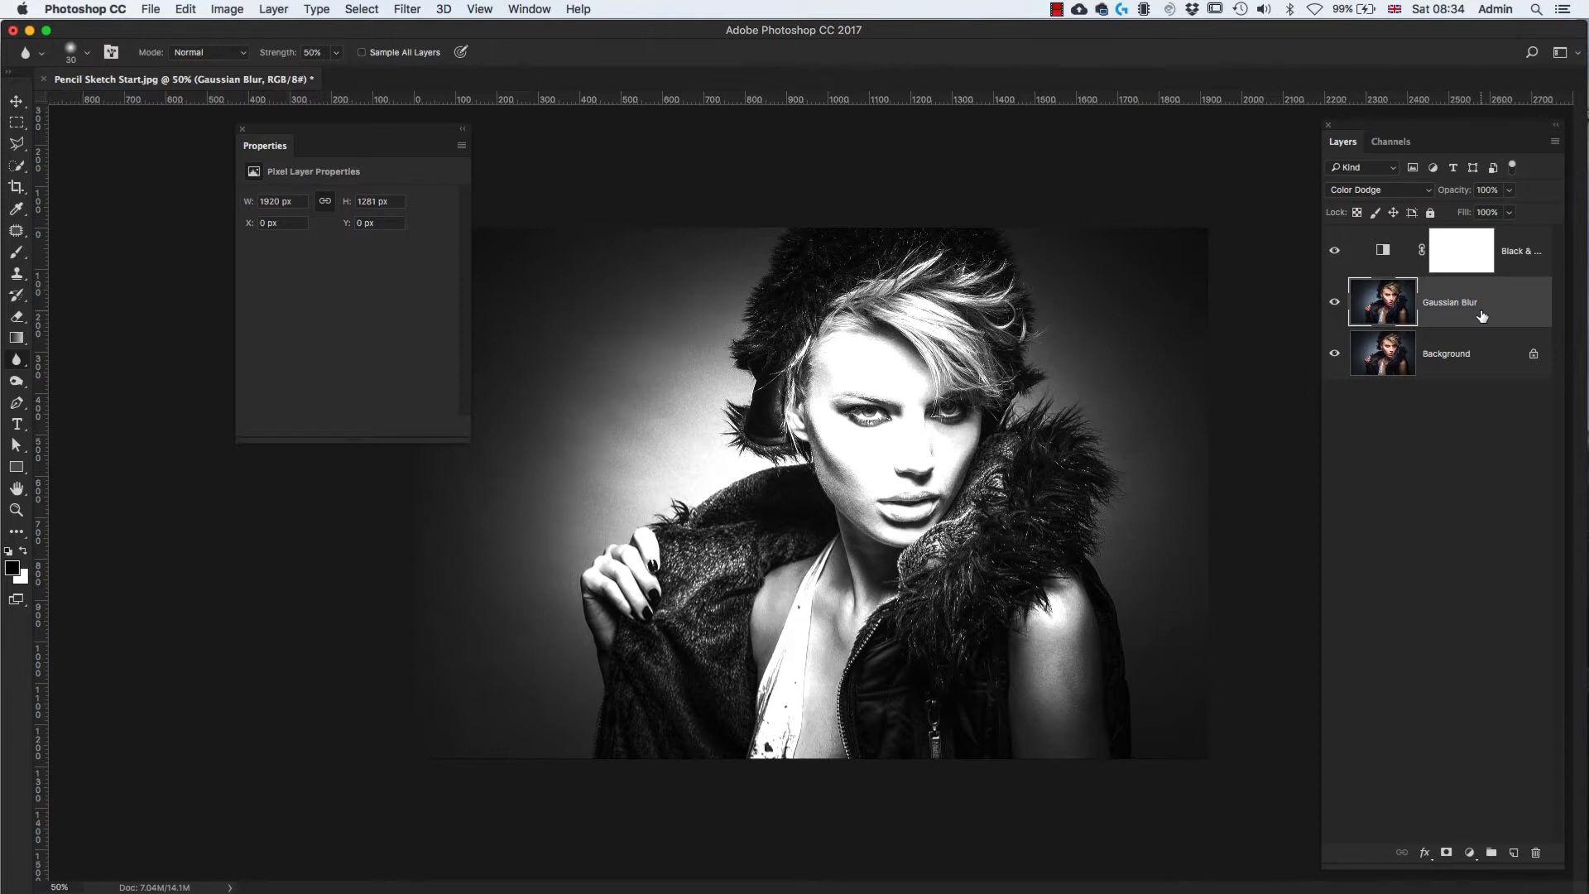
- Invert the Gaussian Blur layer and convert it to a Smart Object
key(super+i)
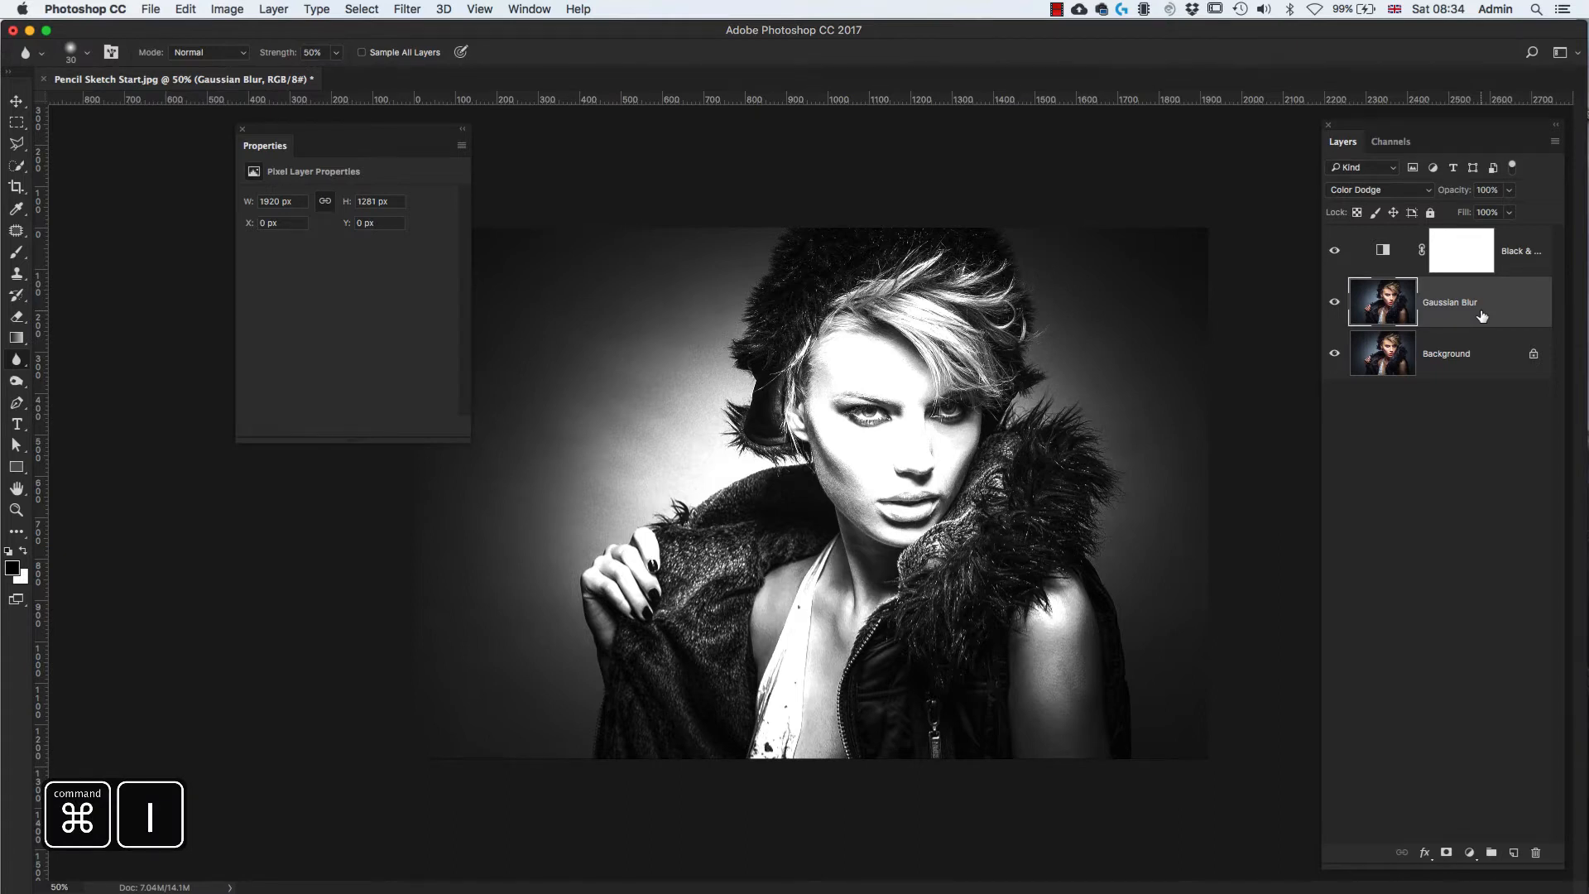
key(super+i)
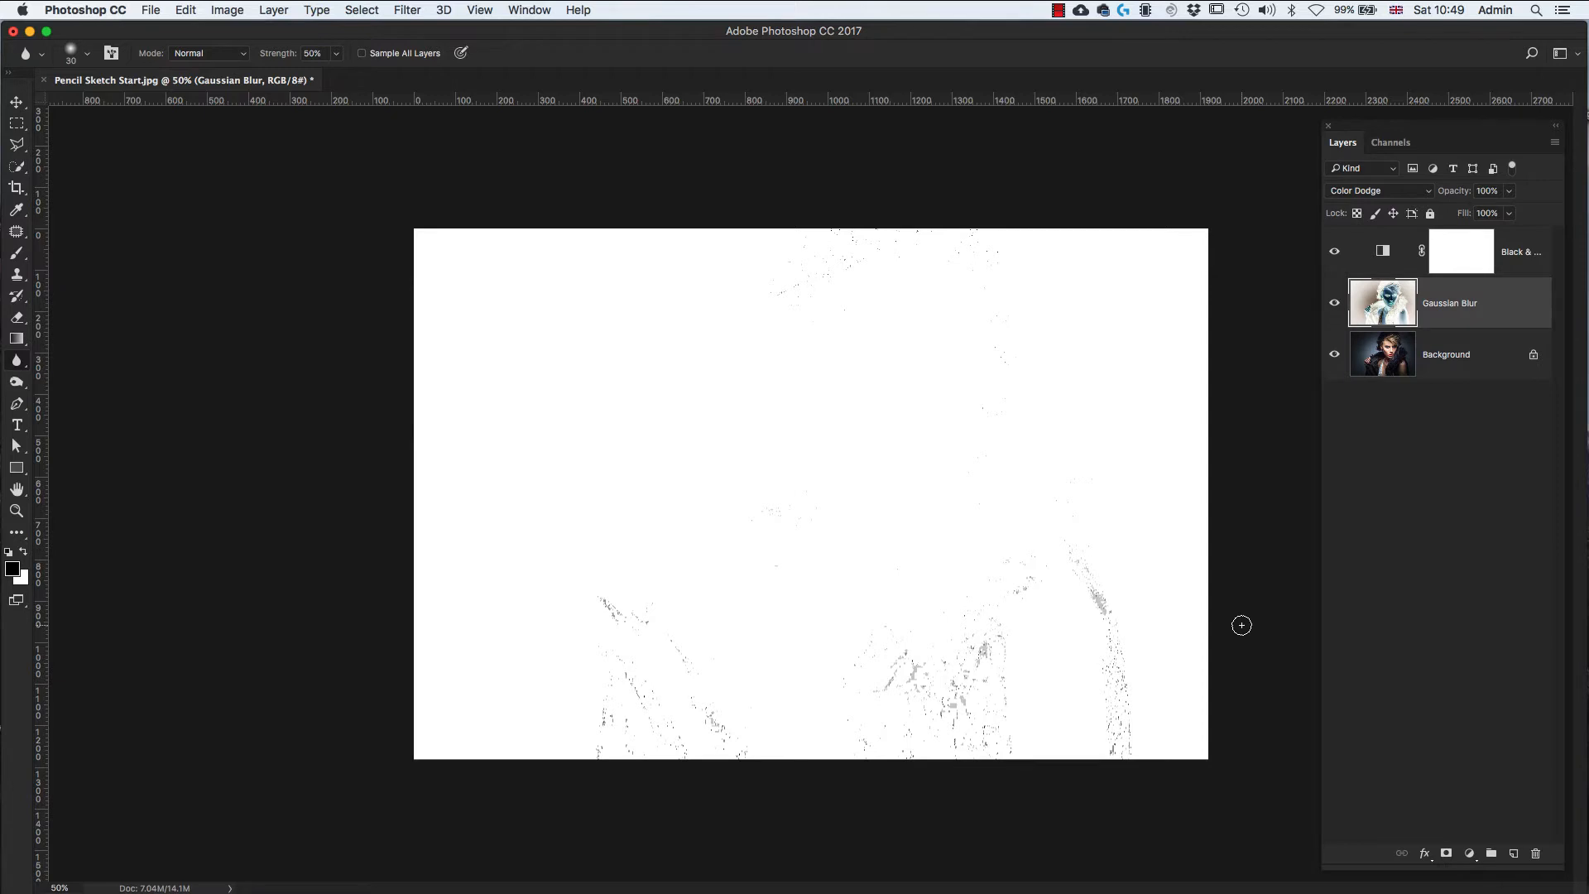
right_click(1503, 308)
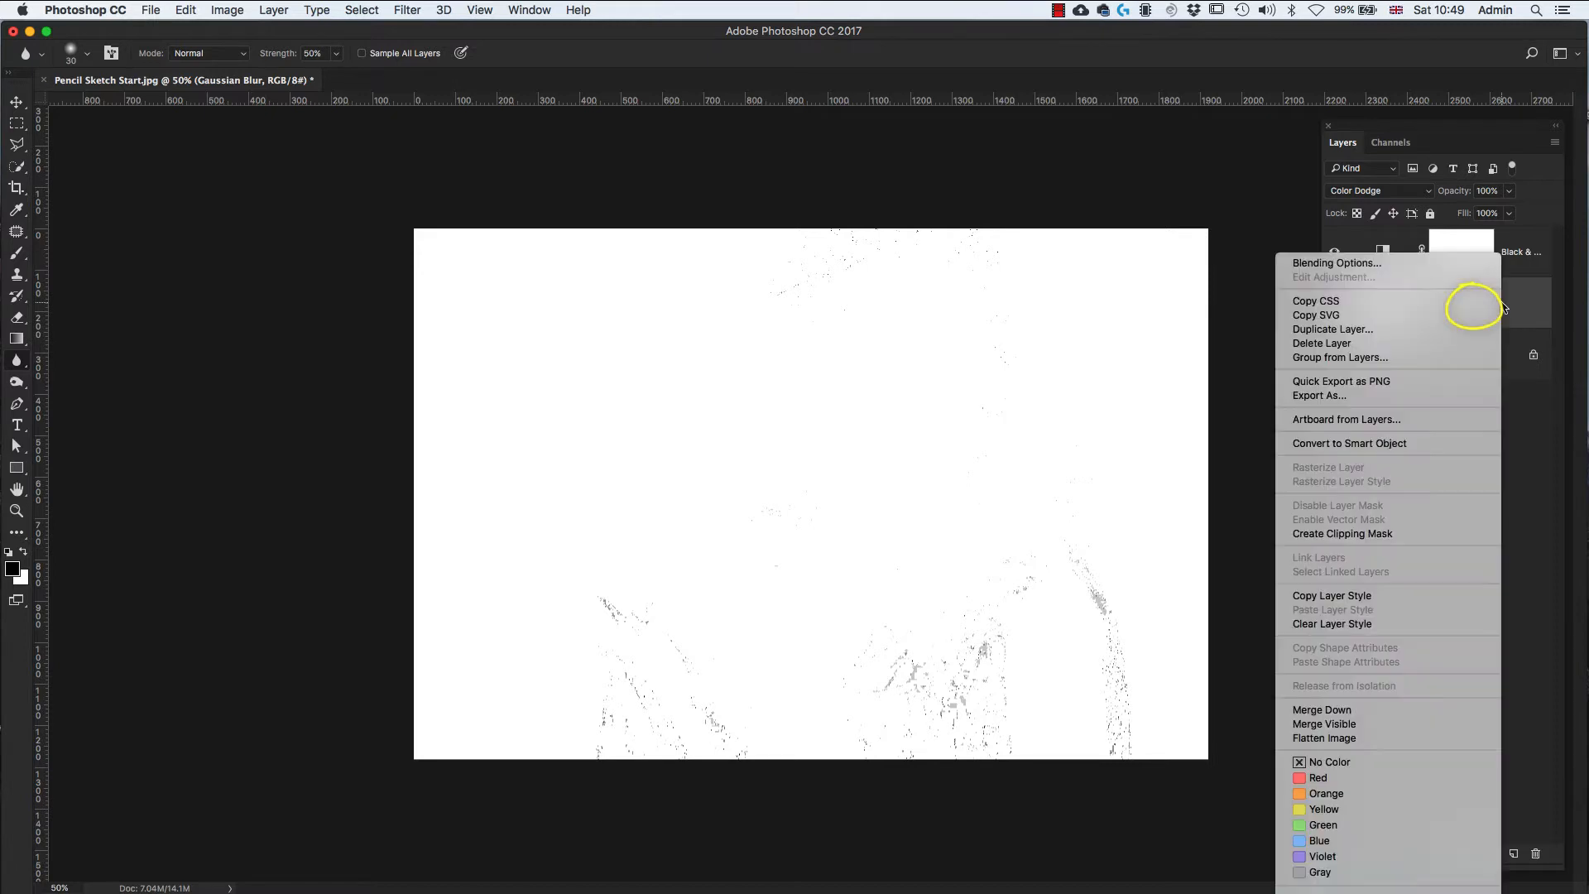
click(1361, 445)
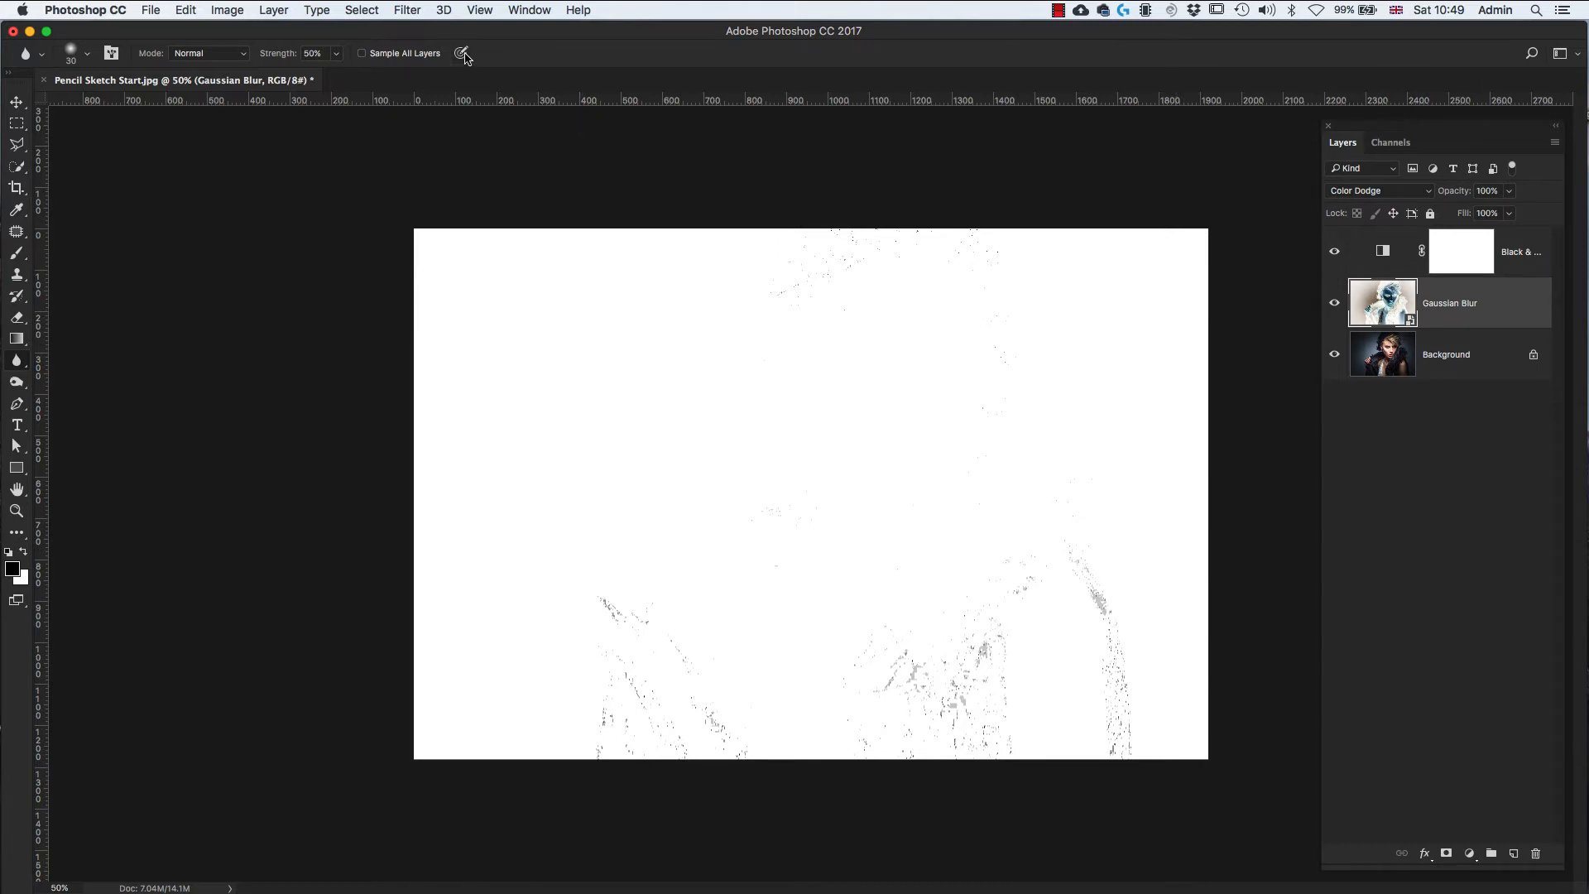
- Apply a Gaussian Blur filter to the inverted layer, comparing radii of 1.3 and 67.8 pixels before settling on one that gives clear sketch lines
click(409, 10)
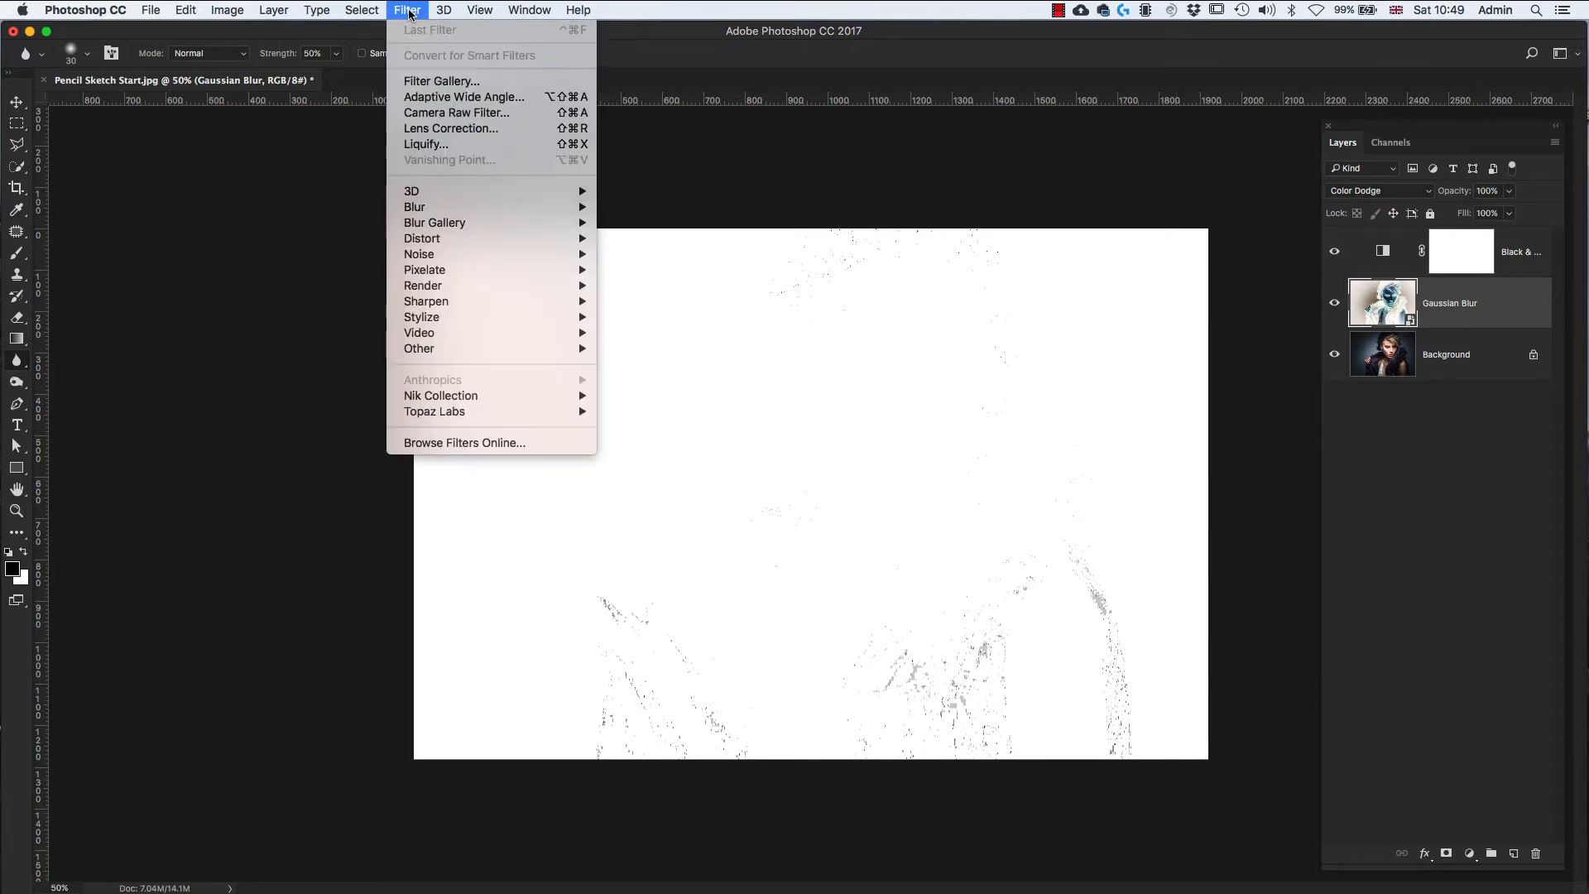
mouse_move(462, 208)
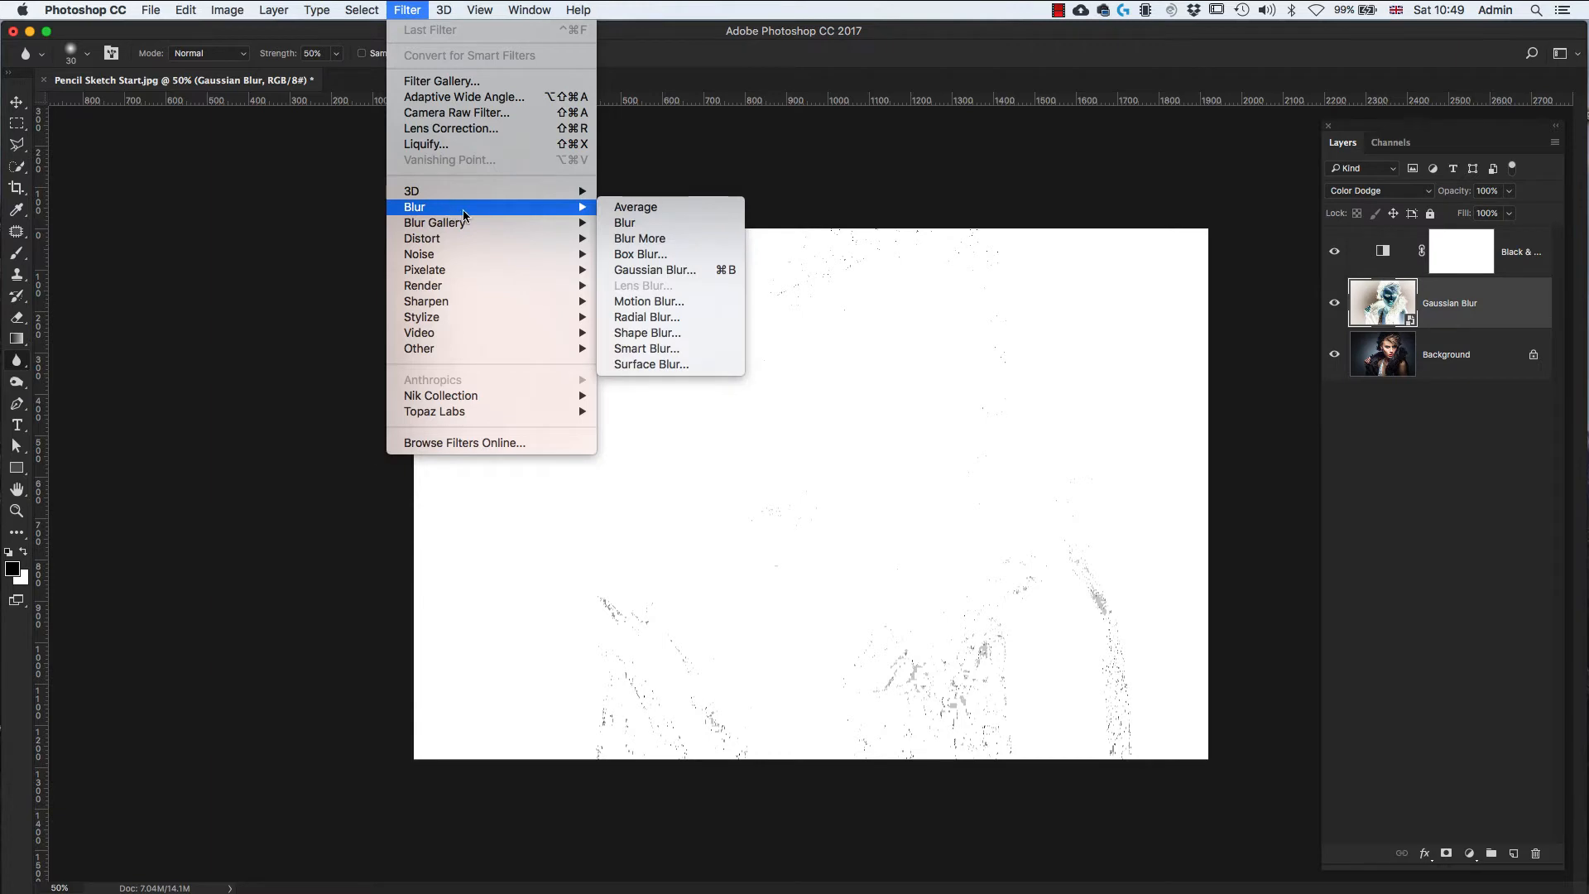
mouse_move(555, 207)
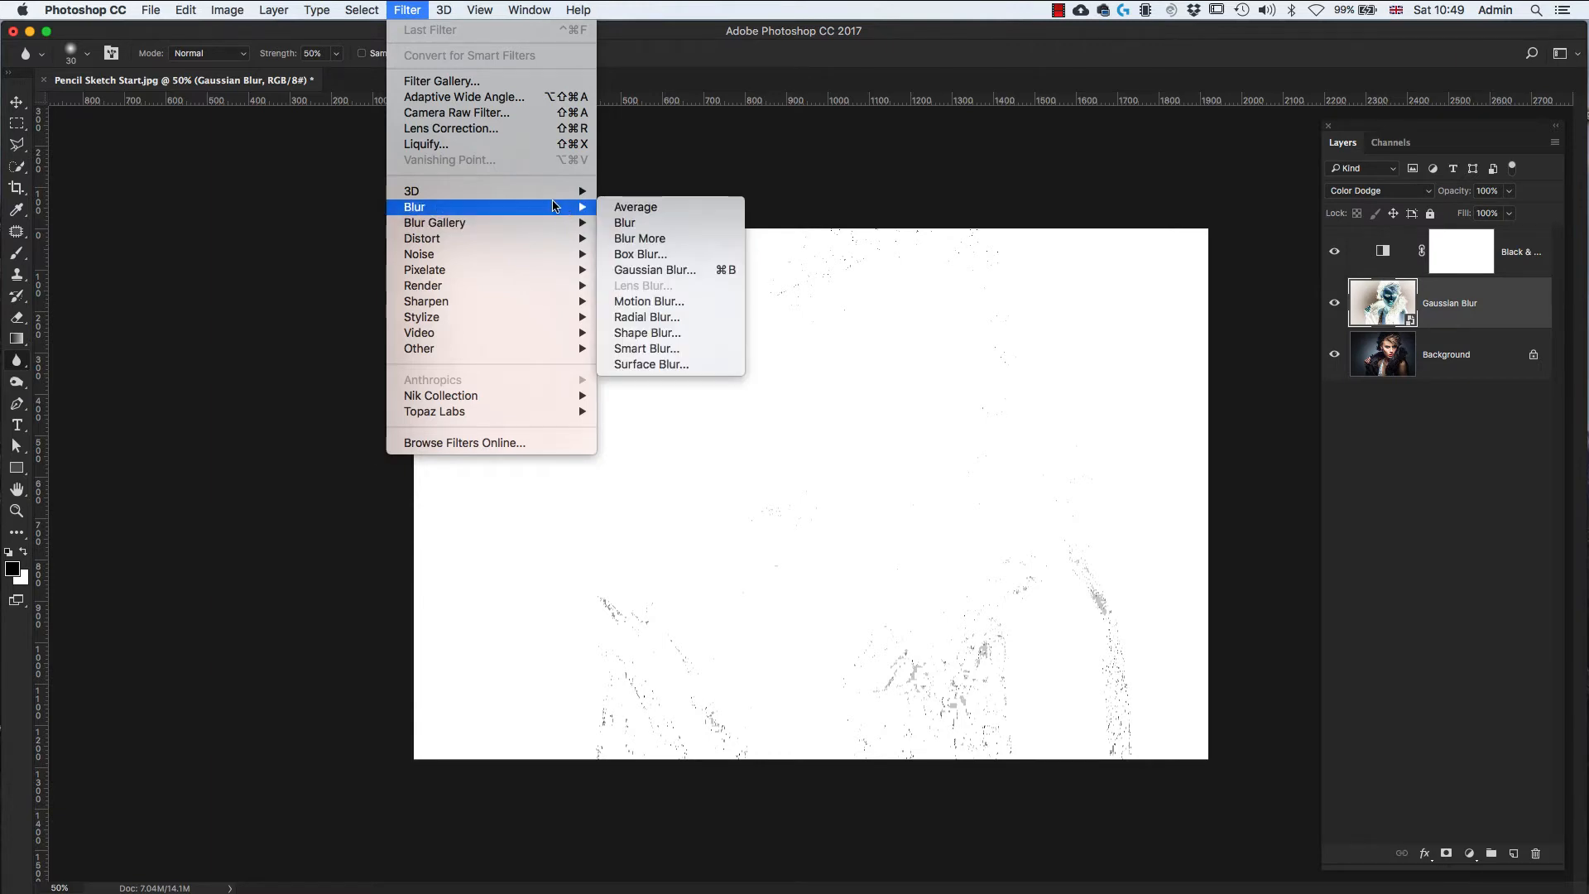
click(649, 271)
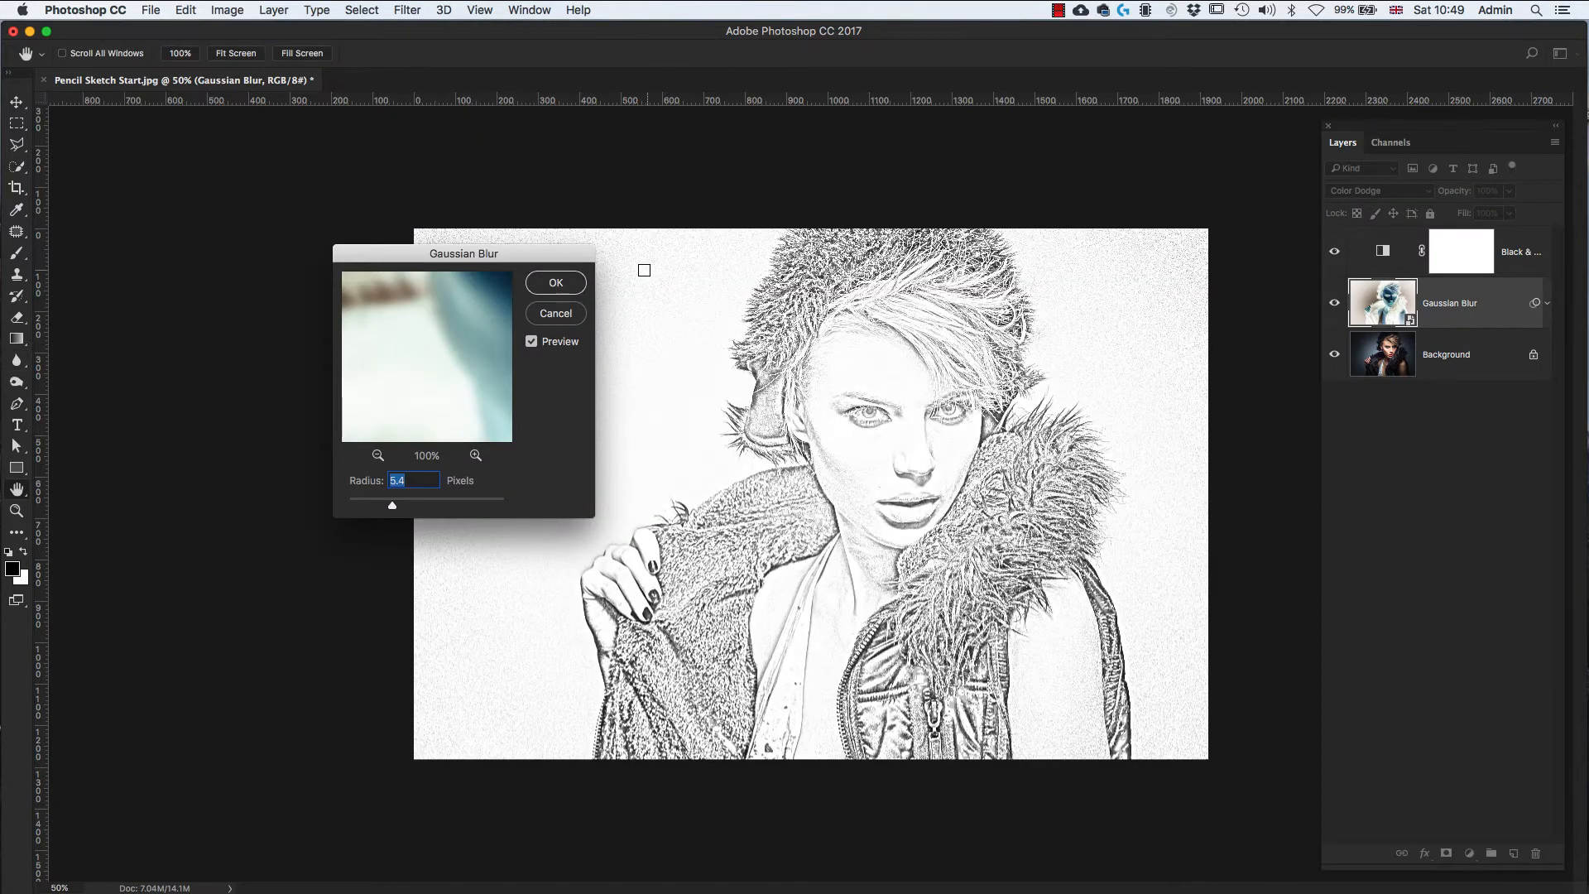
drag(468, 265, 282, 210)
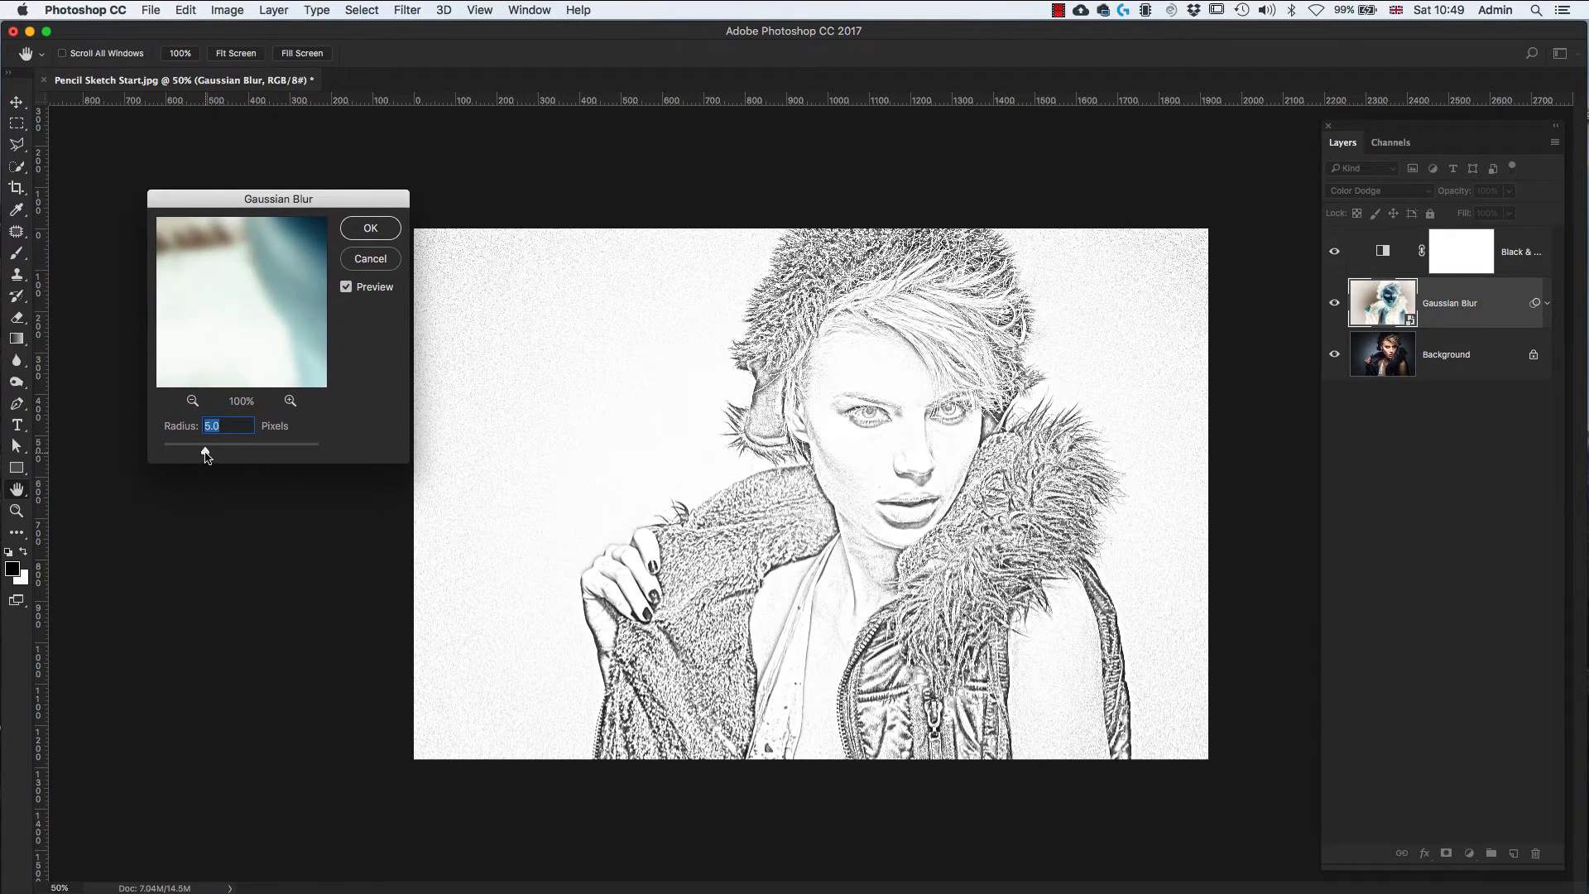
drag(206, 455, 174, 451)
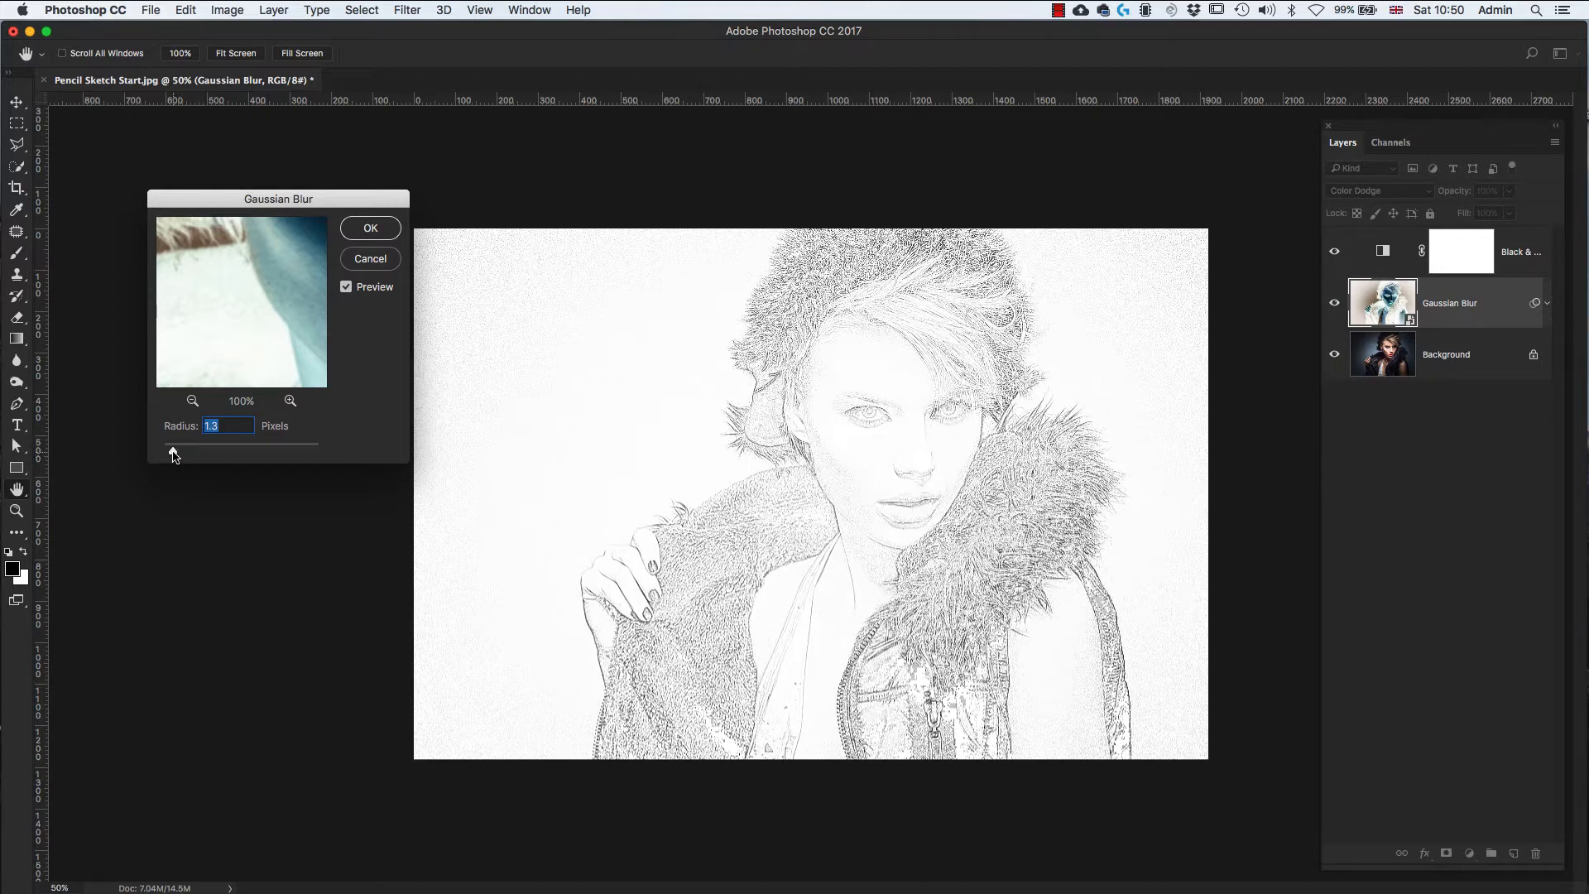
drag(174, 451, 255, 454)
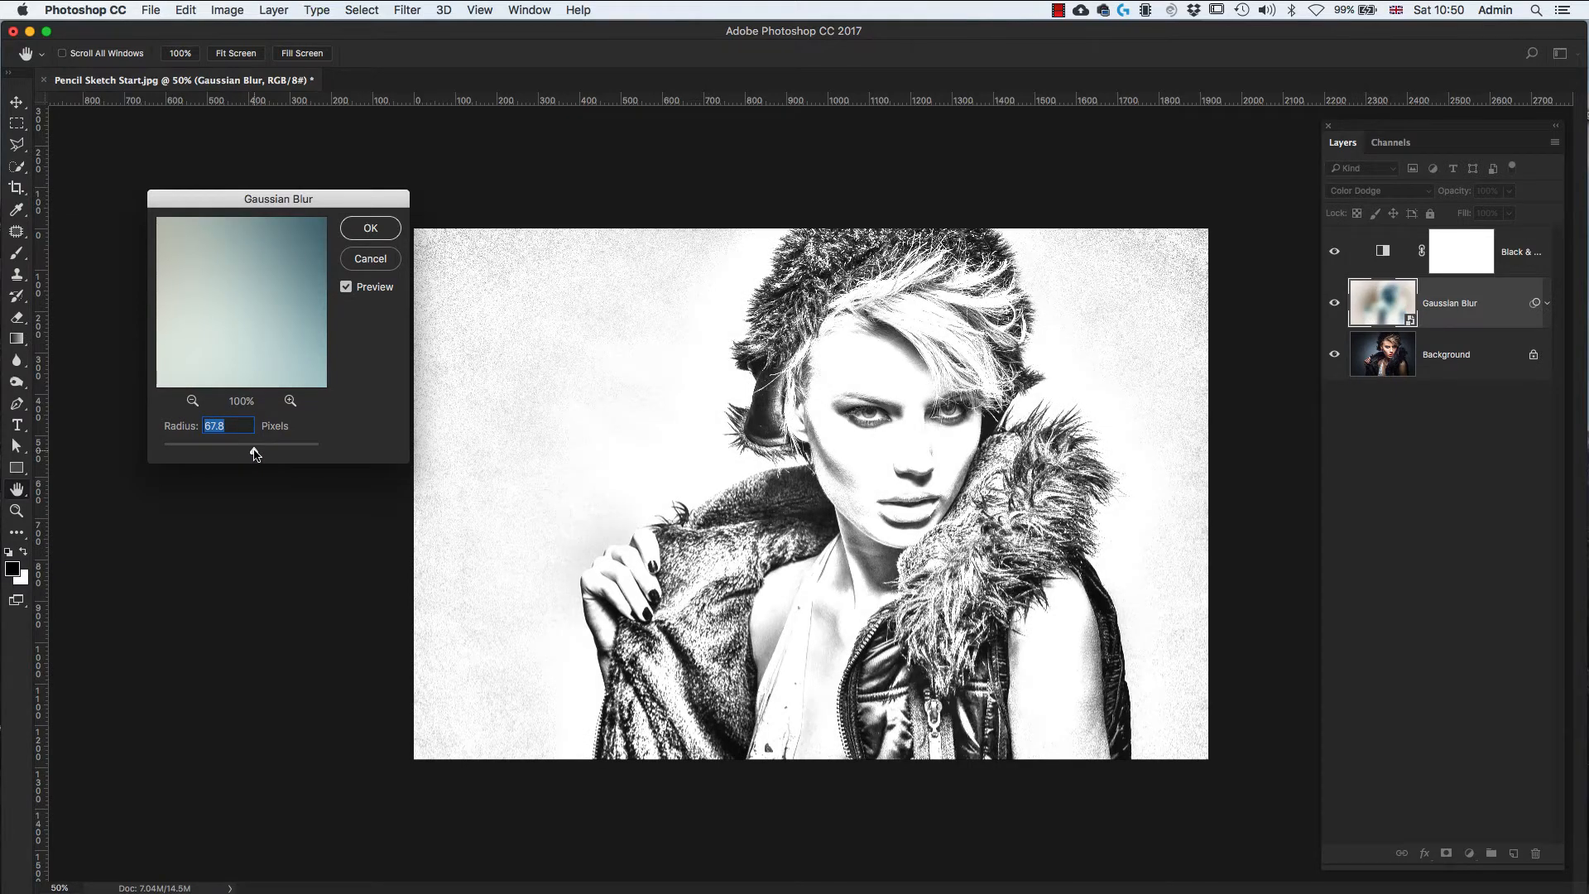
mouse_move(254, 454)
mouse_down()
mouse_move(194, 454)
mouse_move(208, 459)
mouse_up()
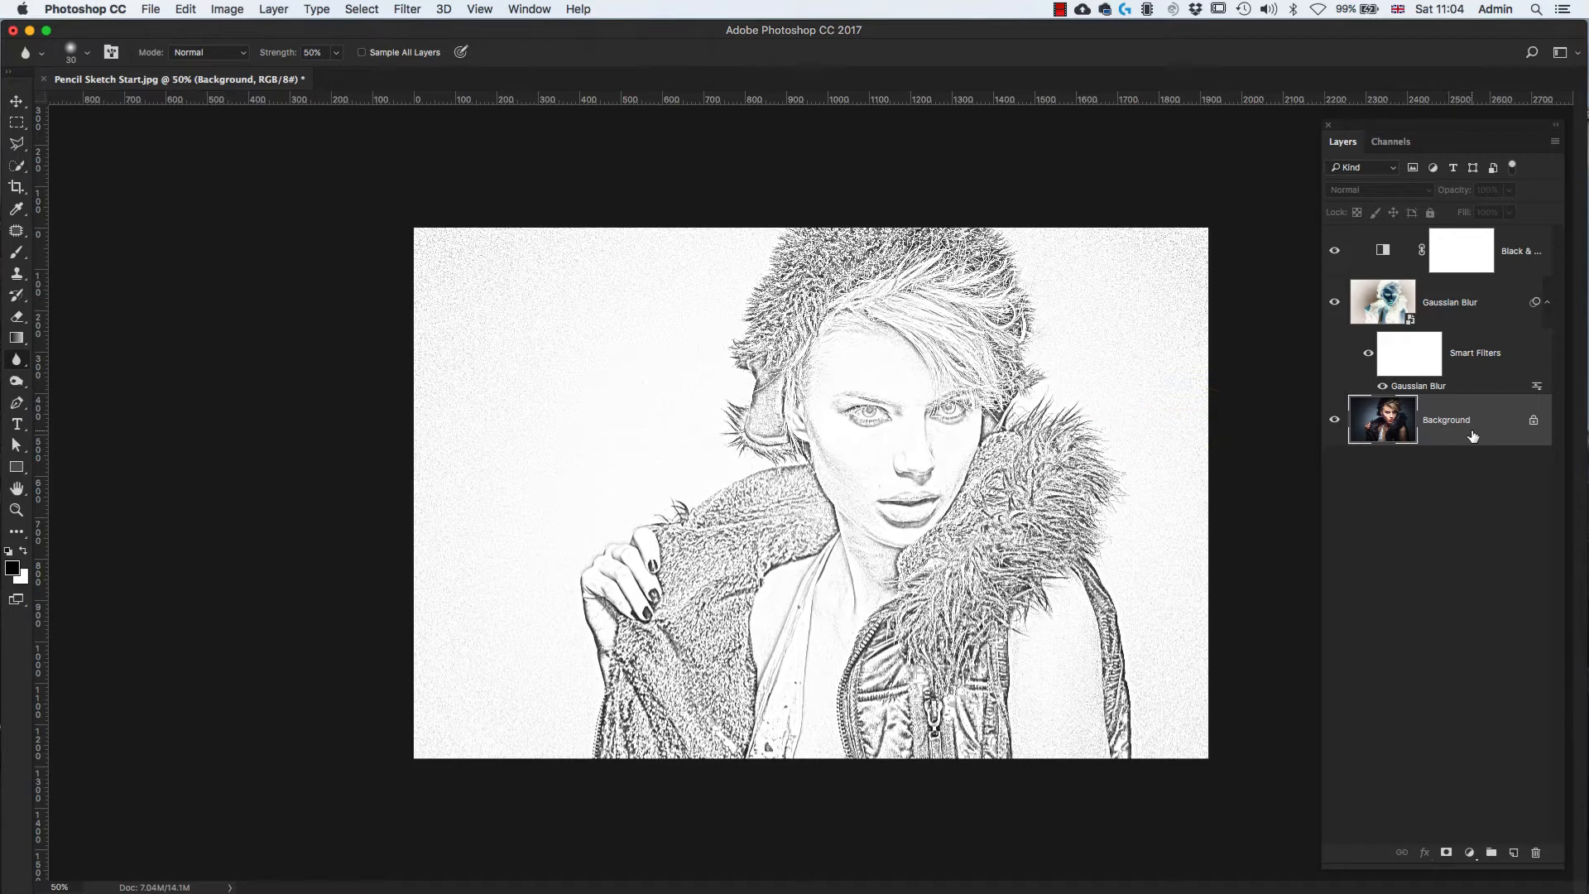
- Duplicate the original Background layer and move the copy to the top of the layer stack
key(super+j)
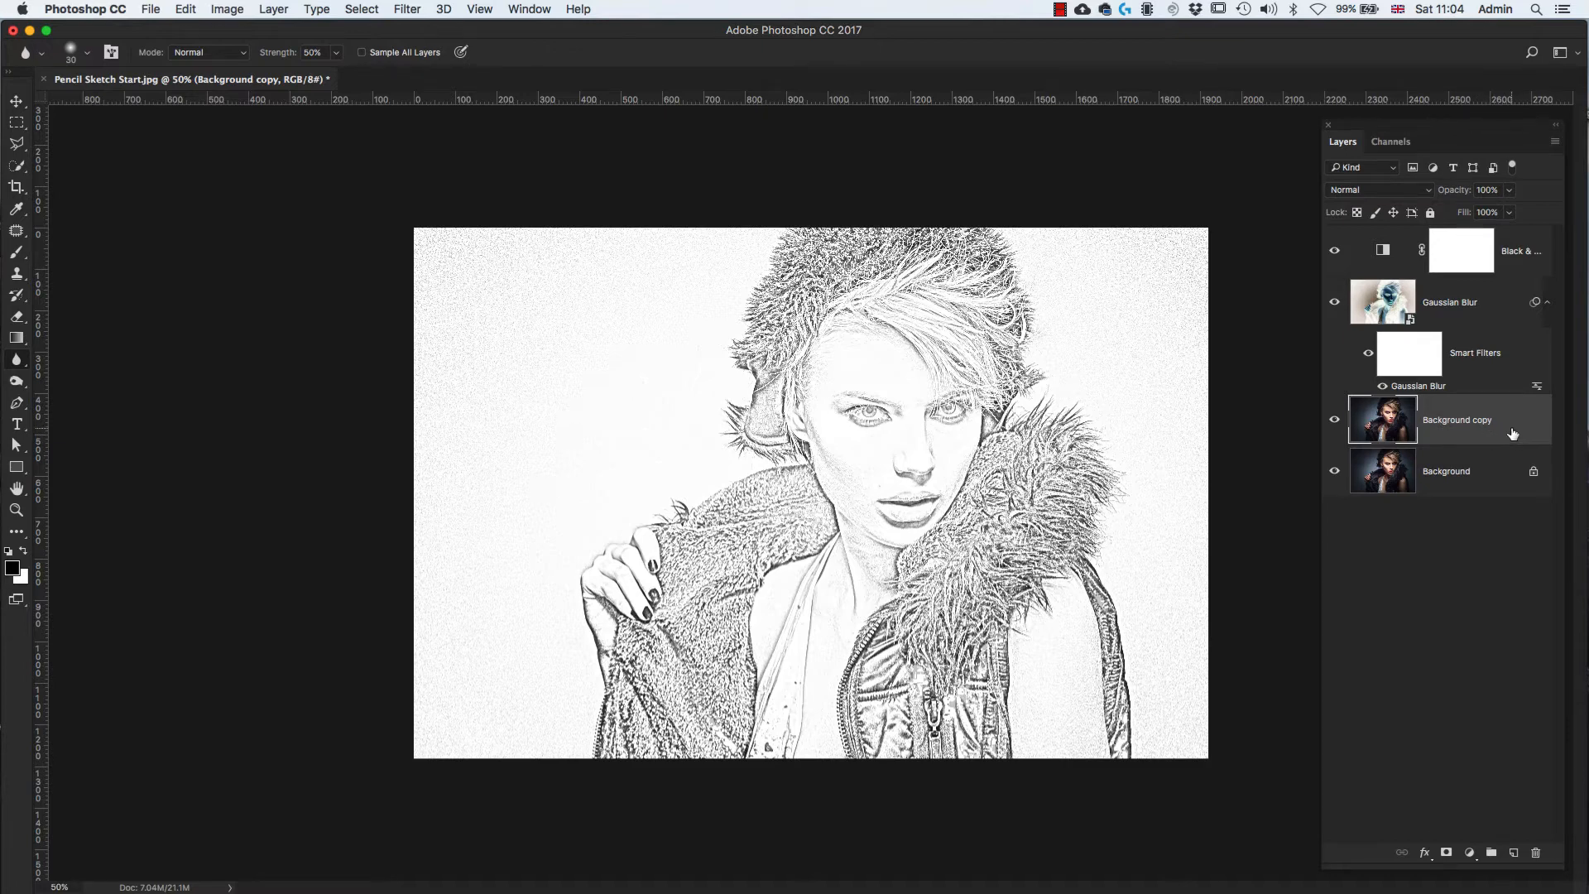
drag(1513, 433, 1500, 236)
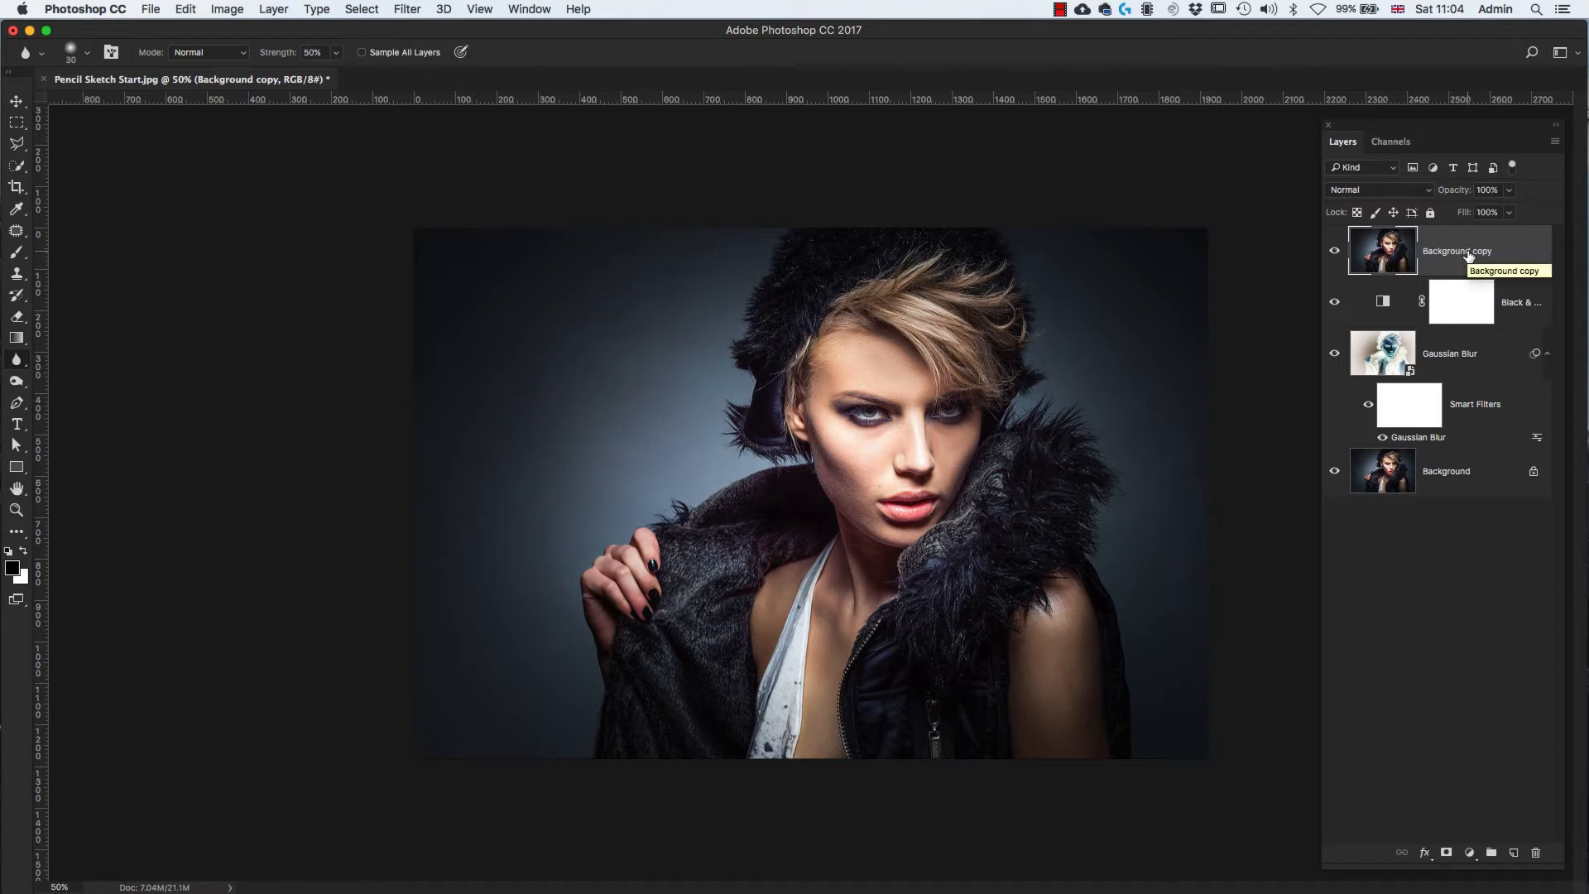
- Desaturate the Background copy layer and rename it "Glowing Edges"
key(shift+super+u)
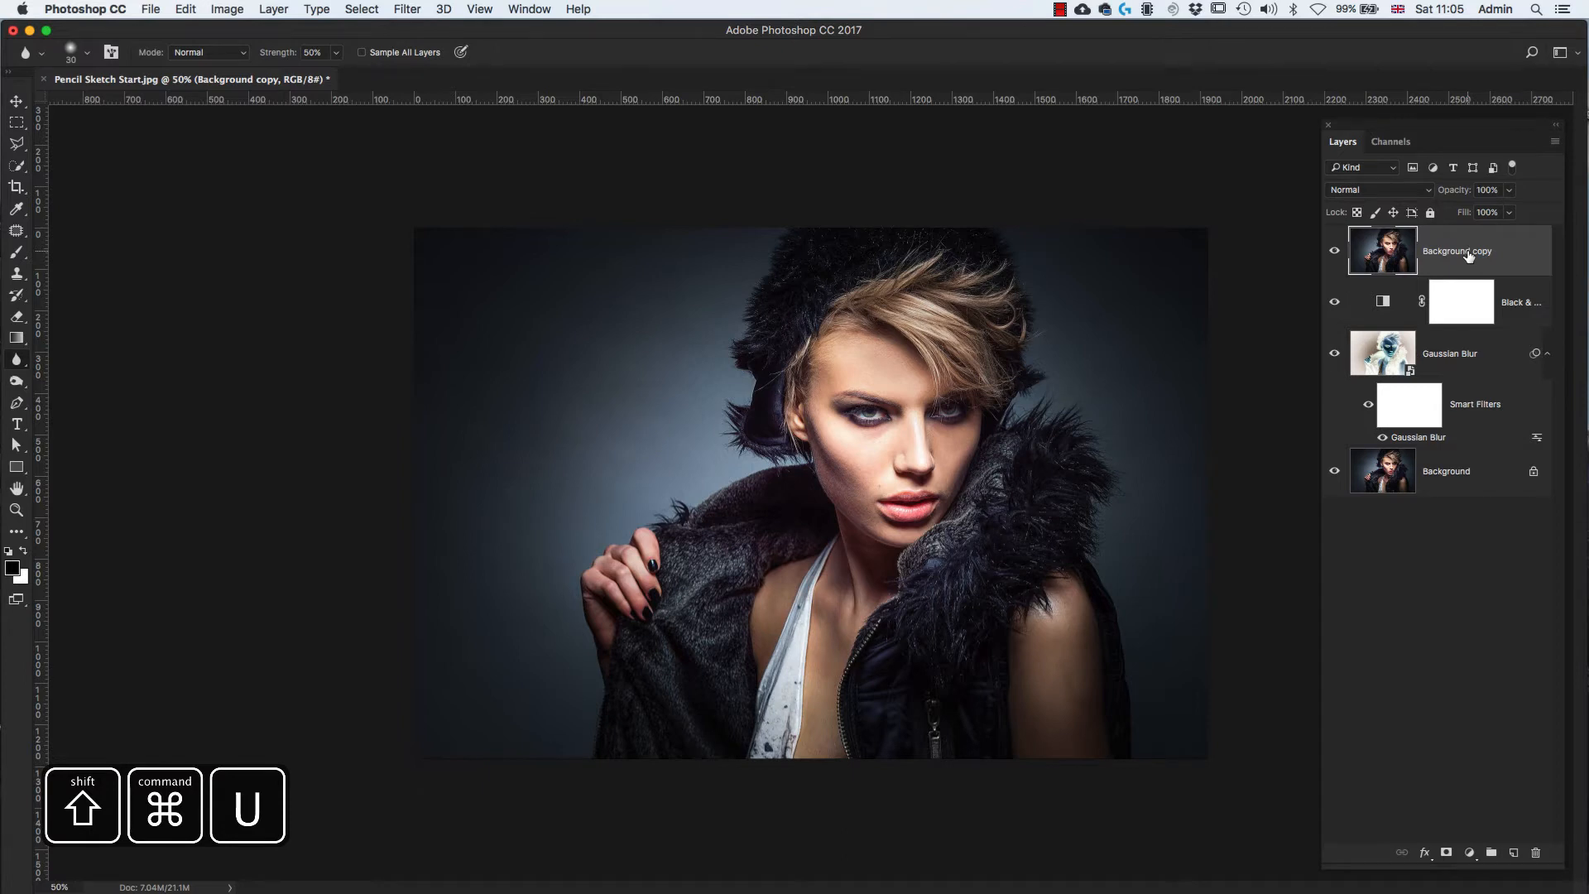
key(shift+super+u)
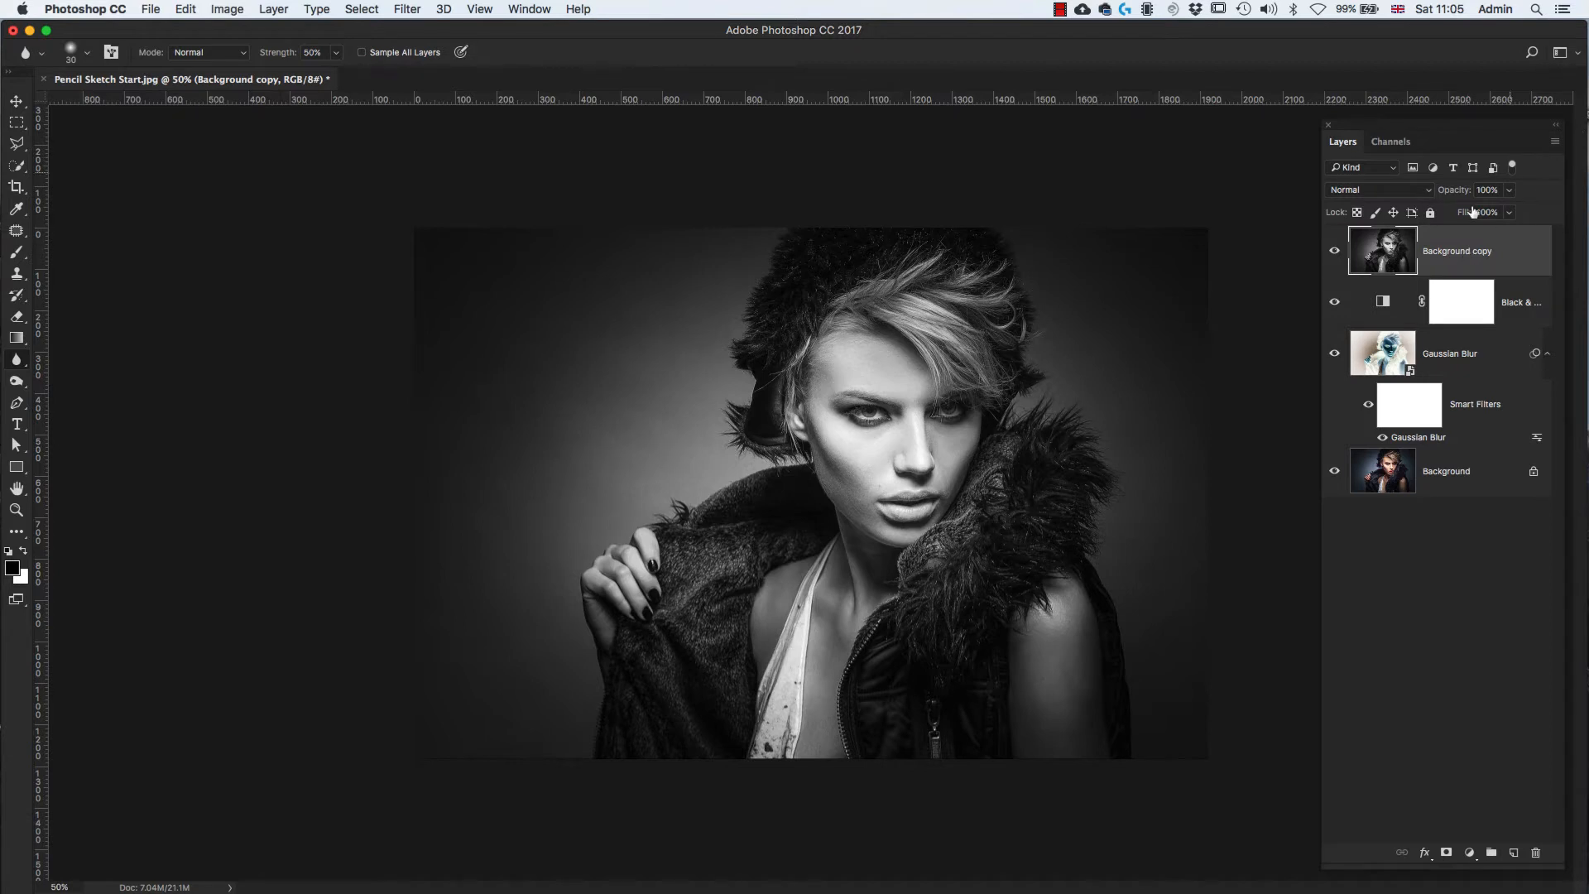
double_click(1454, 252)
text(Glowing Edges)
click(1525, 257)
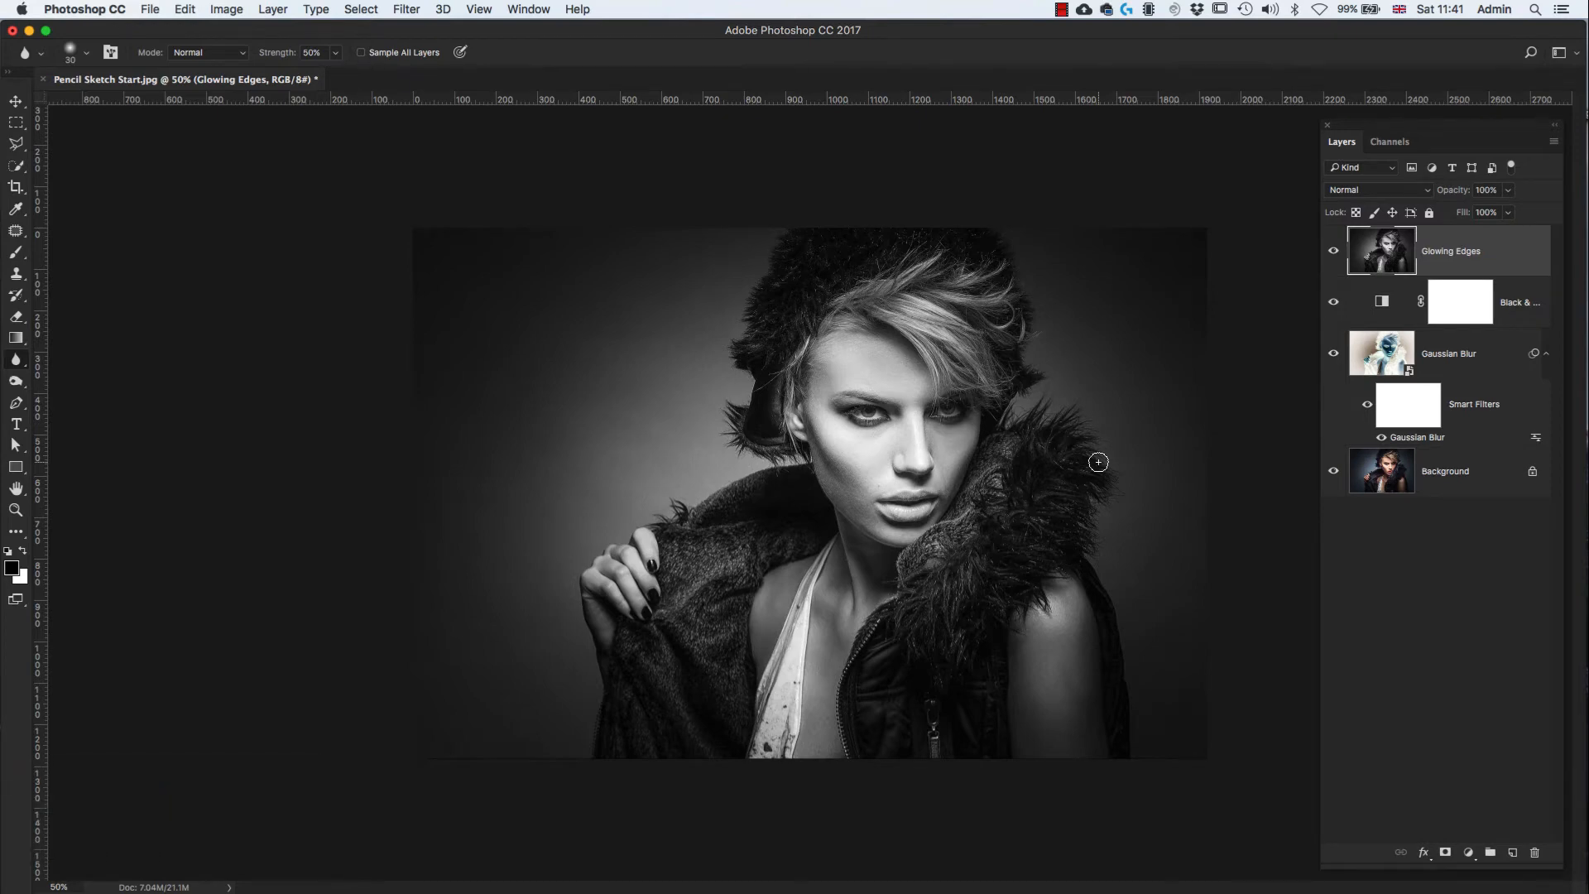
- Convert the Glowing Edges layer to a Smart Object and choose the Stylize filter Glowing Edges for it in the Filter Gallery
ctrl+click(1507, 254)
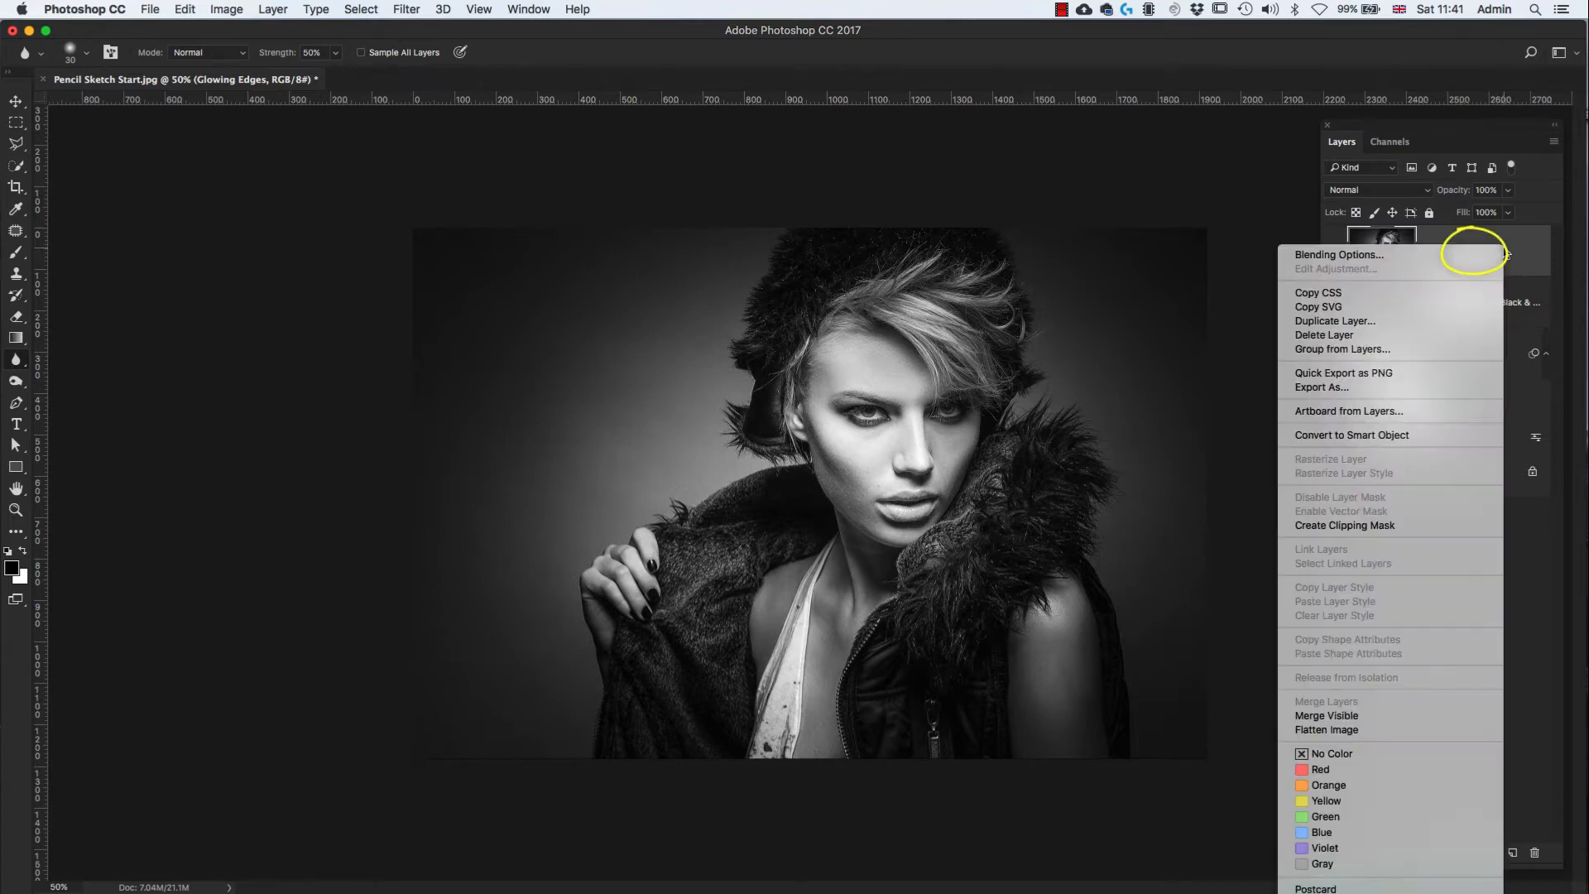
click(1390, 436)
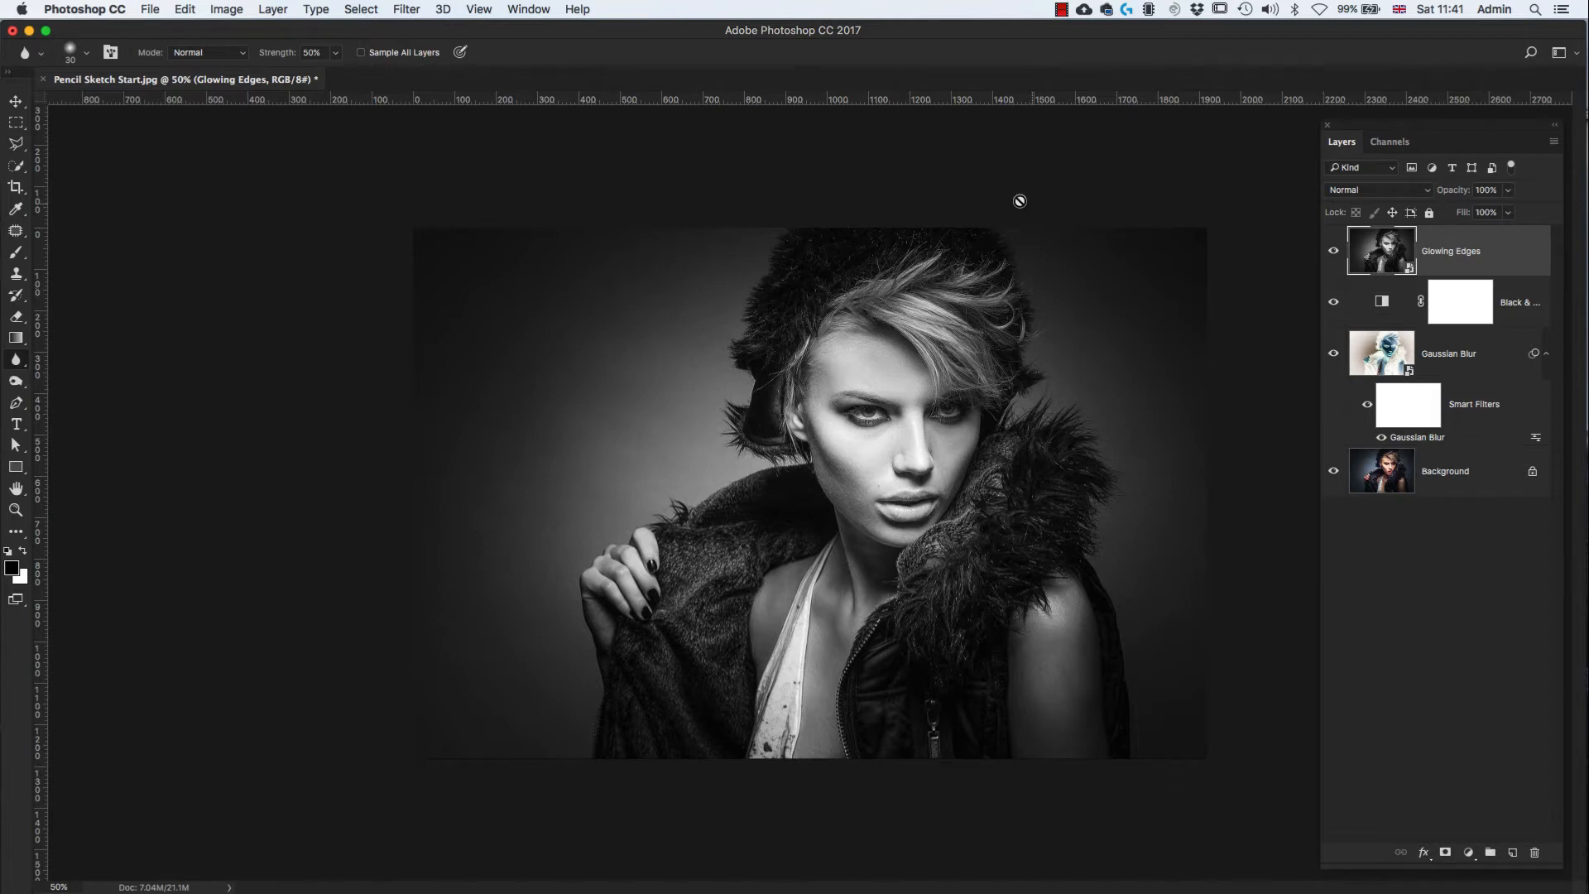
click(406, 9)
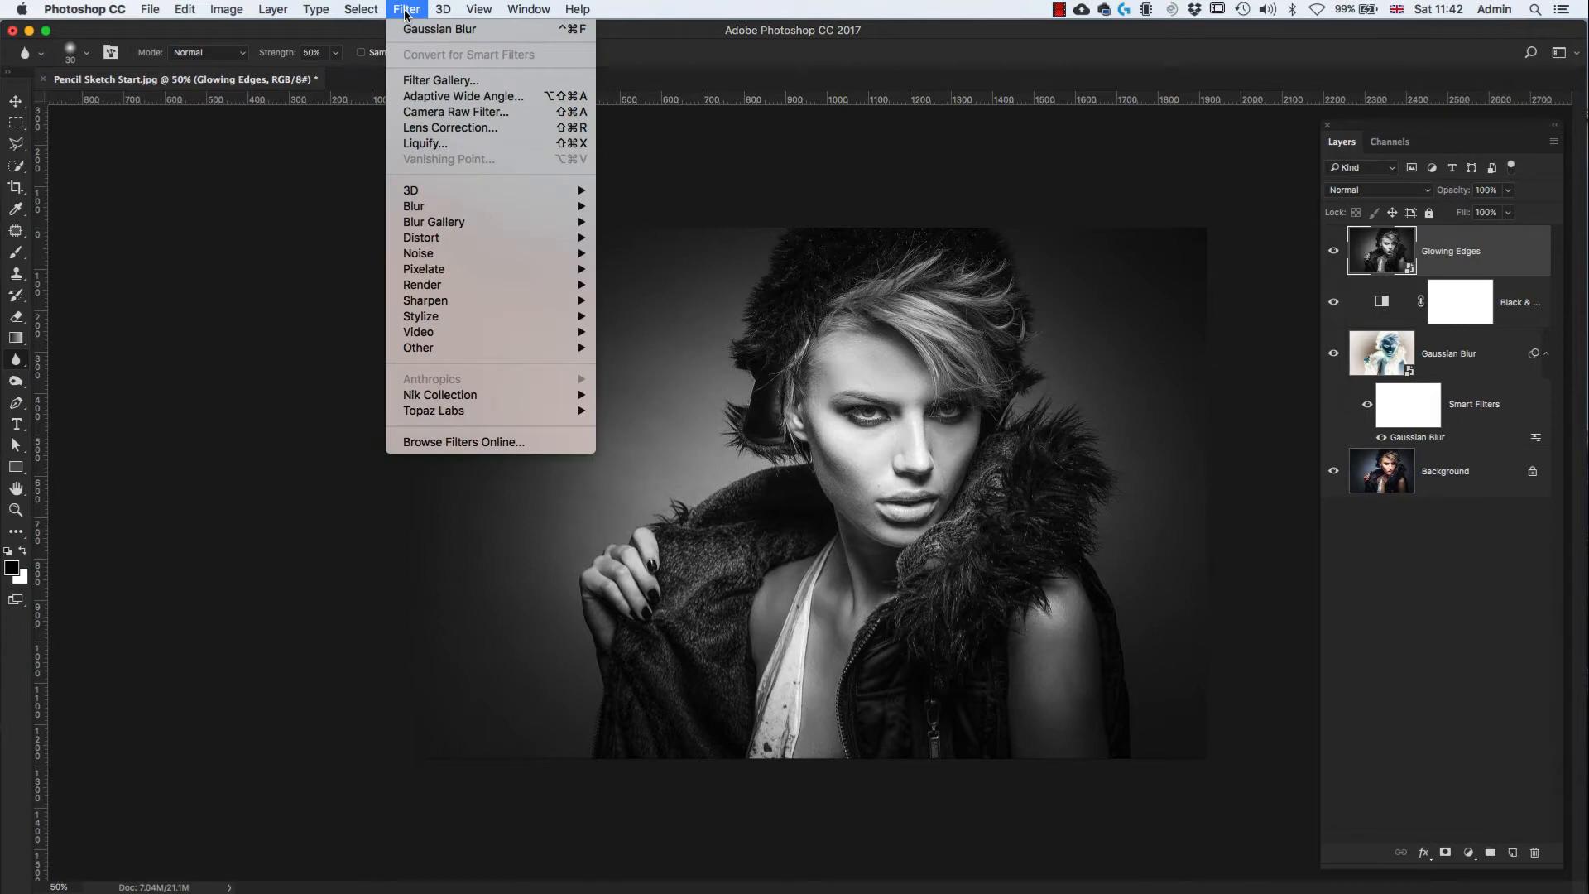
click(454, 87)
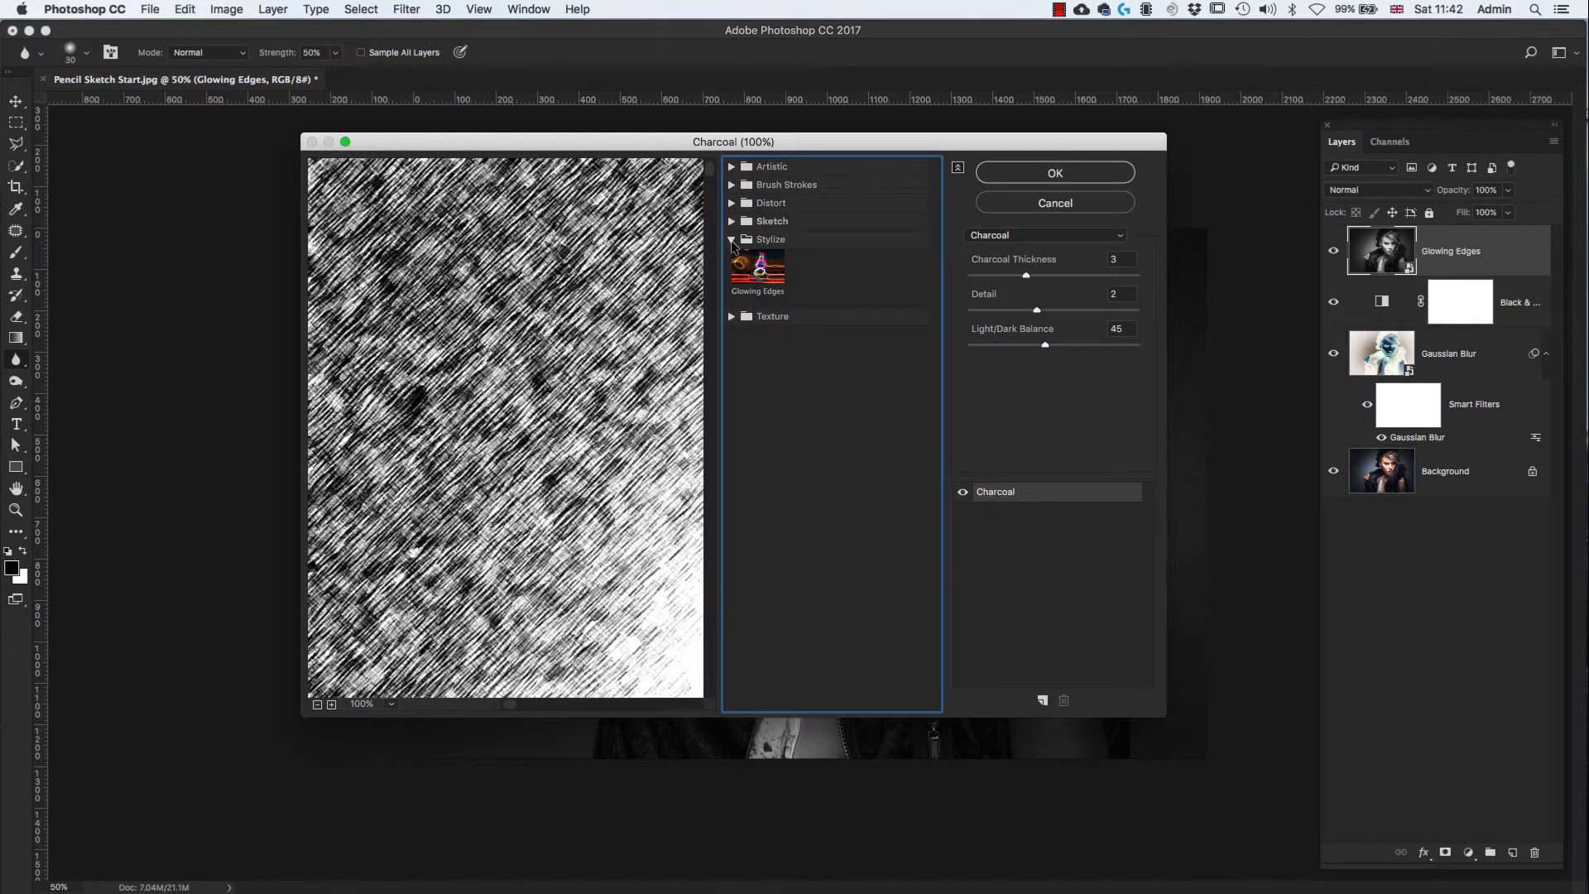
click(756, 276)
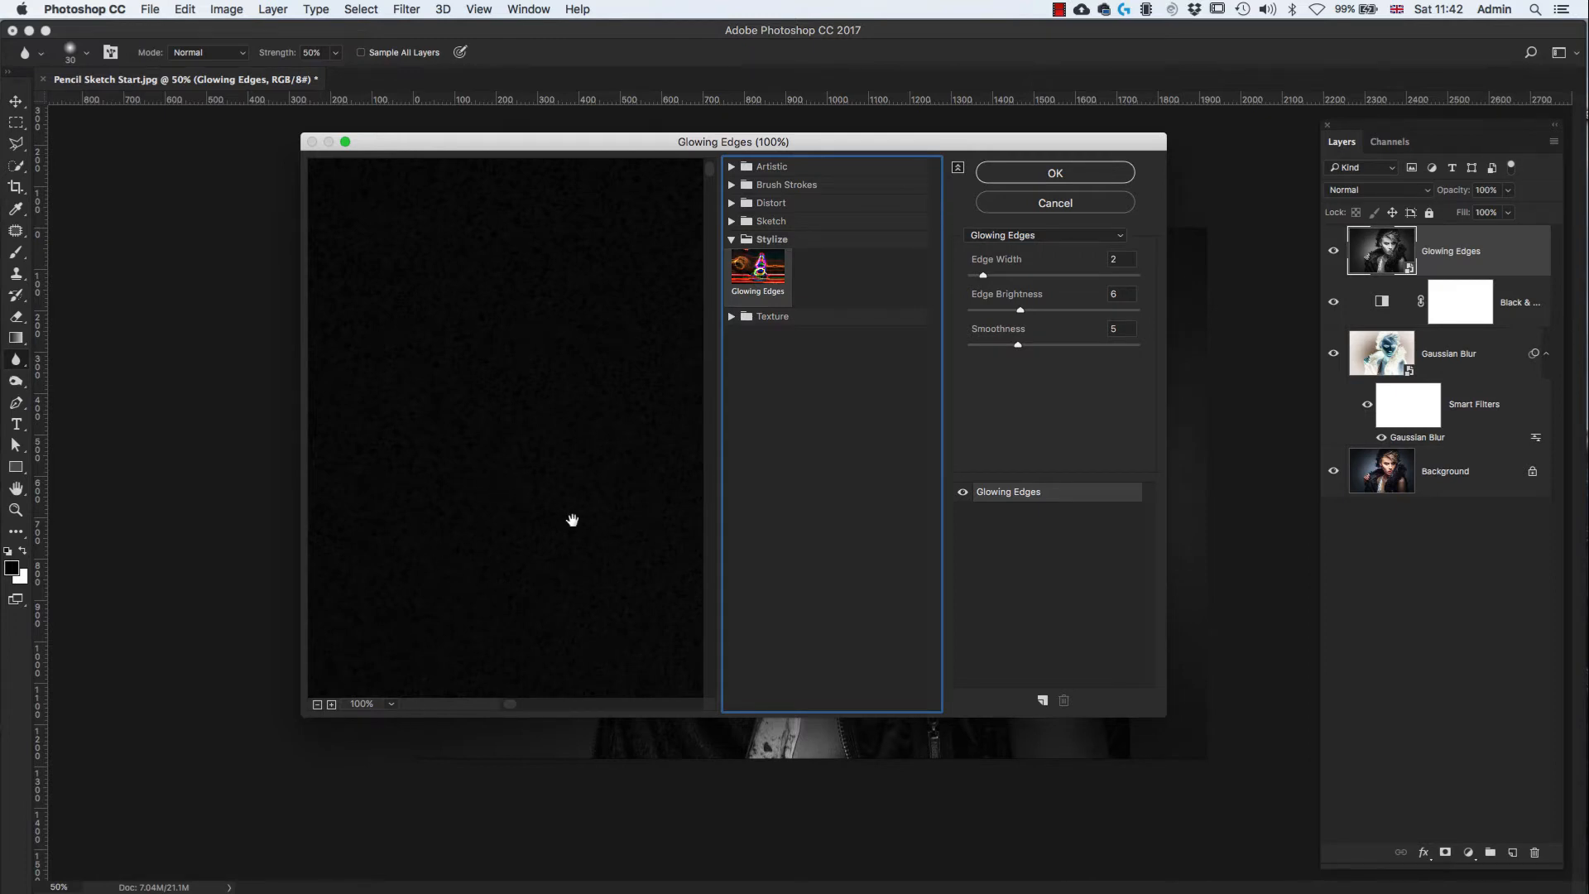
- Apply the Glowing Edges filter with Edge Width 1 and Smoothness 4
click(318, 705)
click(318, 705)
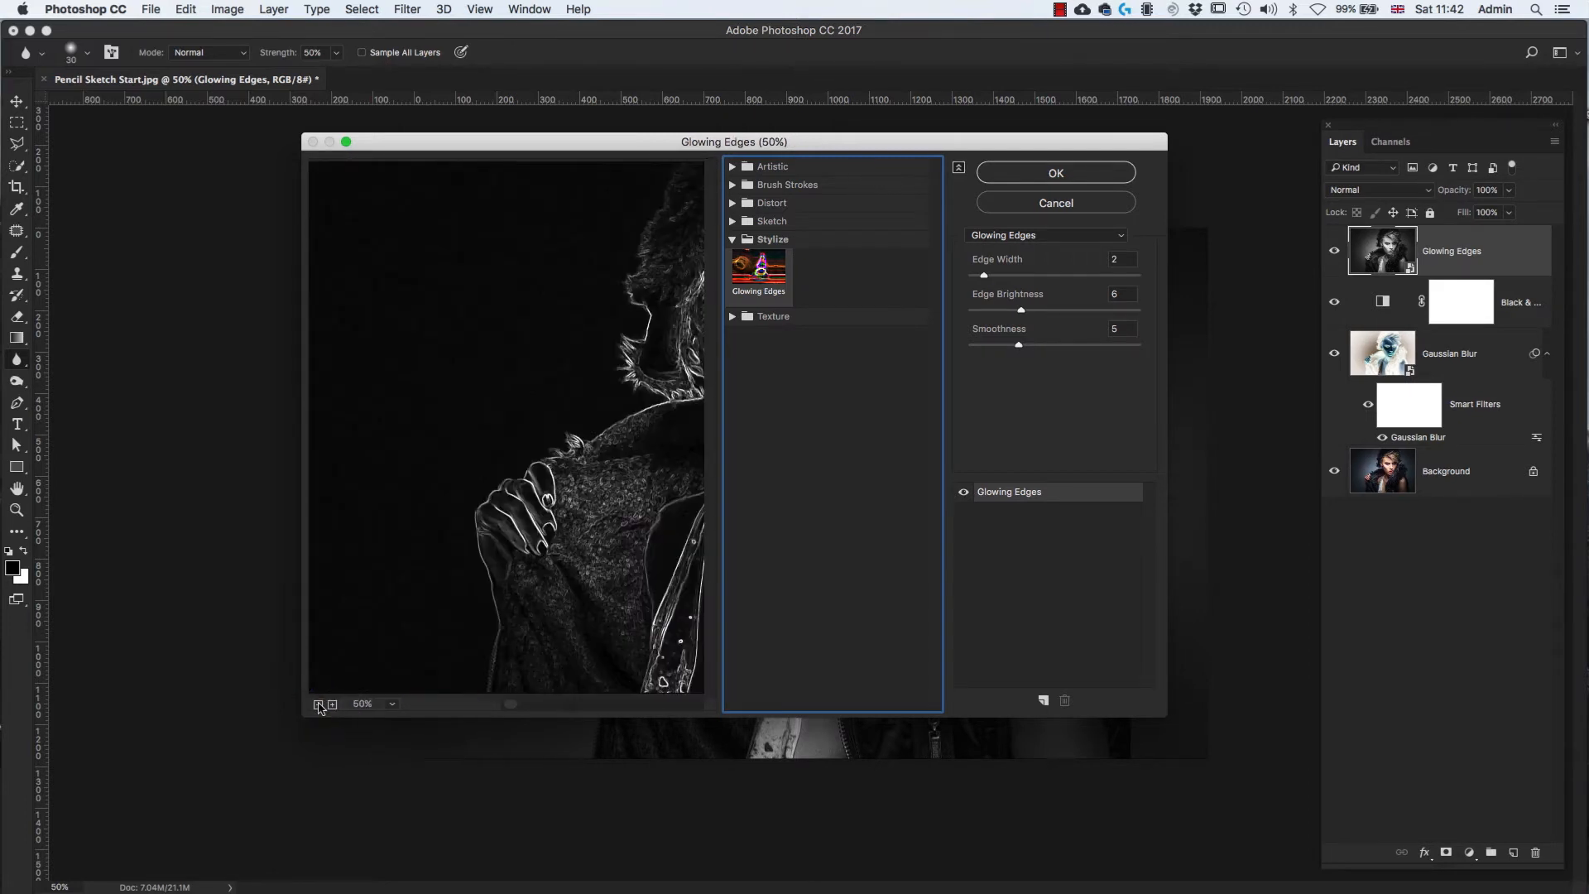
click(318, 705)
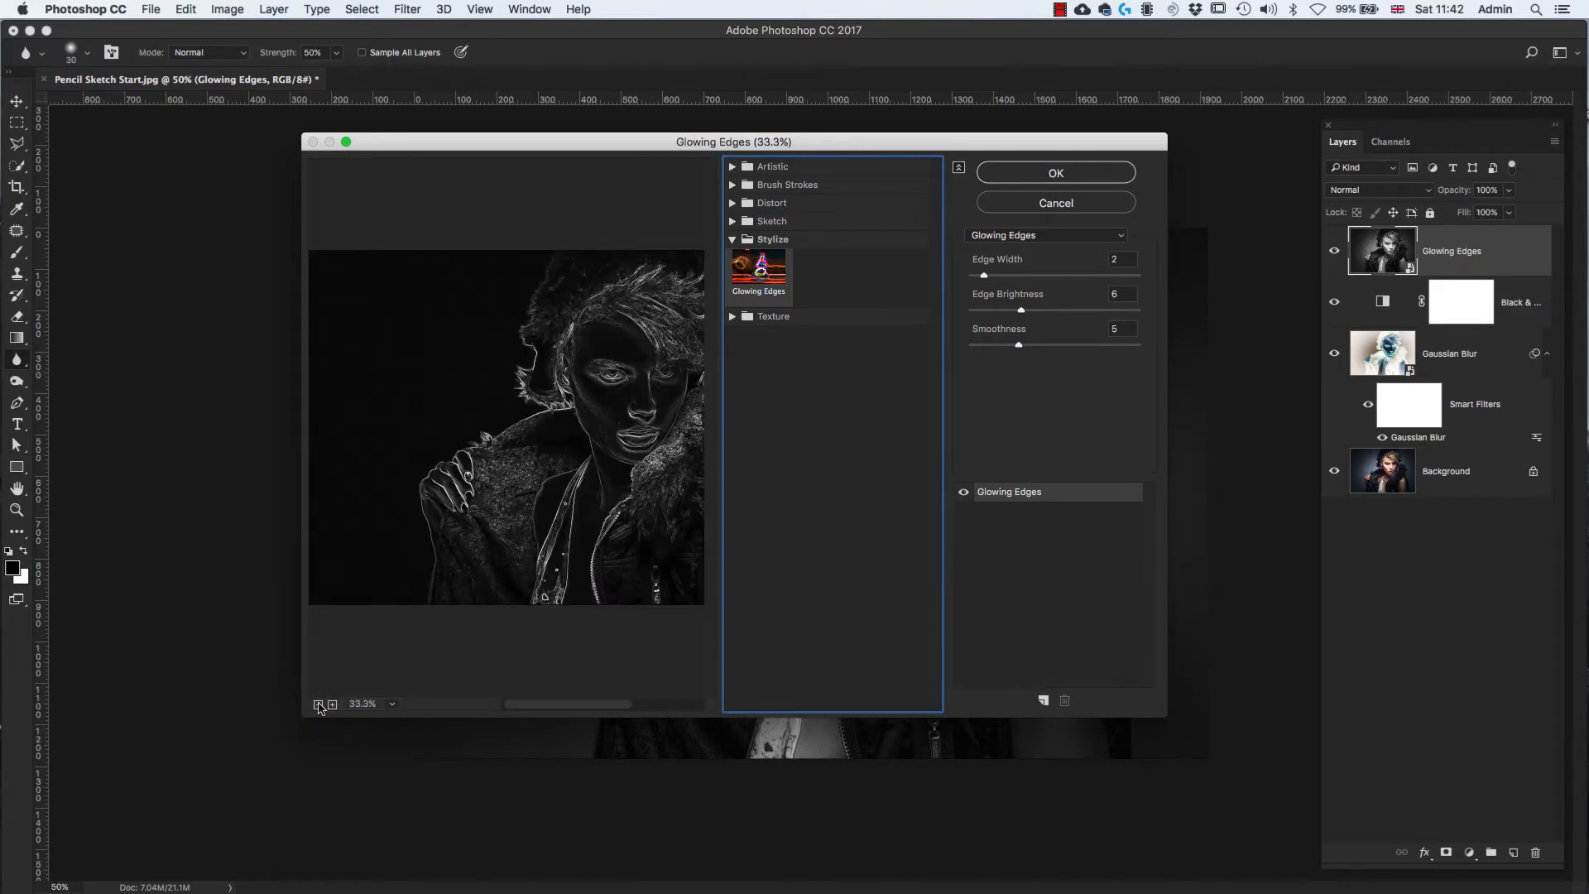
click(318, 705)
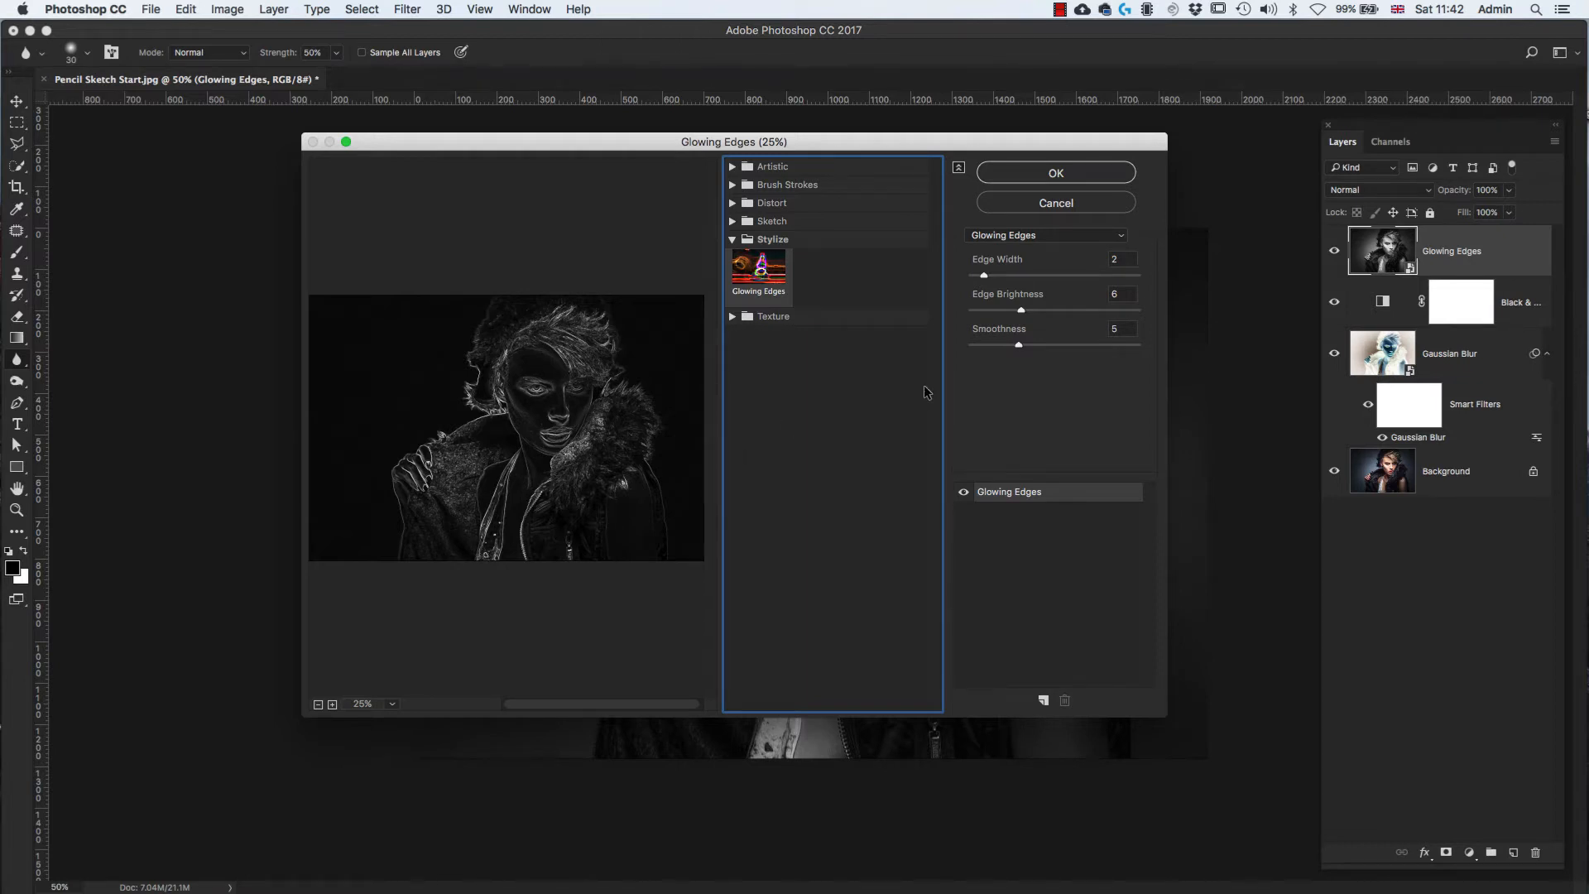
click(1116, 260)
text(1)
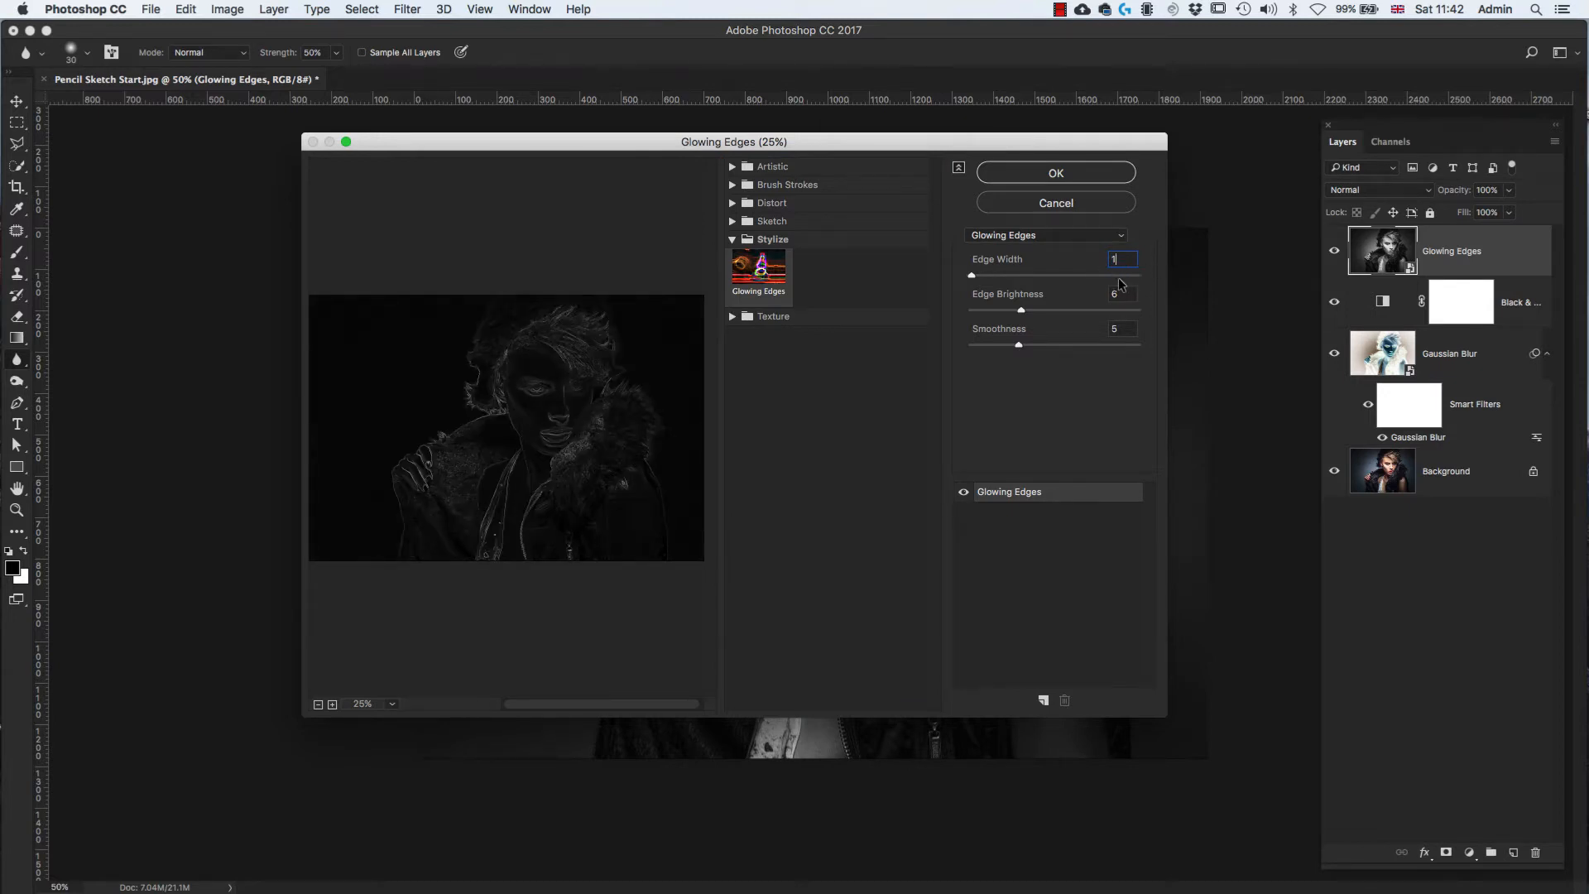
click(1123, 328)
text(4)
click(1064, 177)
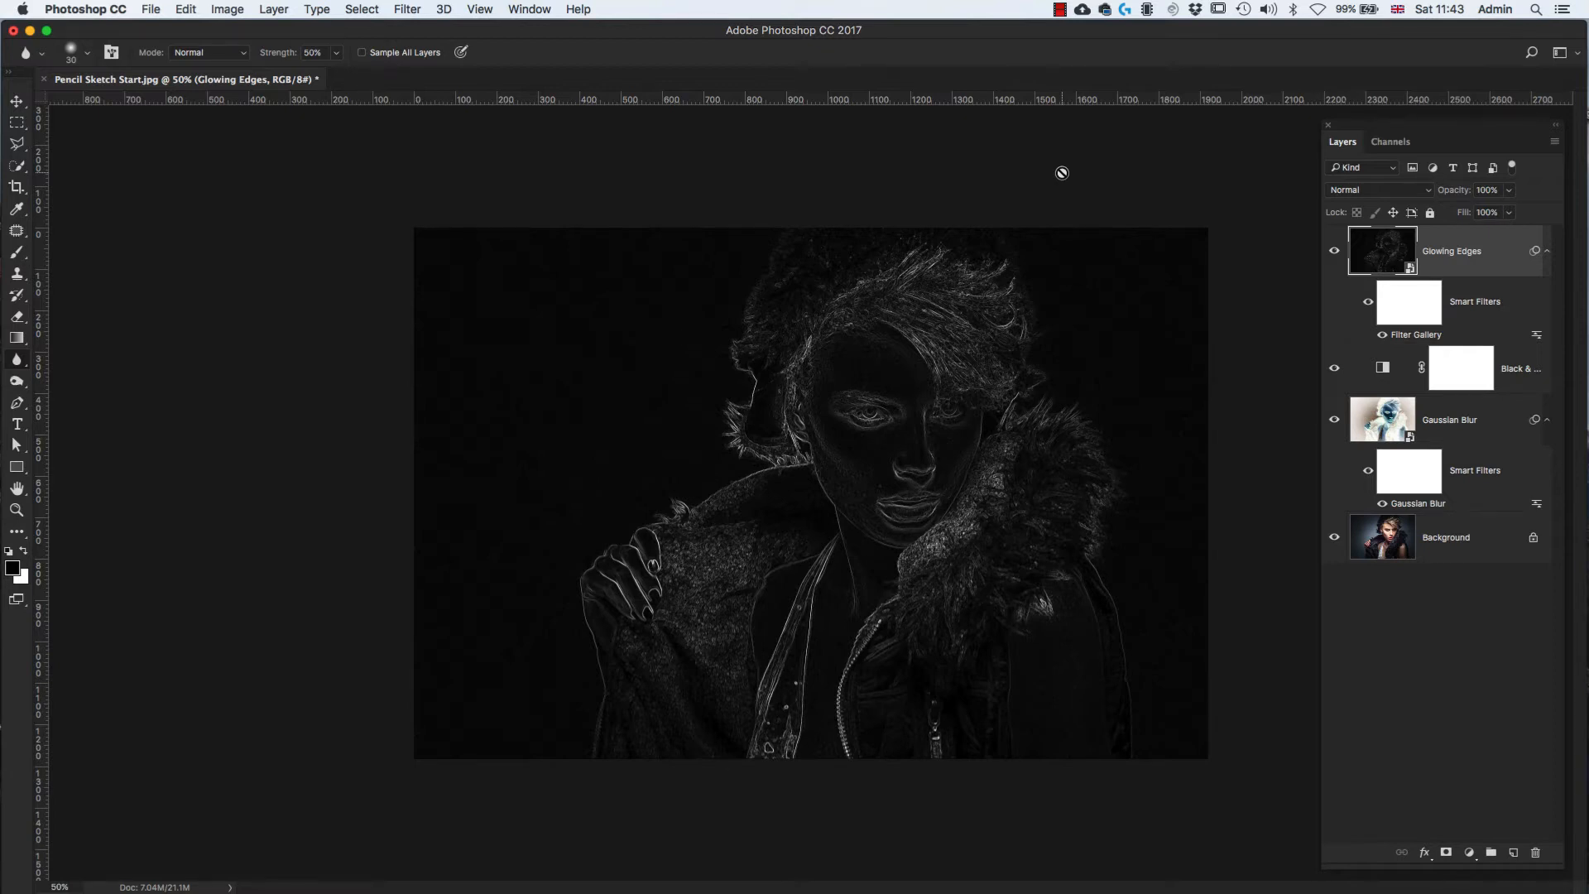
- Invert the Glowing Edges layer and set its blend mode to Multiply
key(super+i)
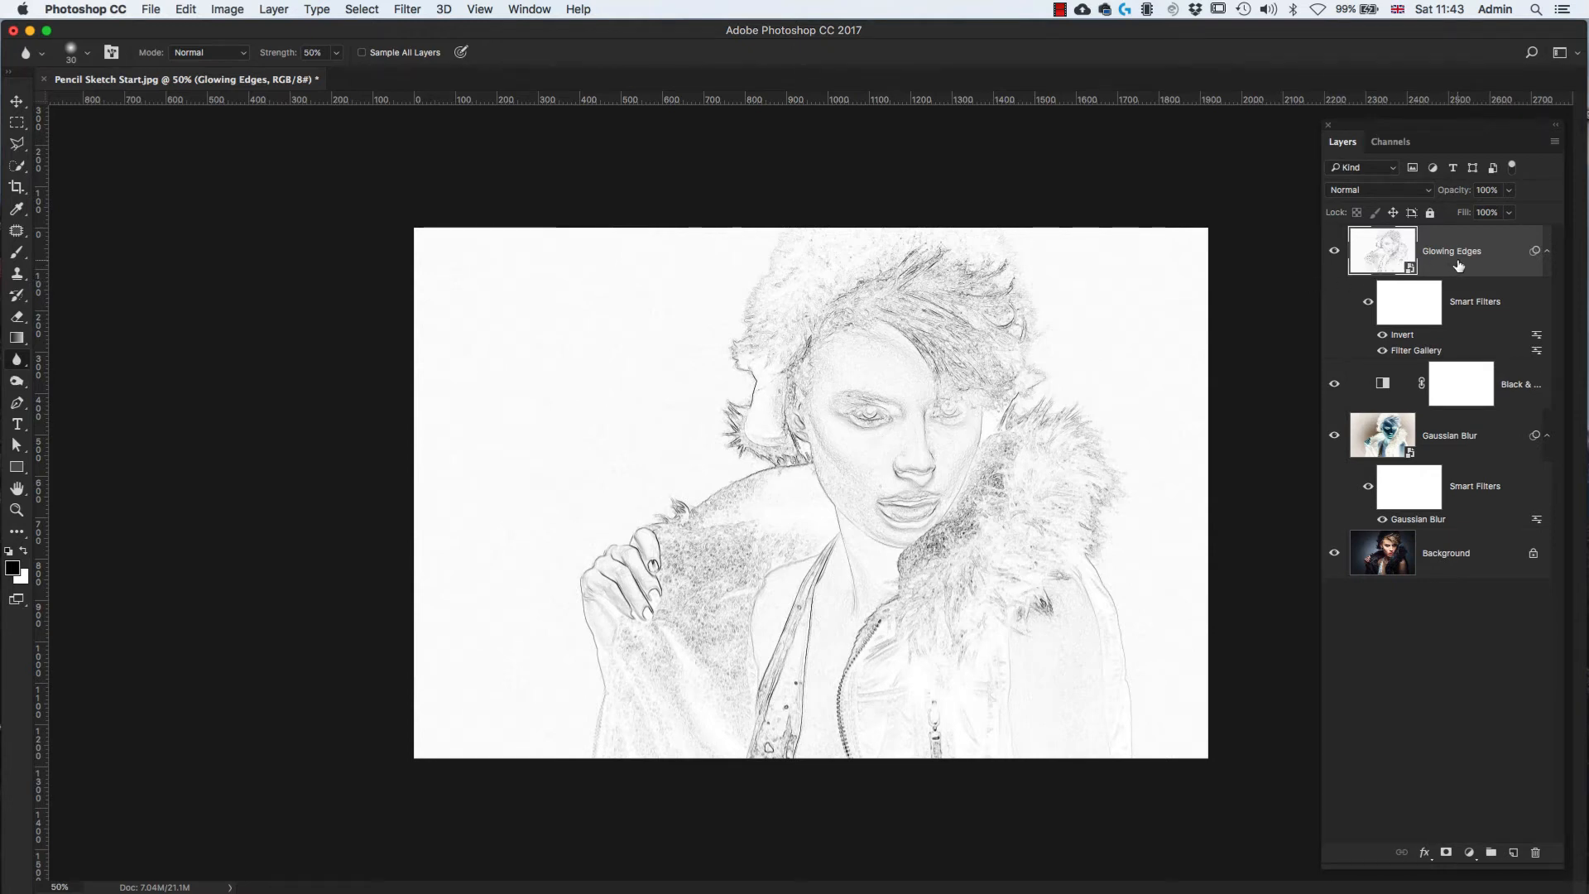
click(1430, 196)
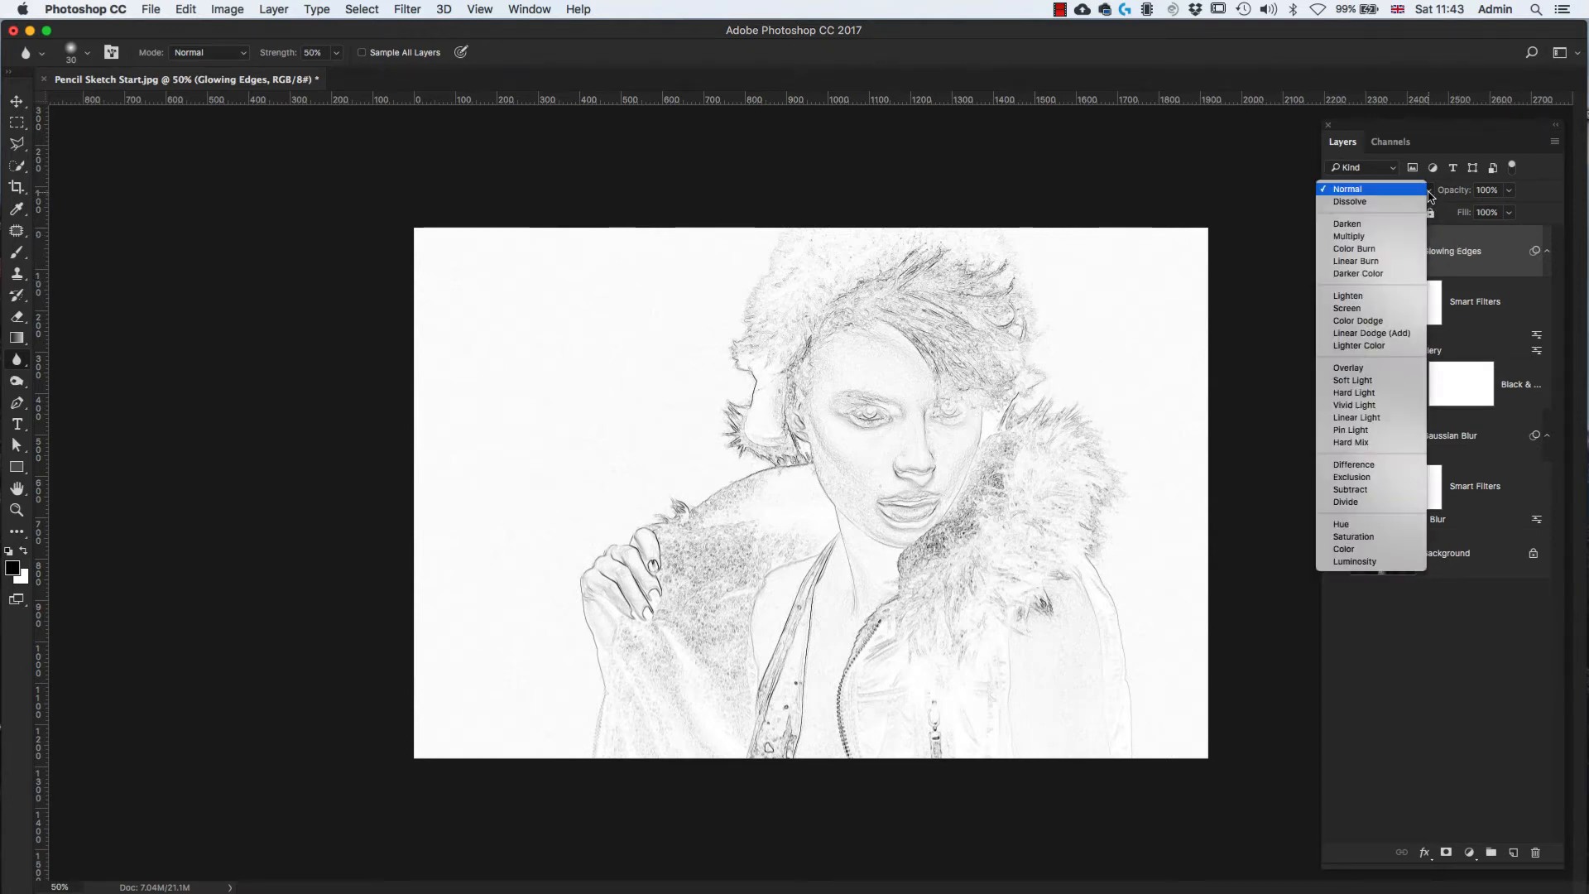
click(1357, 240)
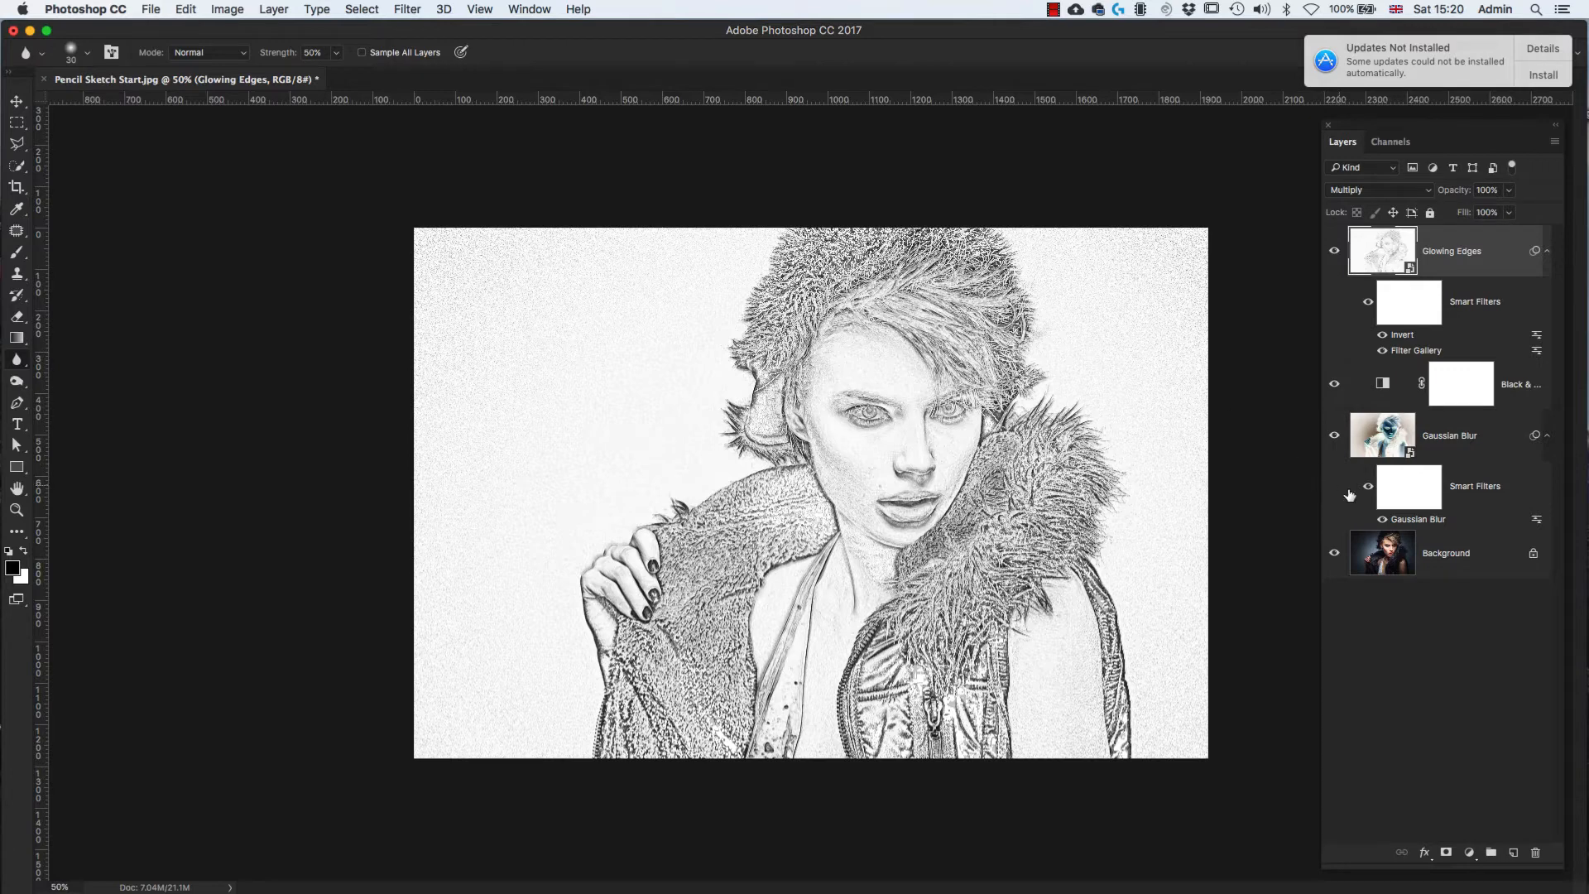
- Duplicate the Background layer again and move the copy above the Glowing Edges layer
click(1462, 568)
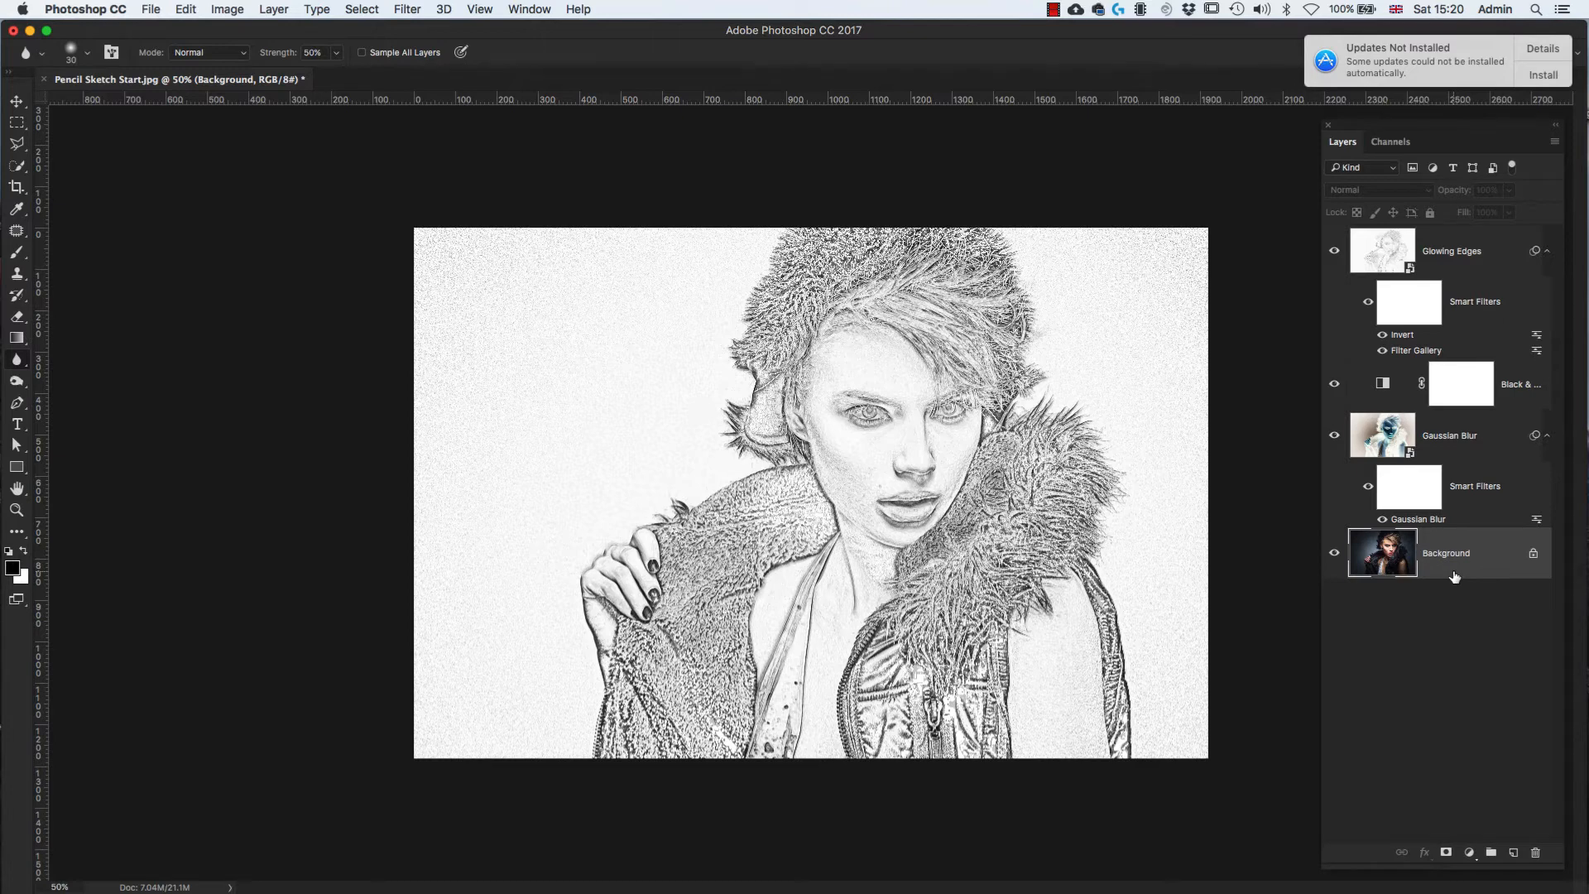
key(super+j)
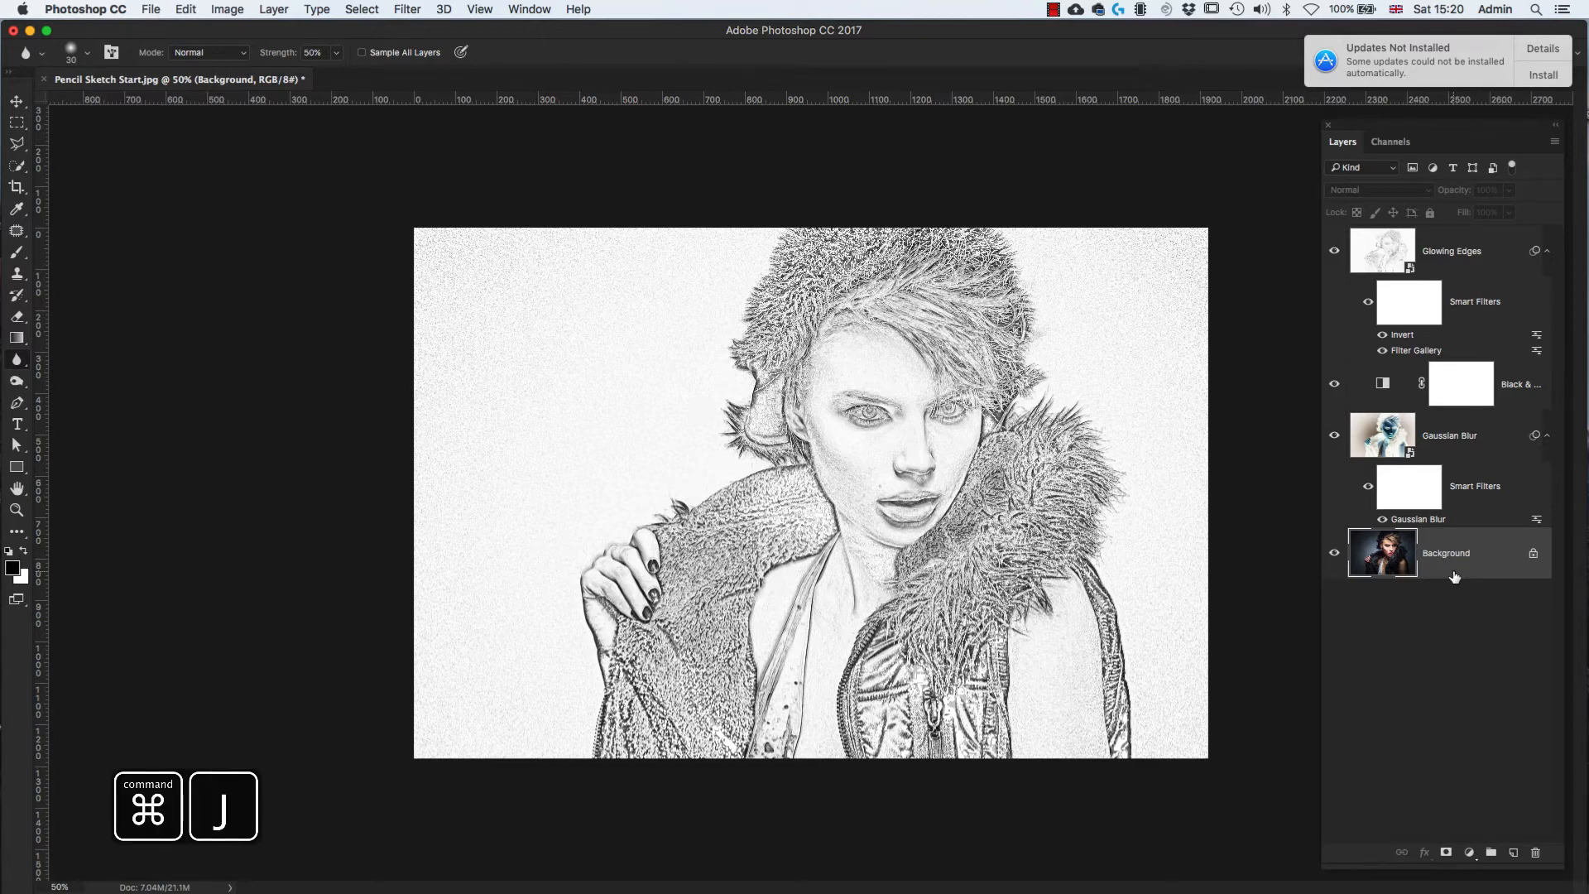
key(super+j)
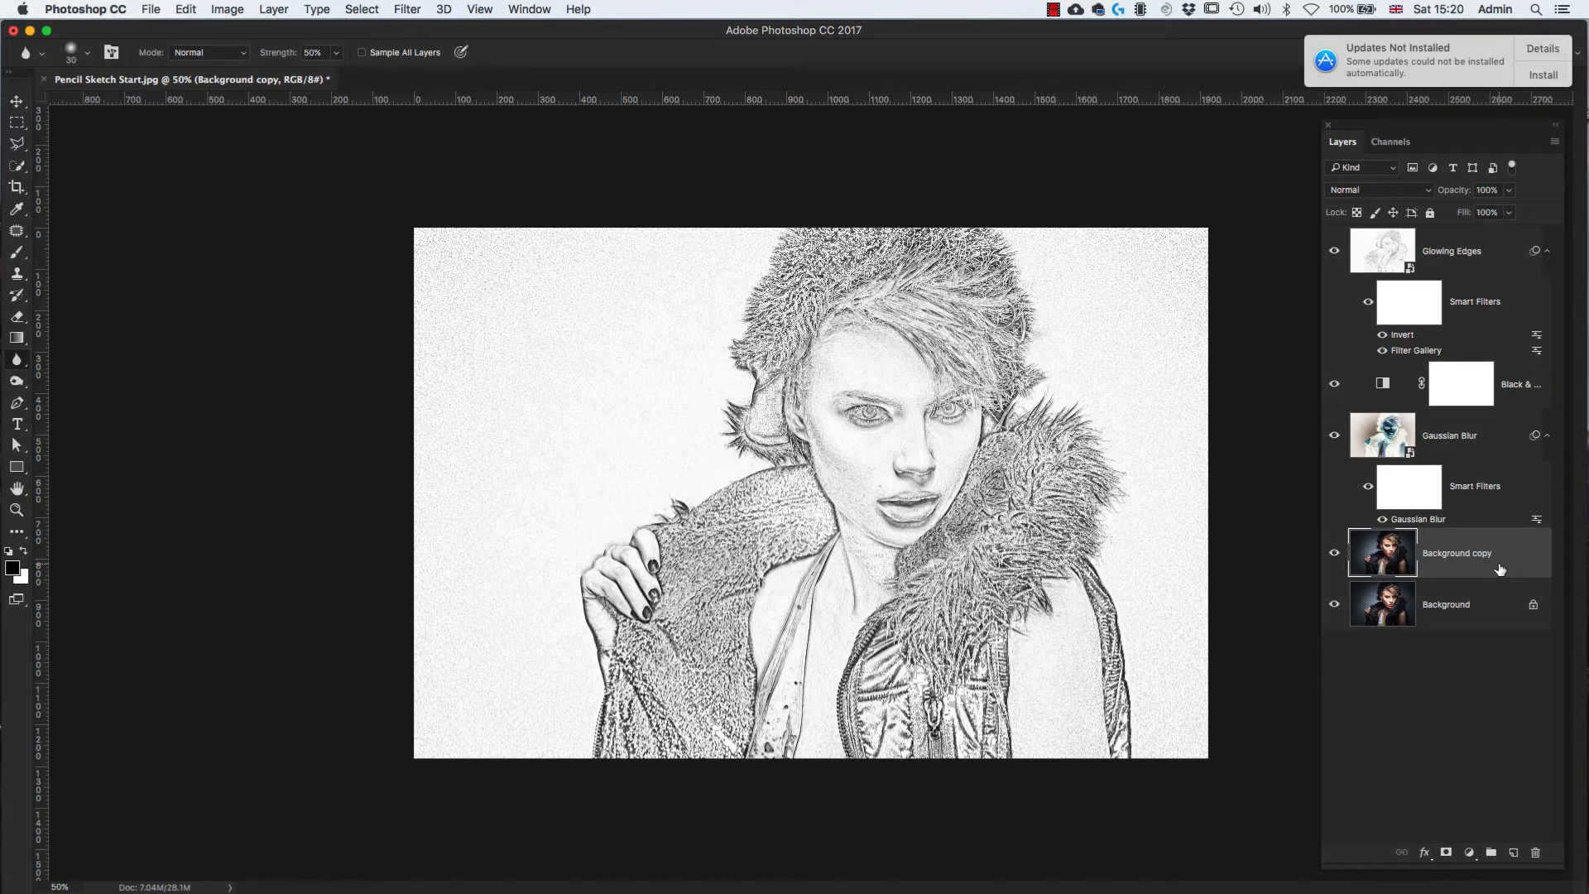
drag(1499, 570, 1482, 242)
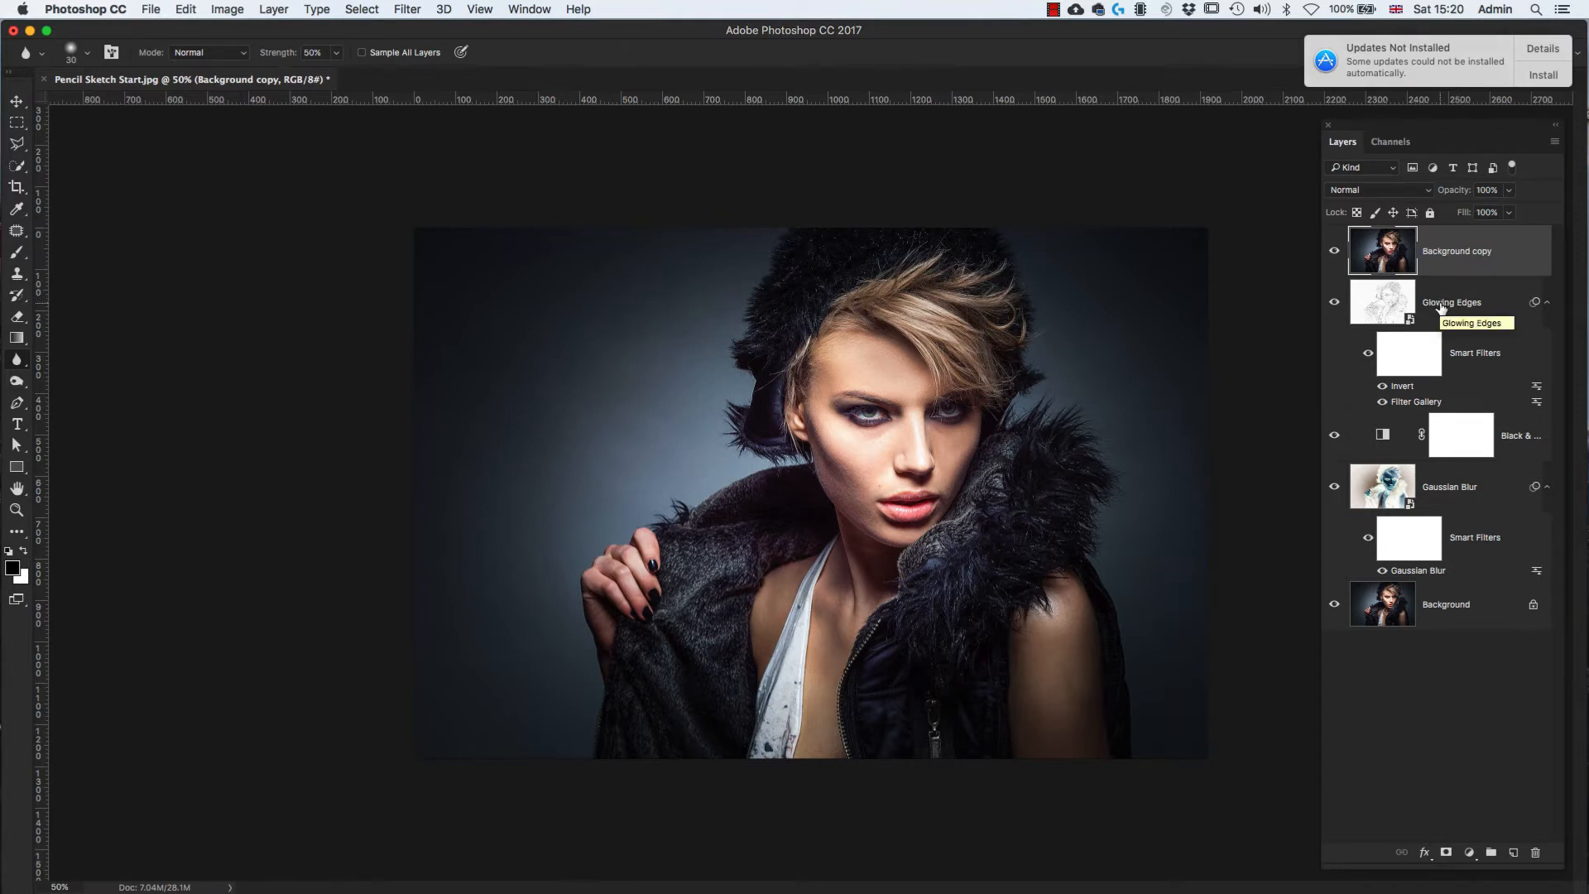
- Desaturate the new Background copy layer and rename it "Charcoal"
key(shift+super+u)
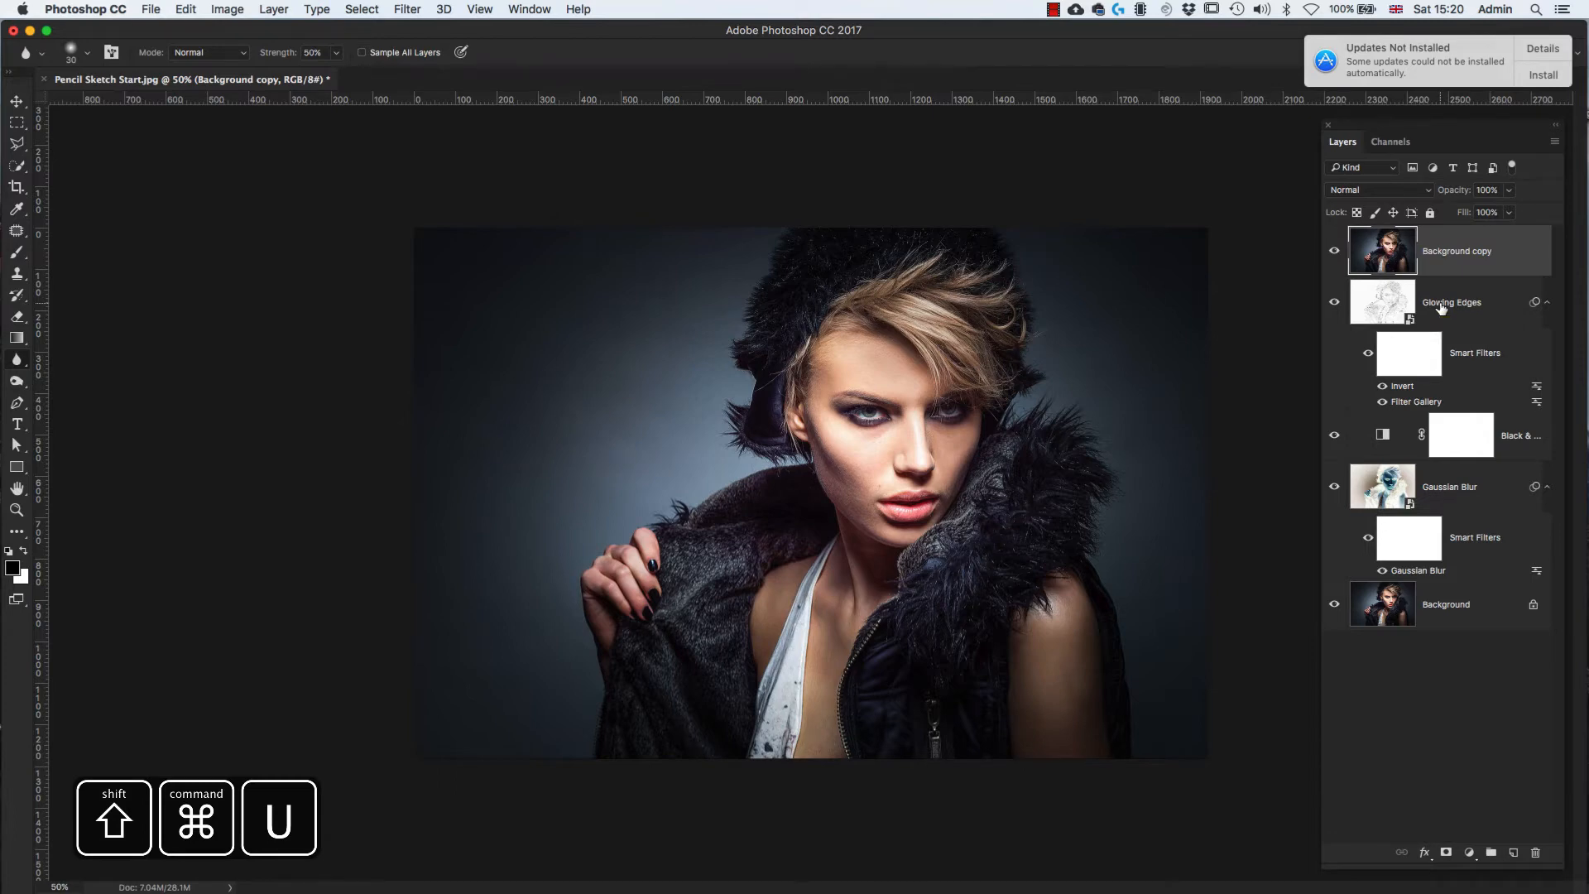
key(shift+super+u)
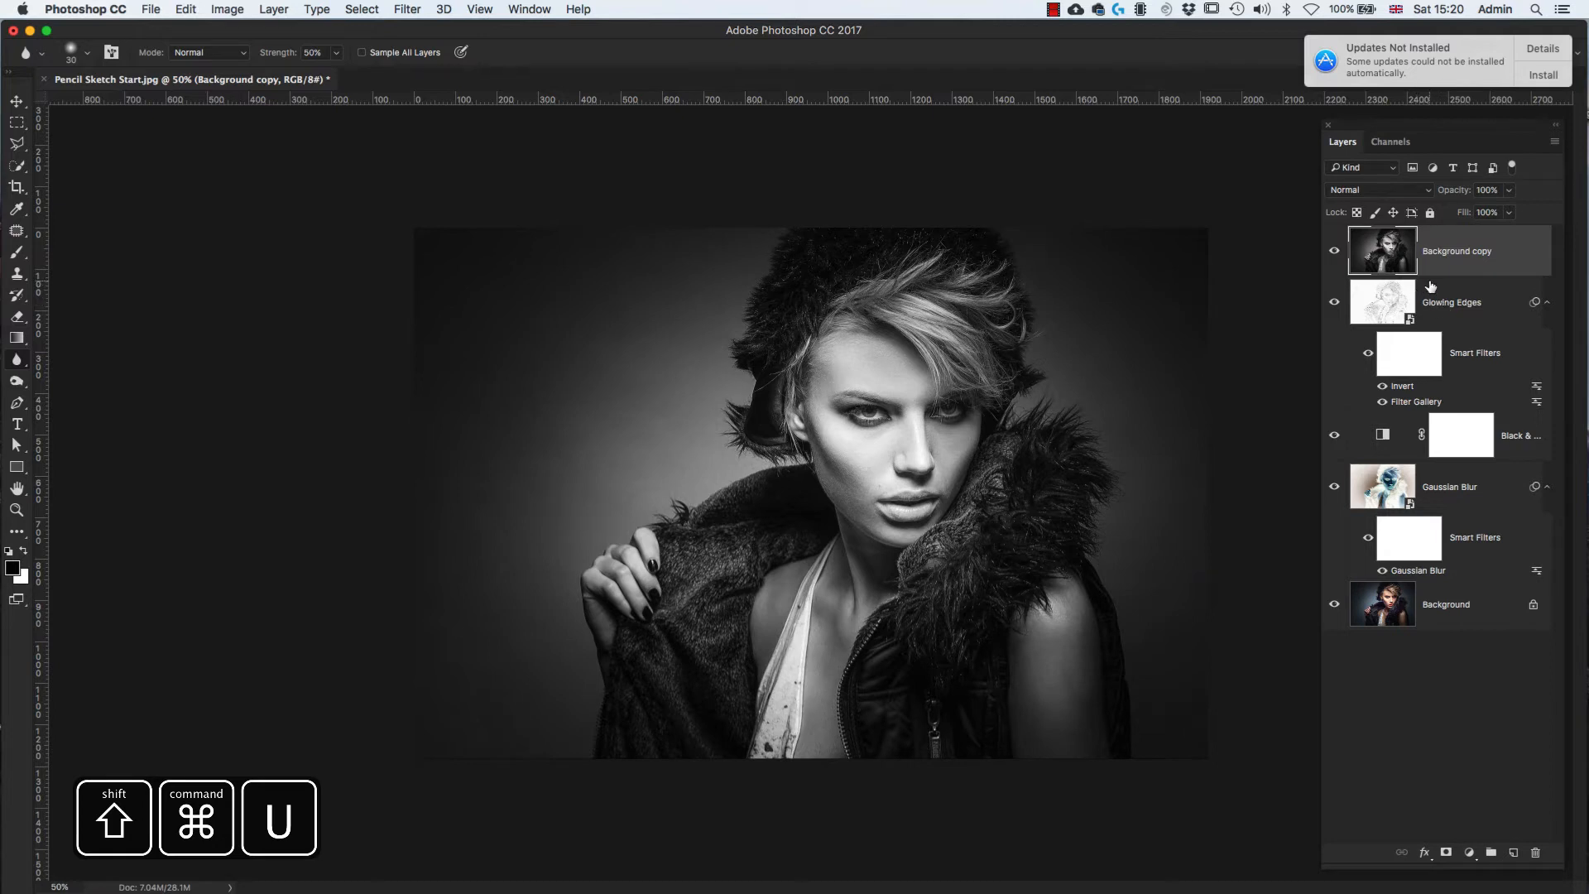
double_click(1454, 256)
text(Cha)
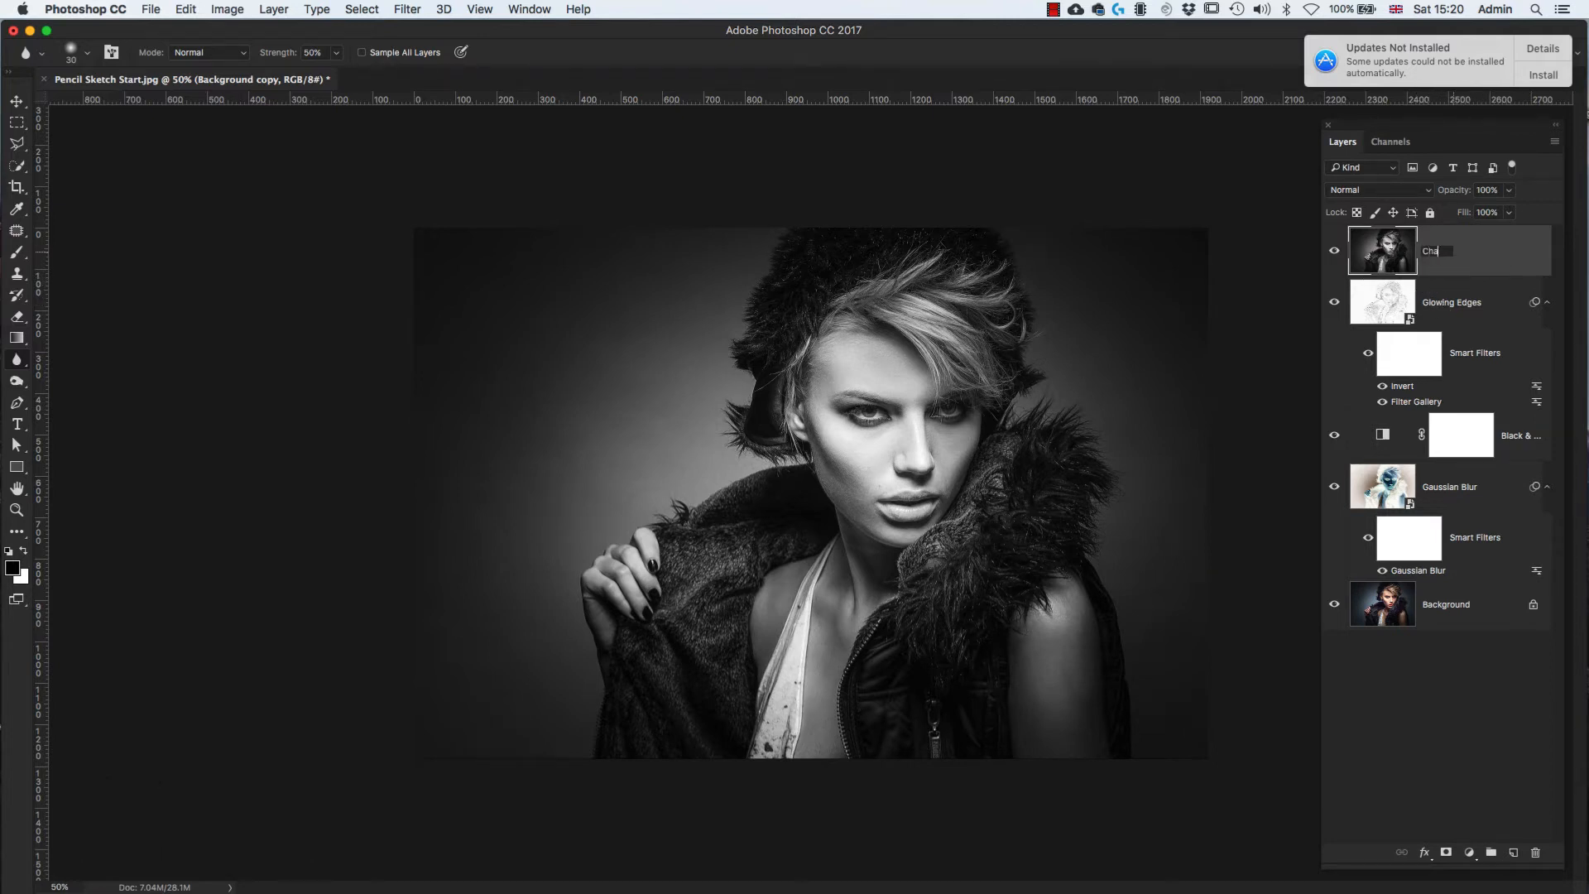
text(rcoal)
click(1500, 266)
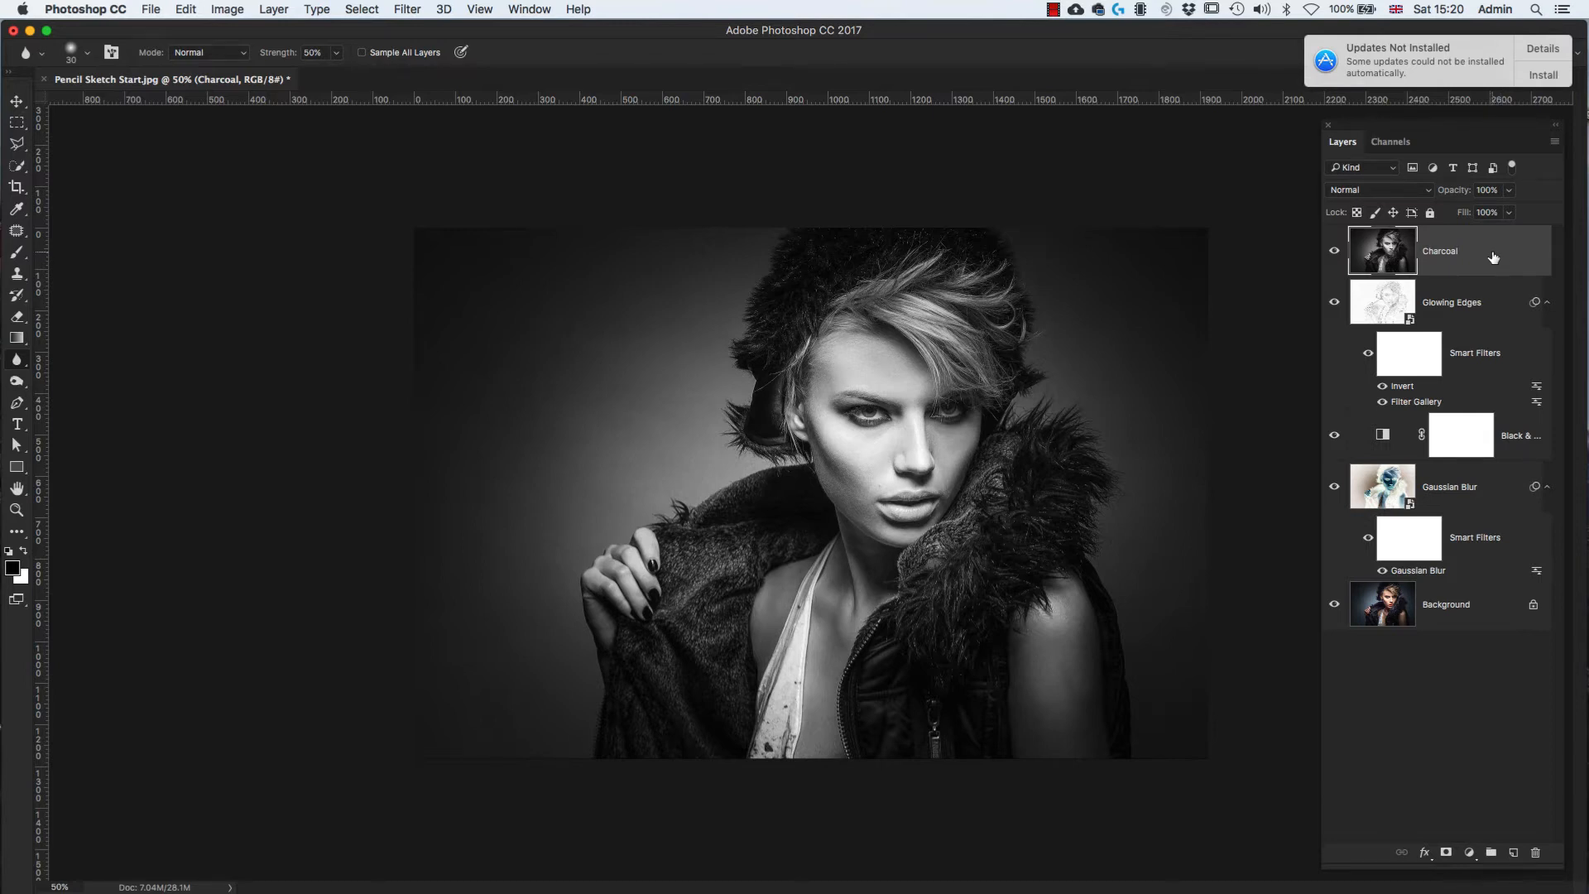
- Convert the Charcoal layer to a Smart Object and reset the colours to black foreground and white background
right_click(1489, 257)
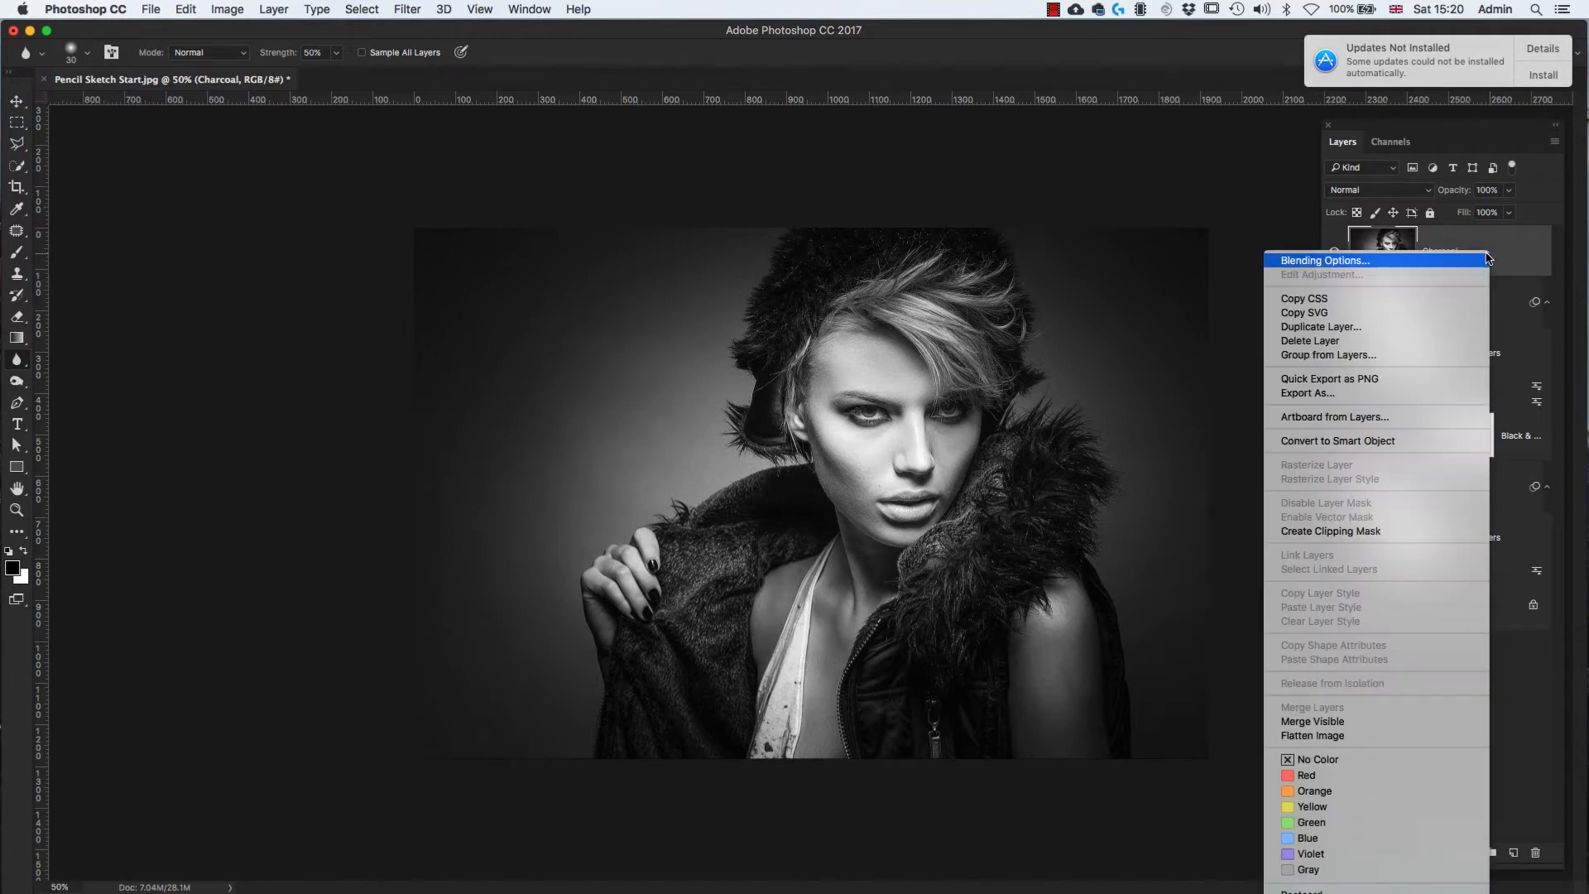
click(1404, 443)
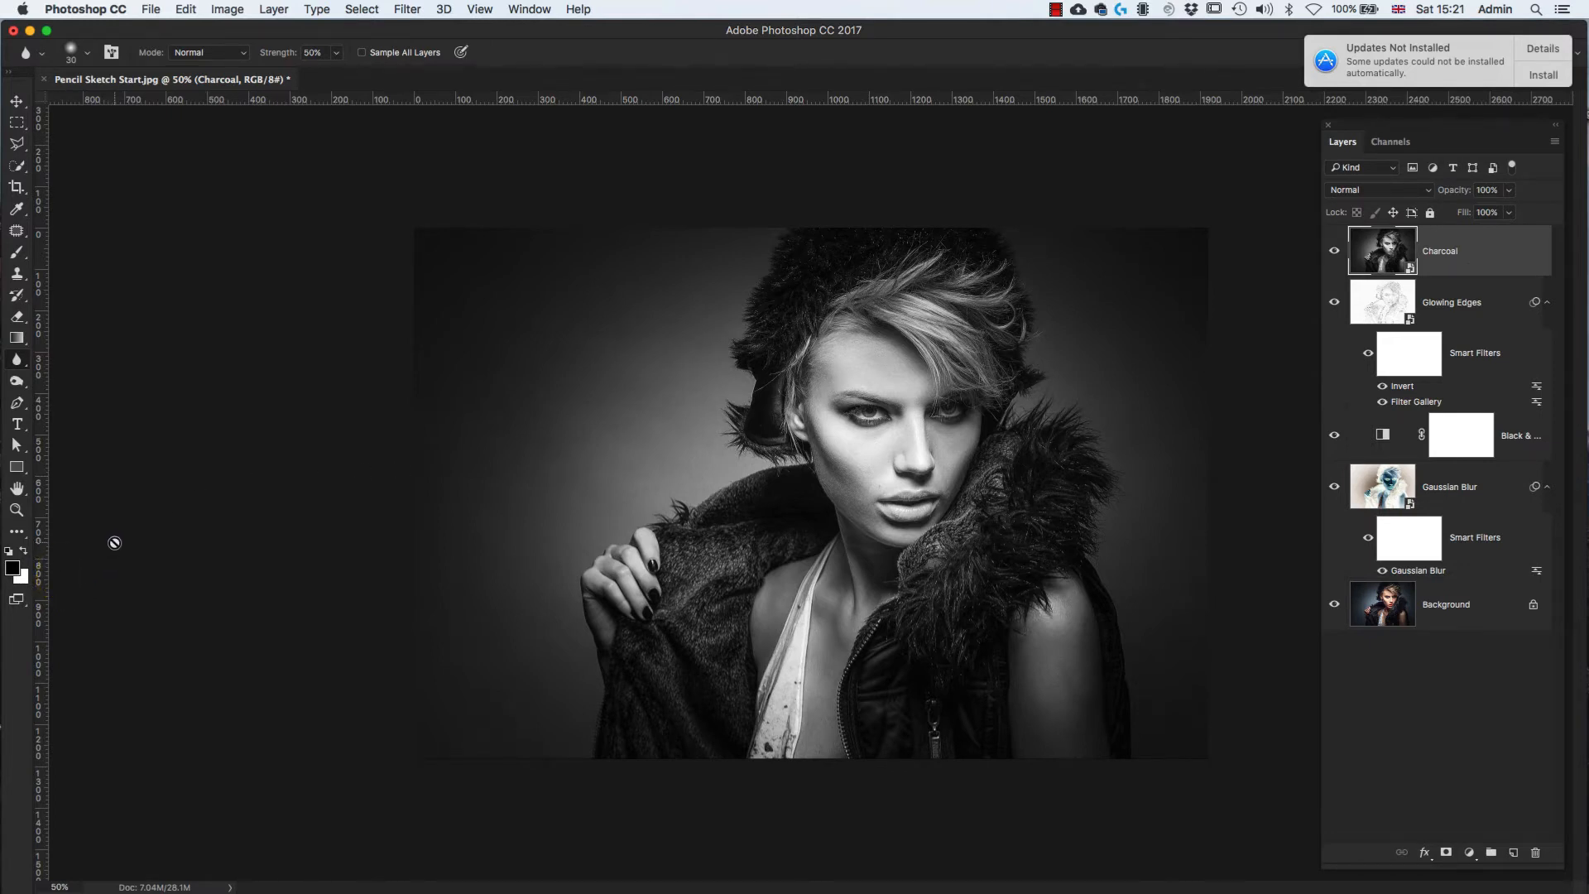
key(d)
key(x)
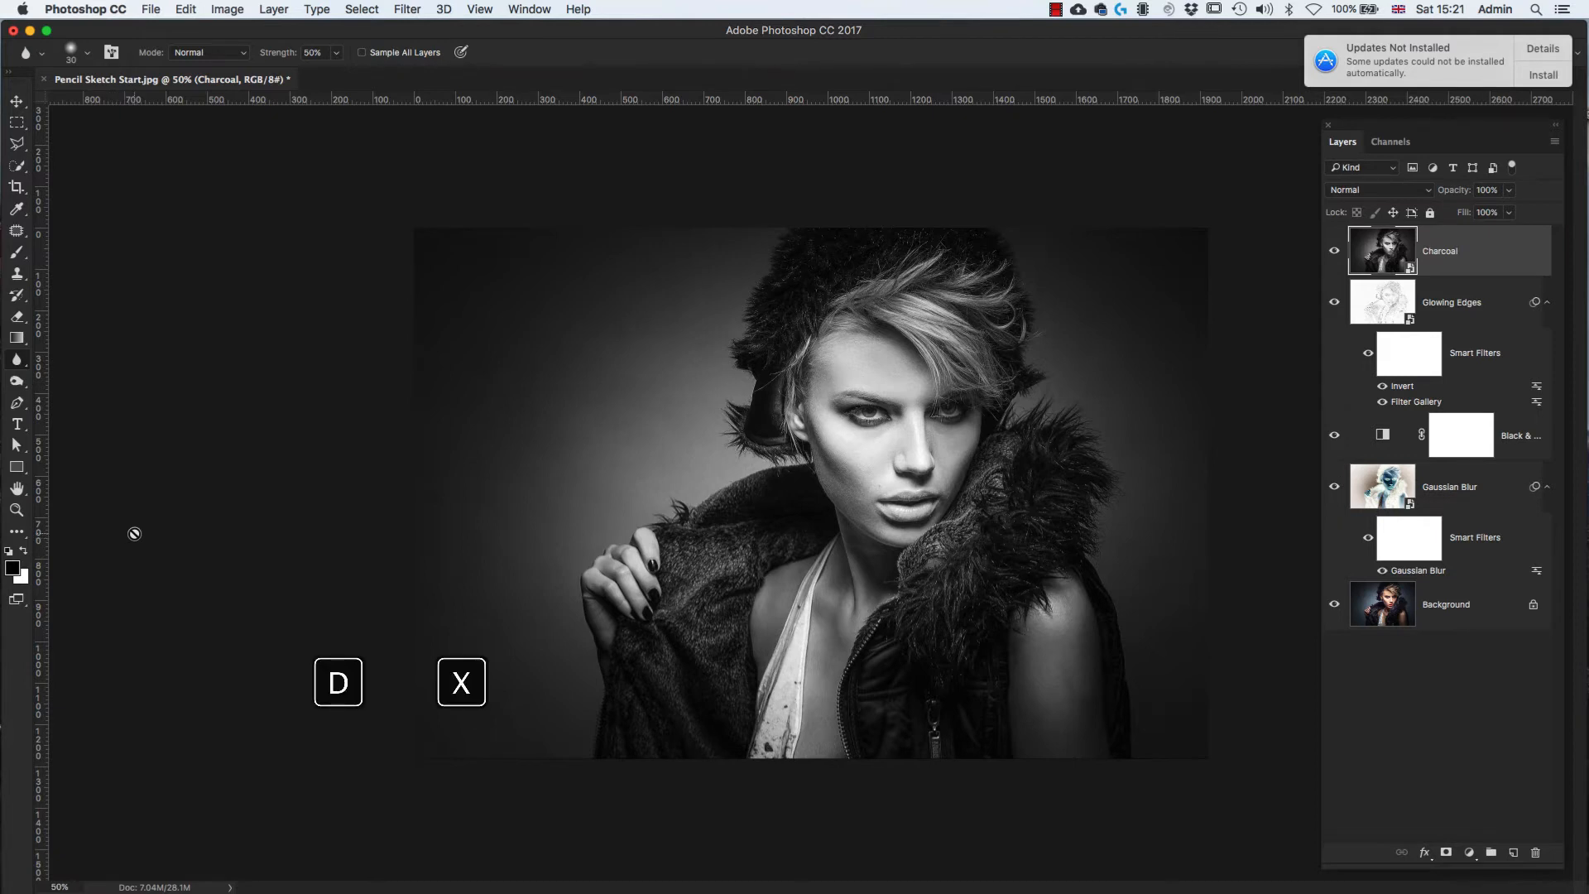
key(x)
key(x)
key(x)
key(x)
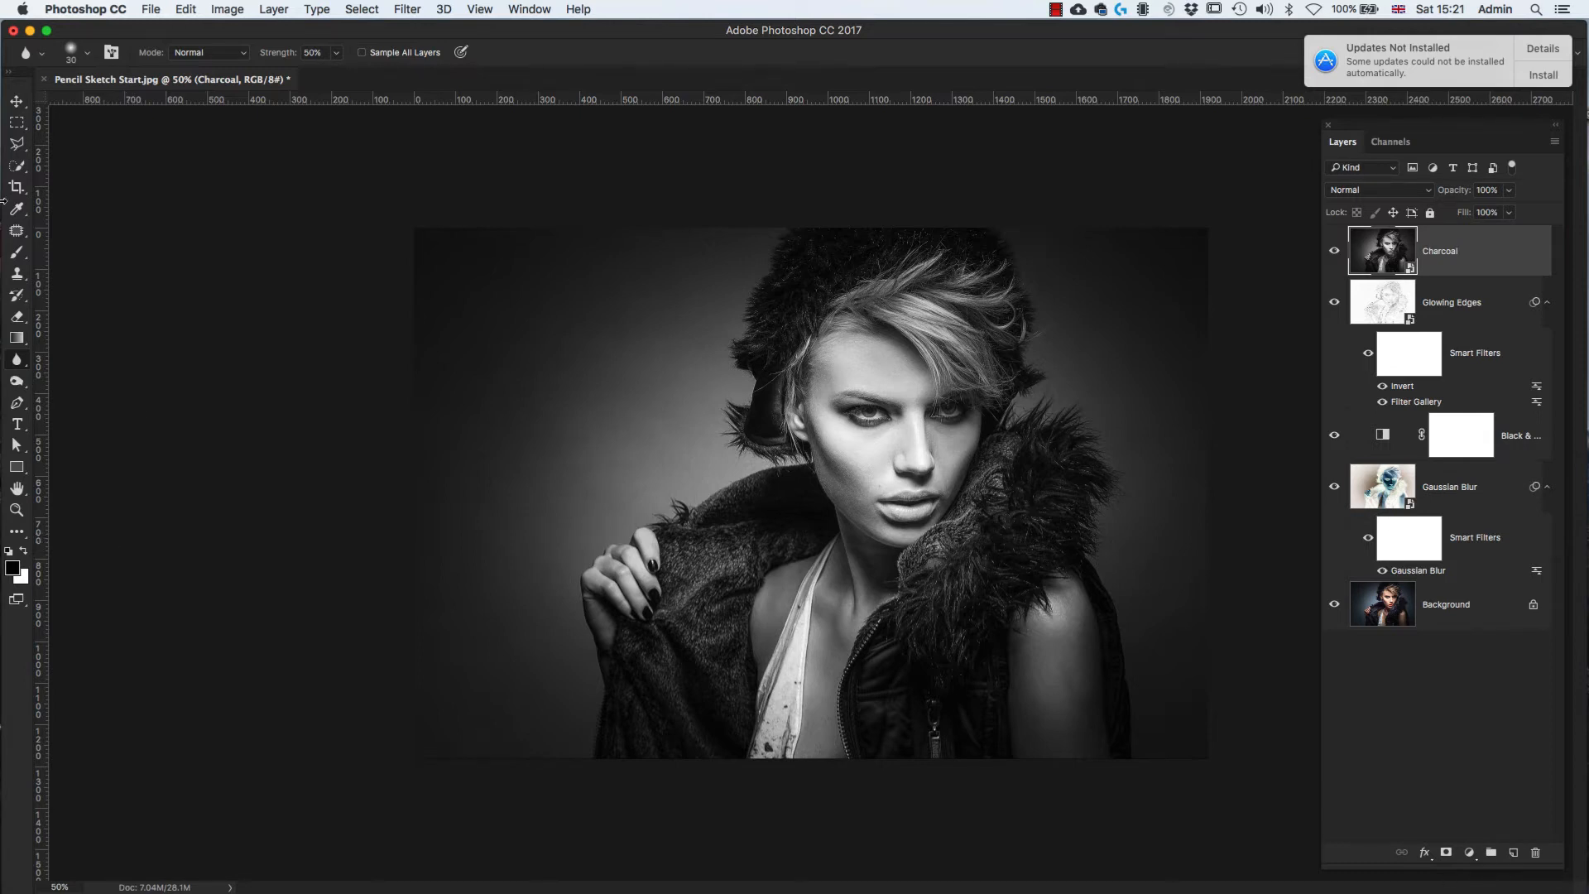
- Apply the Charcoal sketch filter from the Filter Gallery to the Charcoal layer with a Light/Dark Balance of 47
click(408, 9)
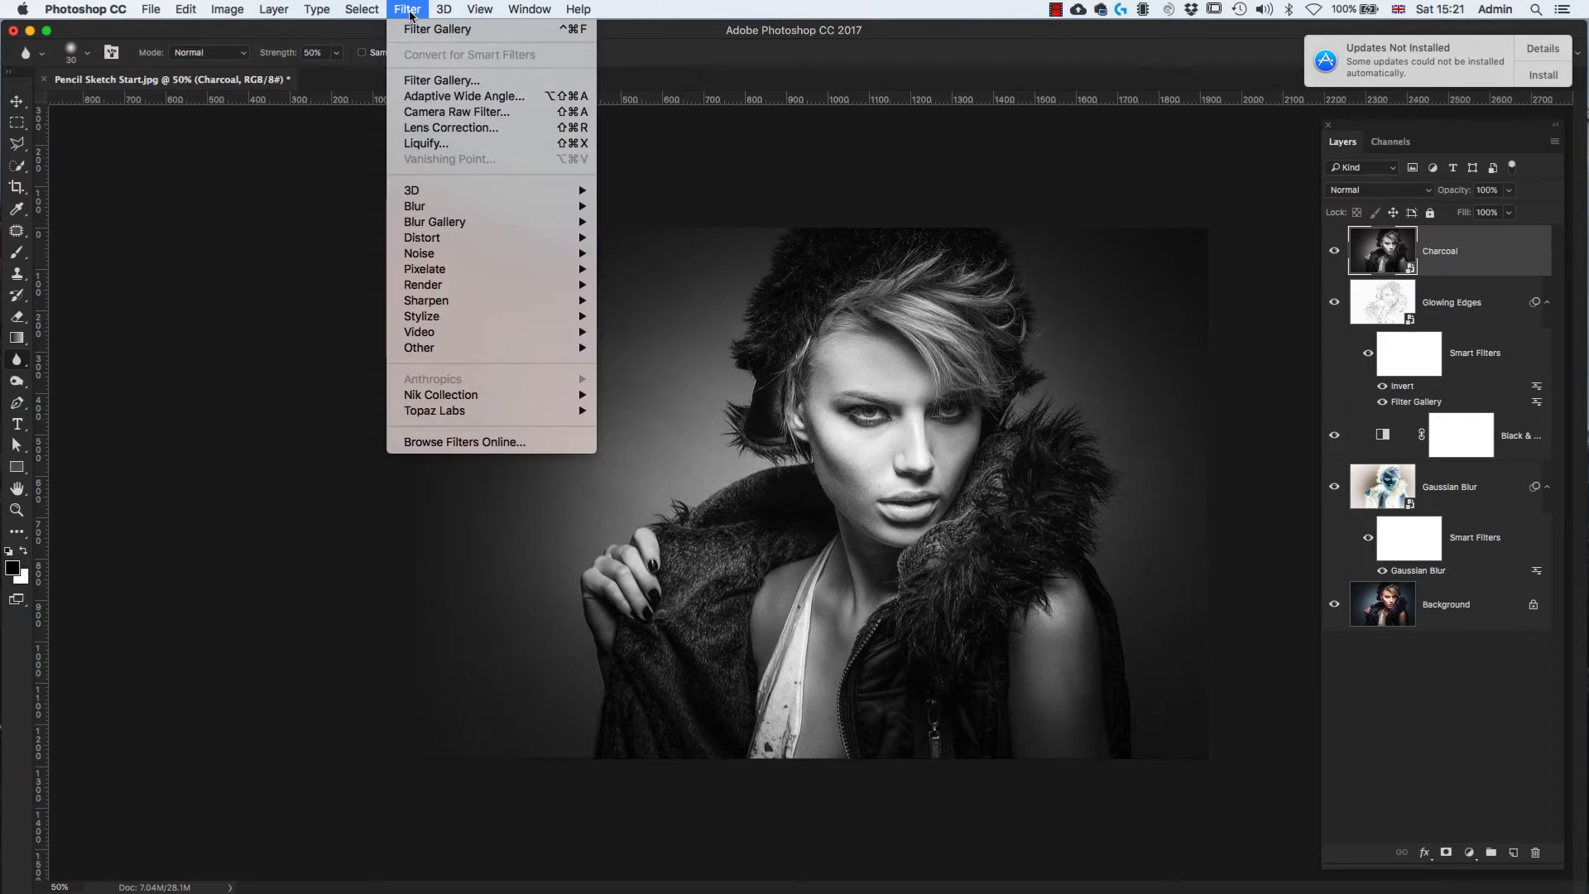
click(459, 83)
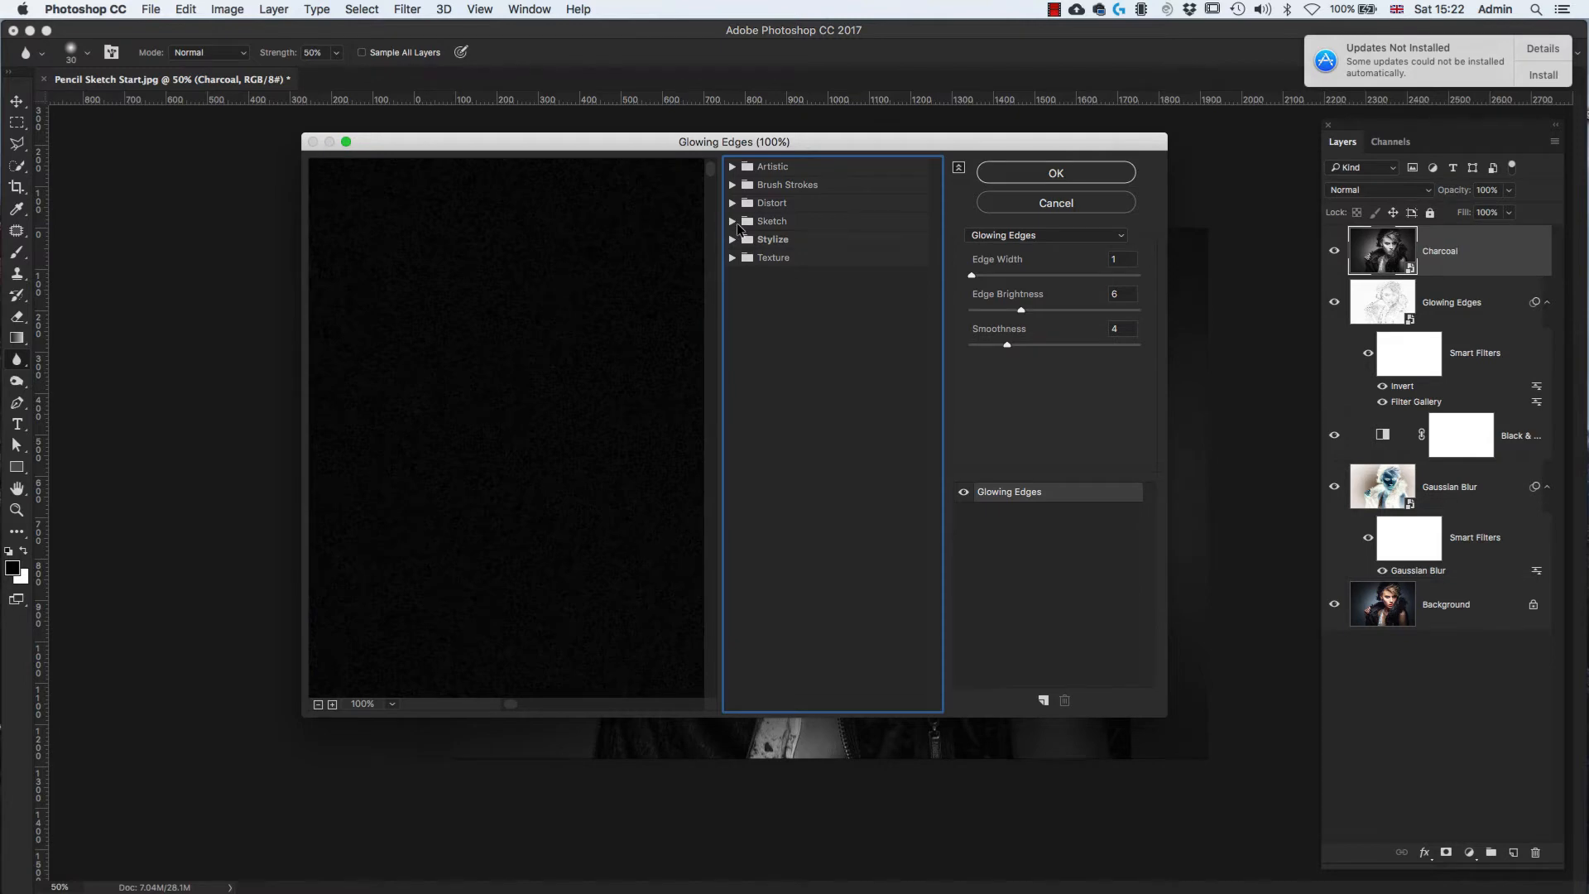
click(734, 222)
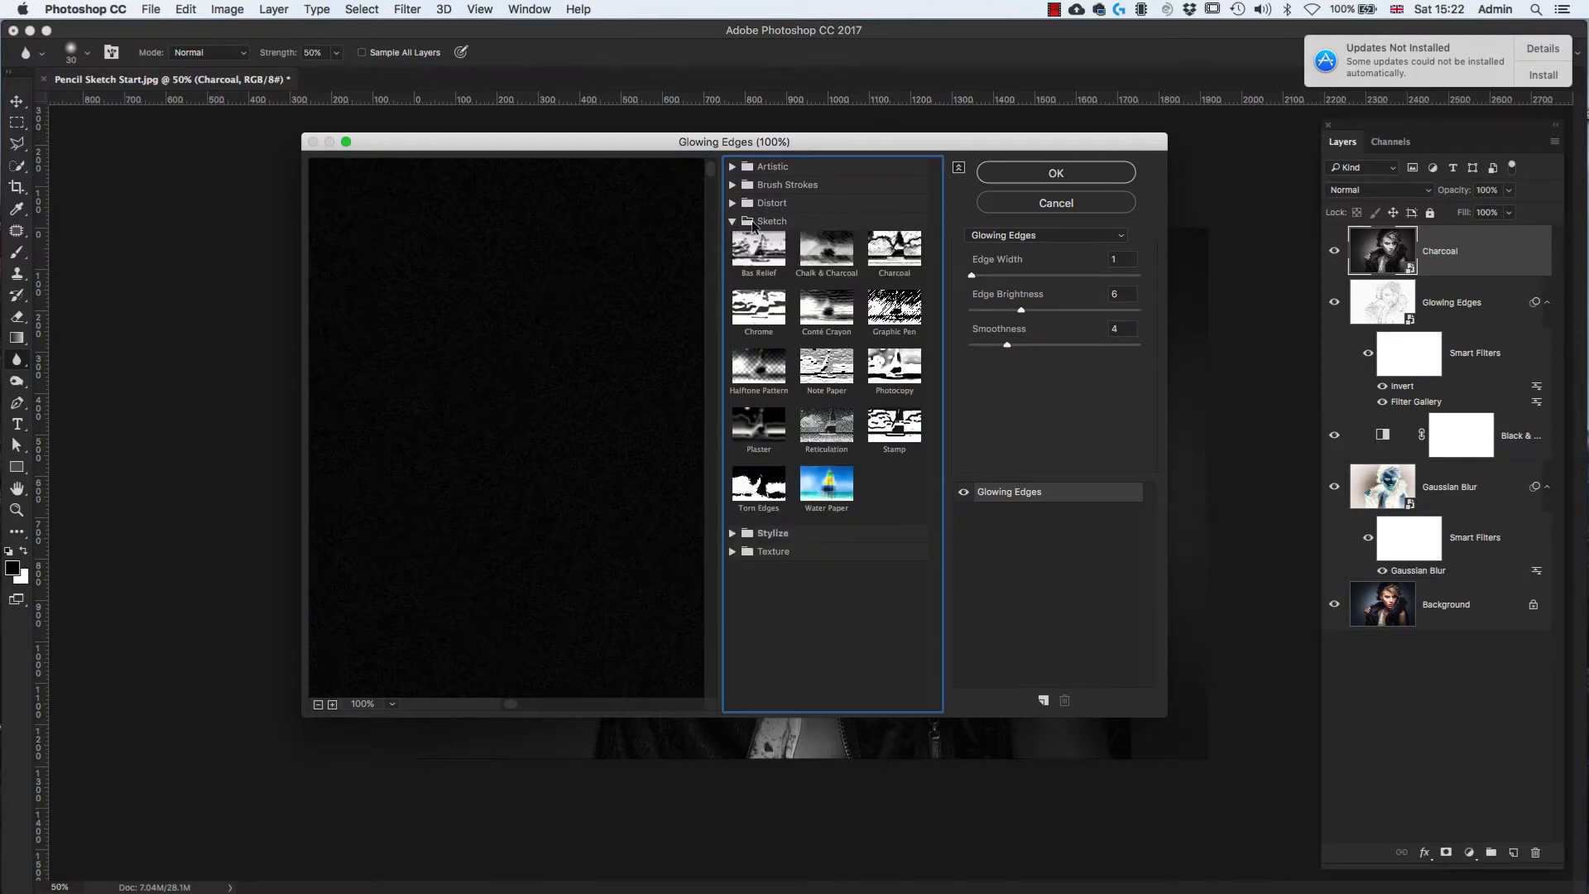
click(899, 255)
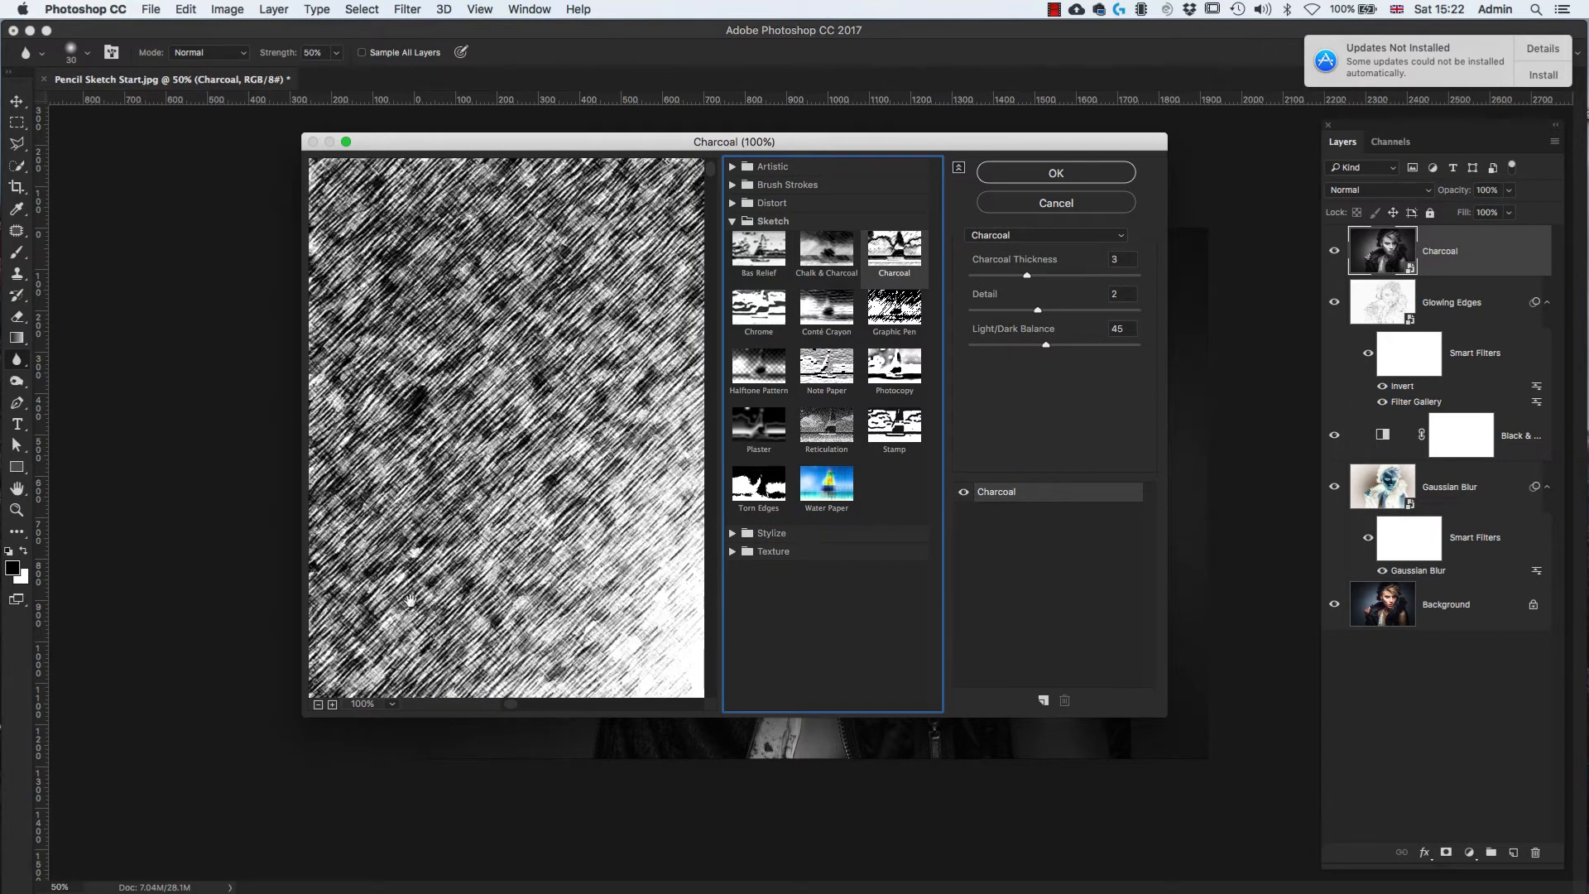
click(318, 705)
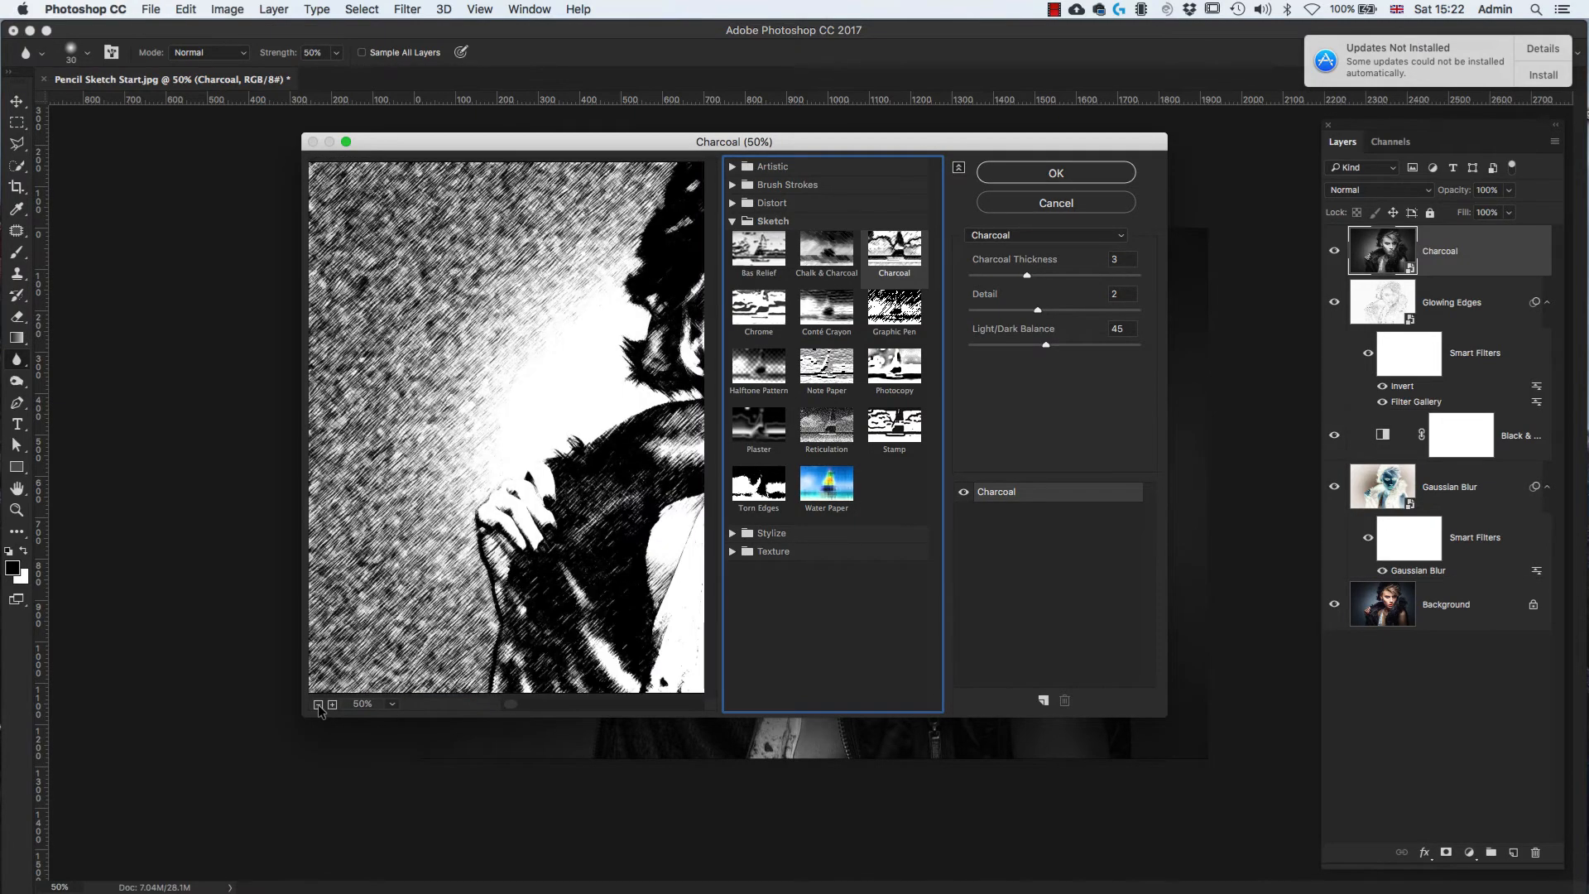
click(319, 704)
click(319, 704)
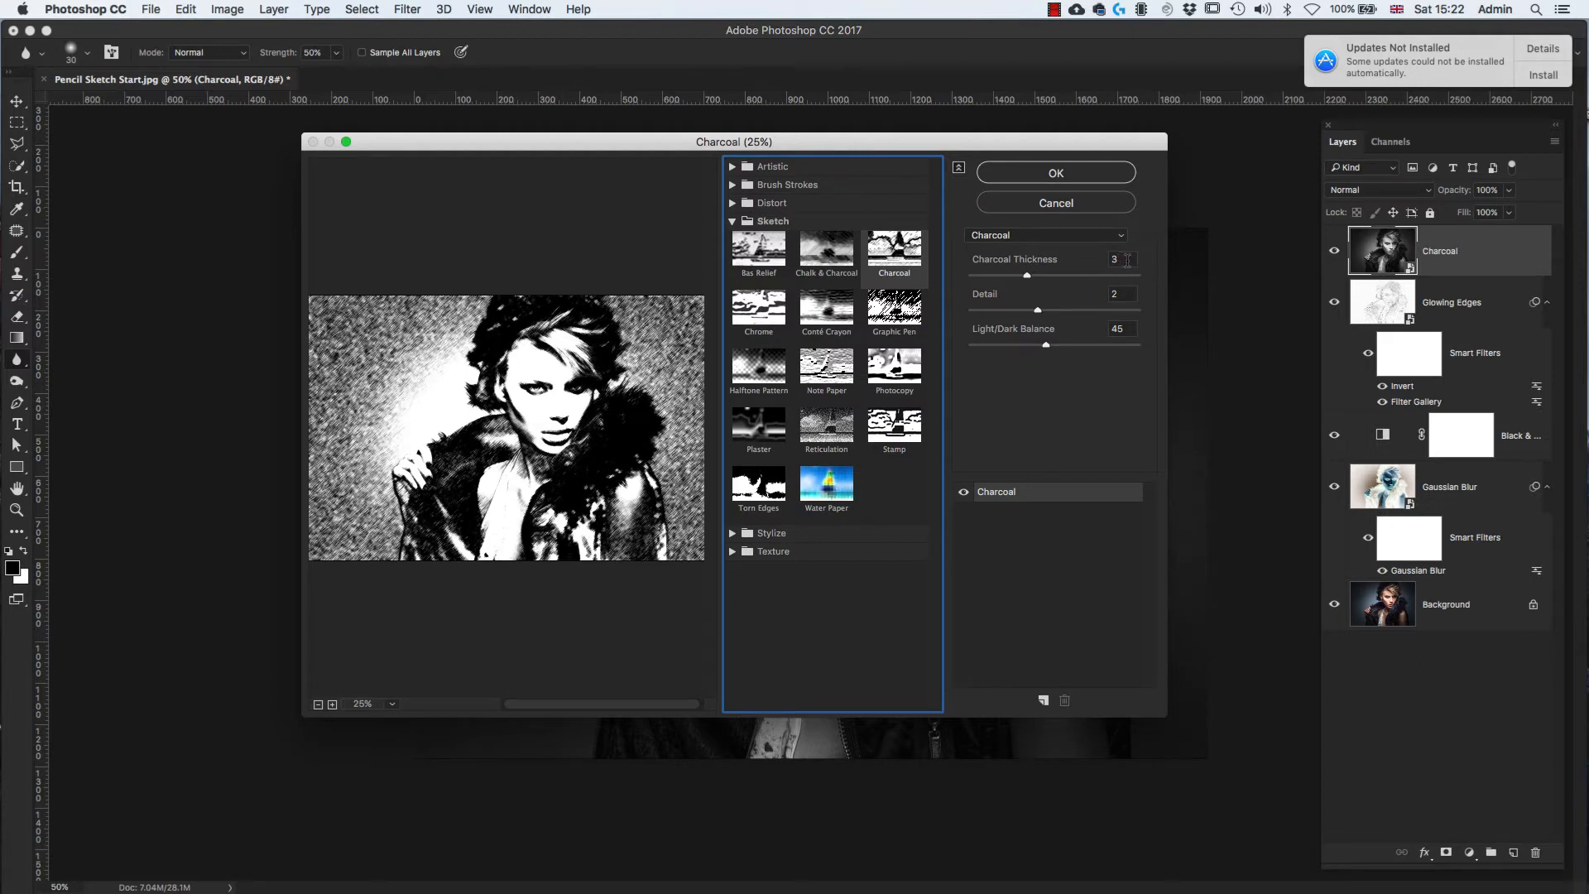
click(1122, 328)
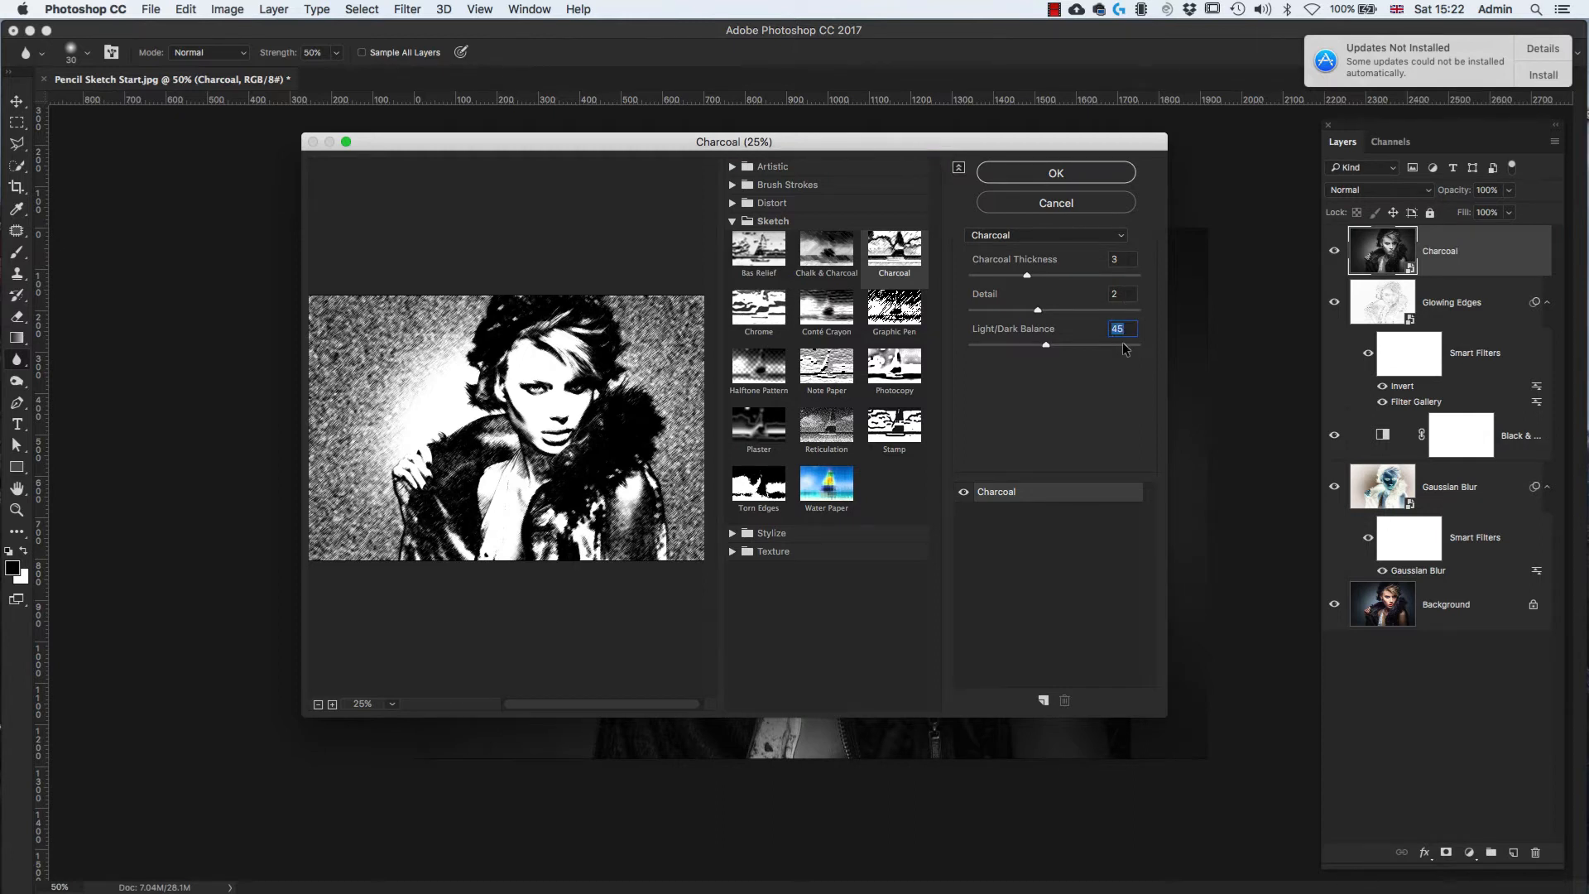
text(47)
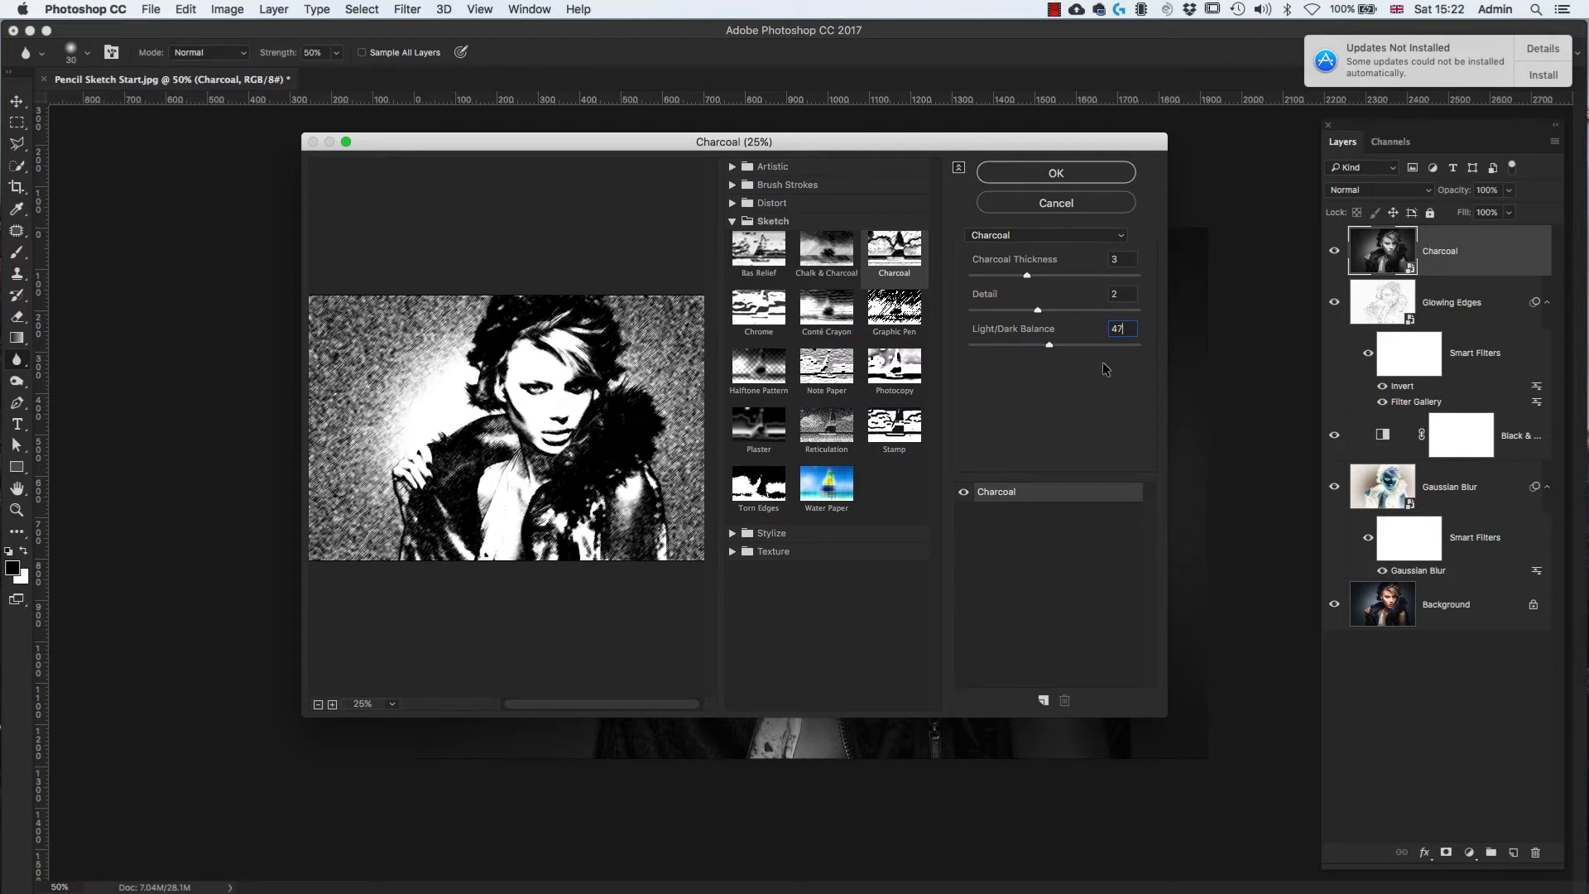
click(1056, 174)
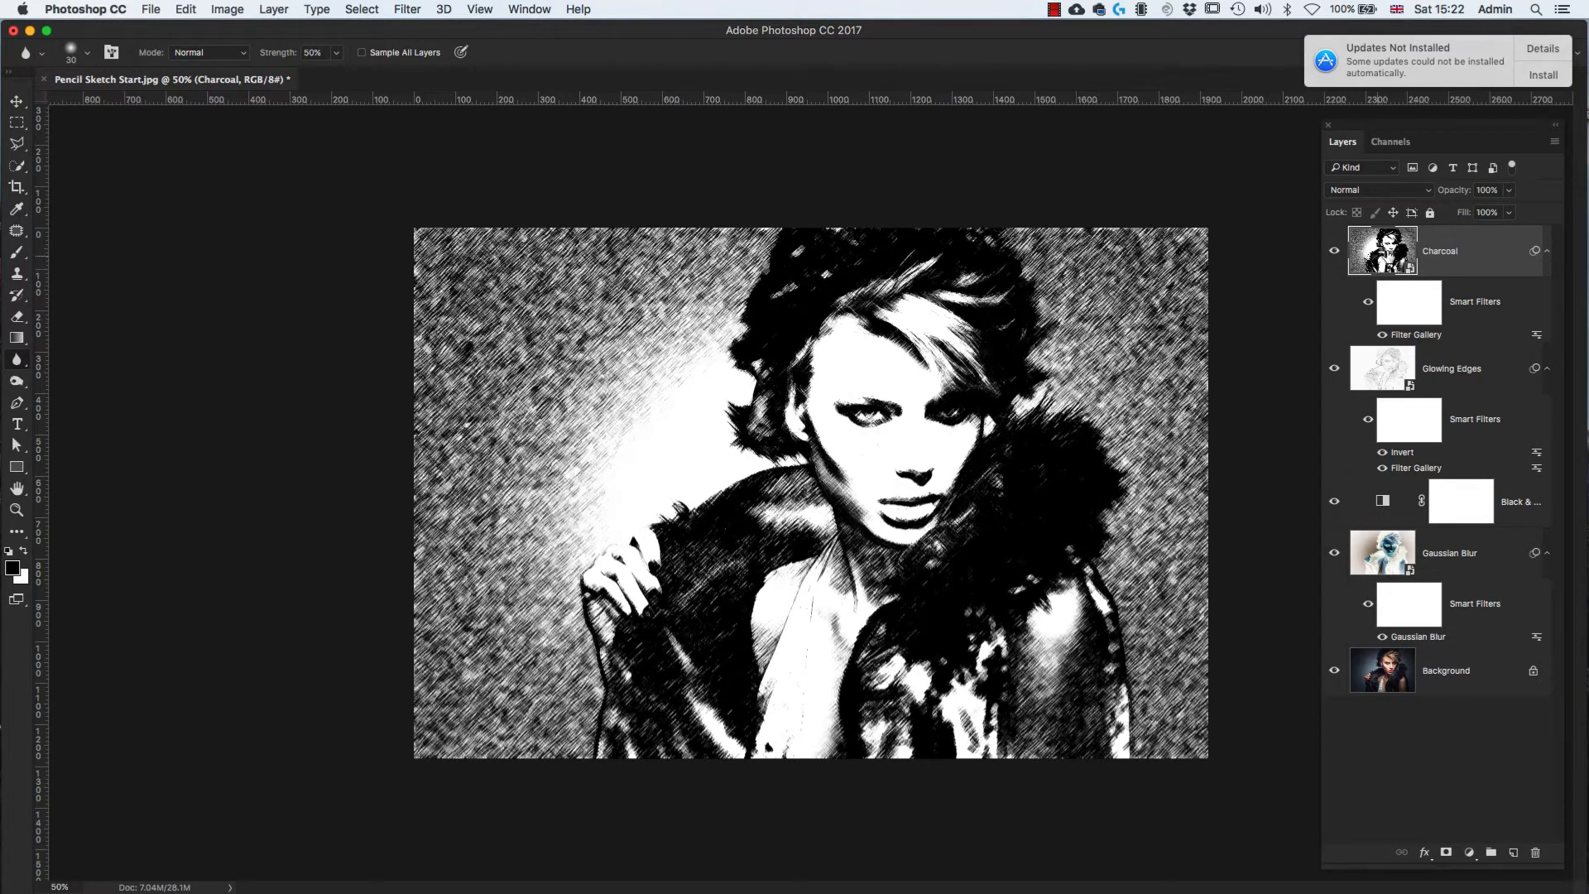
- Set the Charcoal layer's blend mode to Multiply and inspect the sketch at 100% zoom
click(1429, 192)
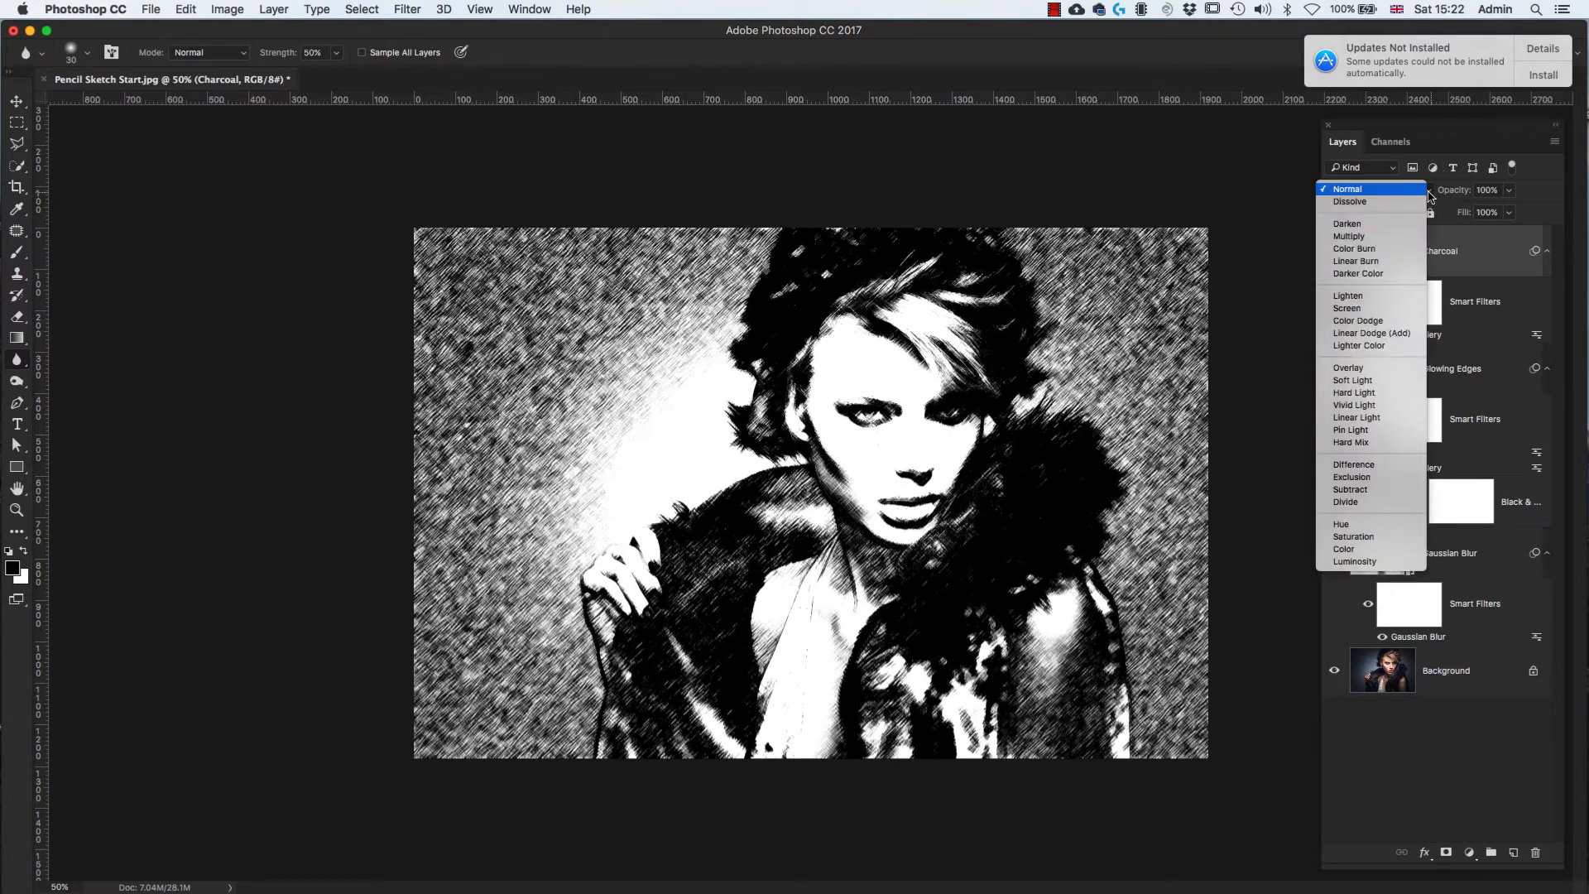
click(1380, 240)
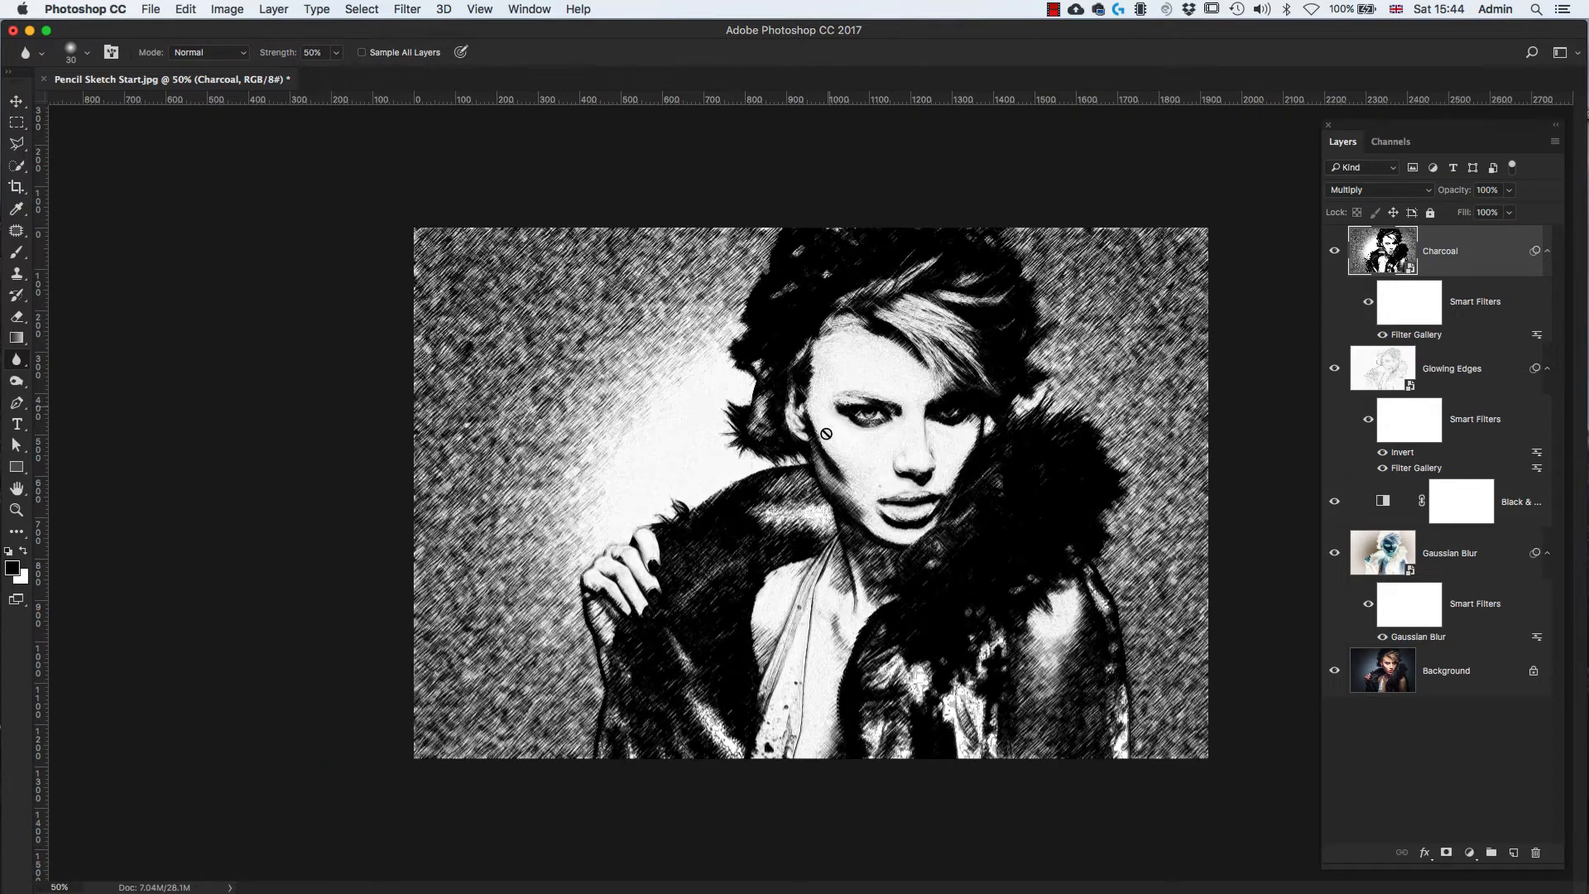
key(super+1)
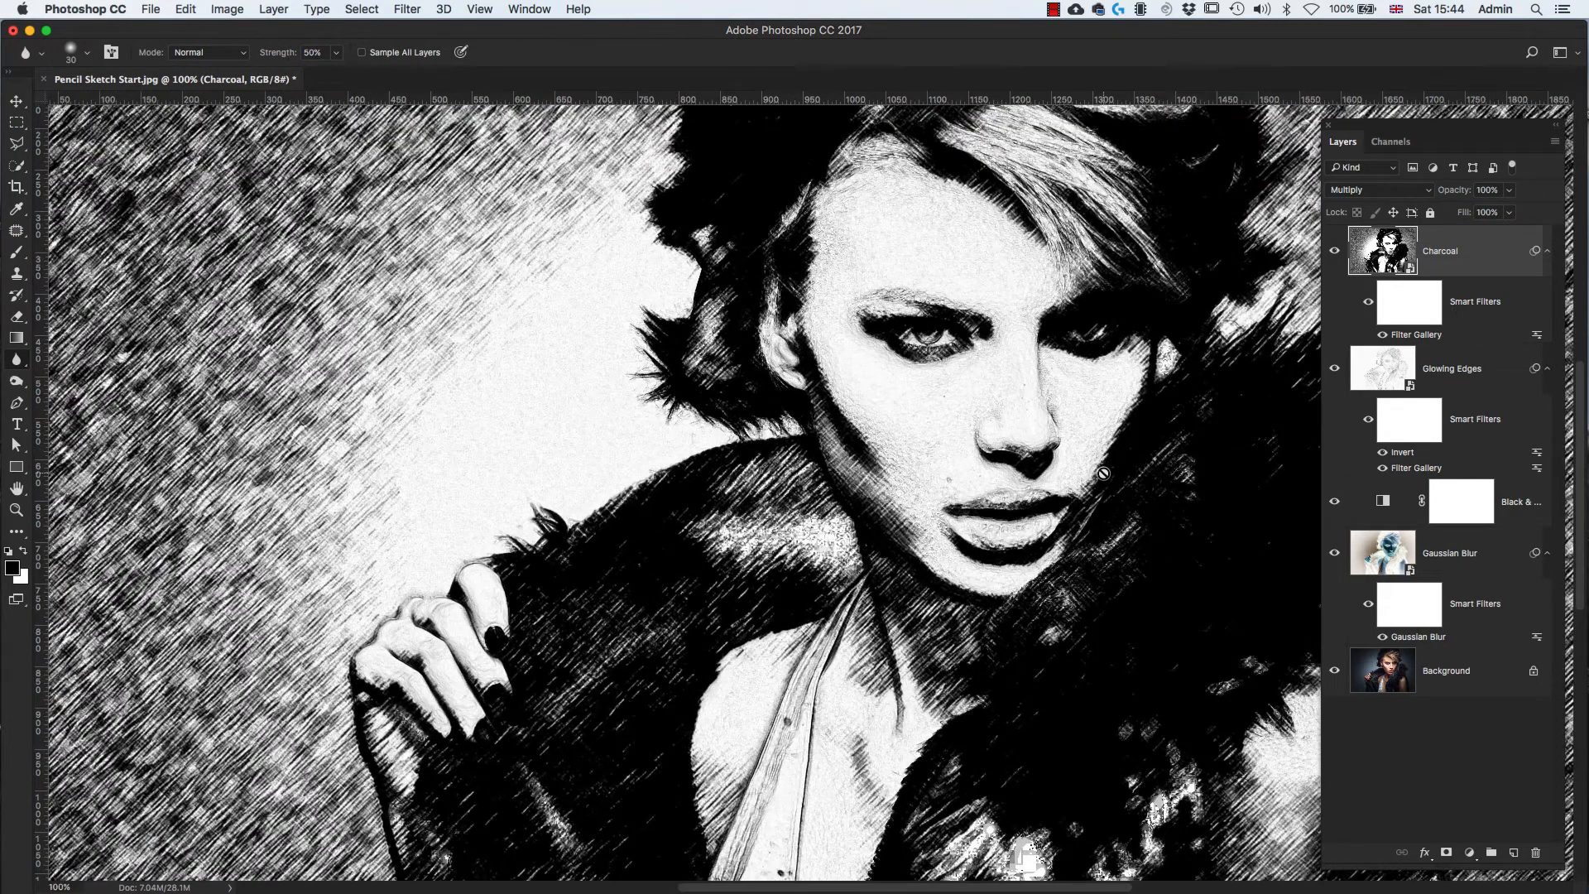
drag(1080, 295, 823, 395)
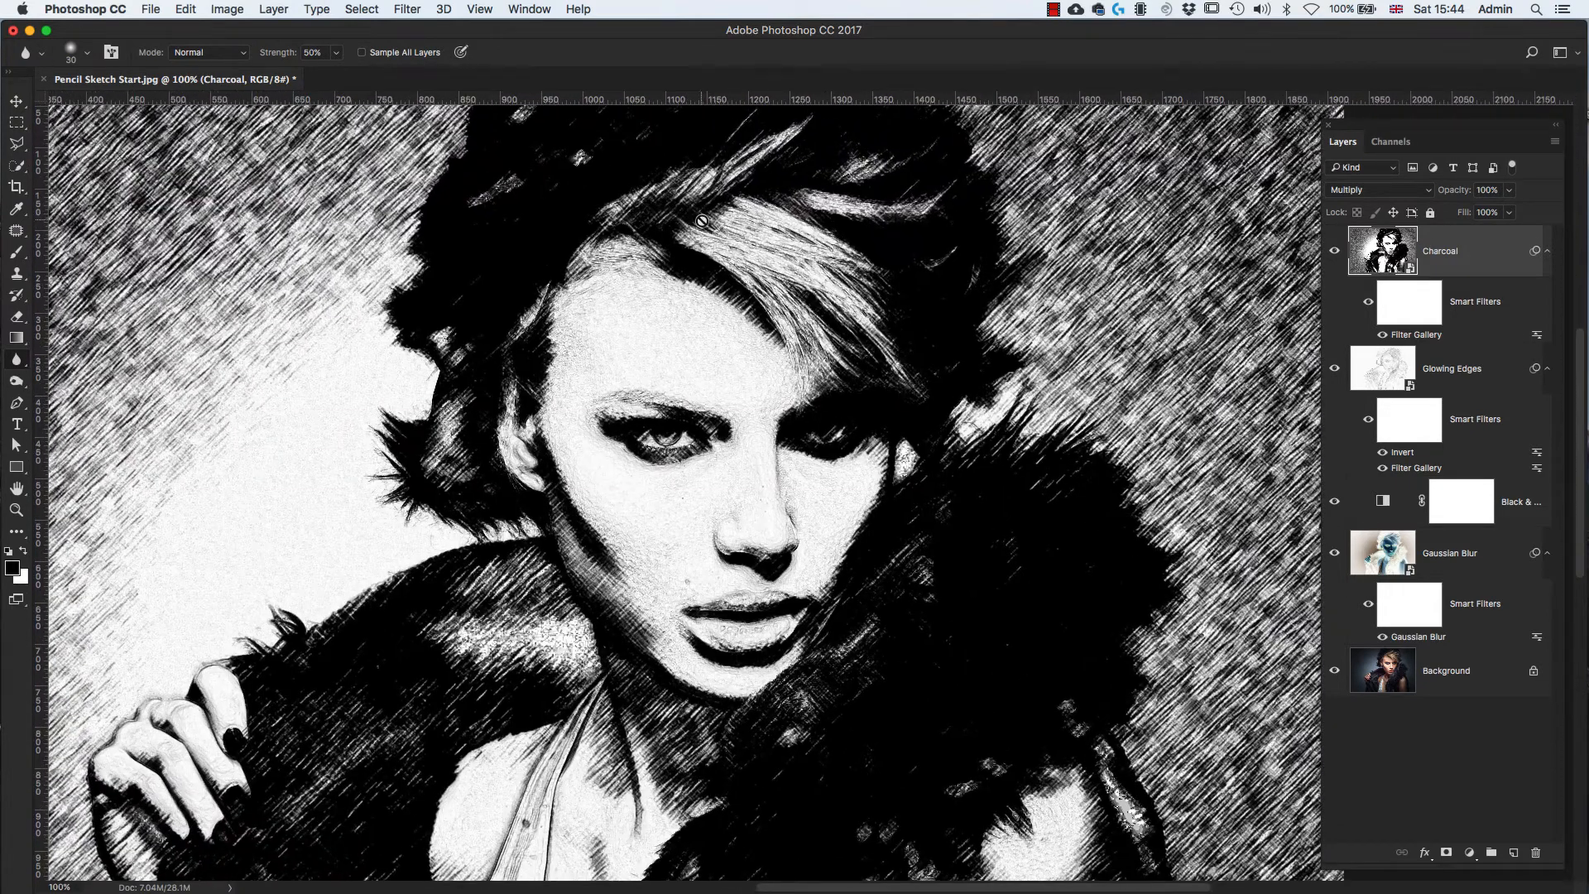
drag(805, 469, 887, 263)
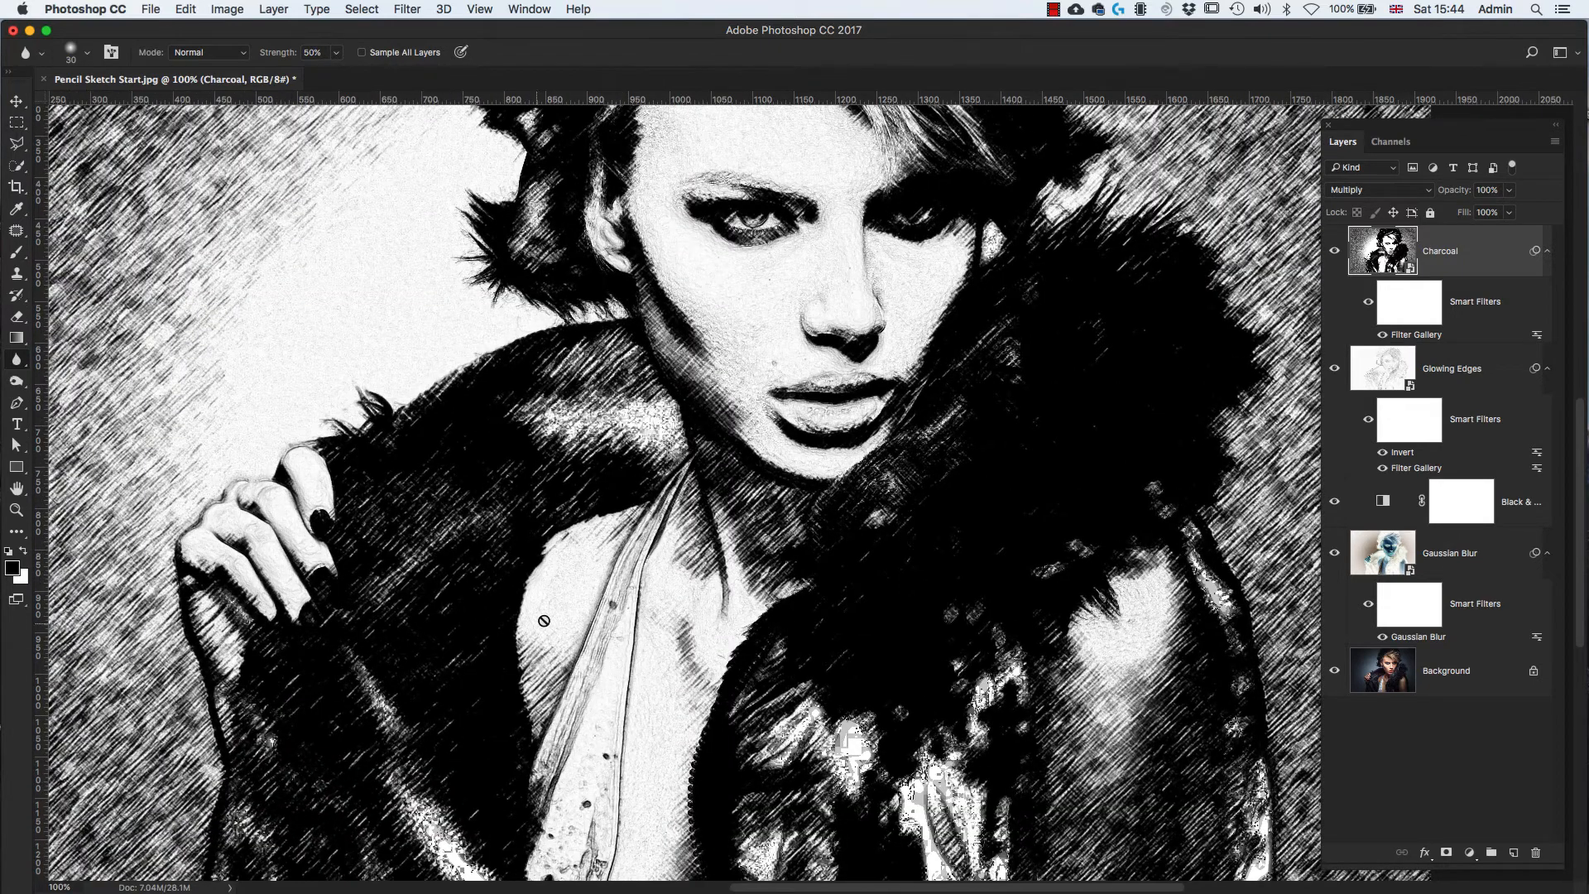
scroll(939, 559, down, 10)
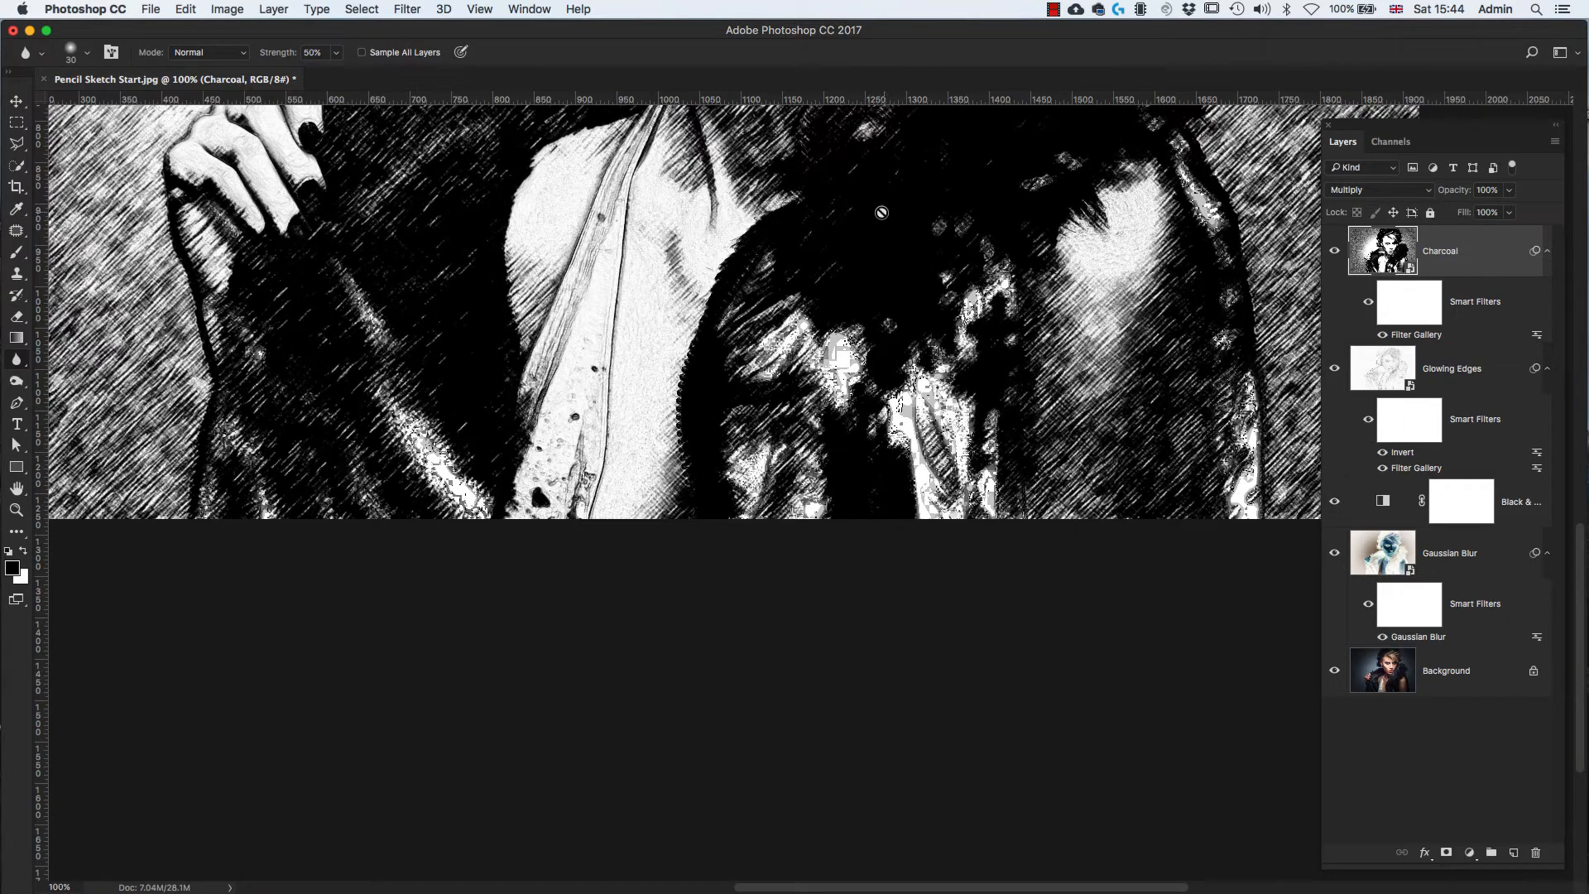
- Add a new empty layer above the Charcoal layer and name it "Line Drawing"
key(super+0)
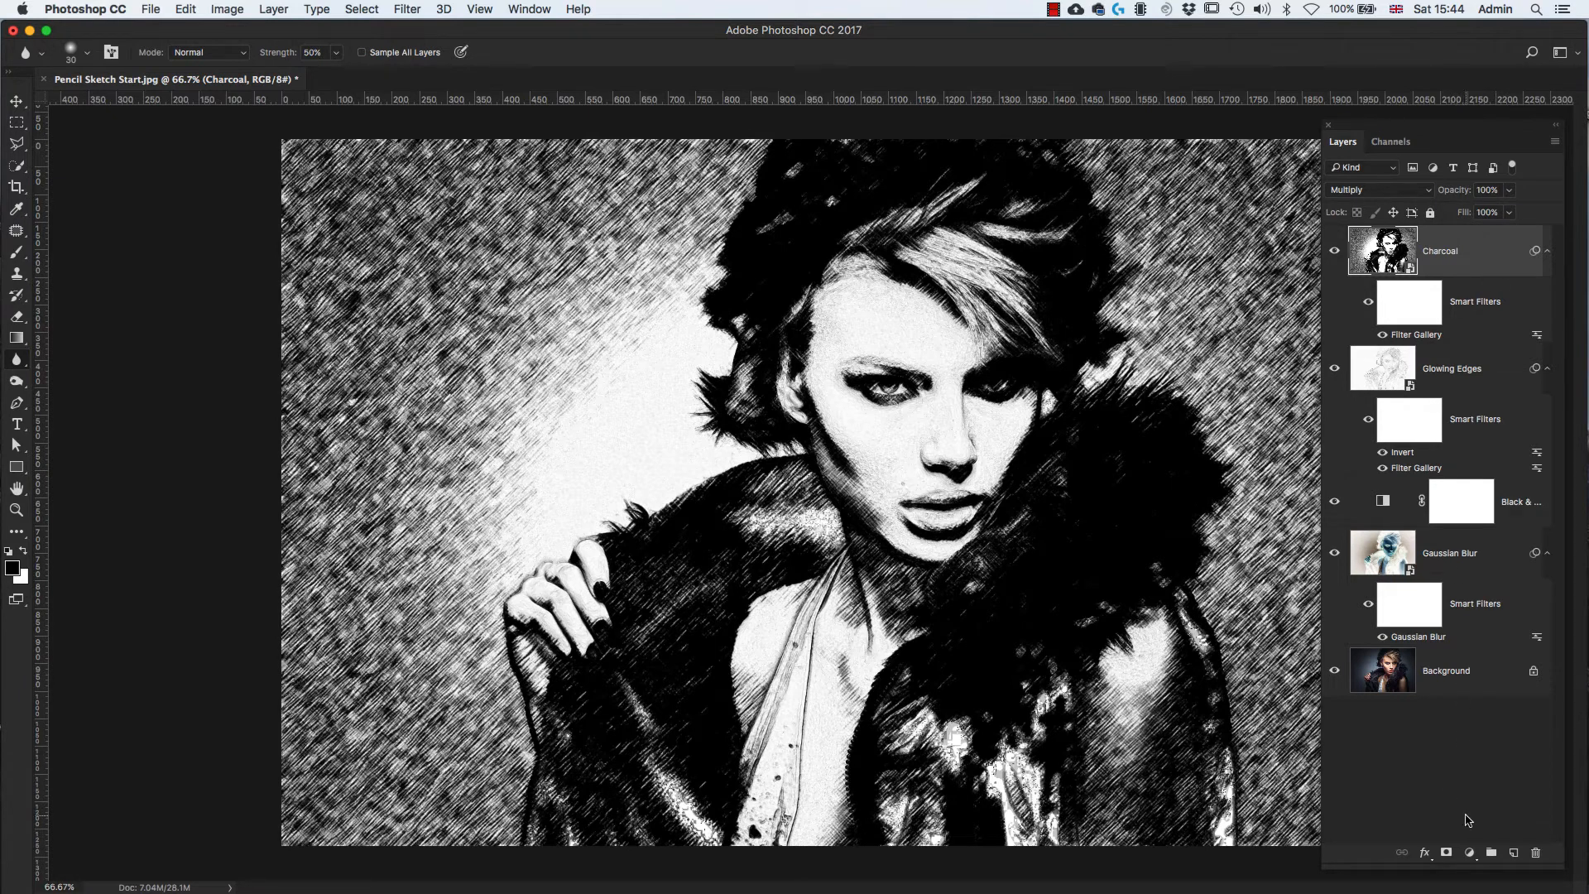
click(1515, 854)
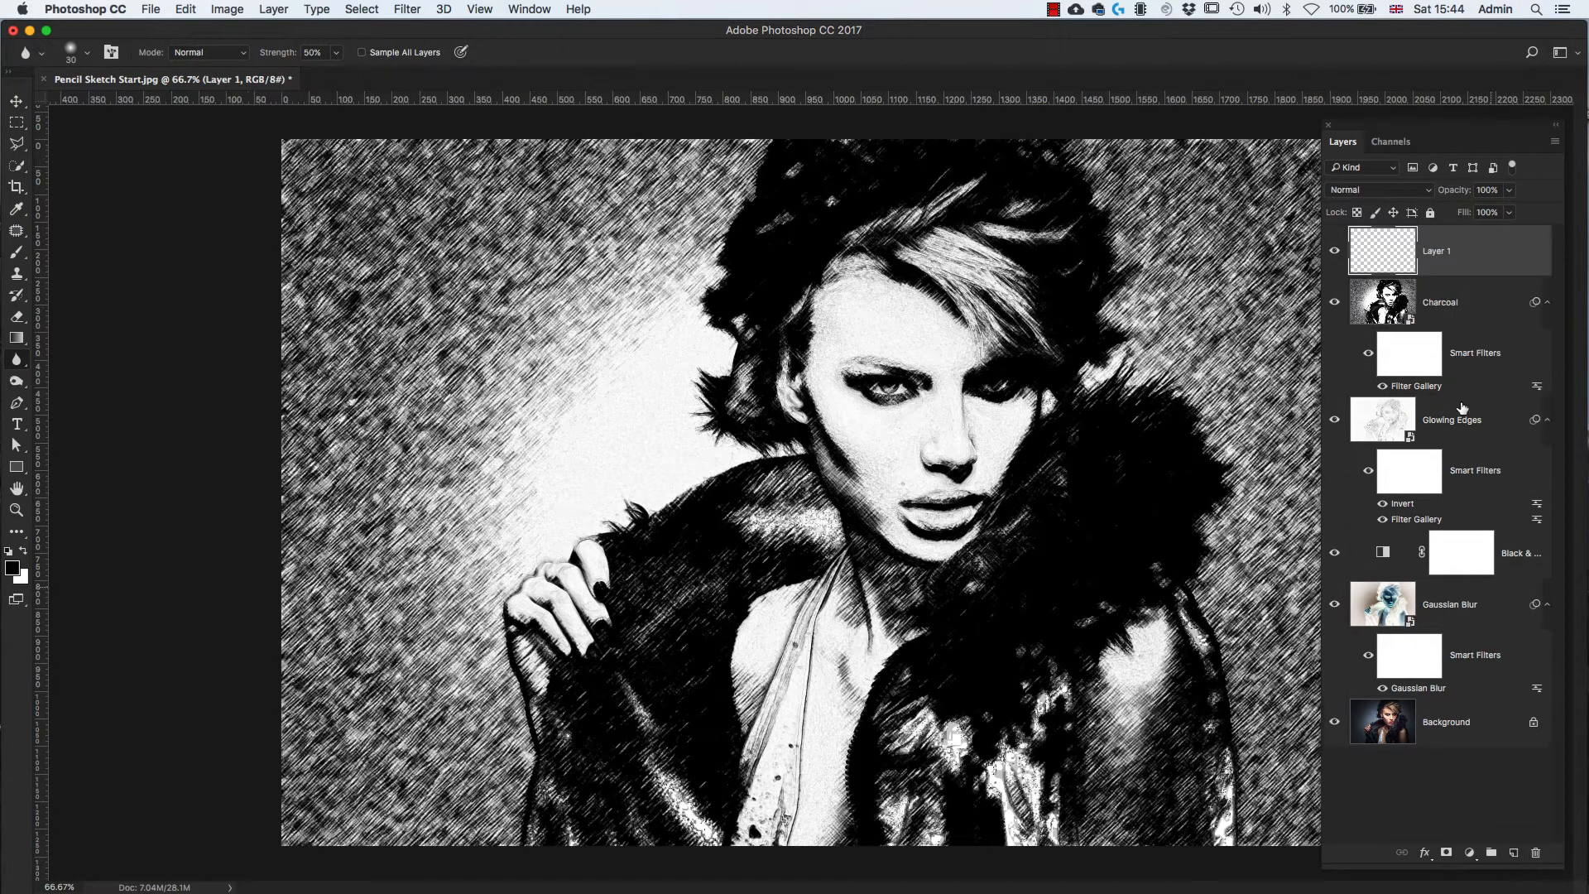
double_click(1437, 250)
text(Line DRawing)
key(Return)
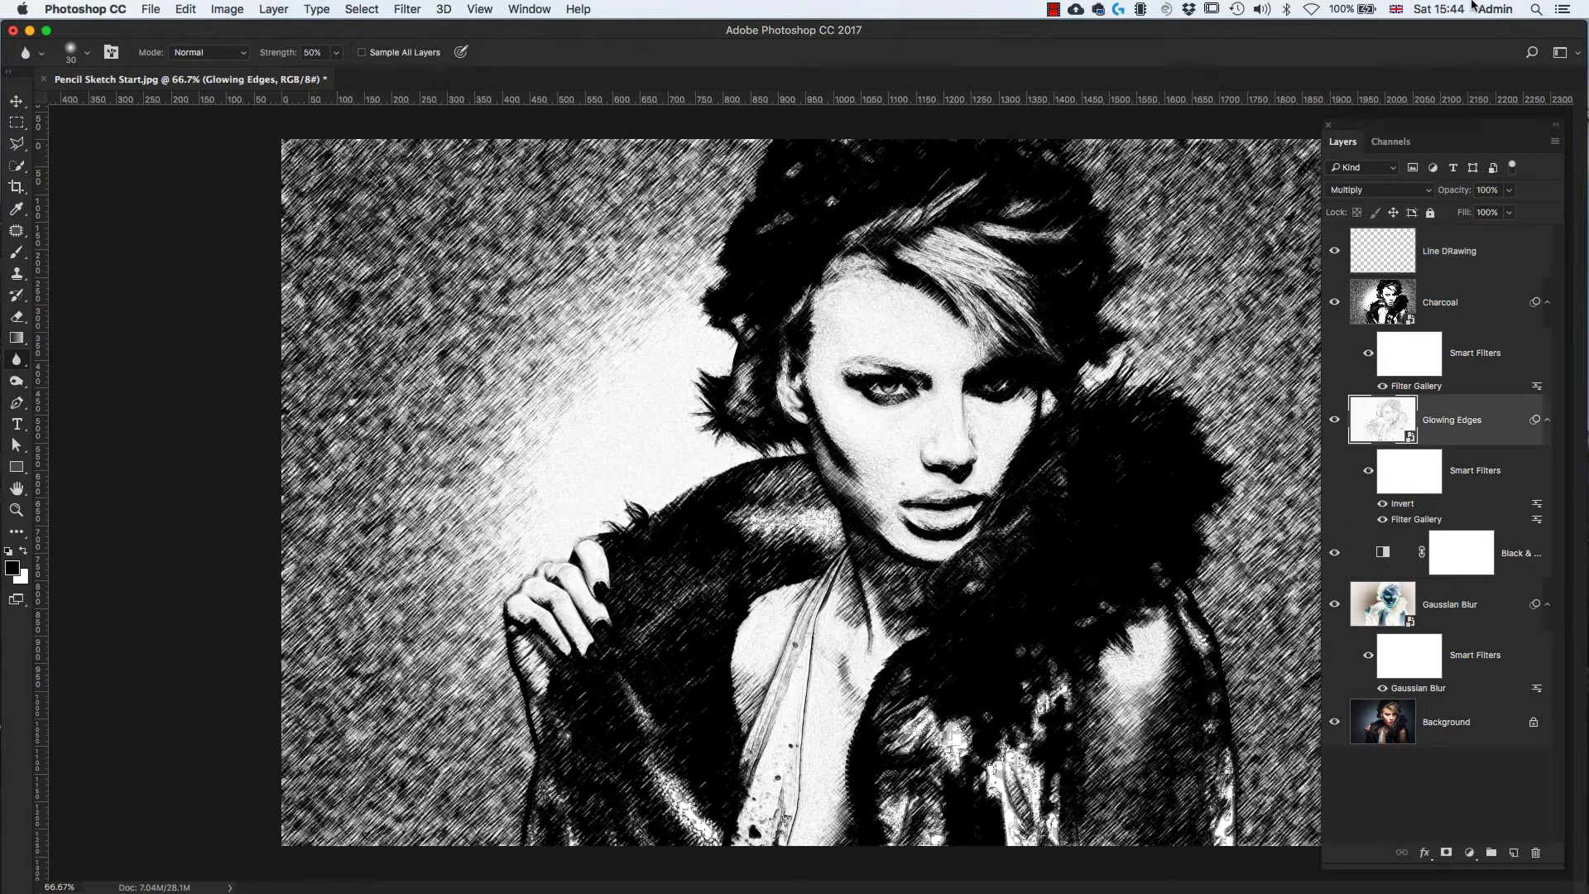
double_click(1459, 250)
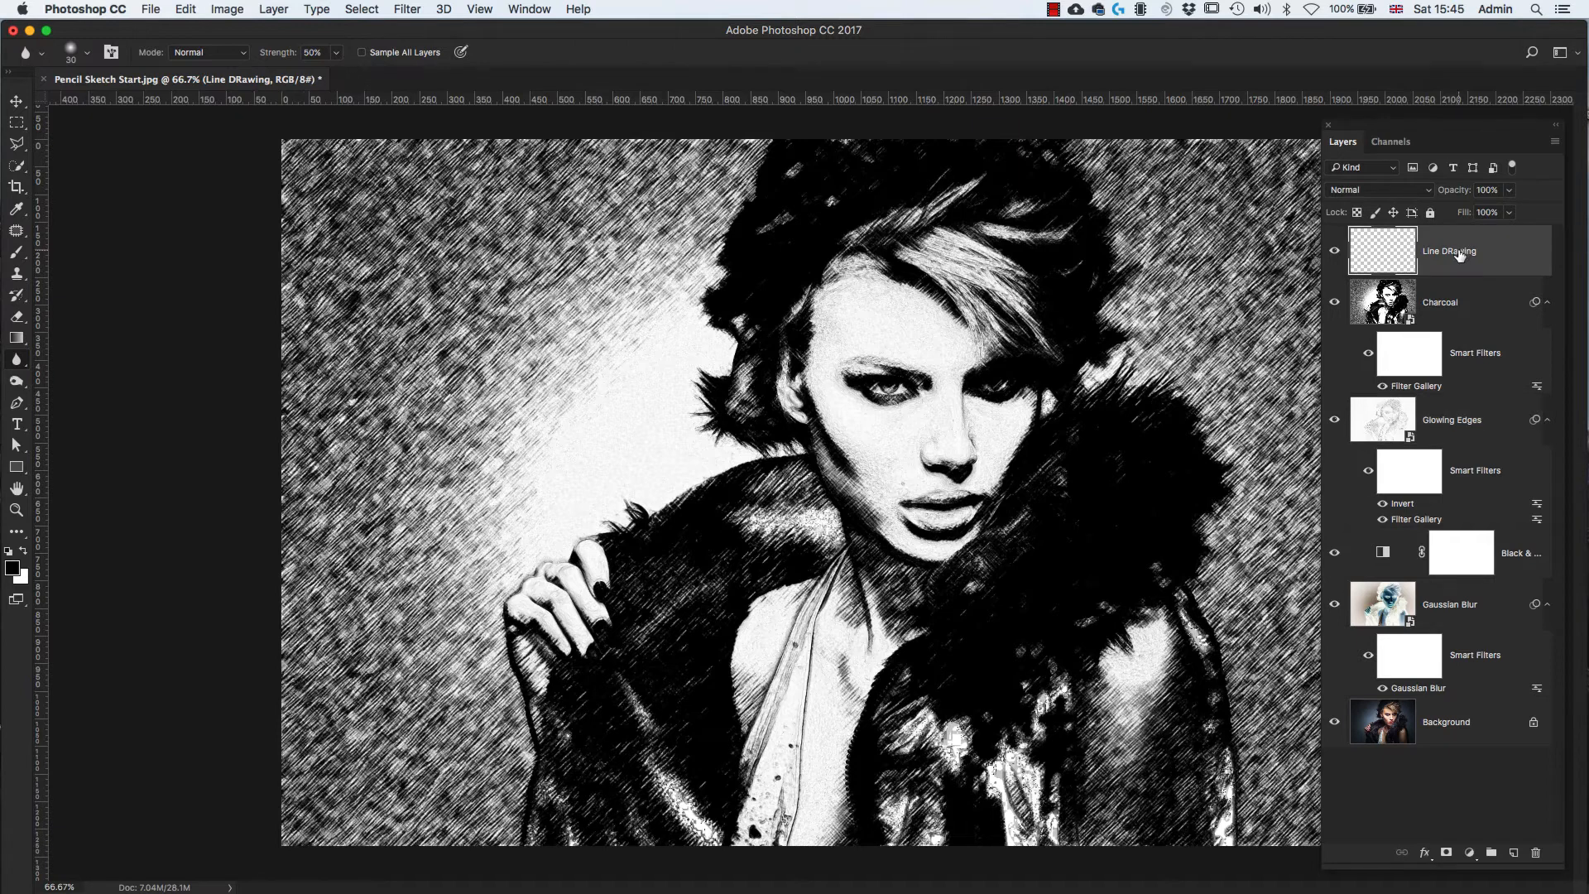
click(1453, 249)
key(BackSpace)
text(r)
click(1512, 262)
- Switch to the Brush tool and set the brush size to 1 px
key(b)
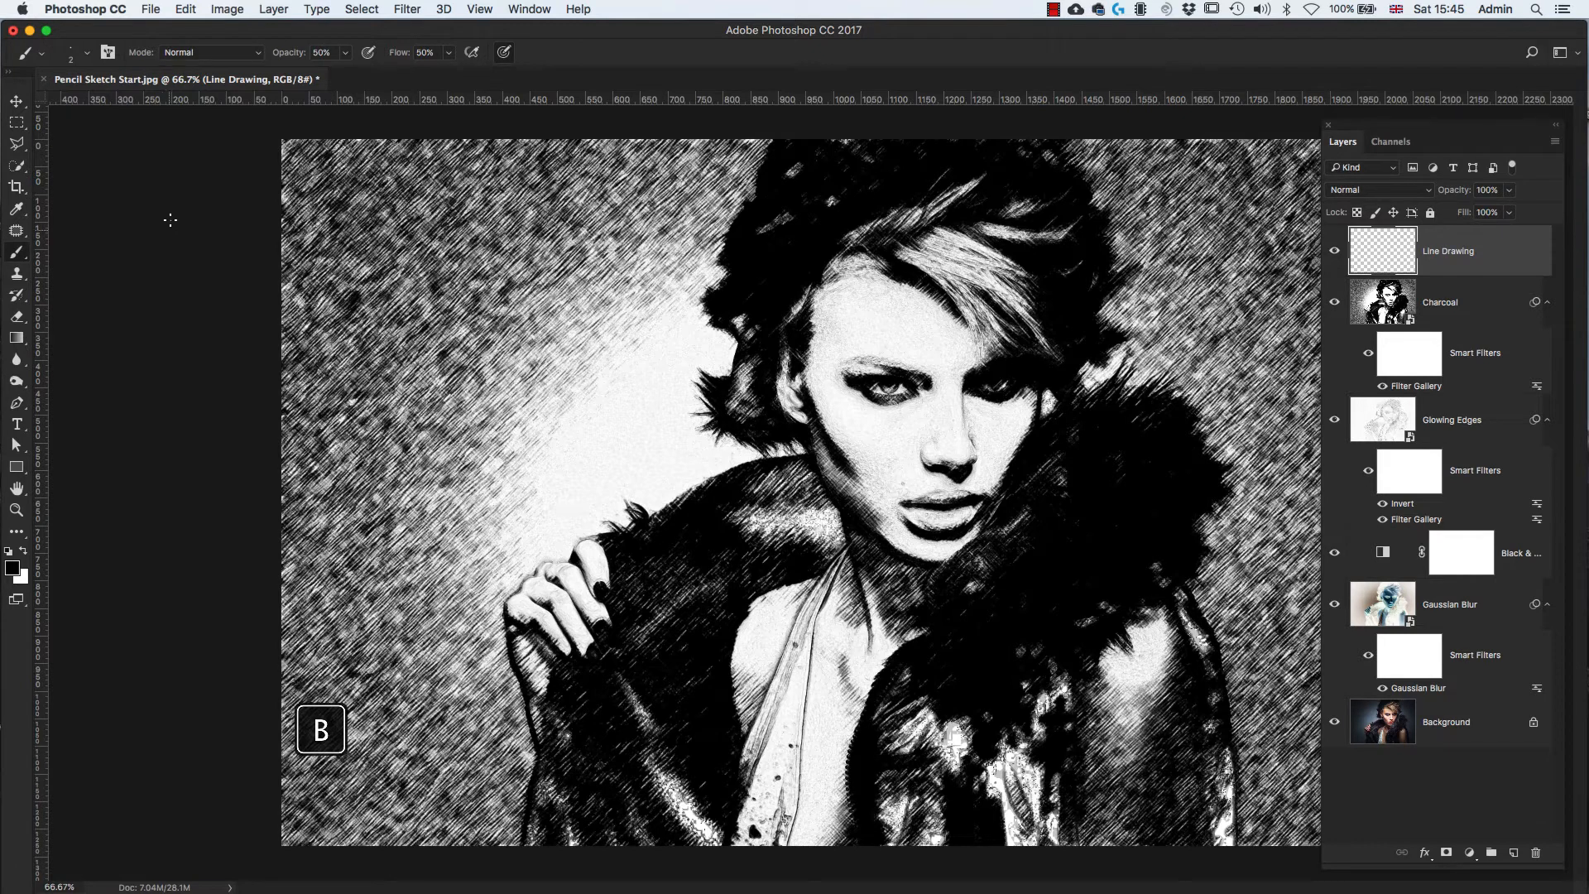
click(88, 56)
drag(97, 105, 94, 108)
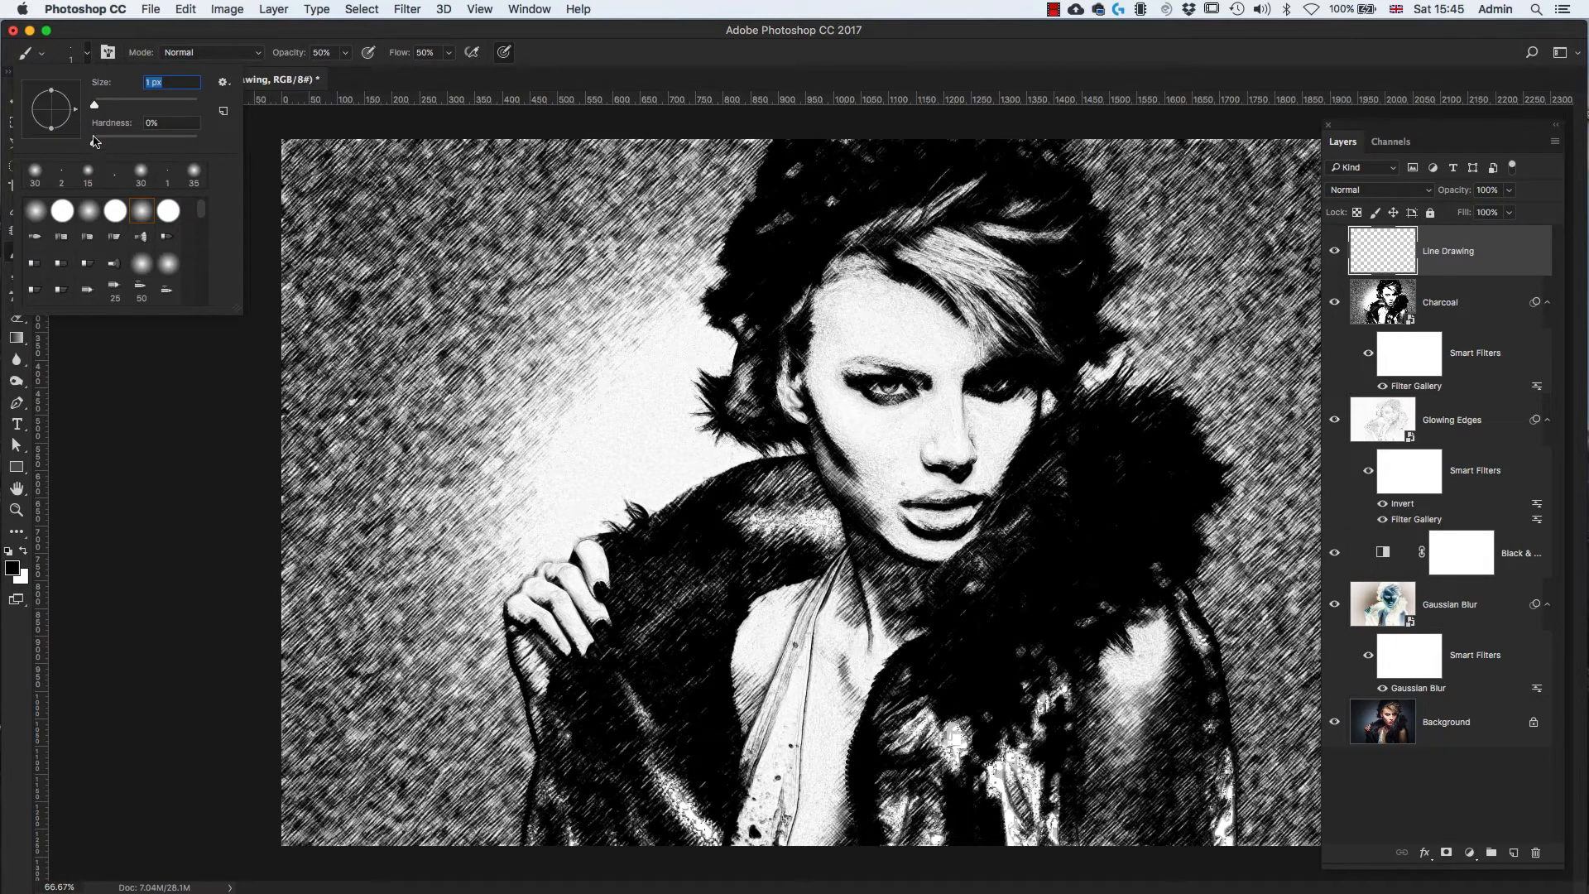
click(400, 85)
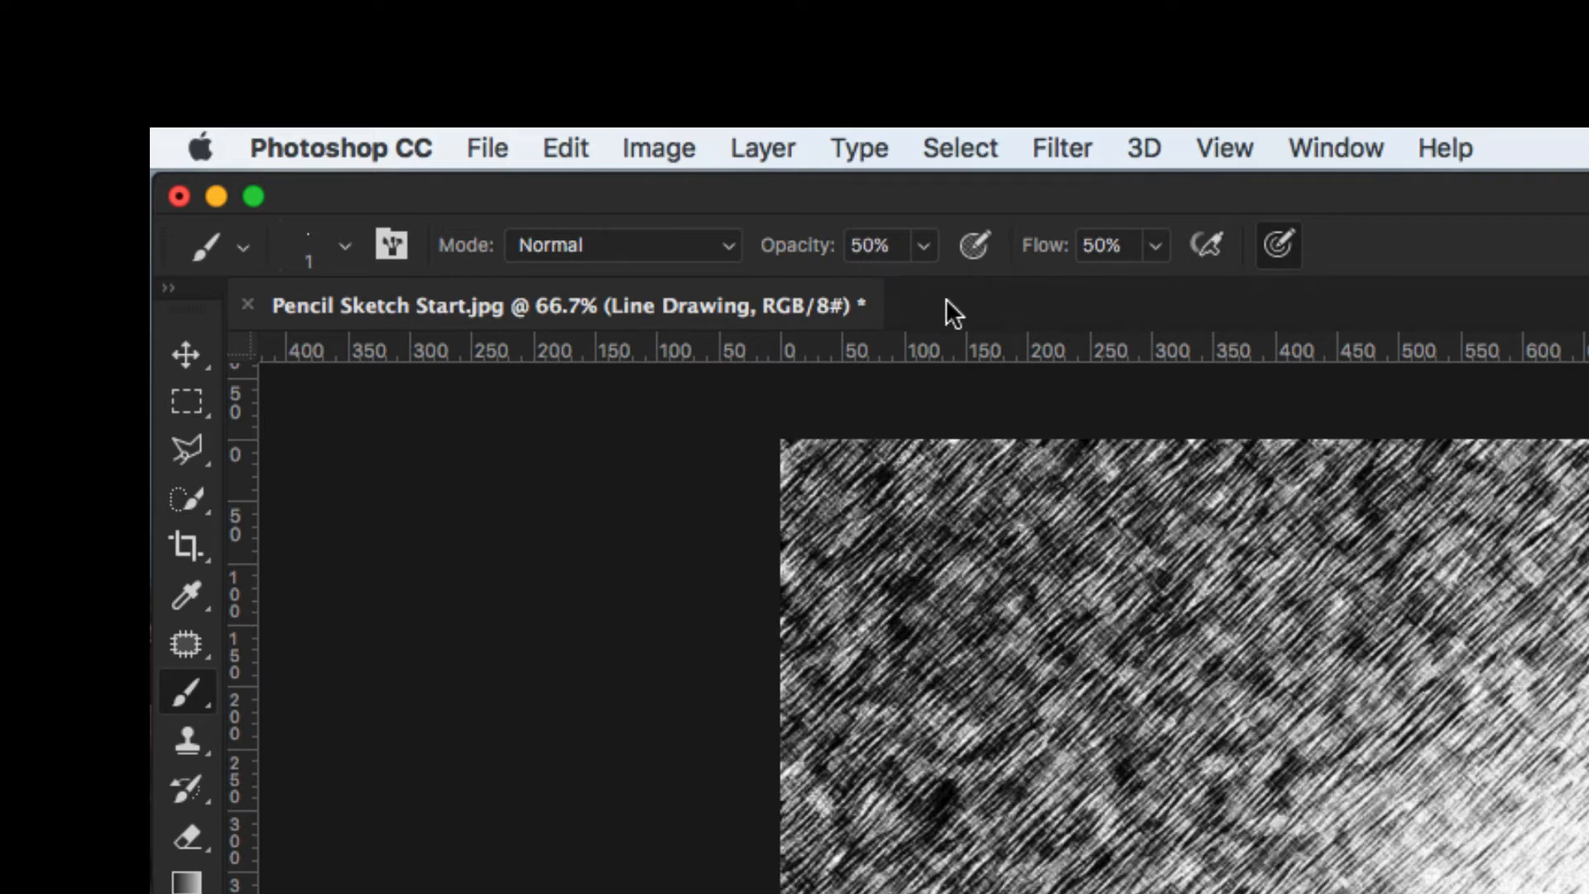
- Try other brush opacity and flow values, such as 70%, and return both to 50%
key(7)
key(0)
key(5)
key(shift+7)
key(shift+0)
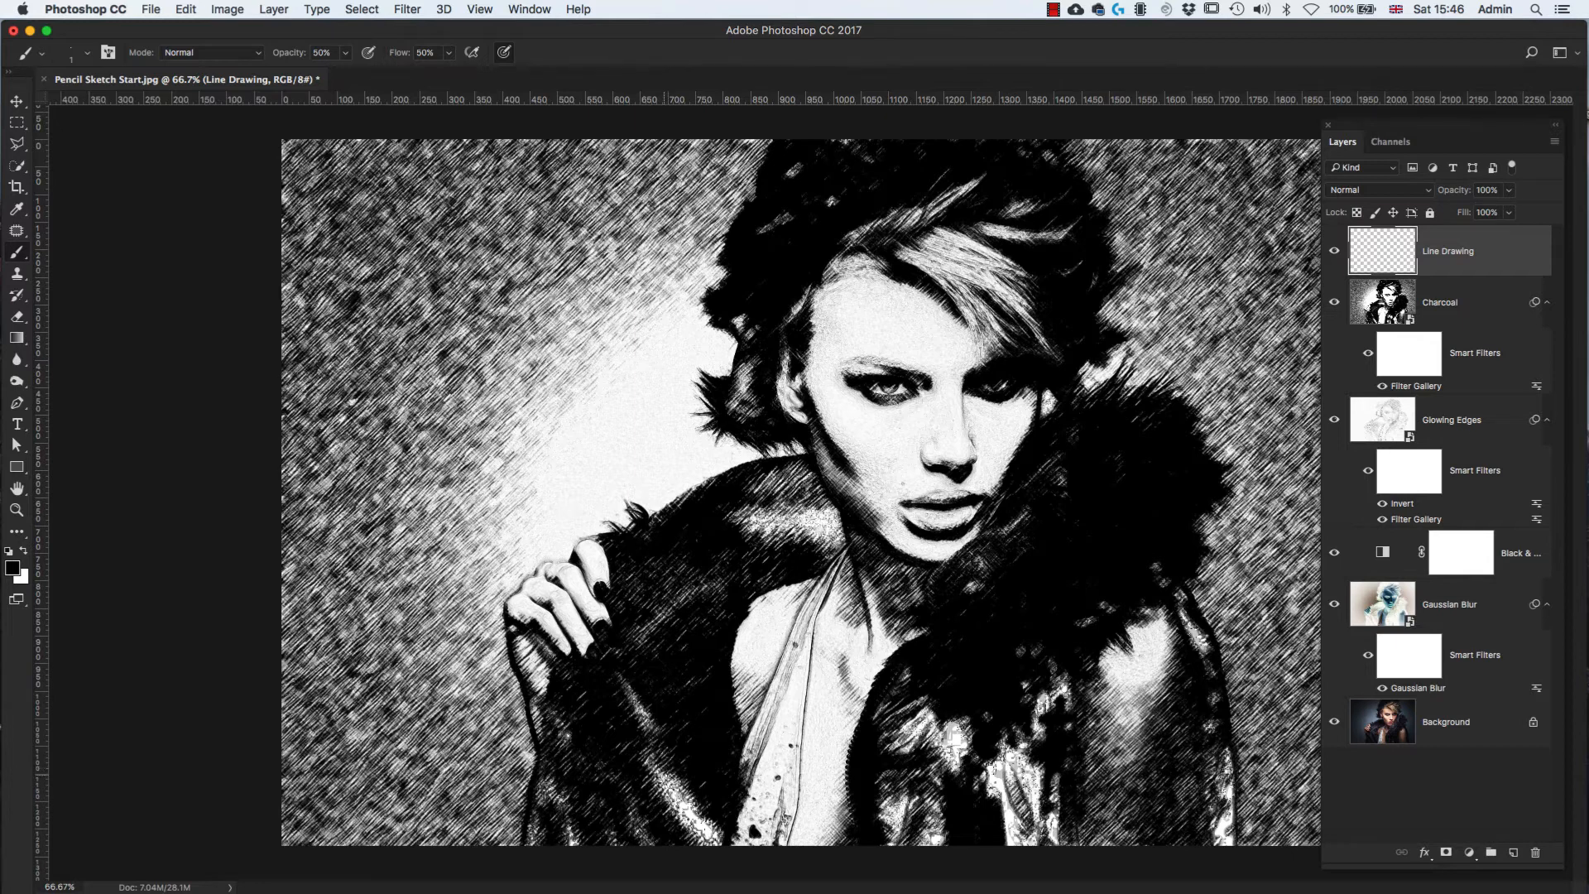
- Paint thin black strokes over the jacket on the Line Drawing layer, toggling the layer's visibility to compare
drag(673, 799, 694, 782)
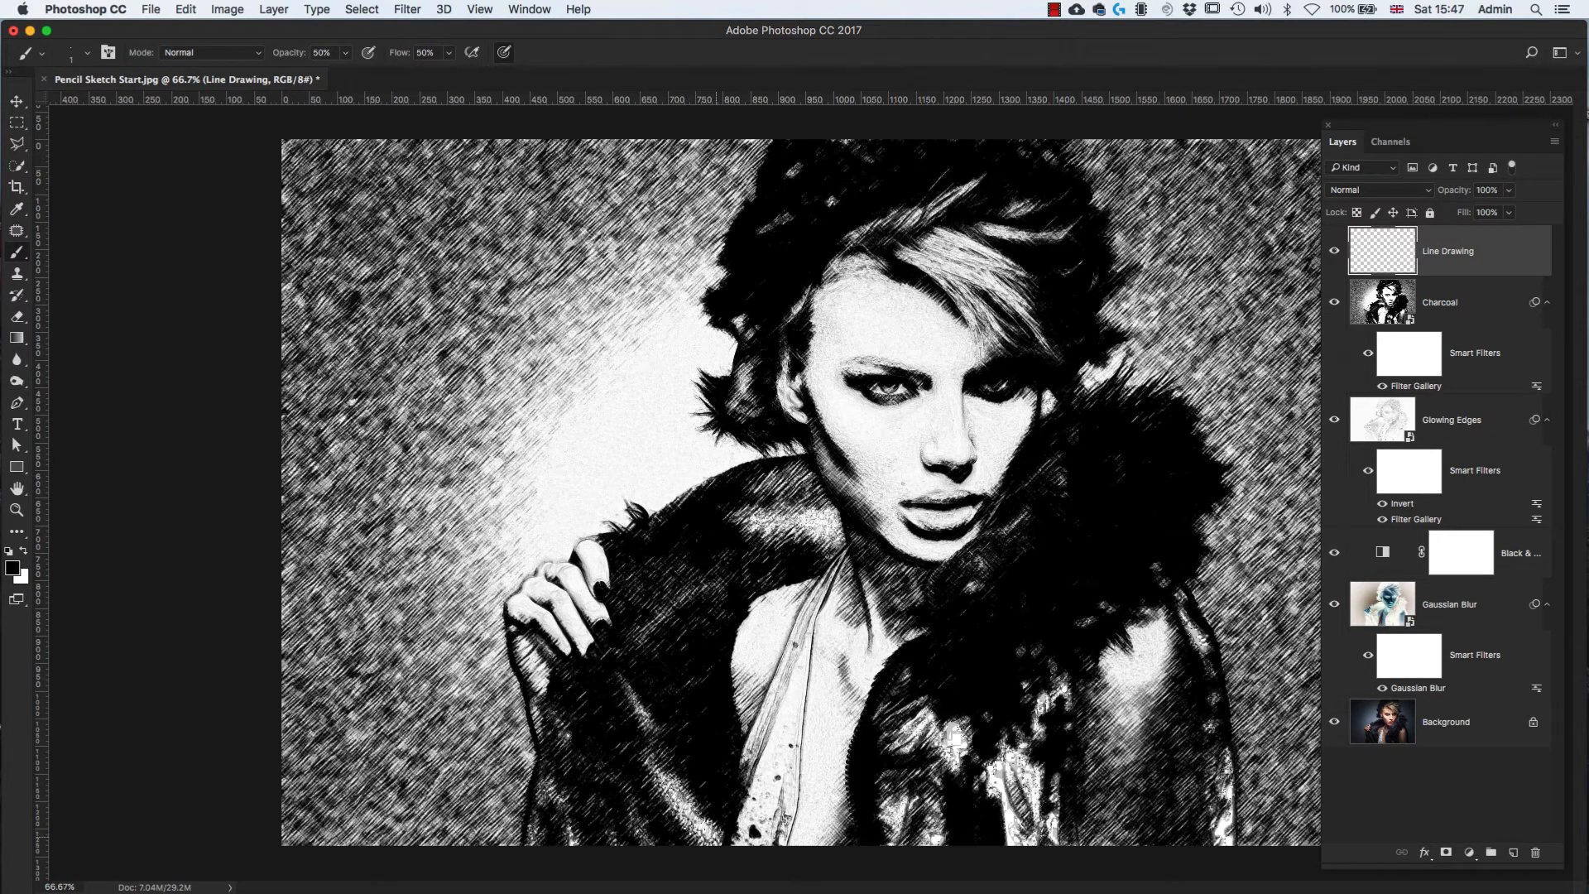
right_click(691, 688)
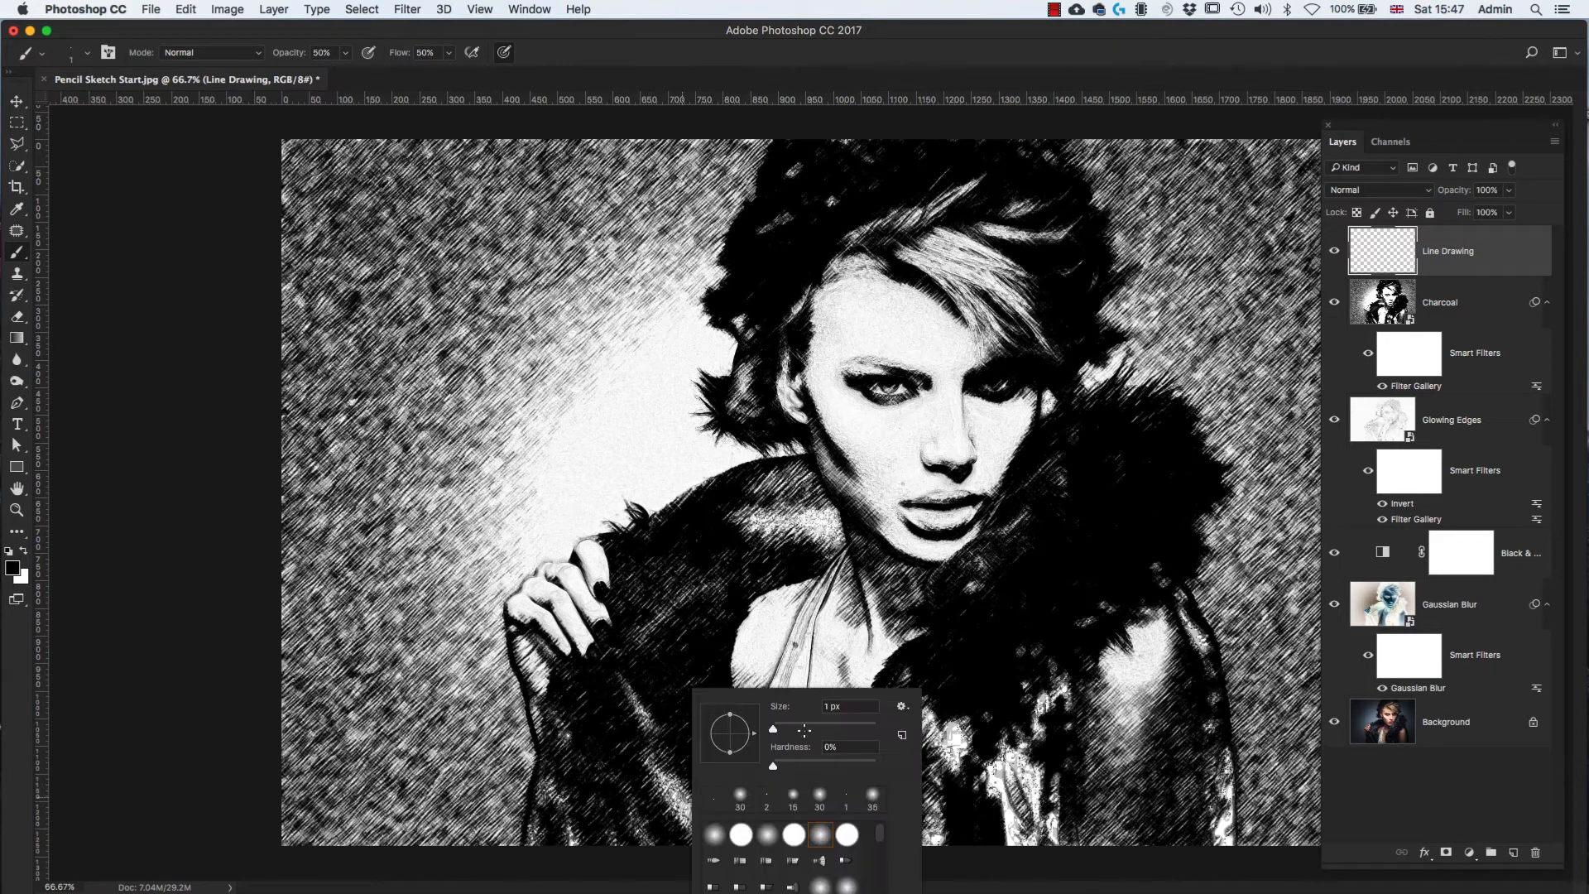
click(632, 714)
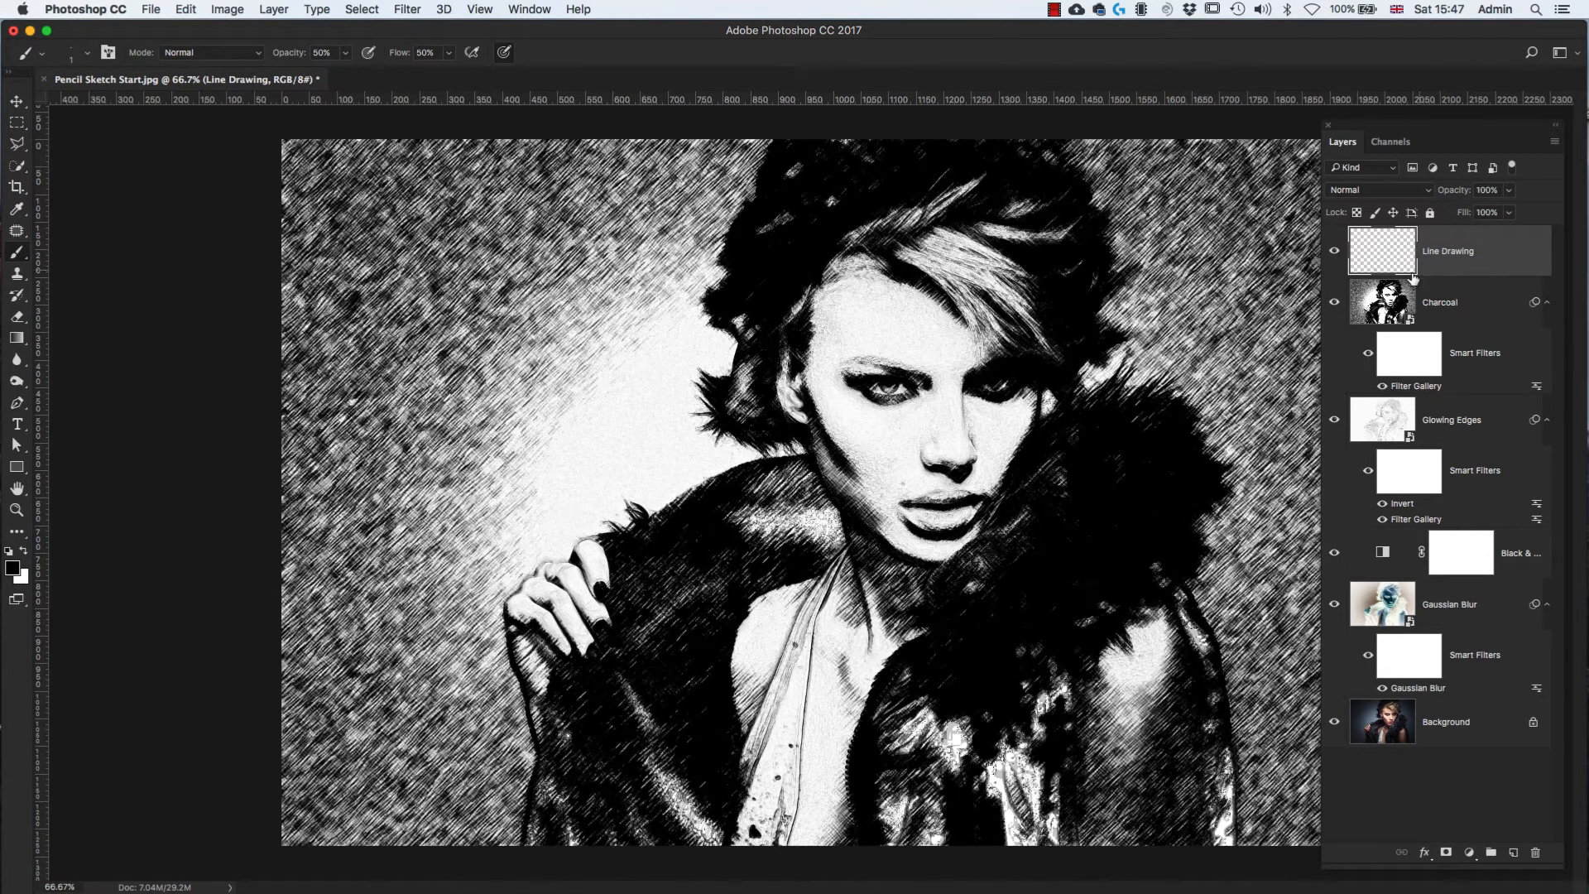
click(1334, 251)
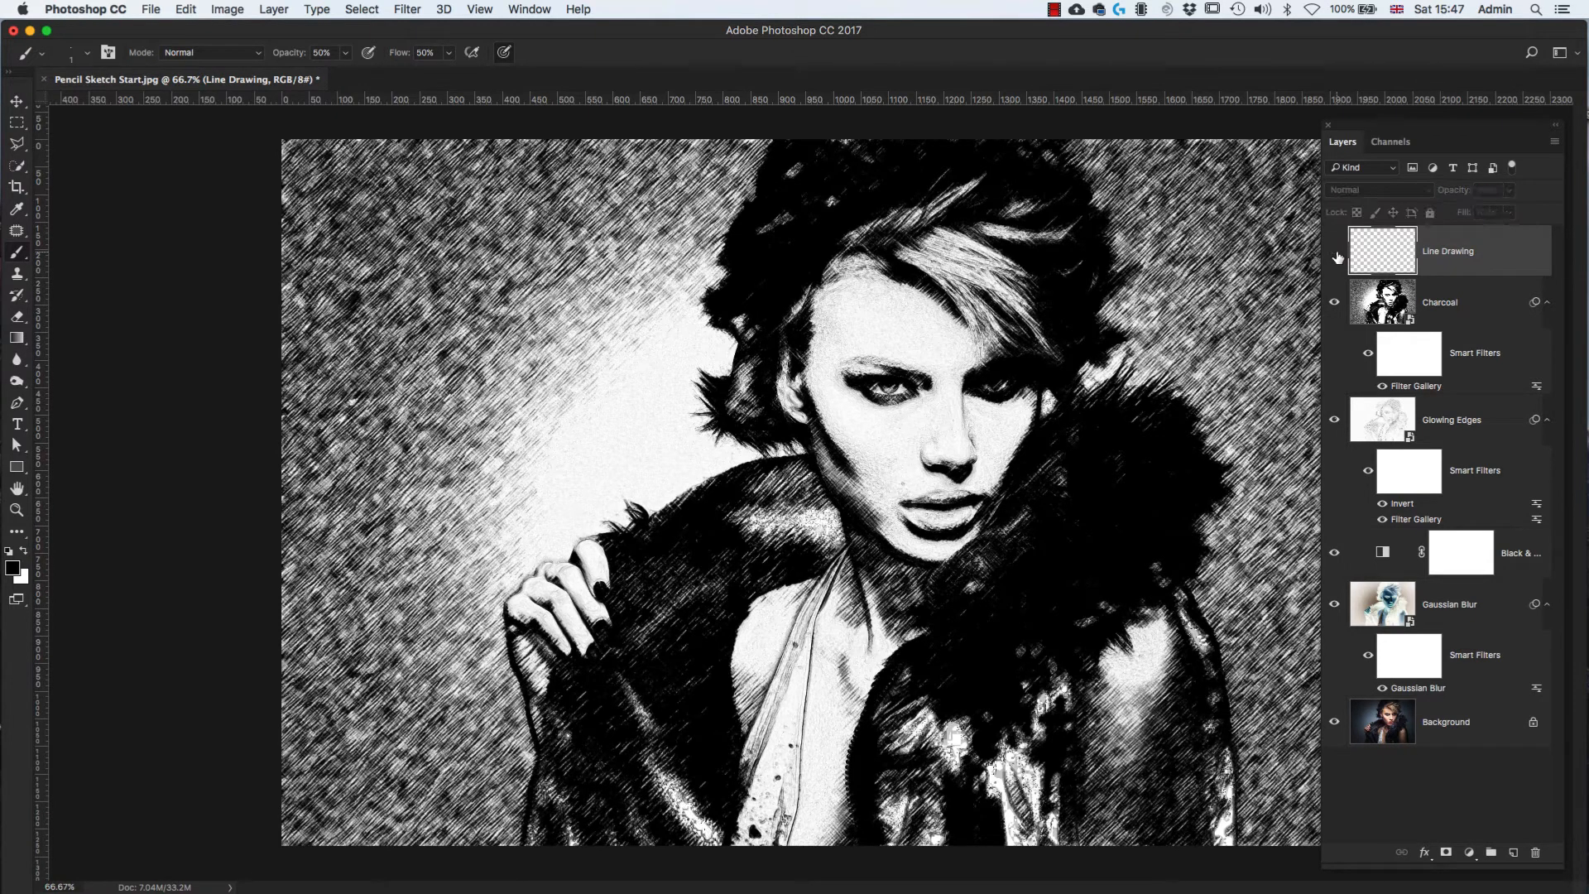
click(1334, 252)
click(1334, 252)
click(1334, 251)
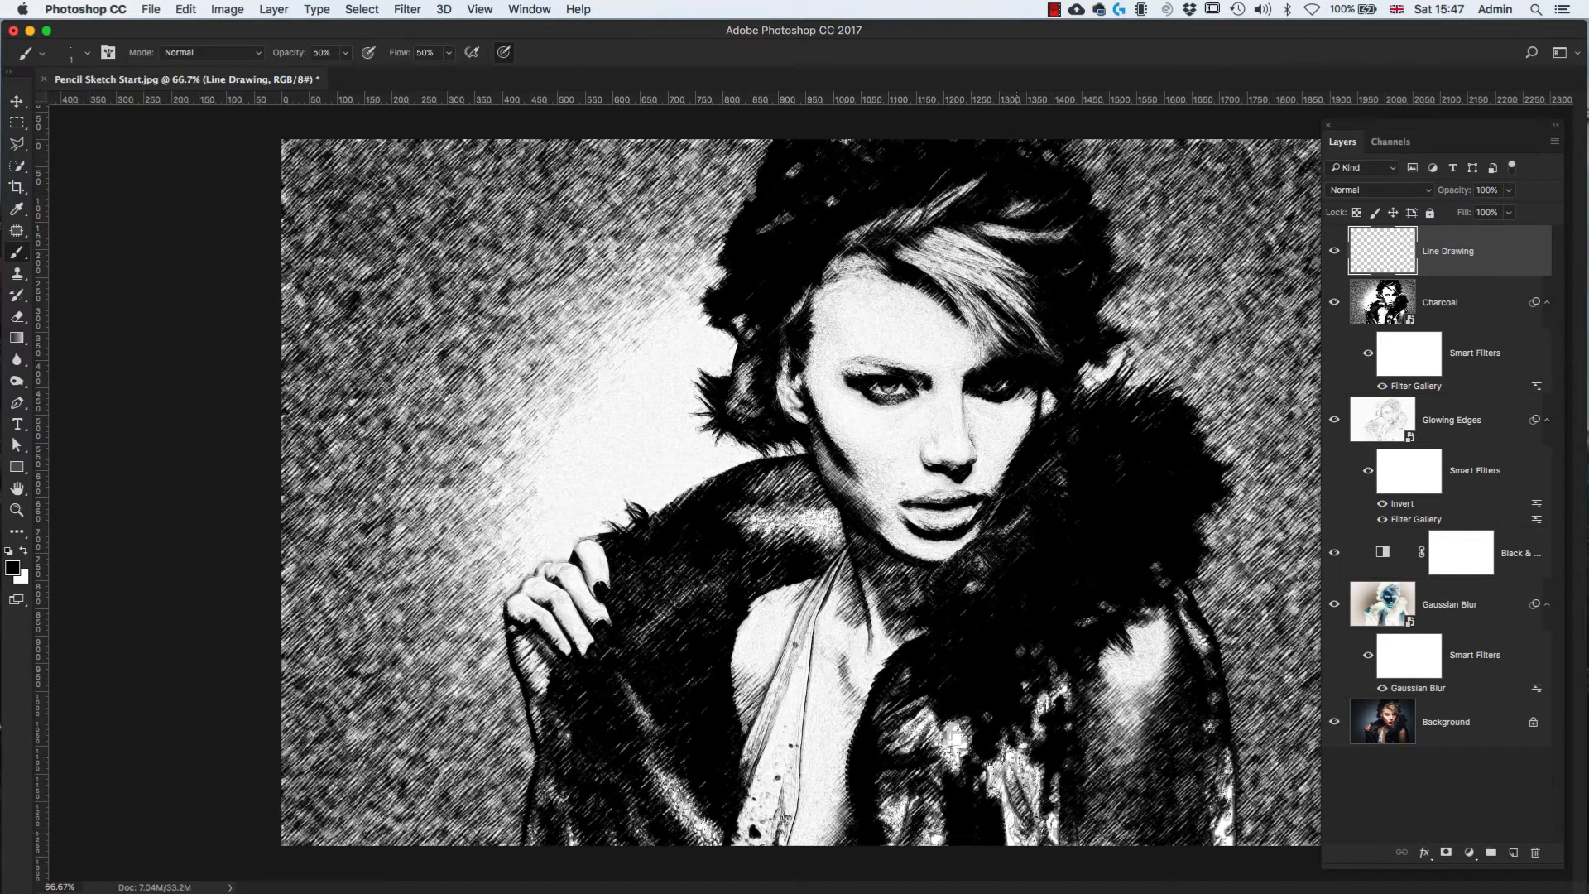
right_click(1037, 836)
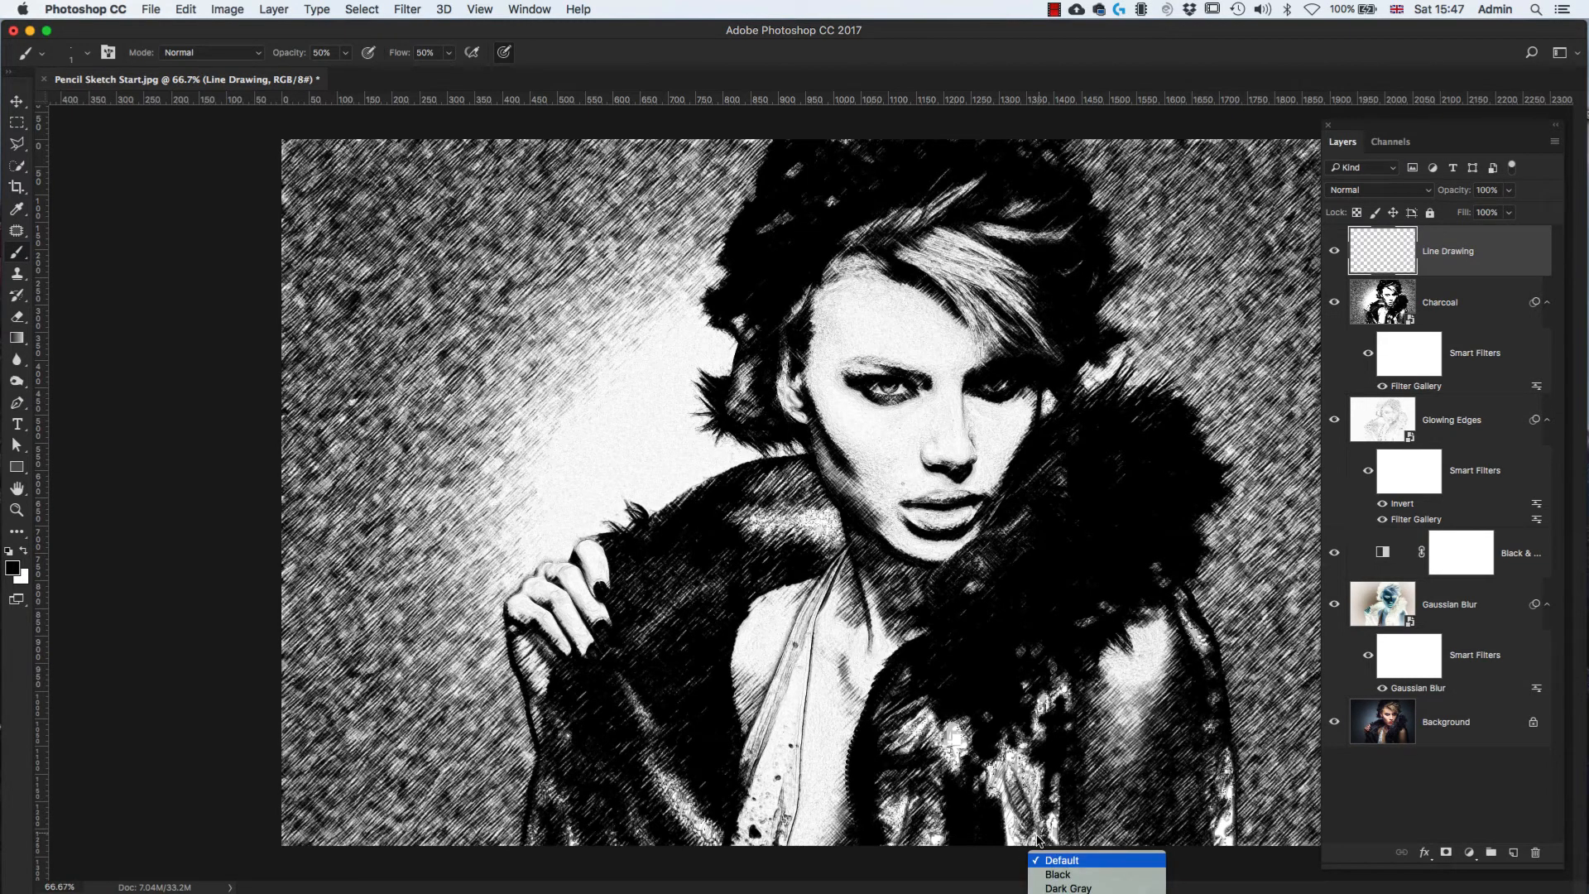
click(1046, 809)
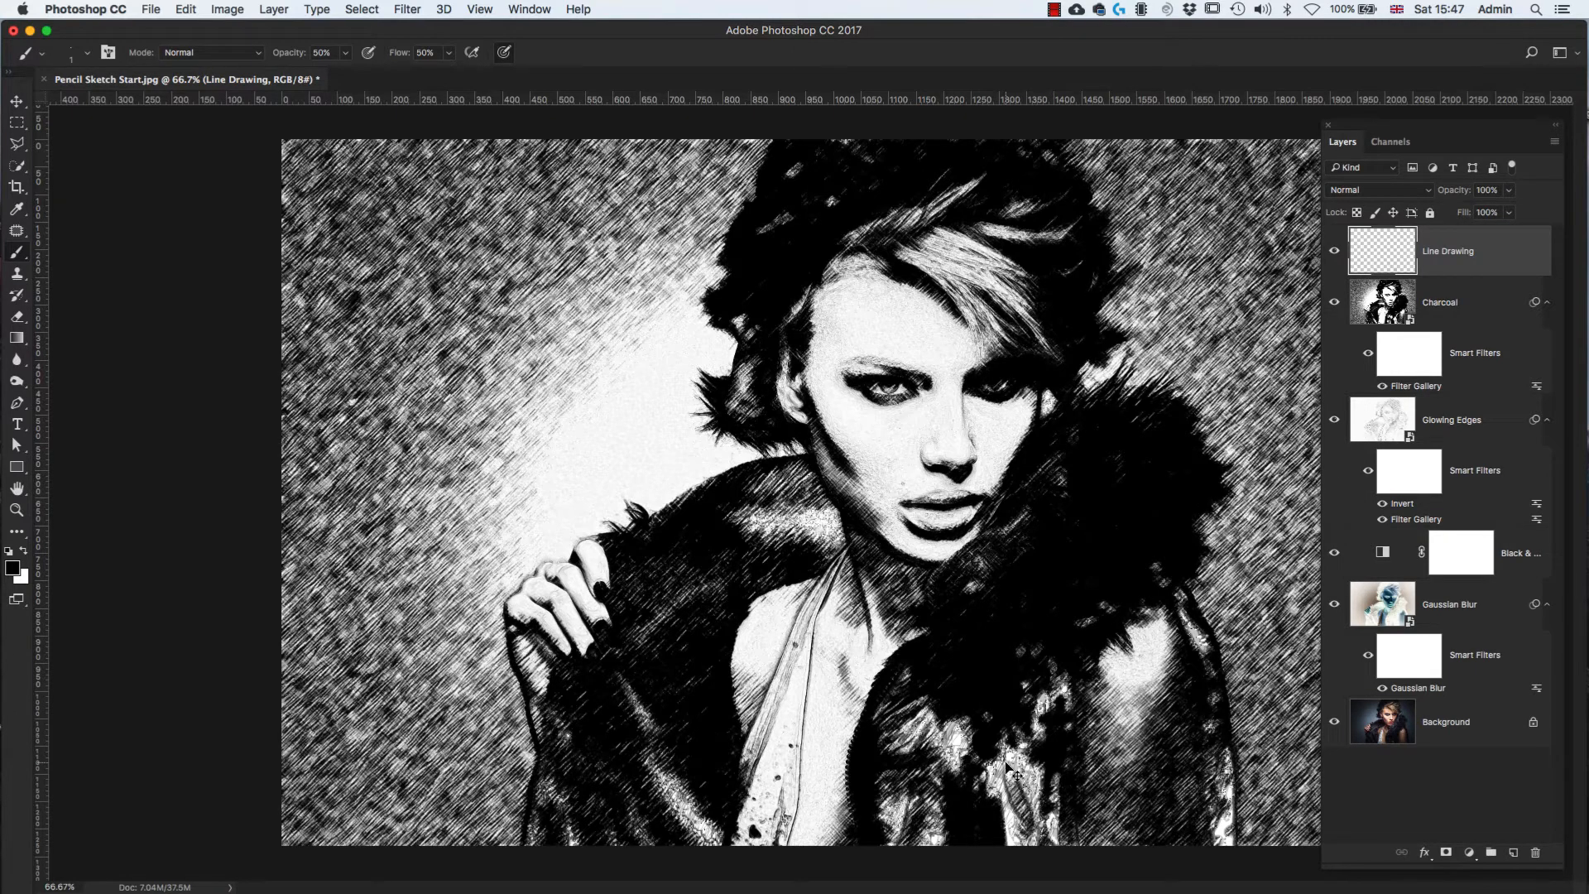
- Compare the whole sketch at 50% zoom with the Line Drawing layer hidden and shown
key(super+minus)
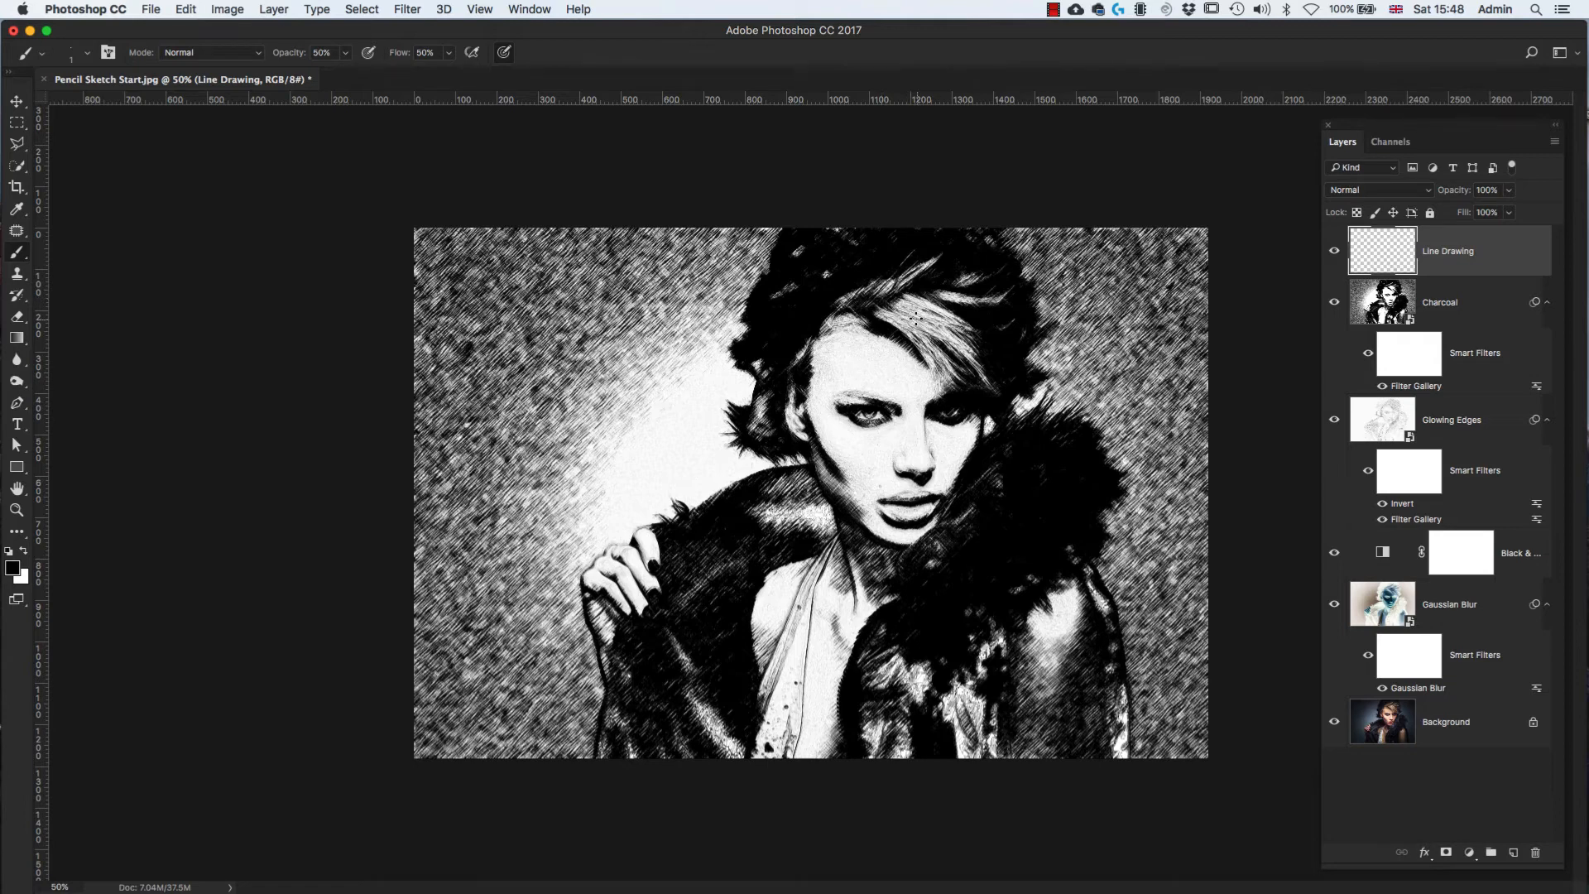
click(1335, 253)
click(1335, 252)
click(1335, 252)
click(1334, 253)
click(1337, 258)
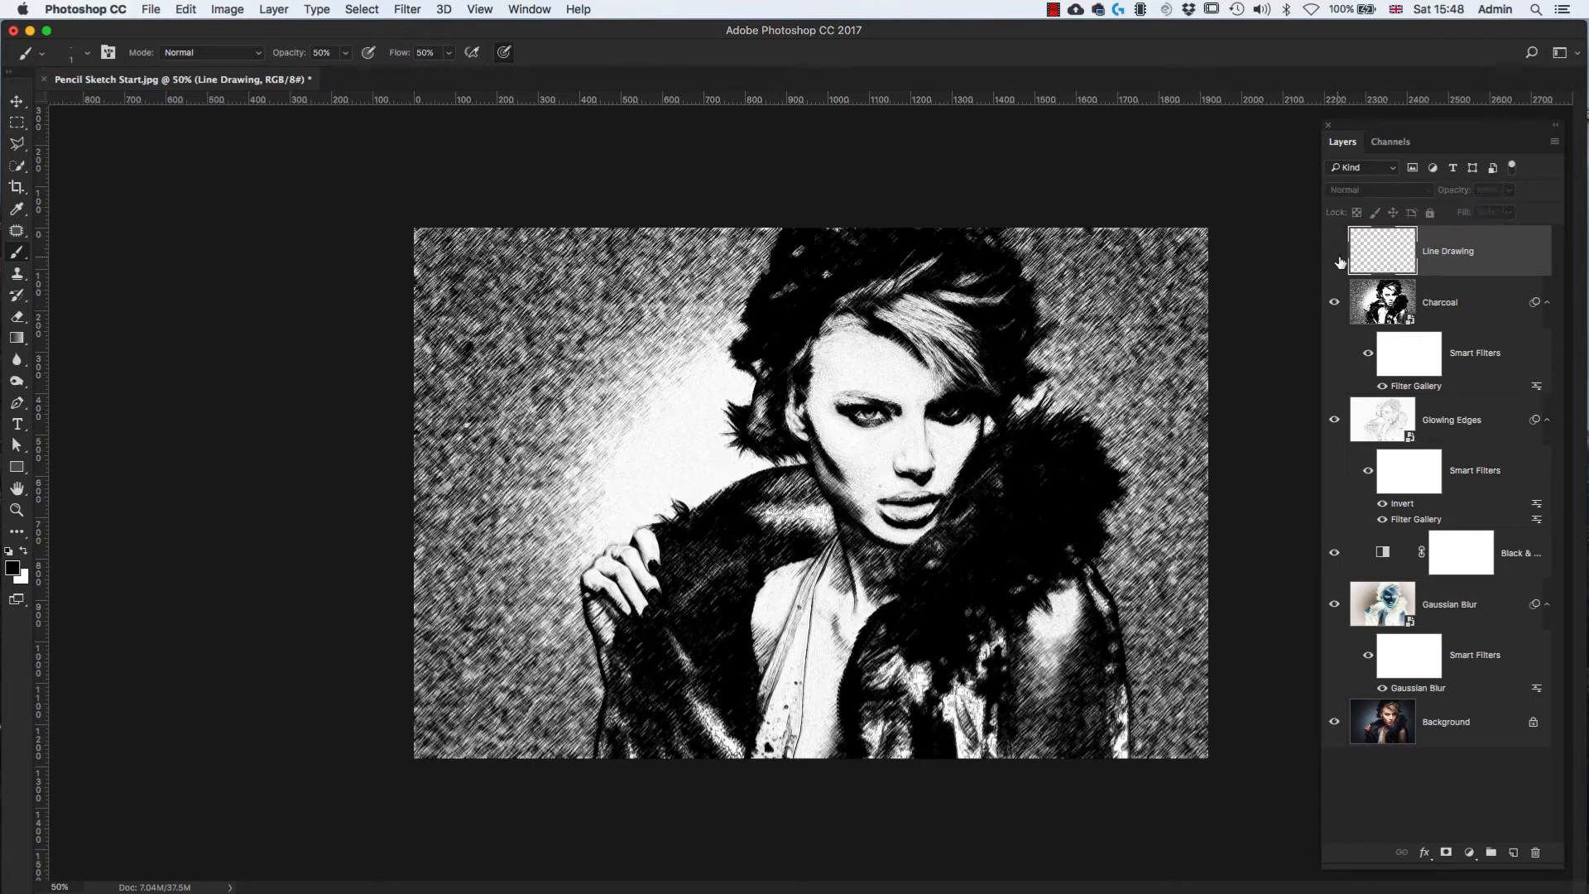
click(1338, 258)
click(1338, 258)
click(1338, 258)
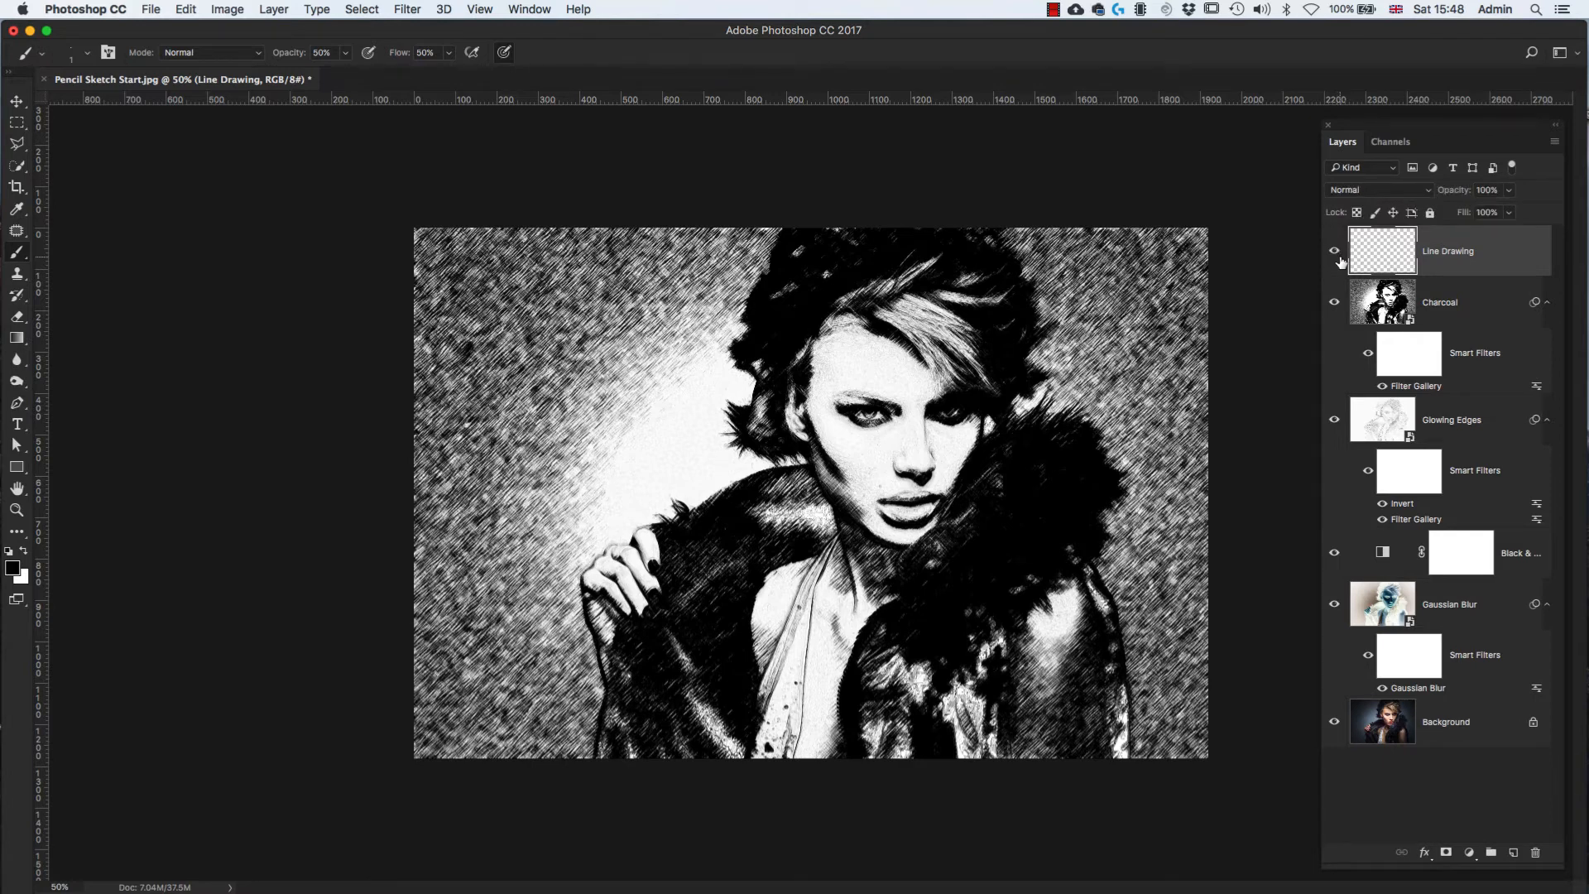
click(1338, 258)
click(1338, 258)
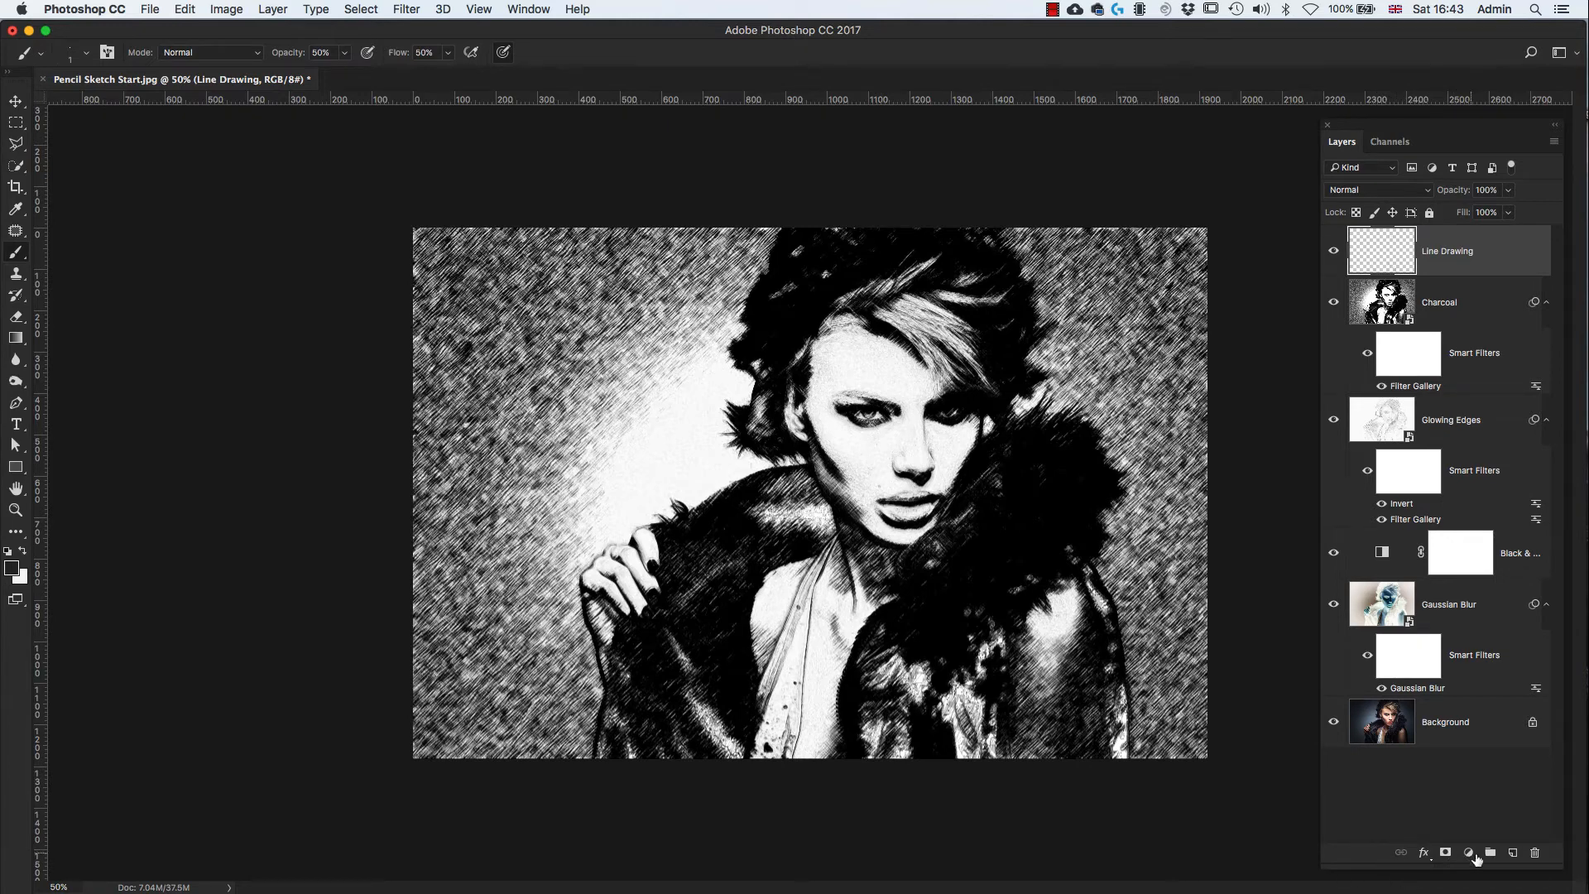
- Add a Solid Color fill layer in red dd0e0e on top and set its blend mode to Multiply
click(1469, 853)
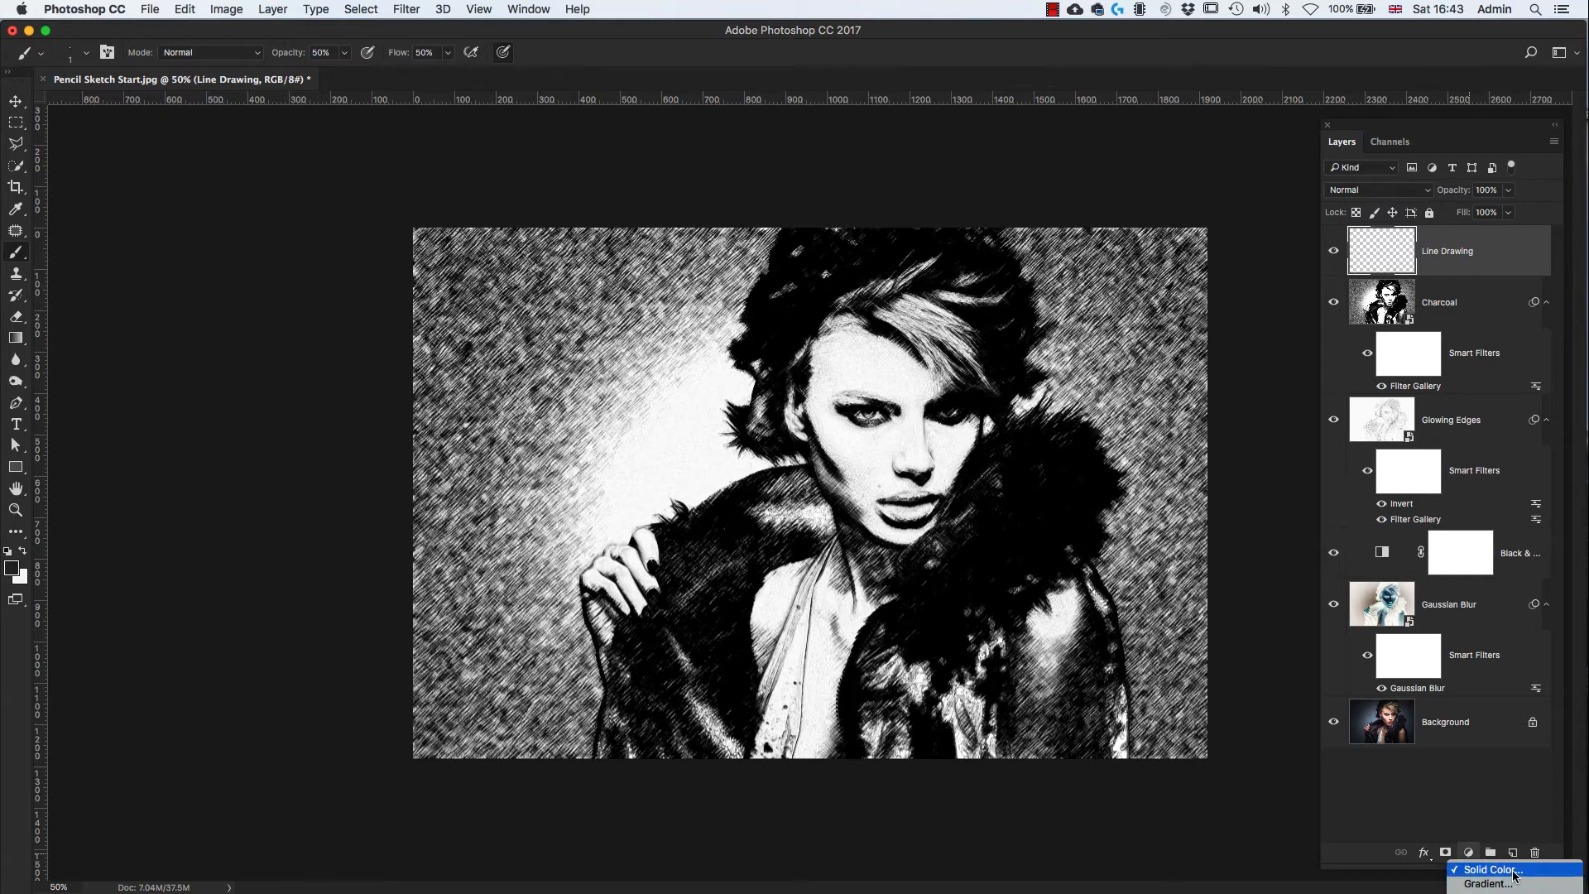
click(1515, 871)
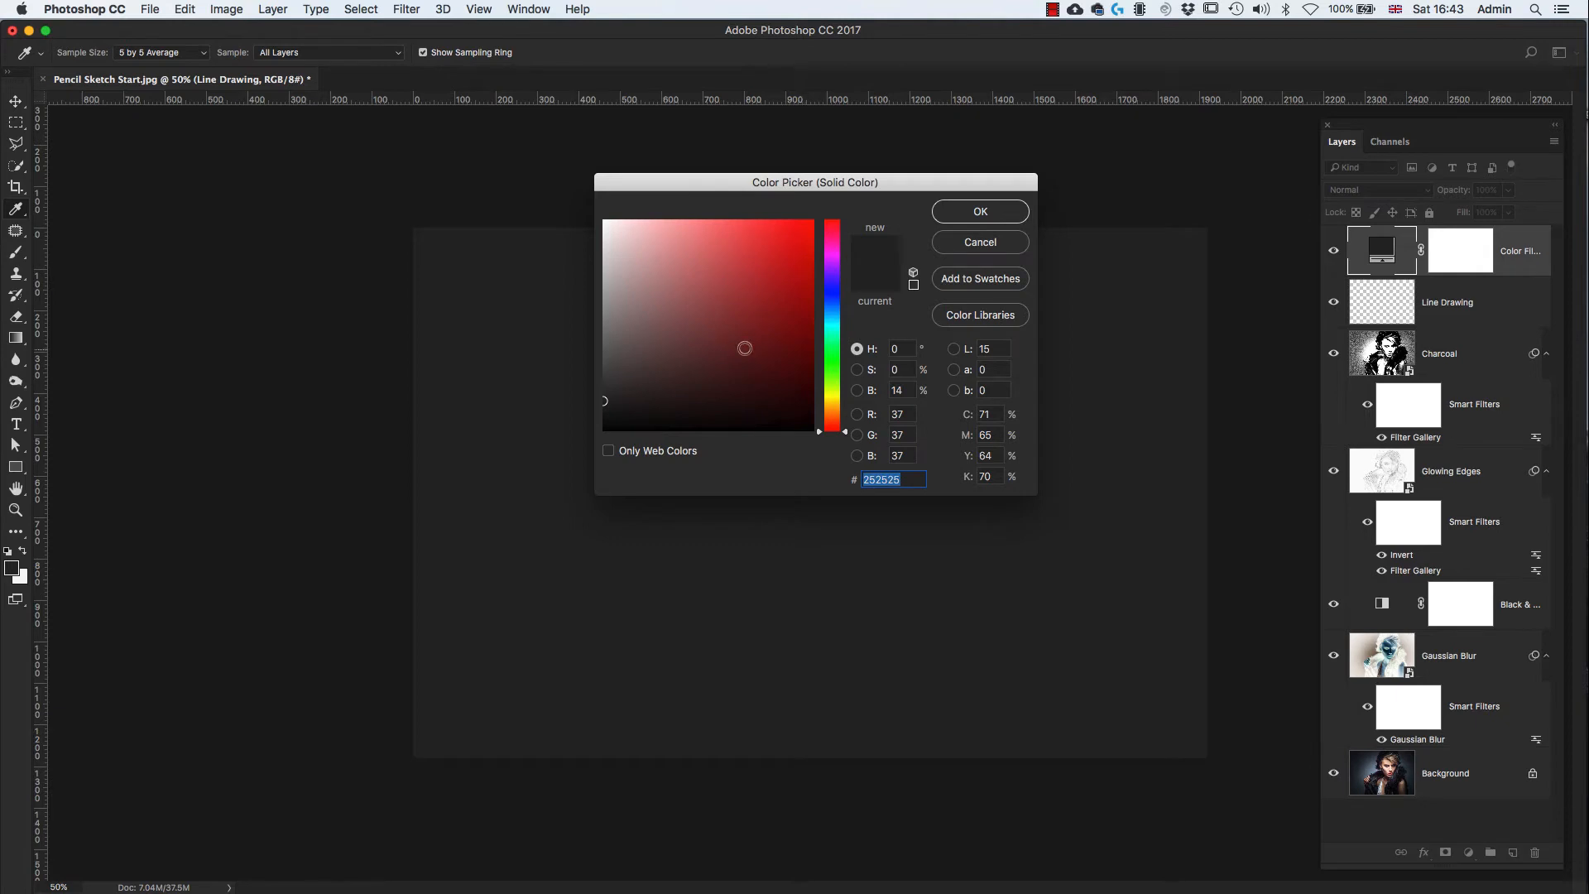
click(799, 251)
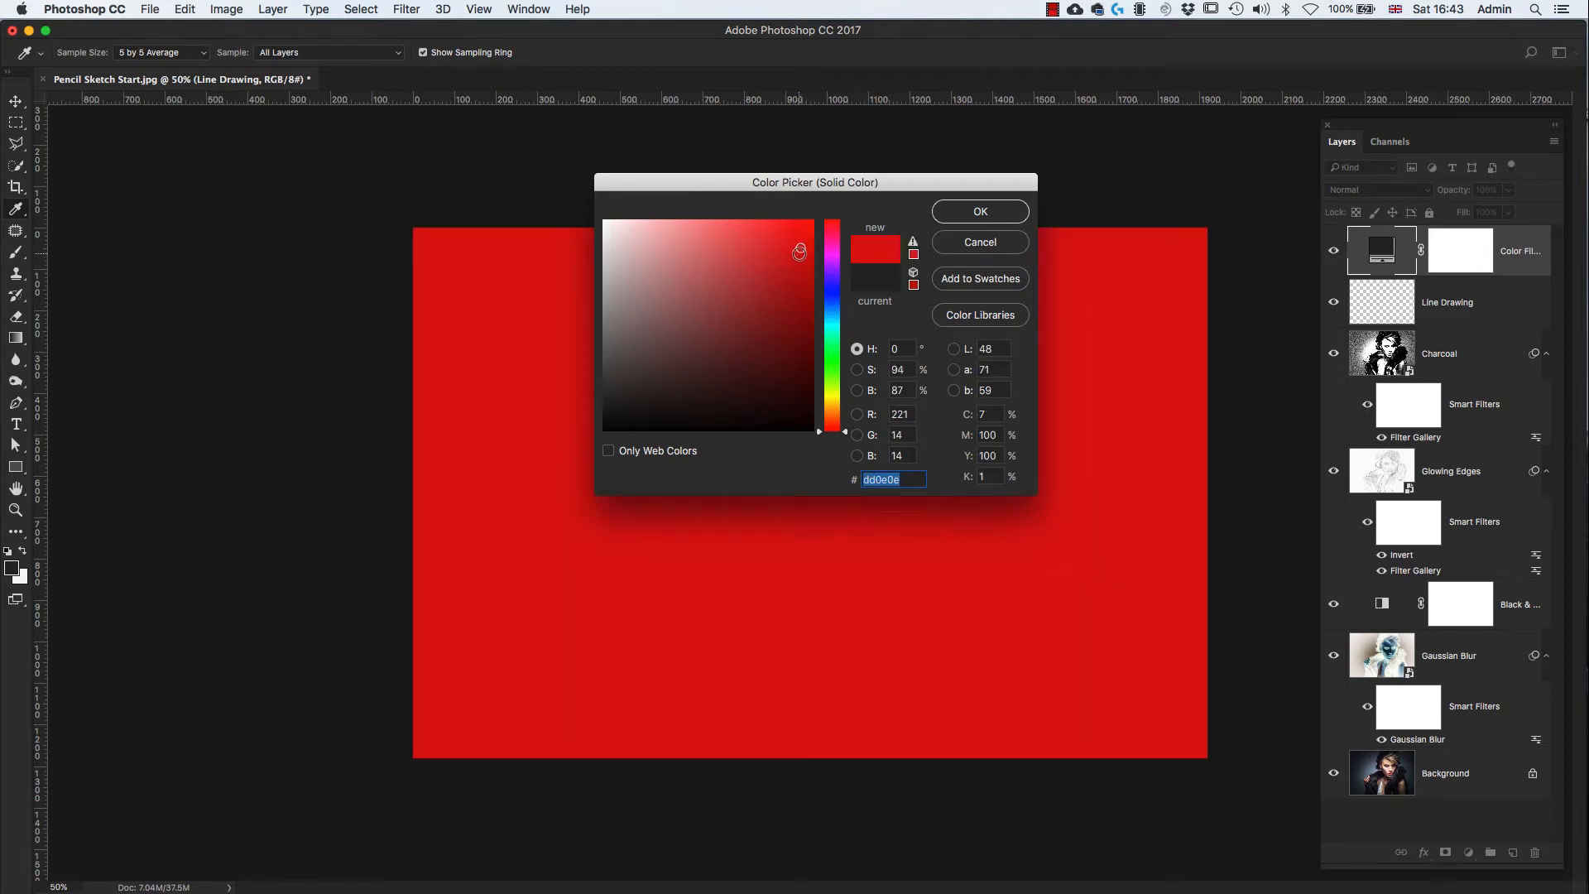
click(980, 213)
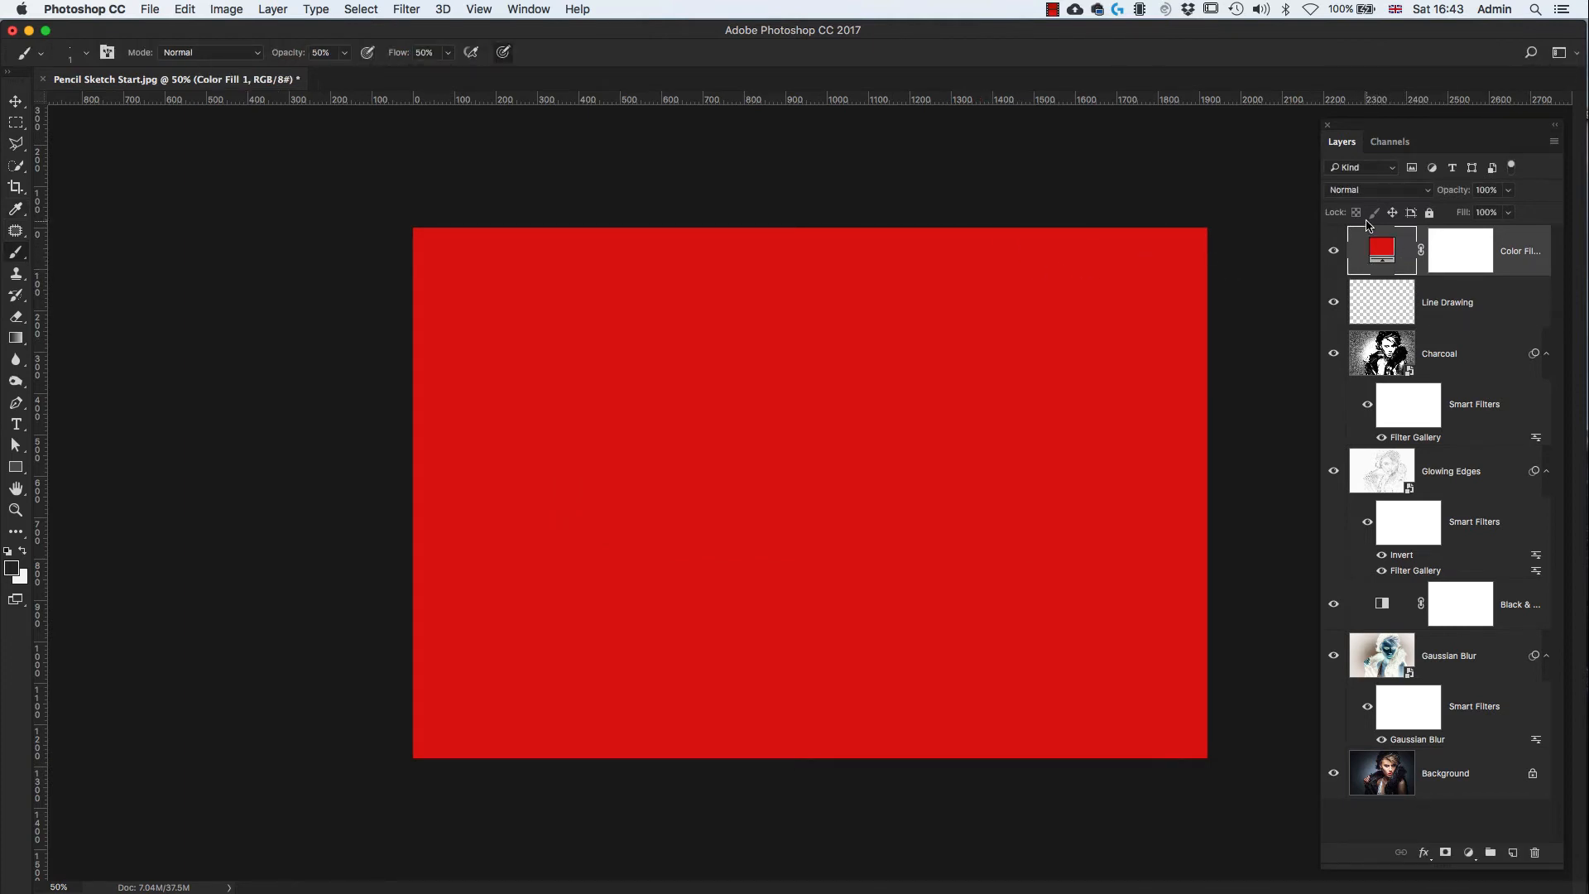
click(1429, 192)
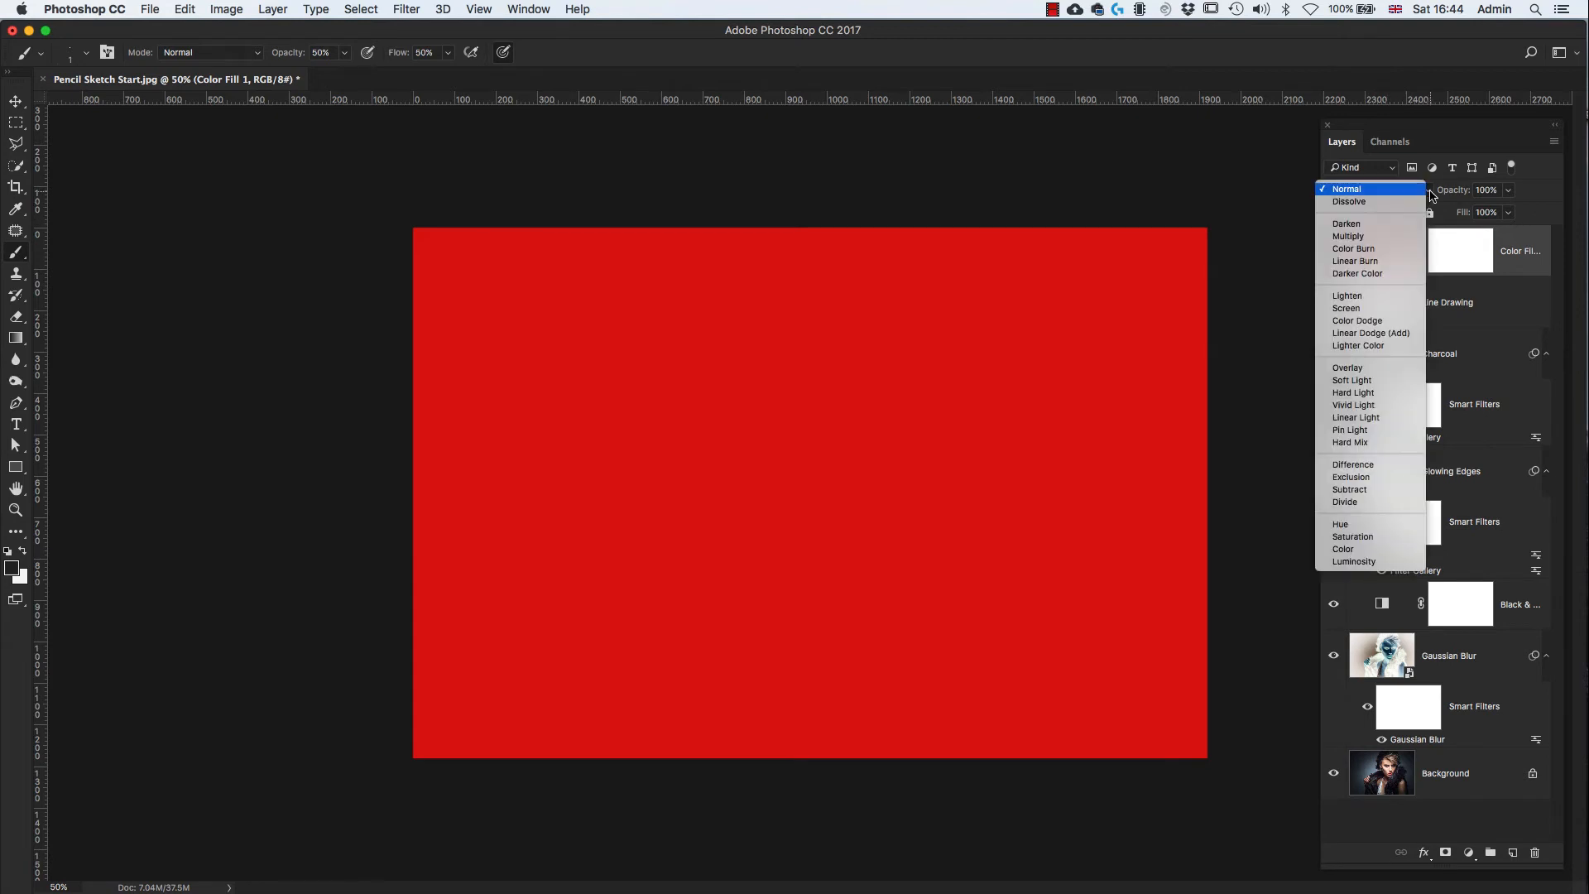
click(1369, 237)
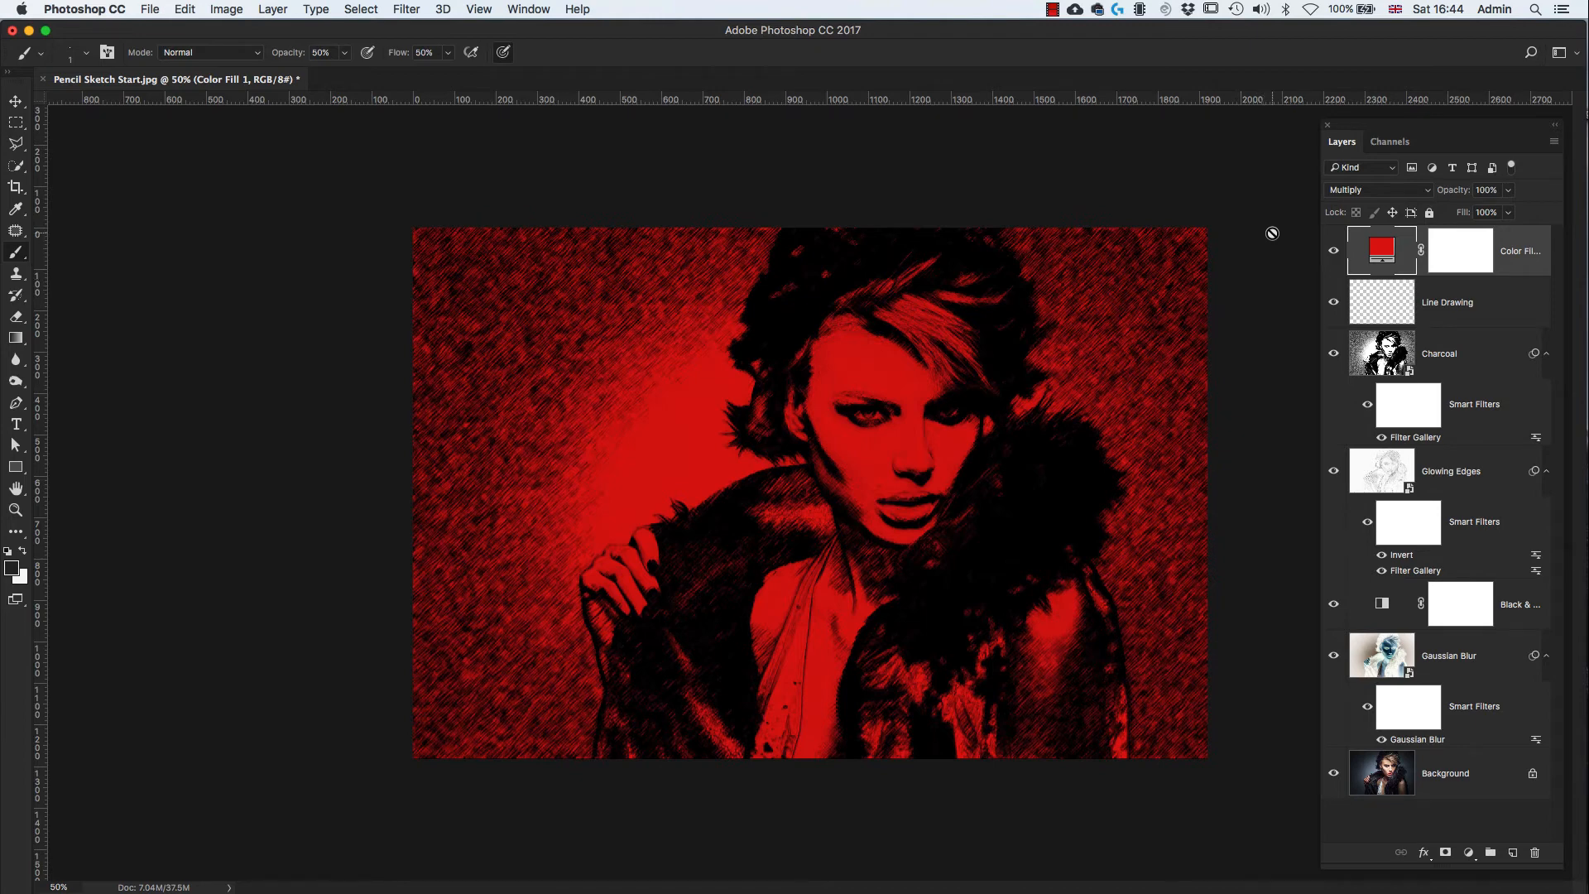
- In the red fill layer's Blend If settings, split the Underlying Layer highlight slider to 91 / 192
double_click(1535, 265)
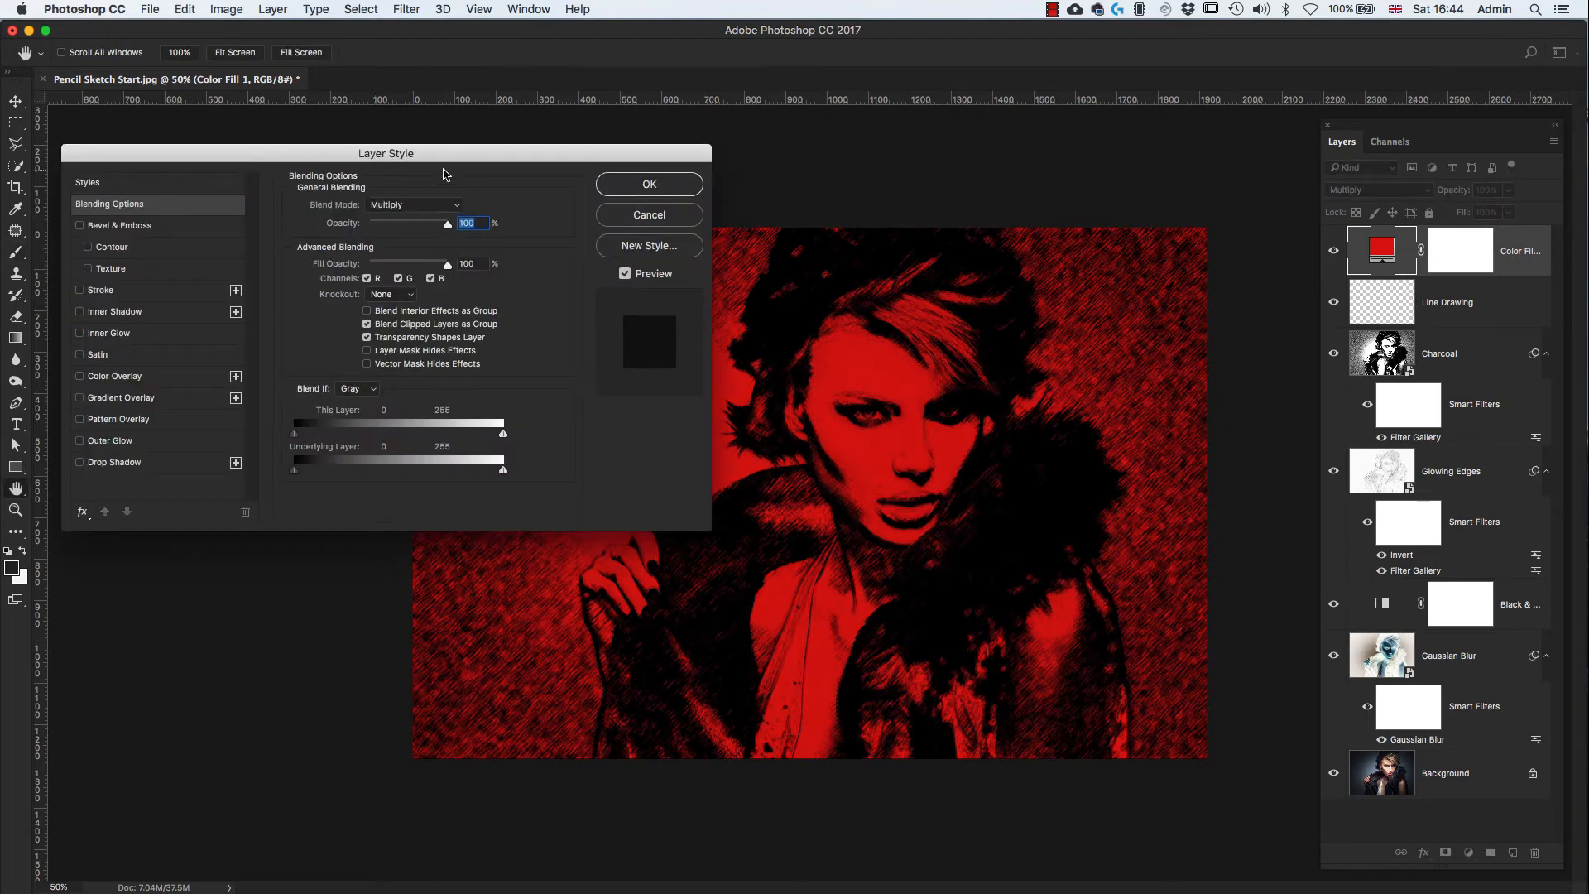
drag(444, 157, 443, 143)
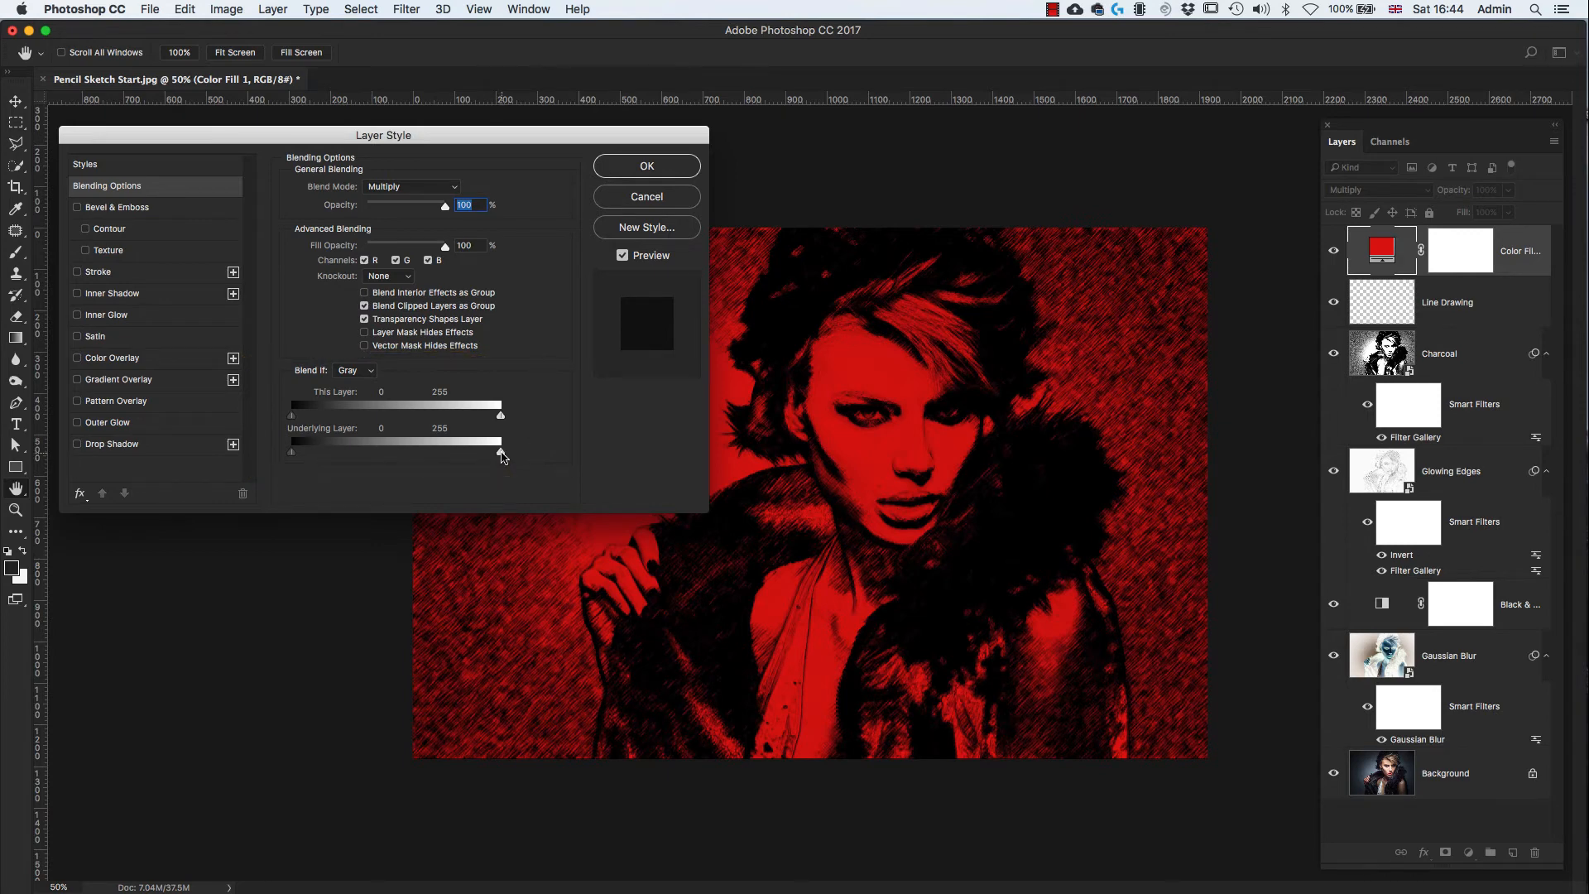
drag(503, 456, 446, 458)
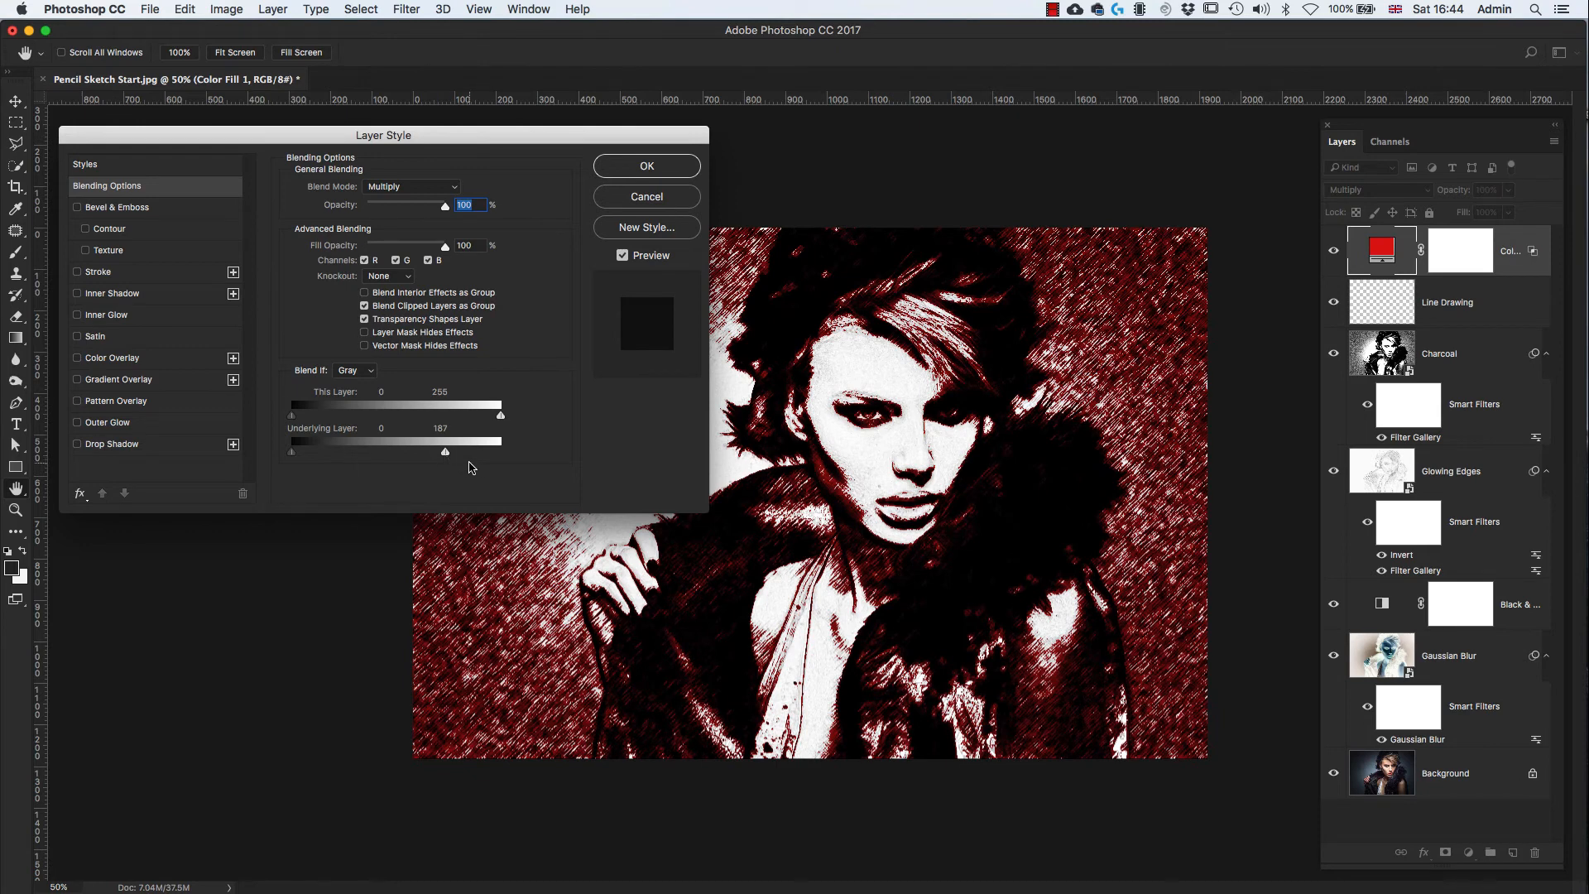
key(alt)
drag(442, 457, 428, 457)
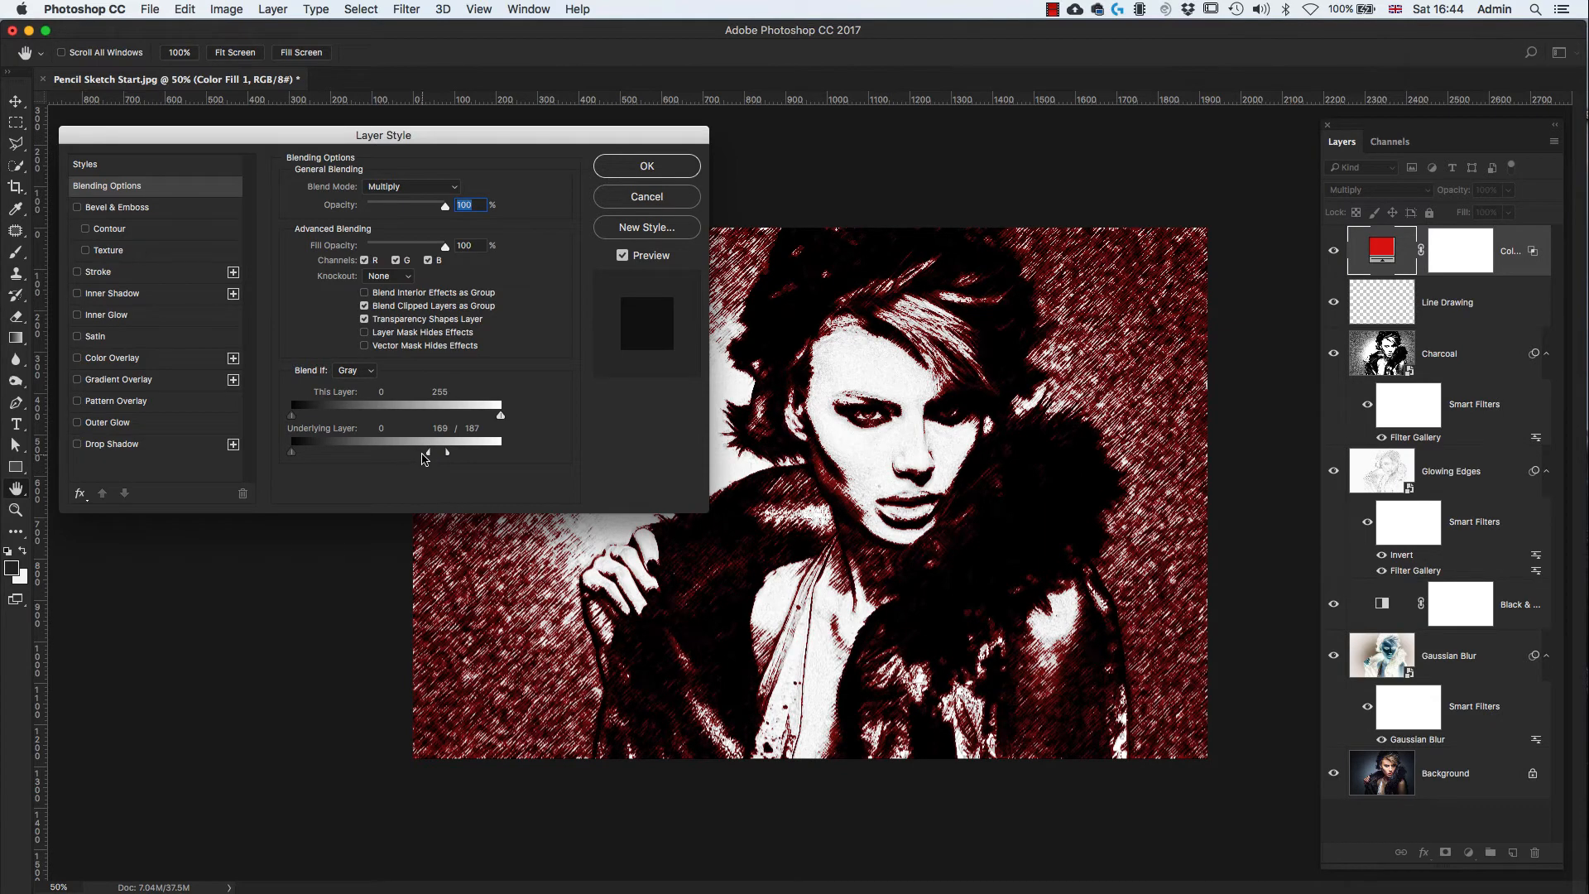
drag(426, 455, 411, 454)
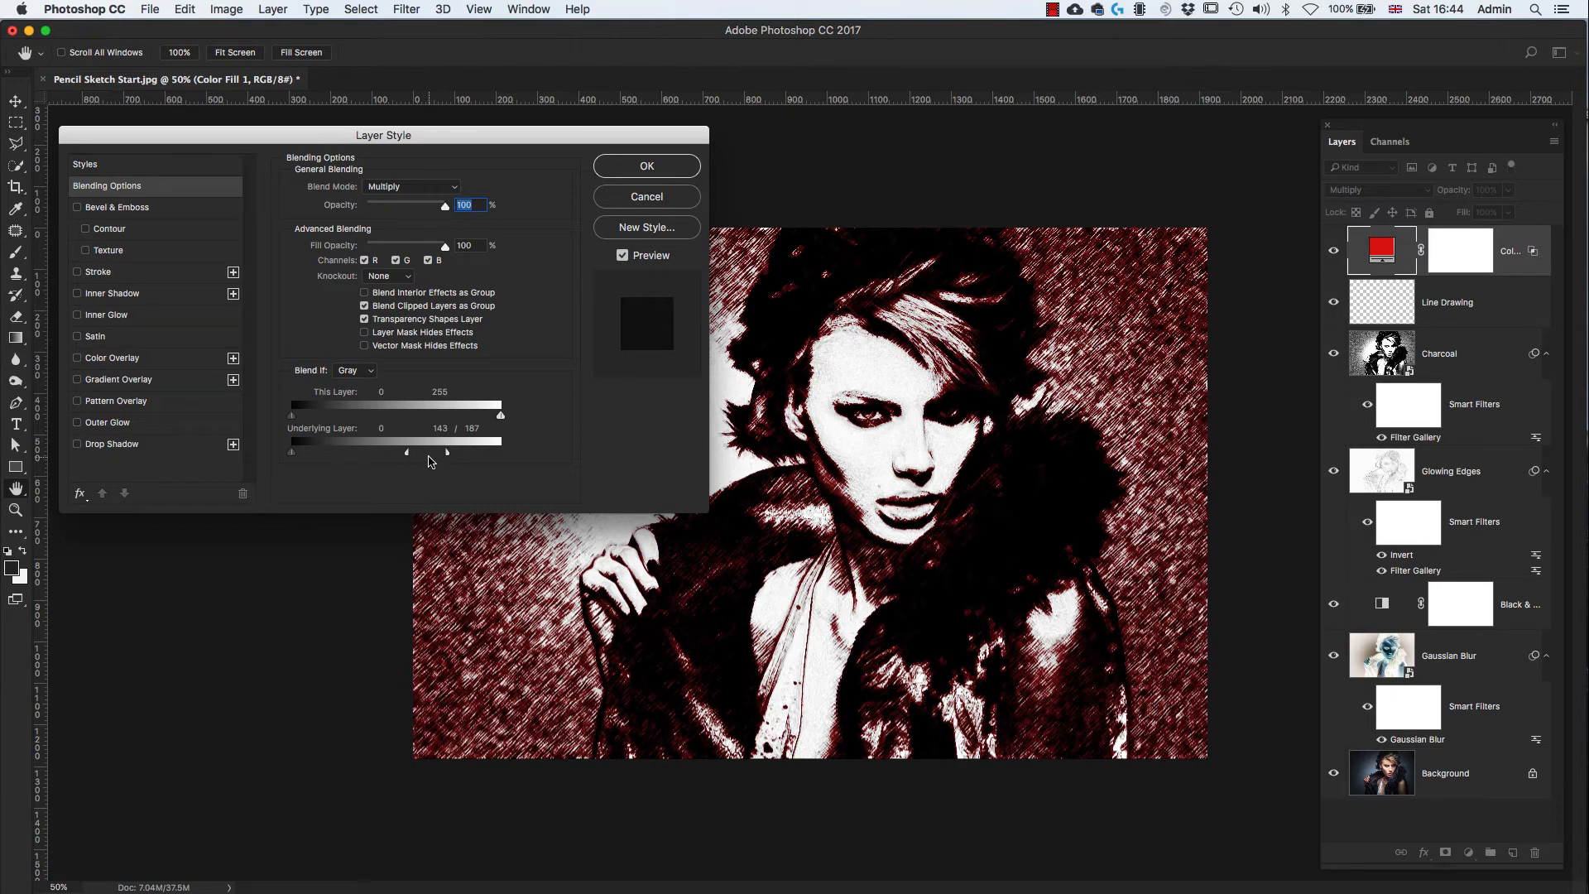
mouse_move(449, 459)
mouse_down()
mouse_move(485, 460)
mouse_move(367, 463)
mouse_move(440, 459)
mouse_up()
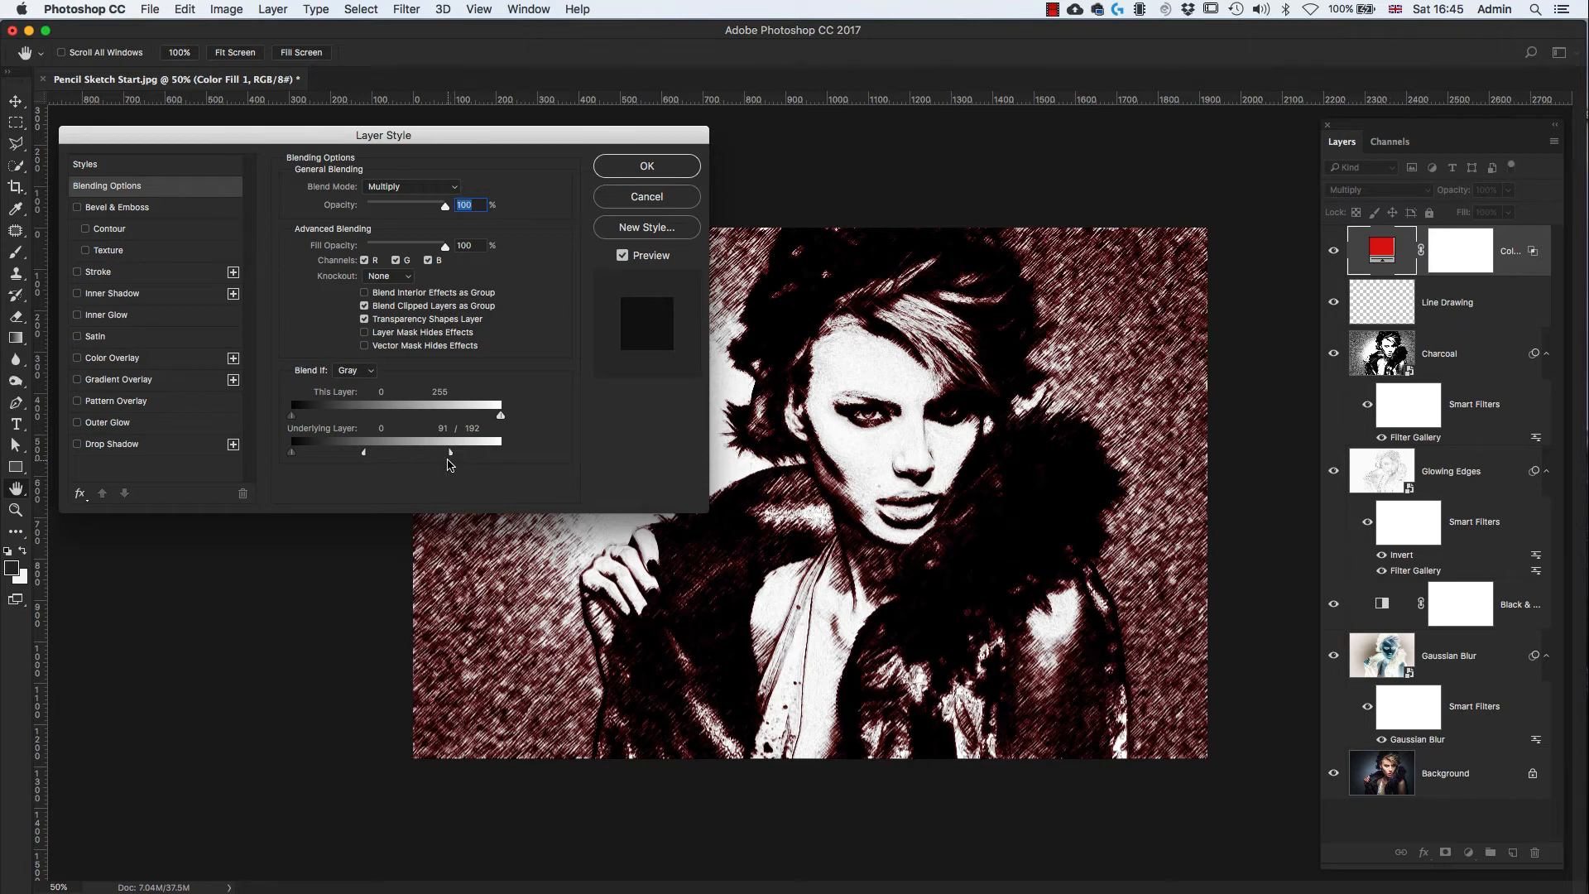
click(654, 169)
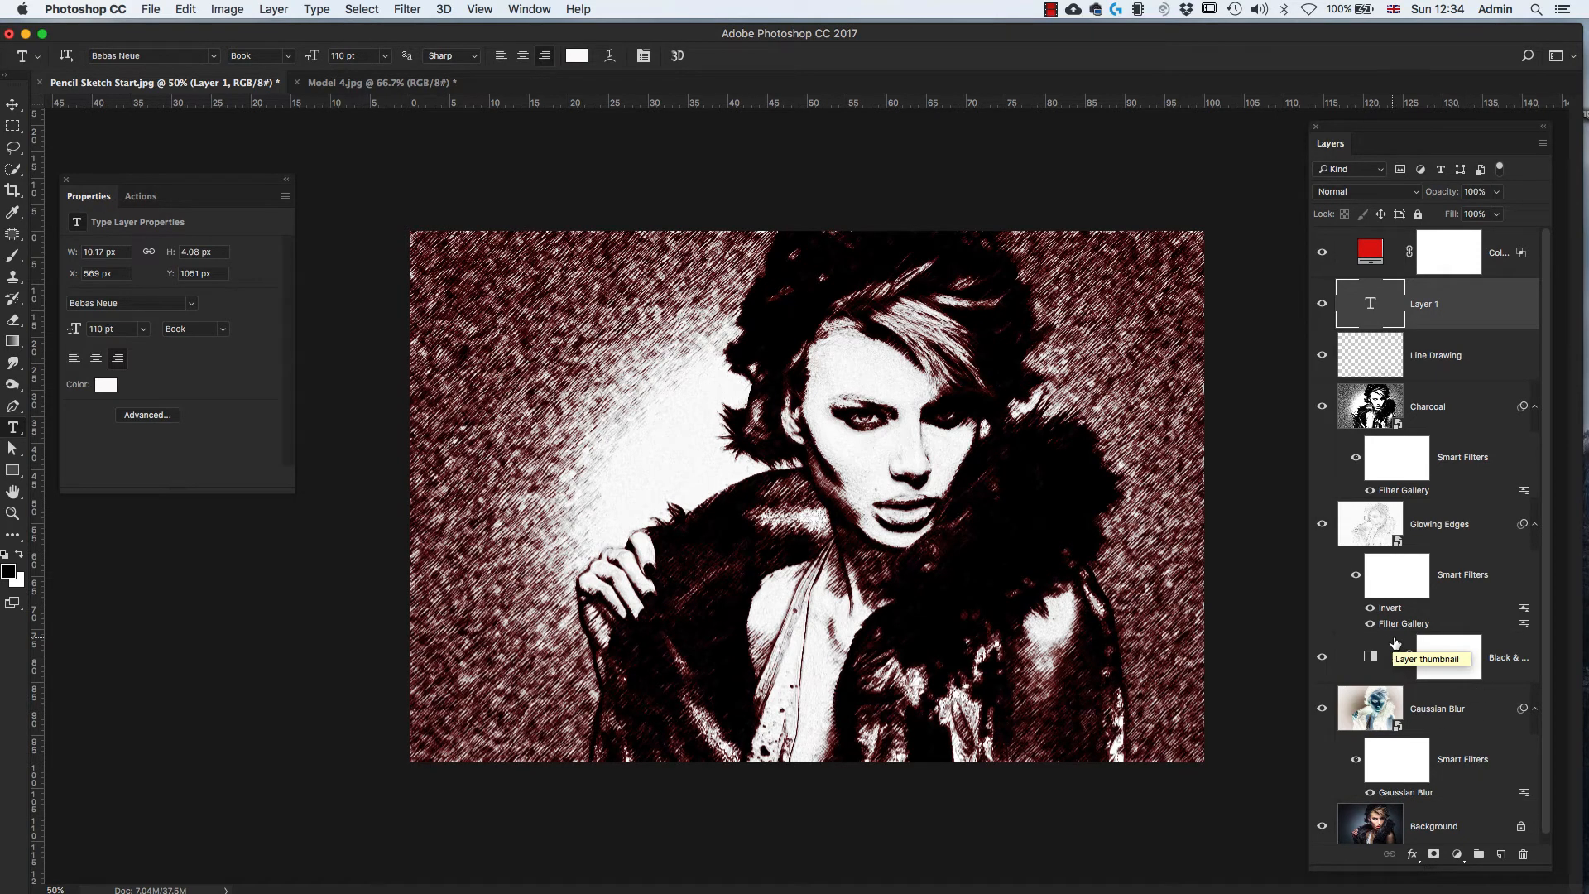
- Display the recorded Pencil Sketch action and switch to the Model 4.jpg document
click(145, 202)
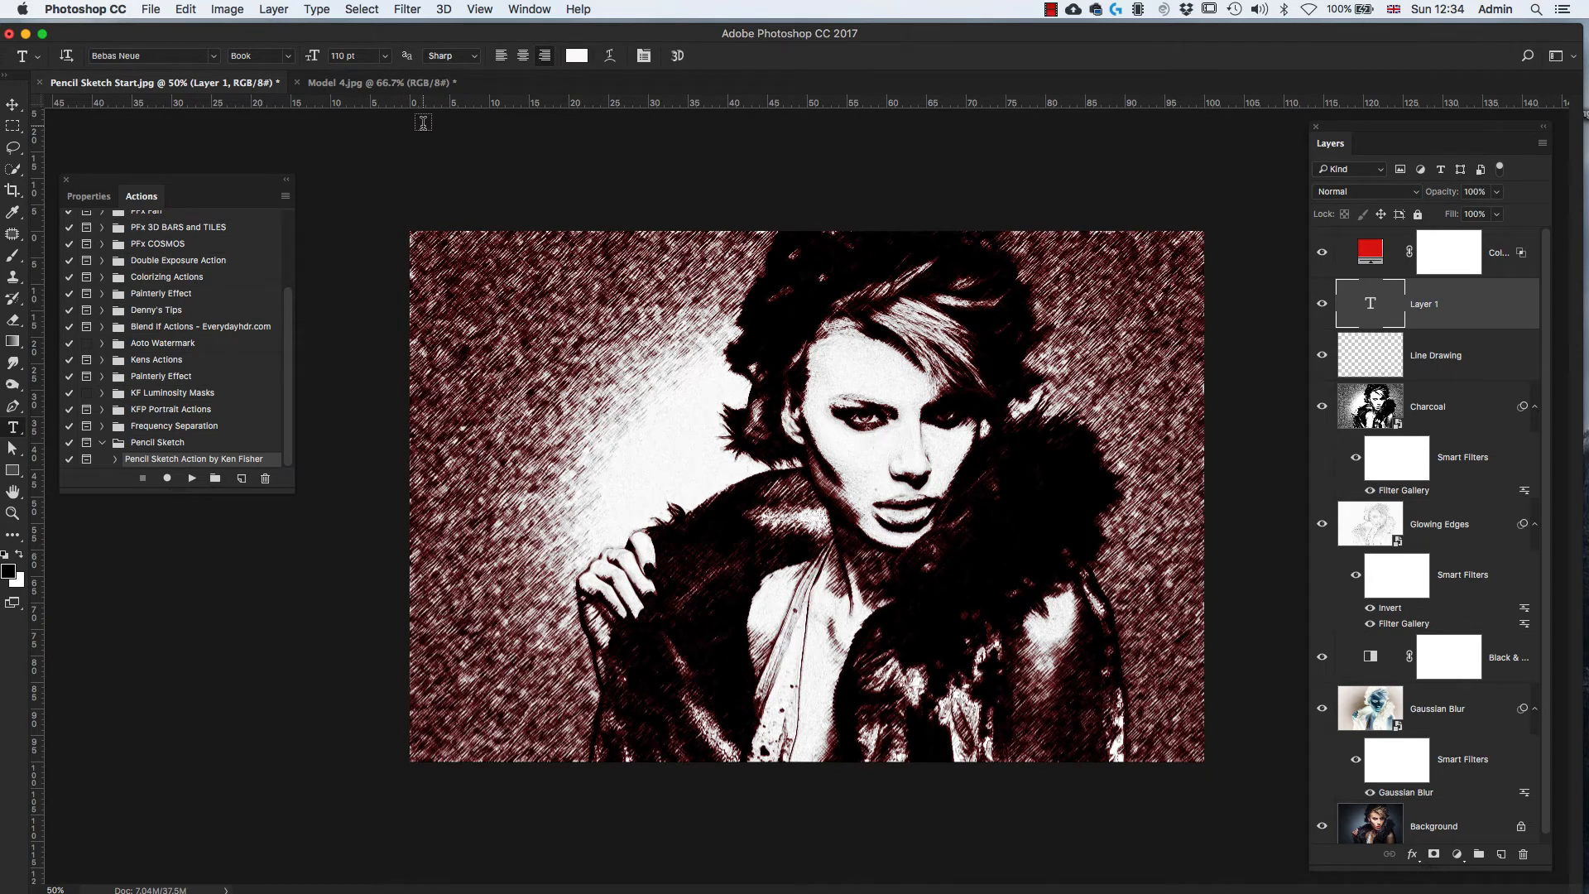
click(387, 83)
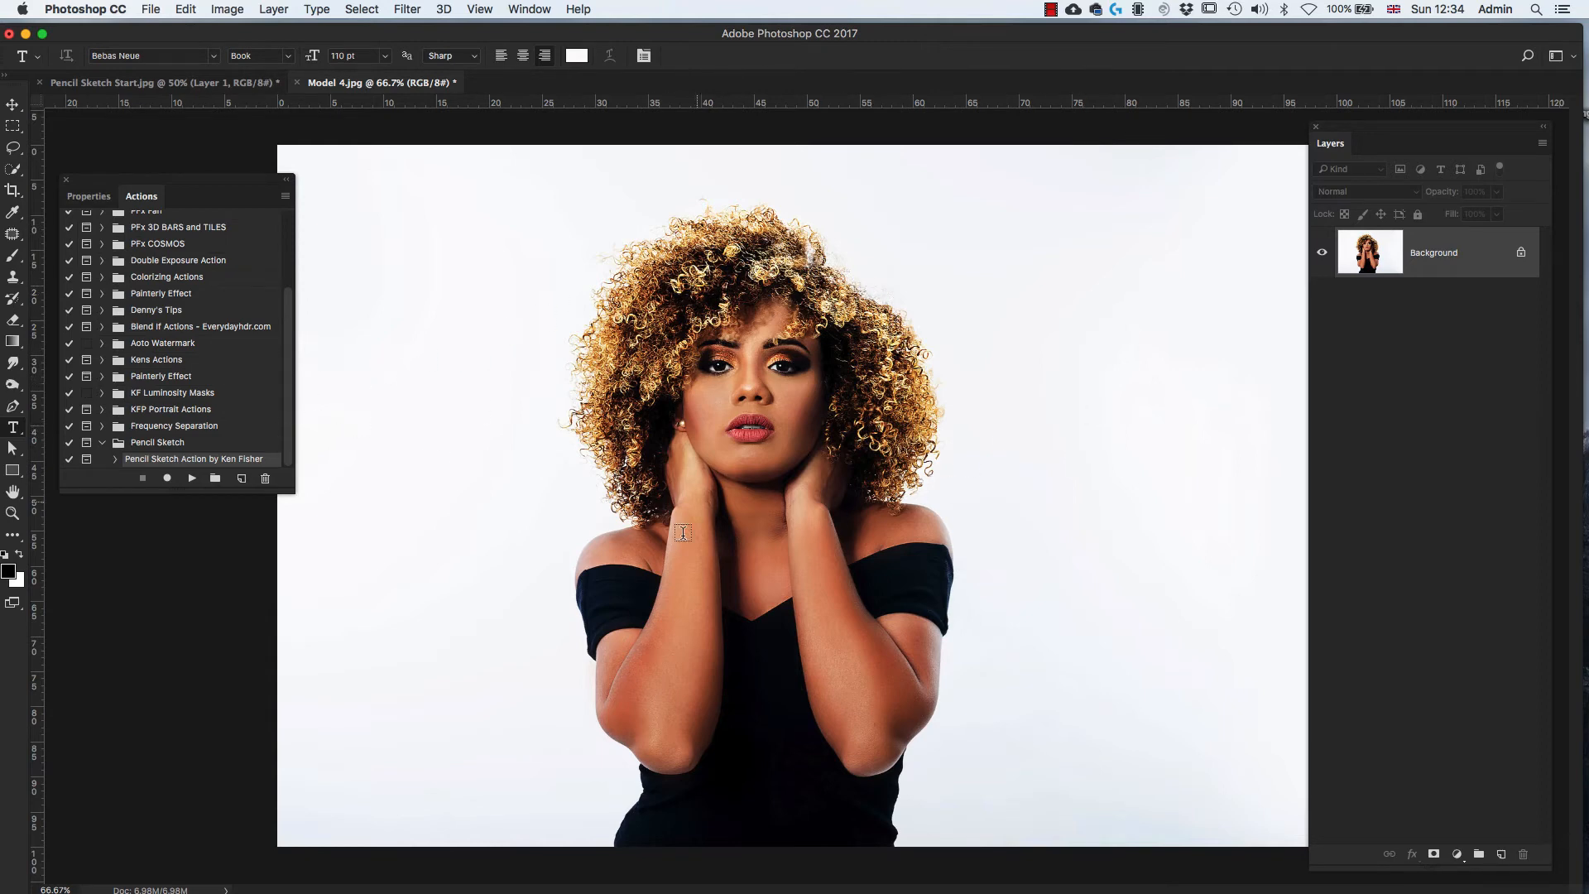
- Check the black dress for hidden detail with a temporary Levels adjustment at midtone 9.99, and delete that layer
click(1457, 857)
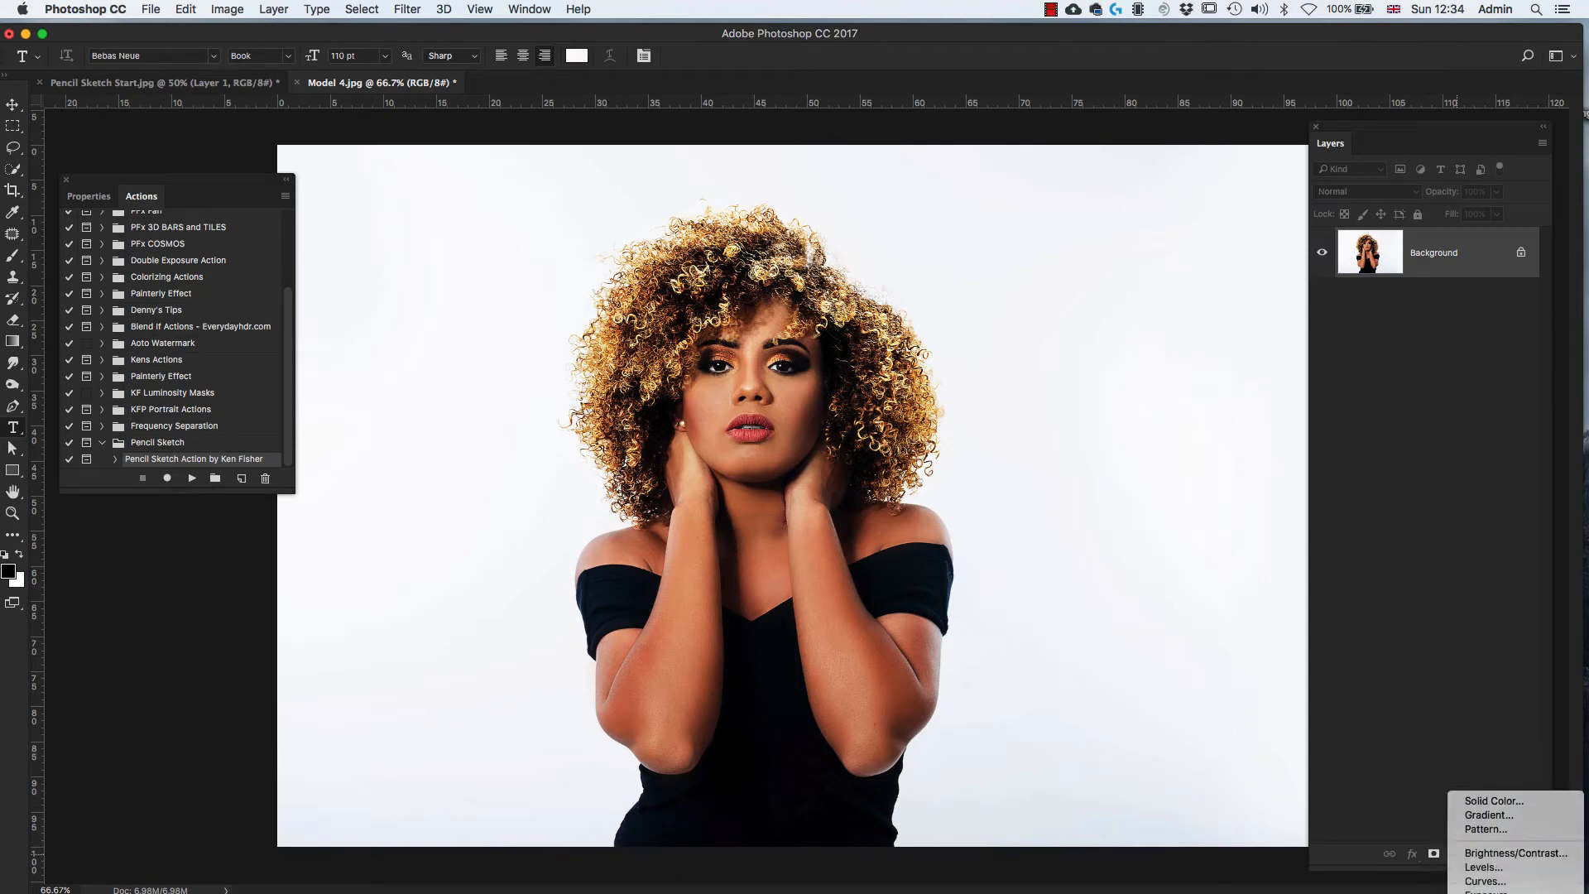
click(1498, 825)
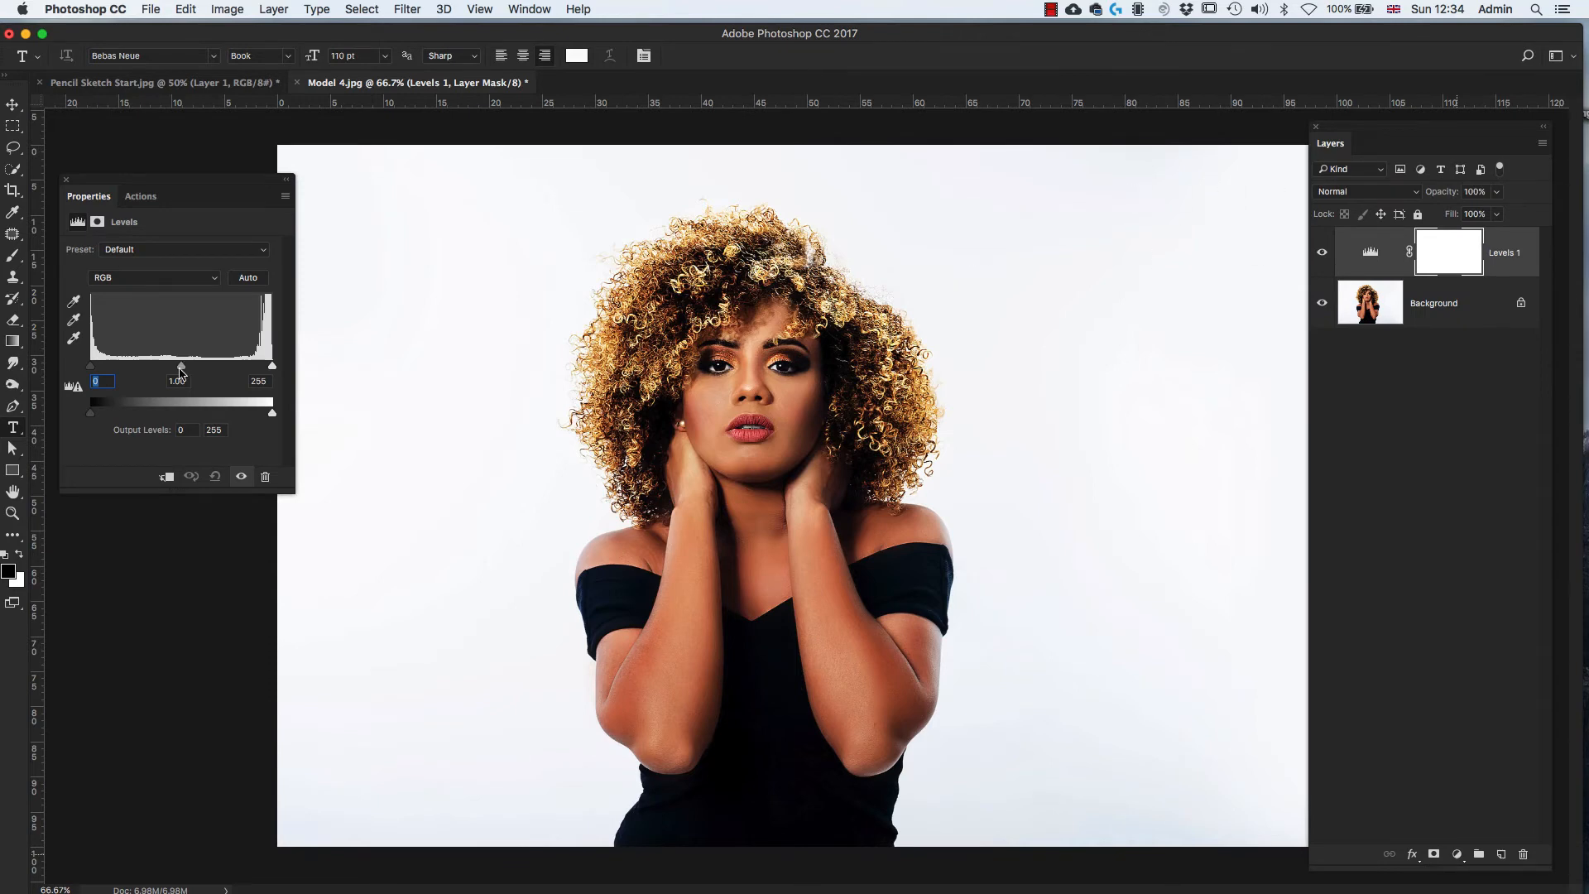
drag(180, 369, 85, 373)
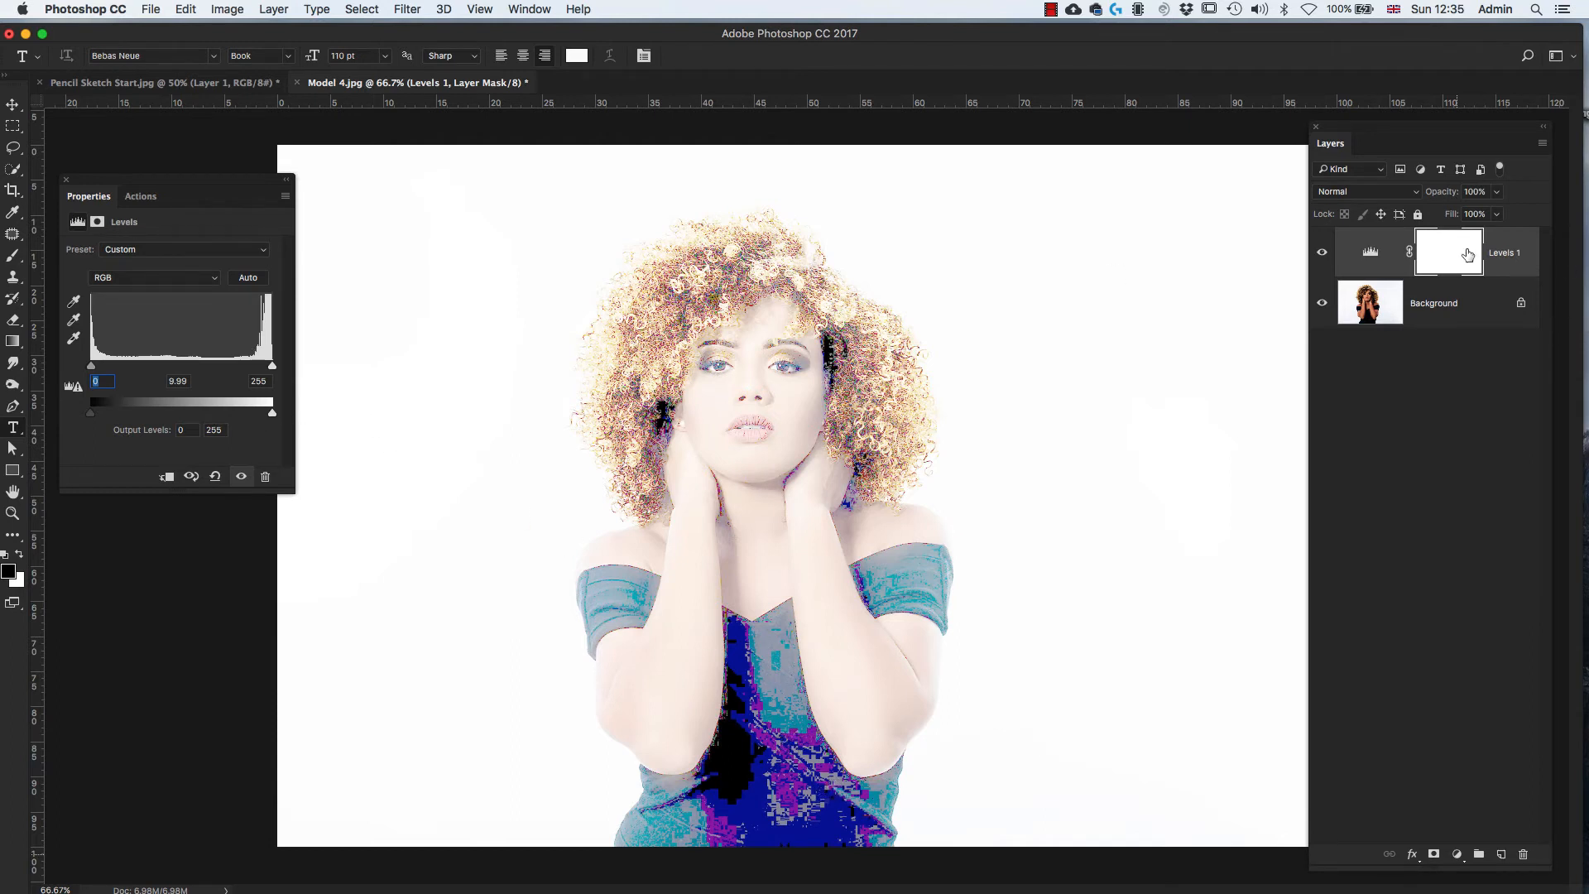
drag(1510, 271, 1525, 854)
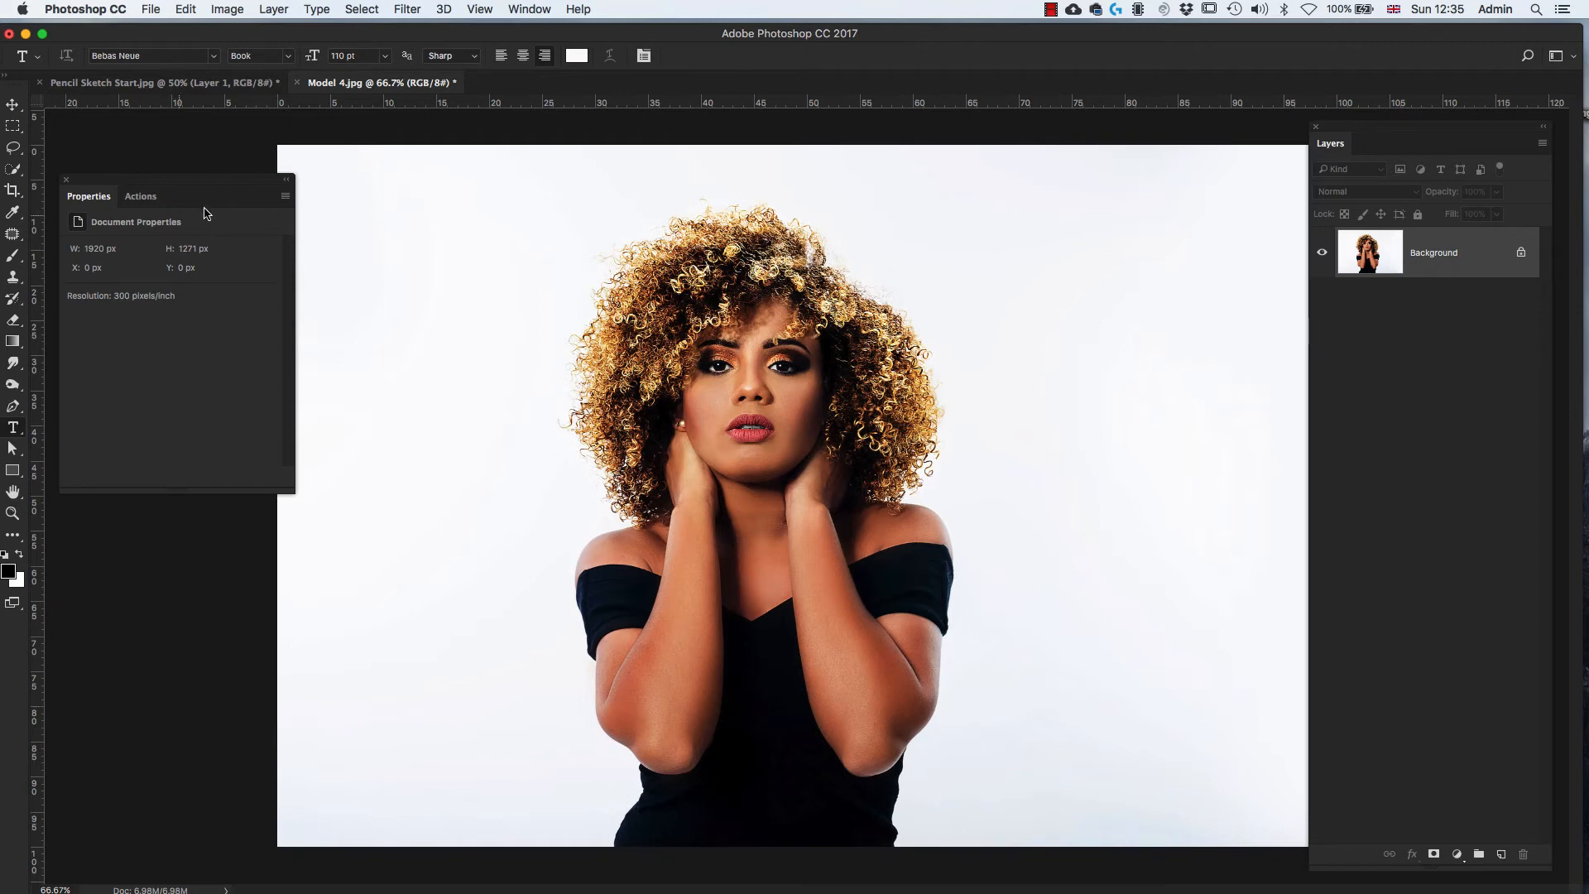
- Run the Pencil Sketch action on Model 4.jpg and accept a Gaussian Blur radius of 5.4 pixels
click(145, 199)
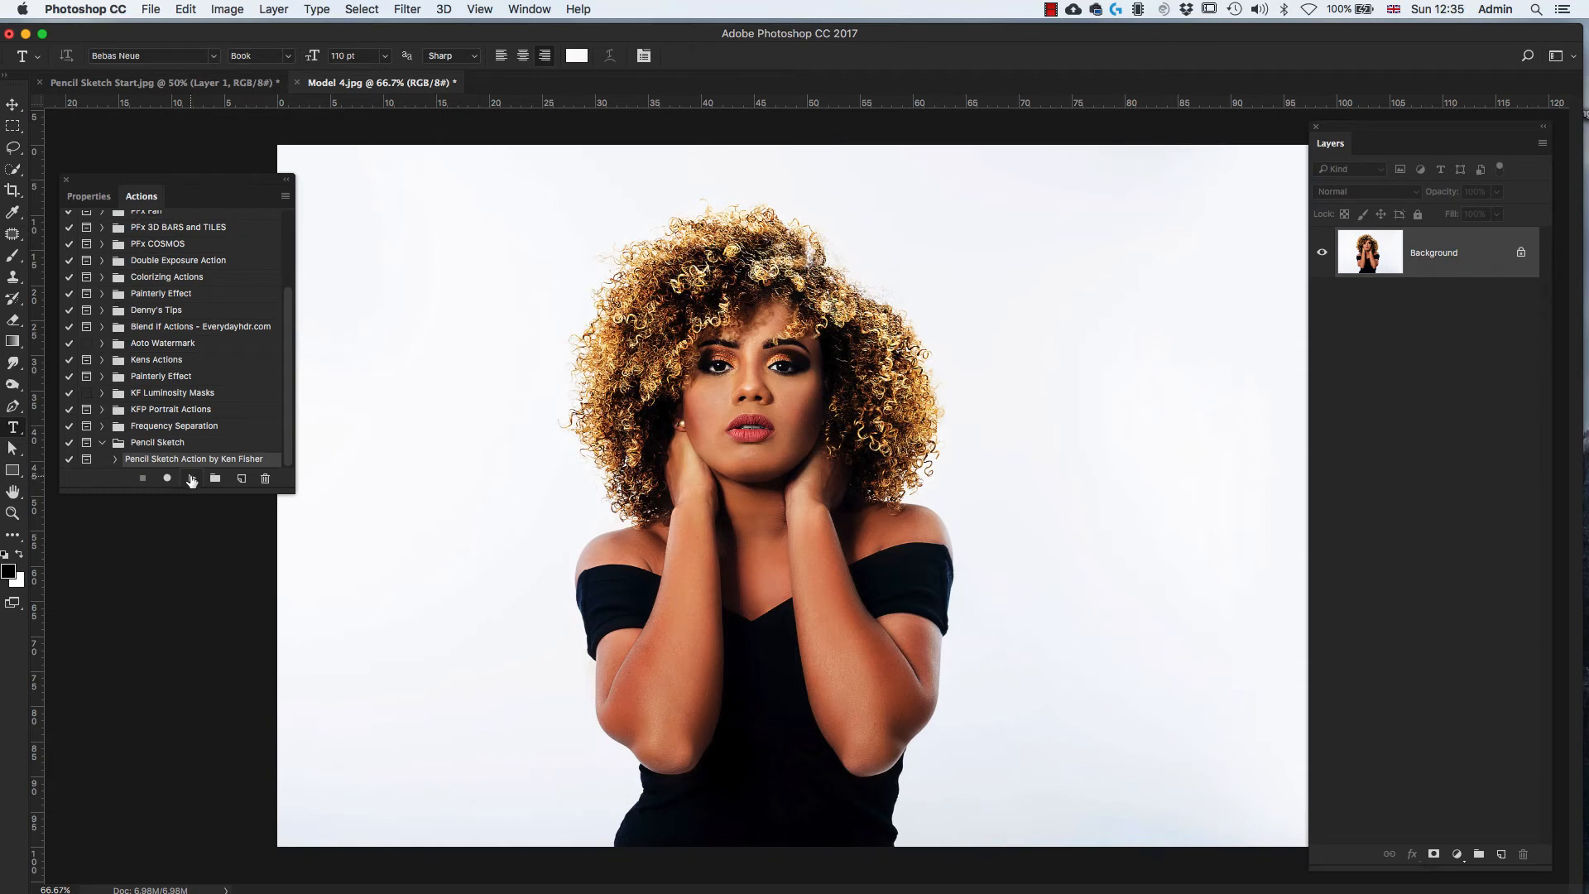
click(191, 479)
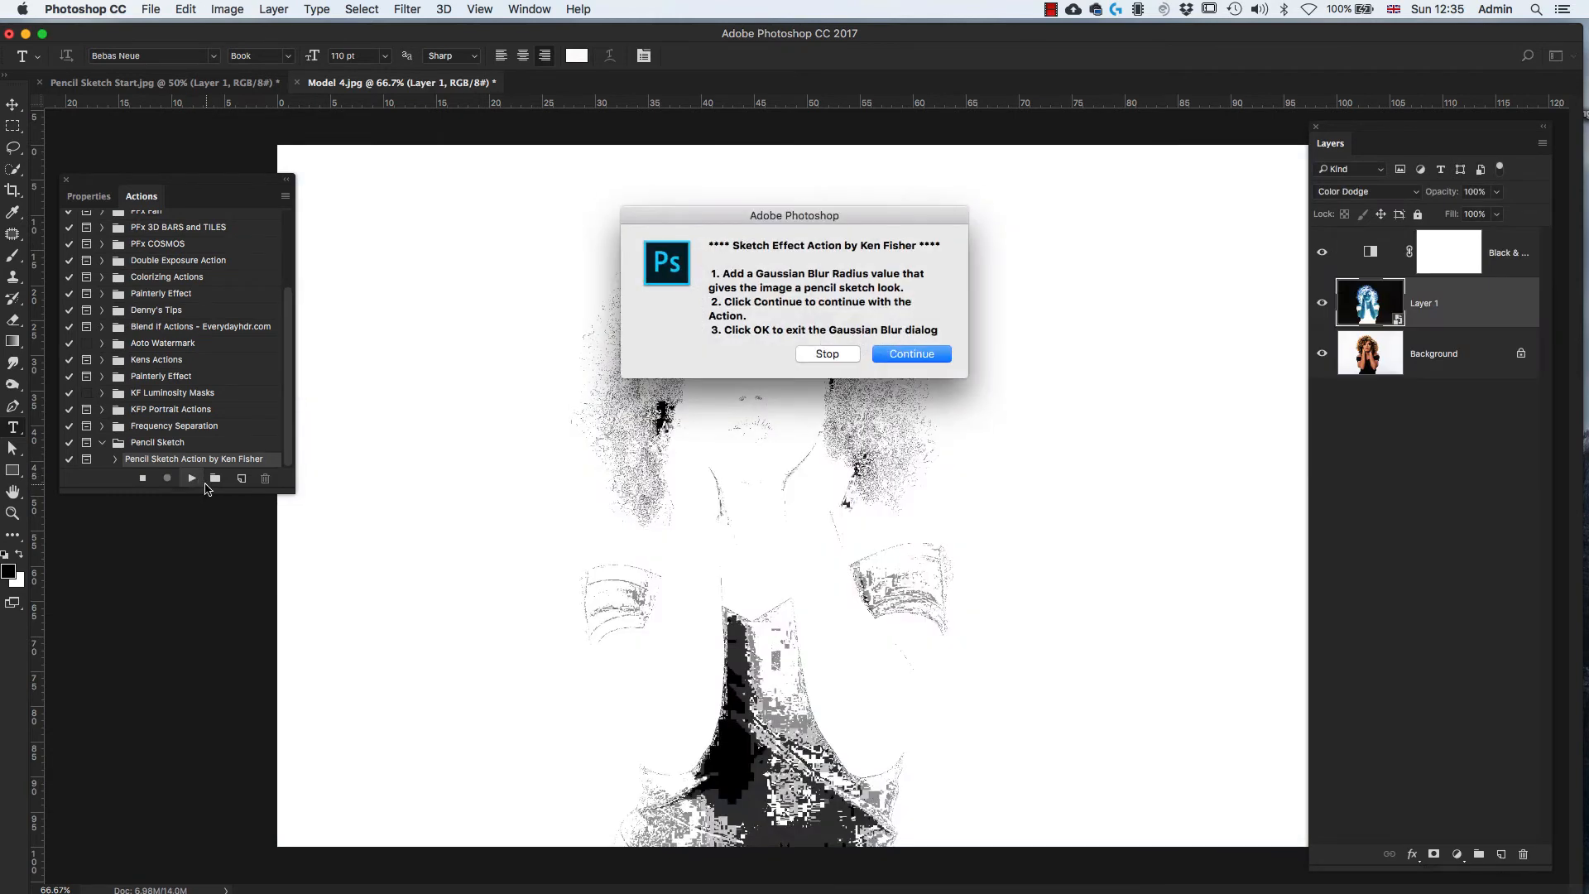
click(913, 360)
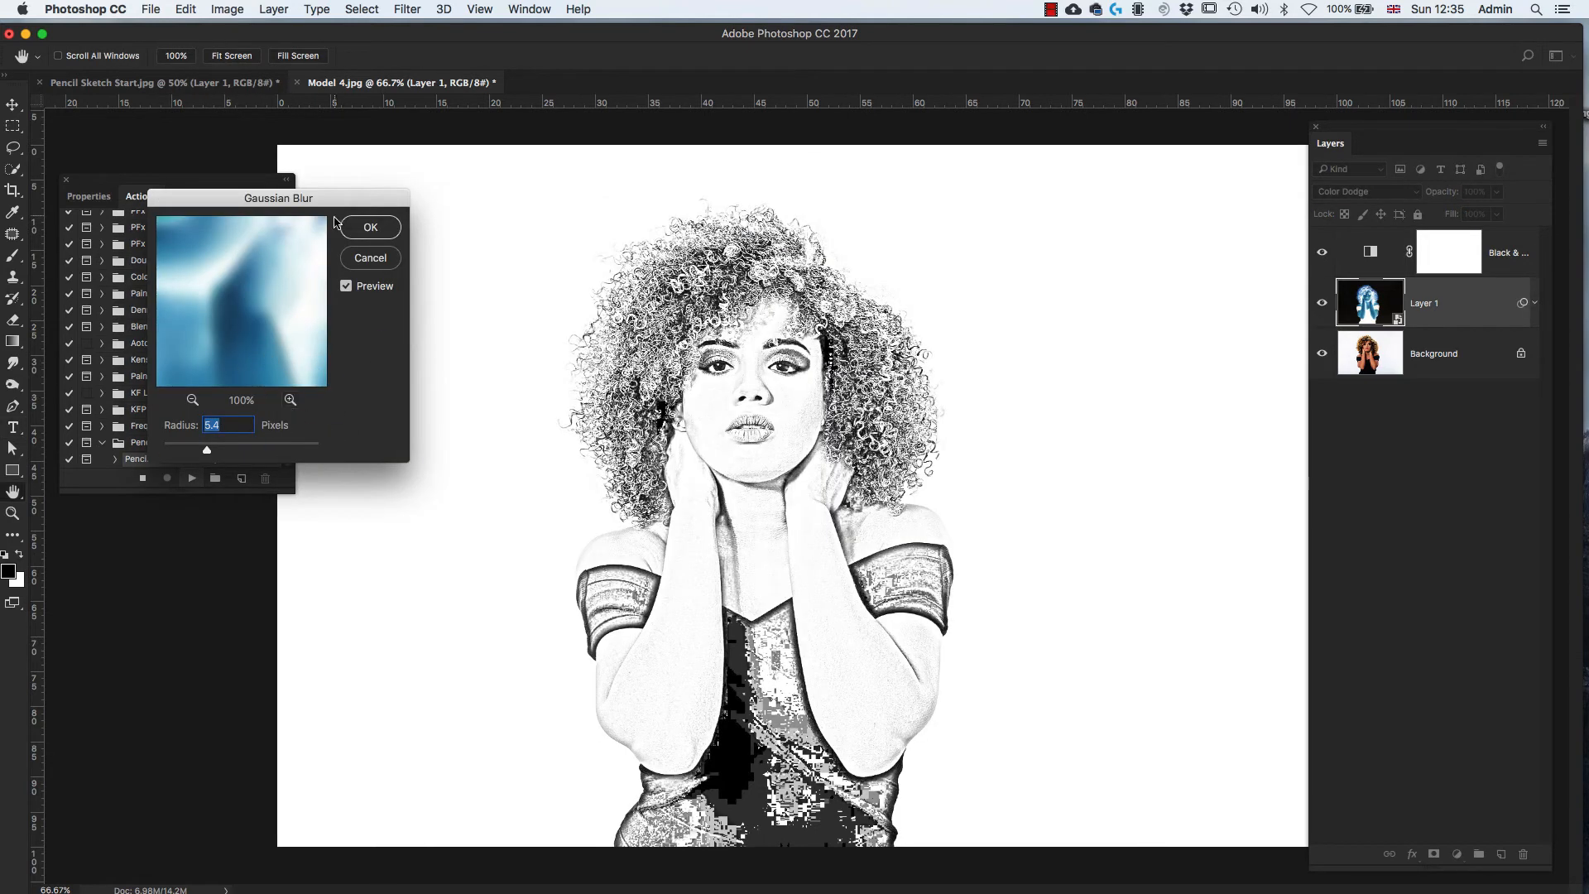
click(371, 227)
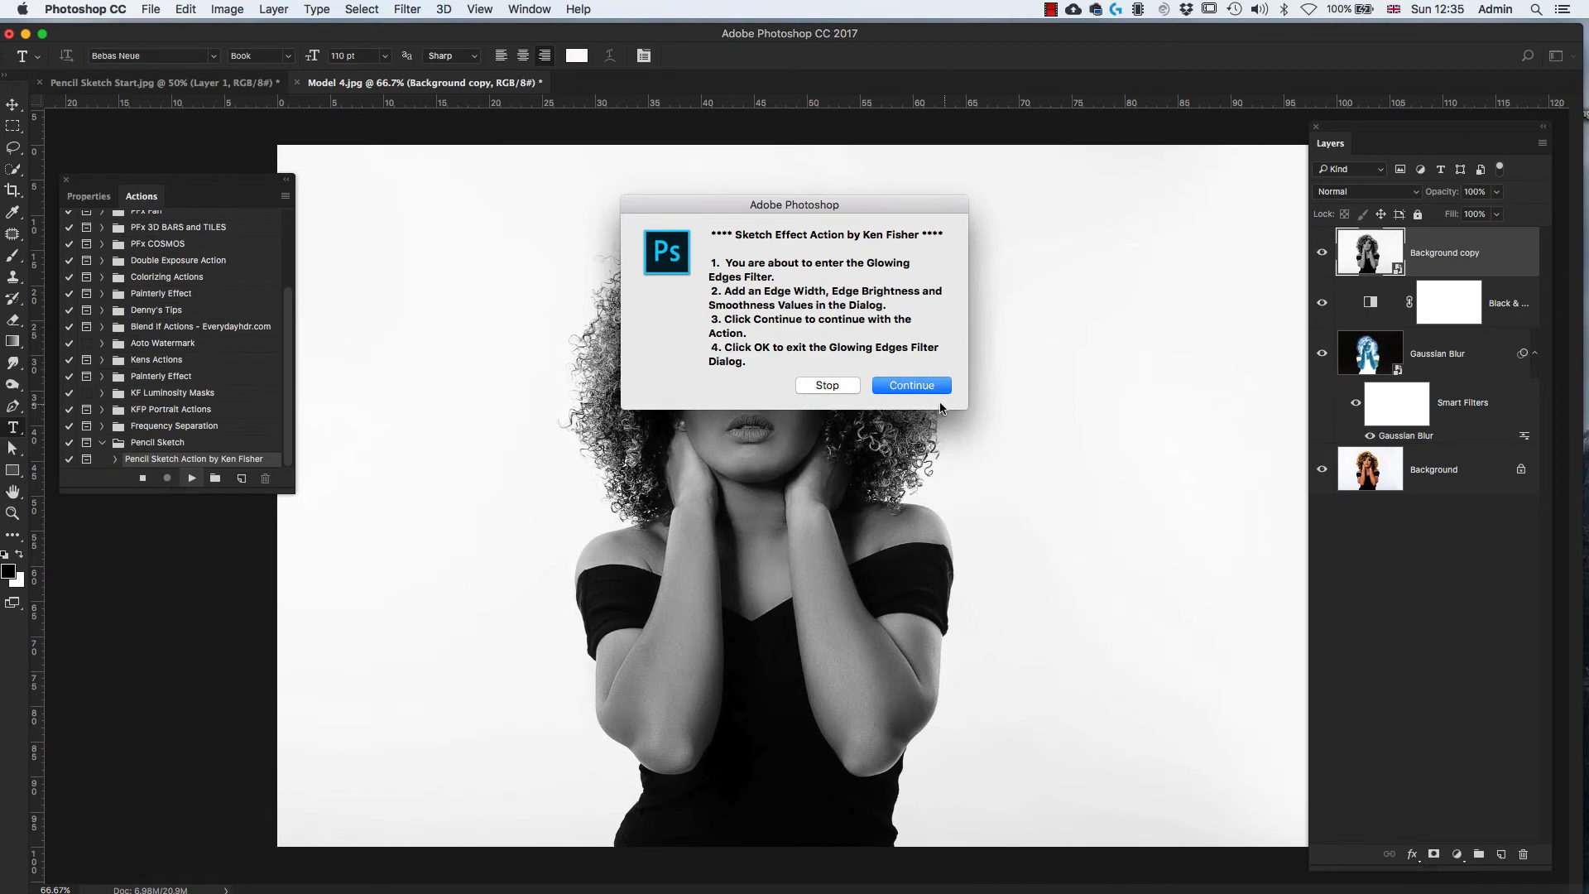
- Accept Glowing Edges at width 1, brightness 6, smoothness 4 and Charcoal at thickness 2, detail 4, balance 47, and finish the action
click(927, 385)
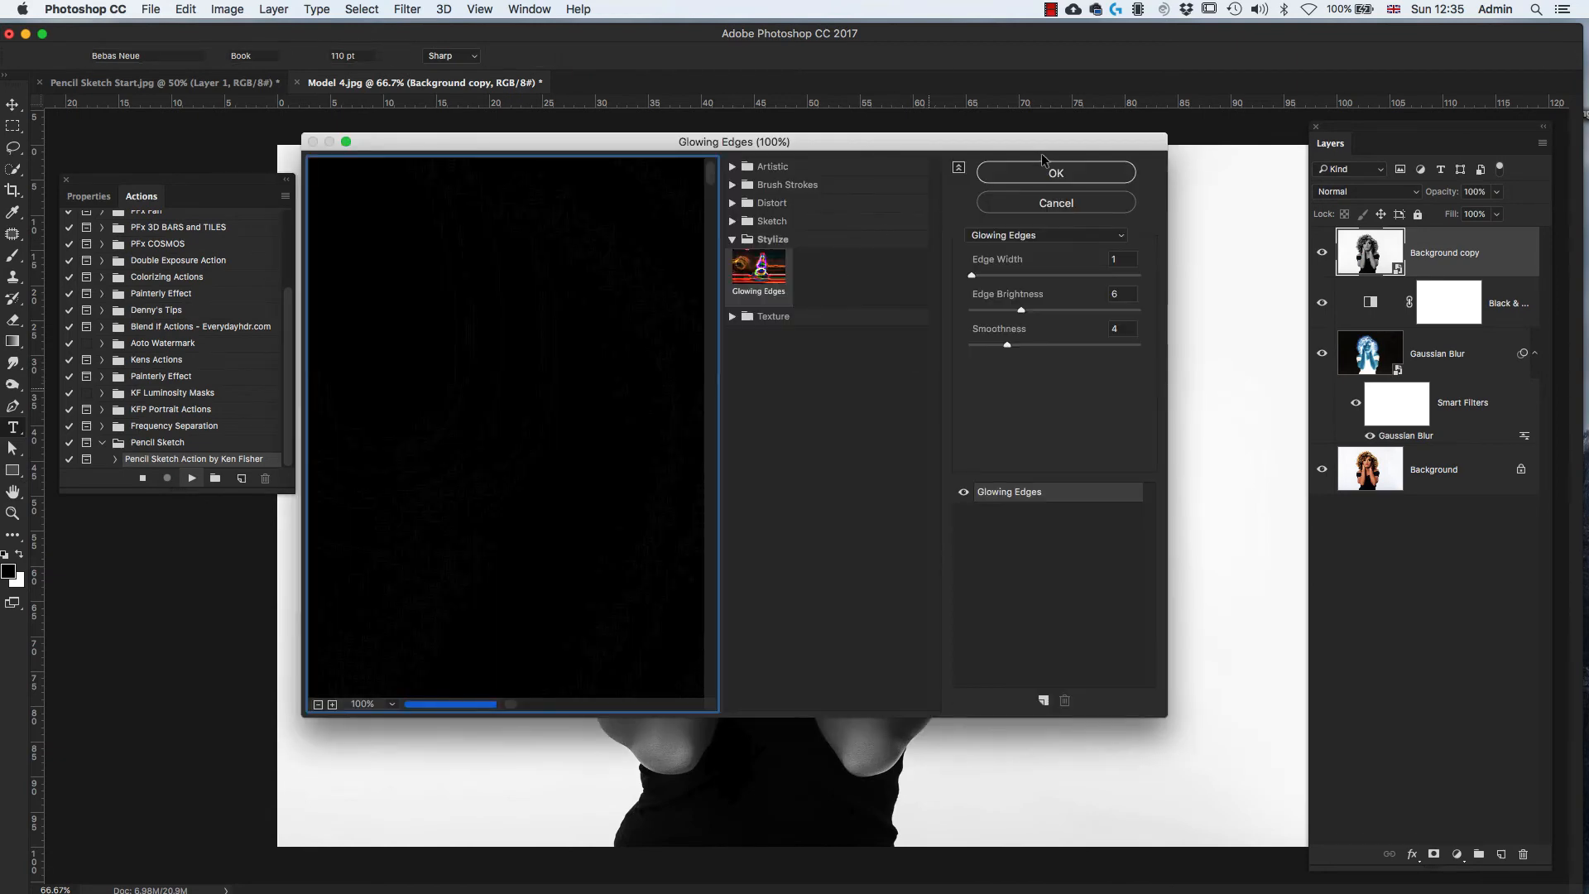
click(1072, 175)
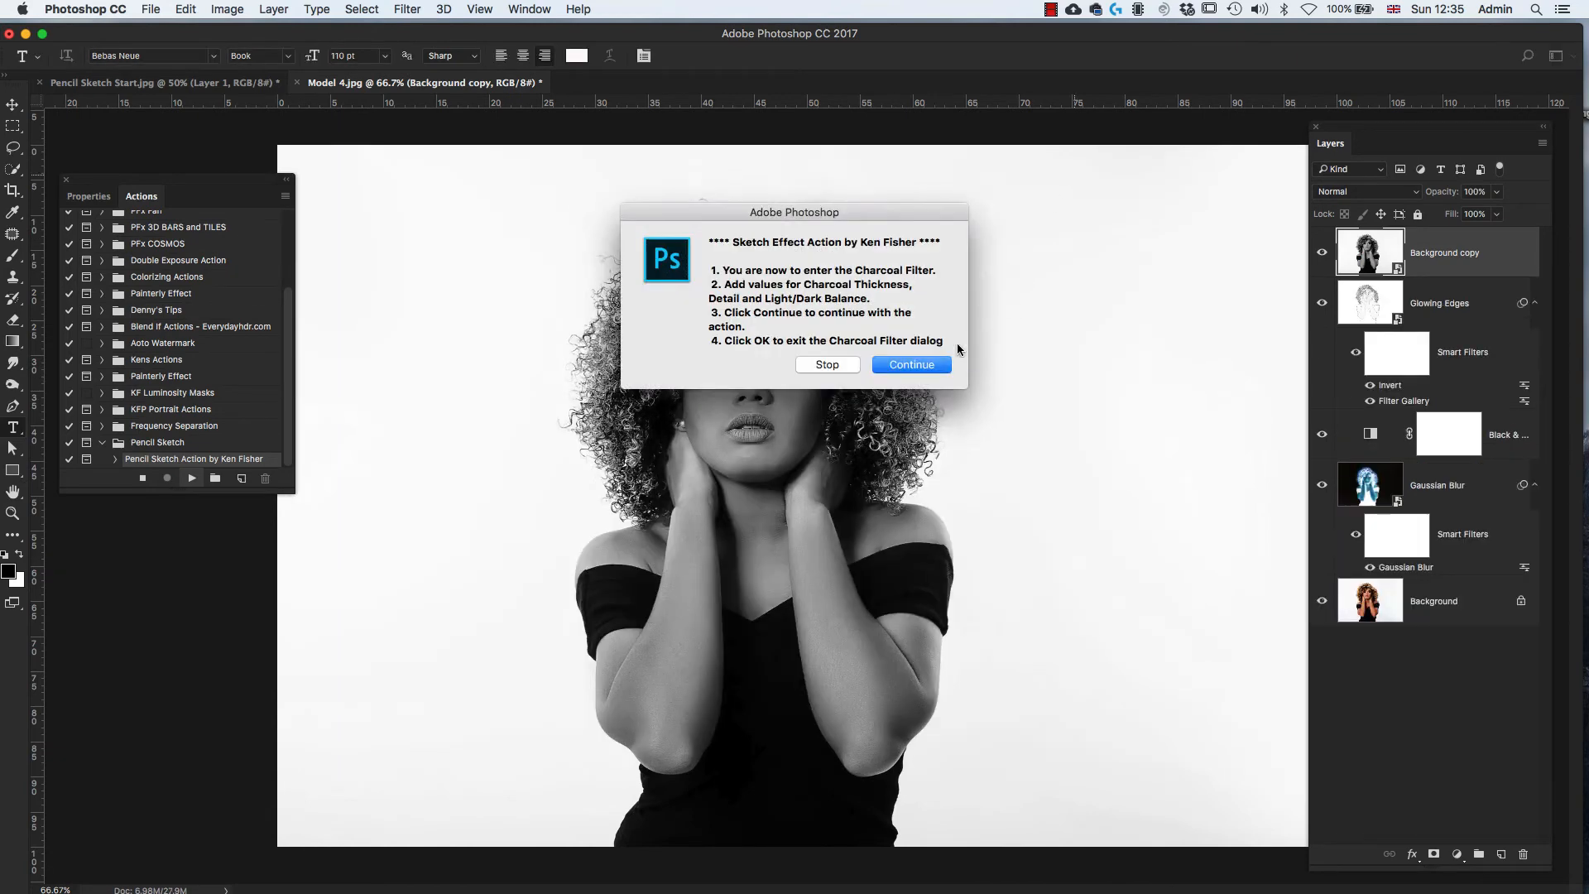
click(911, 364)
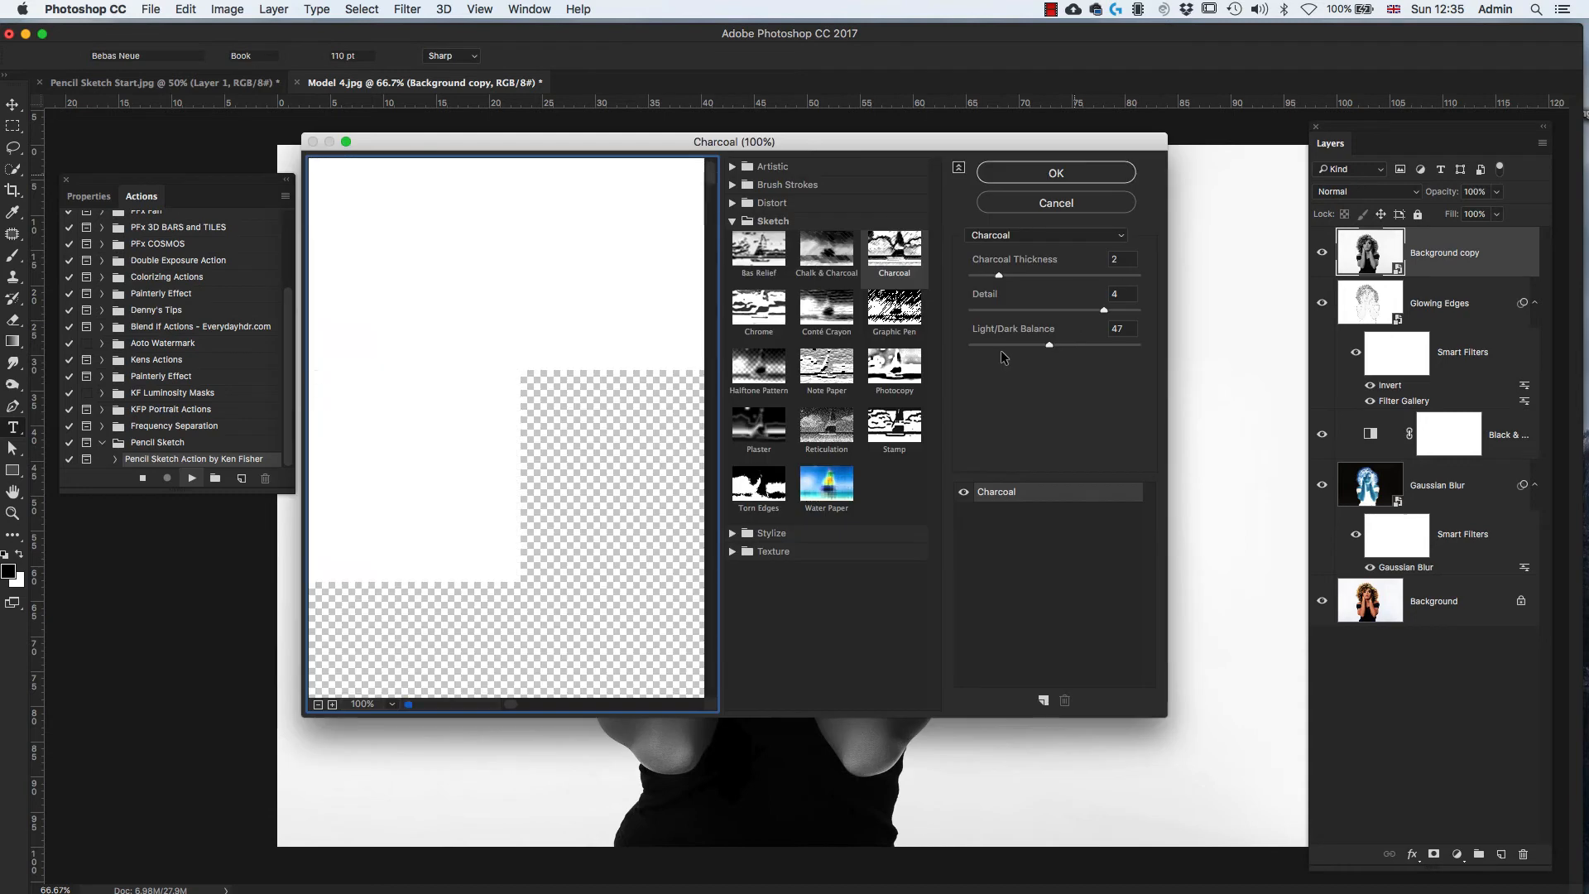
click(1058, 174)
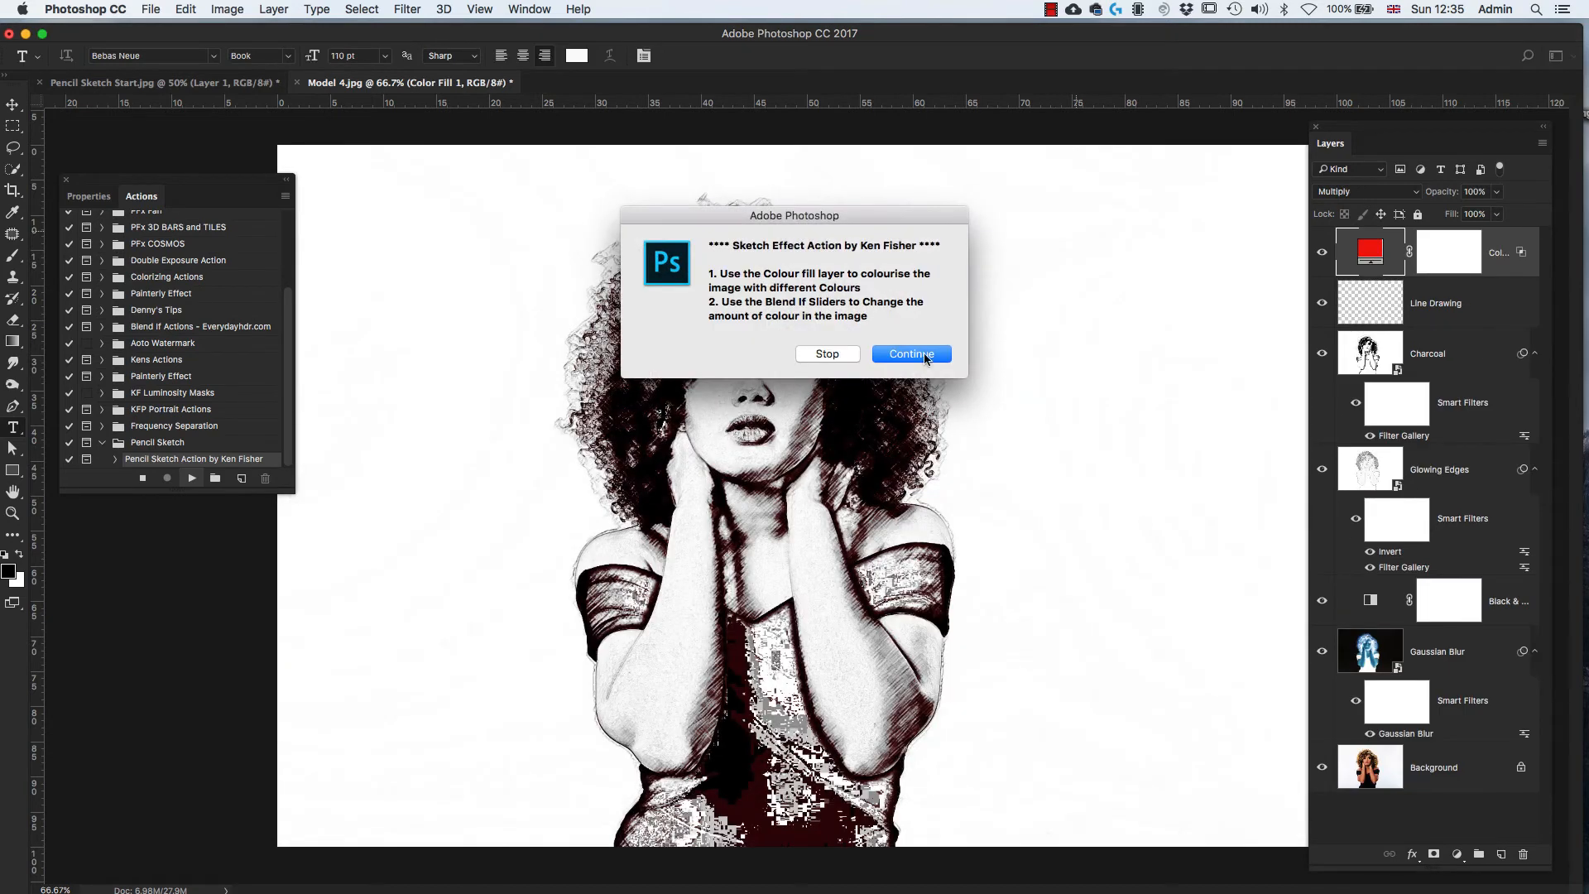
click(911, 356)
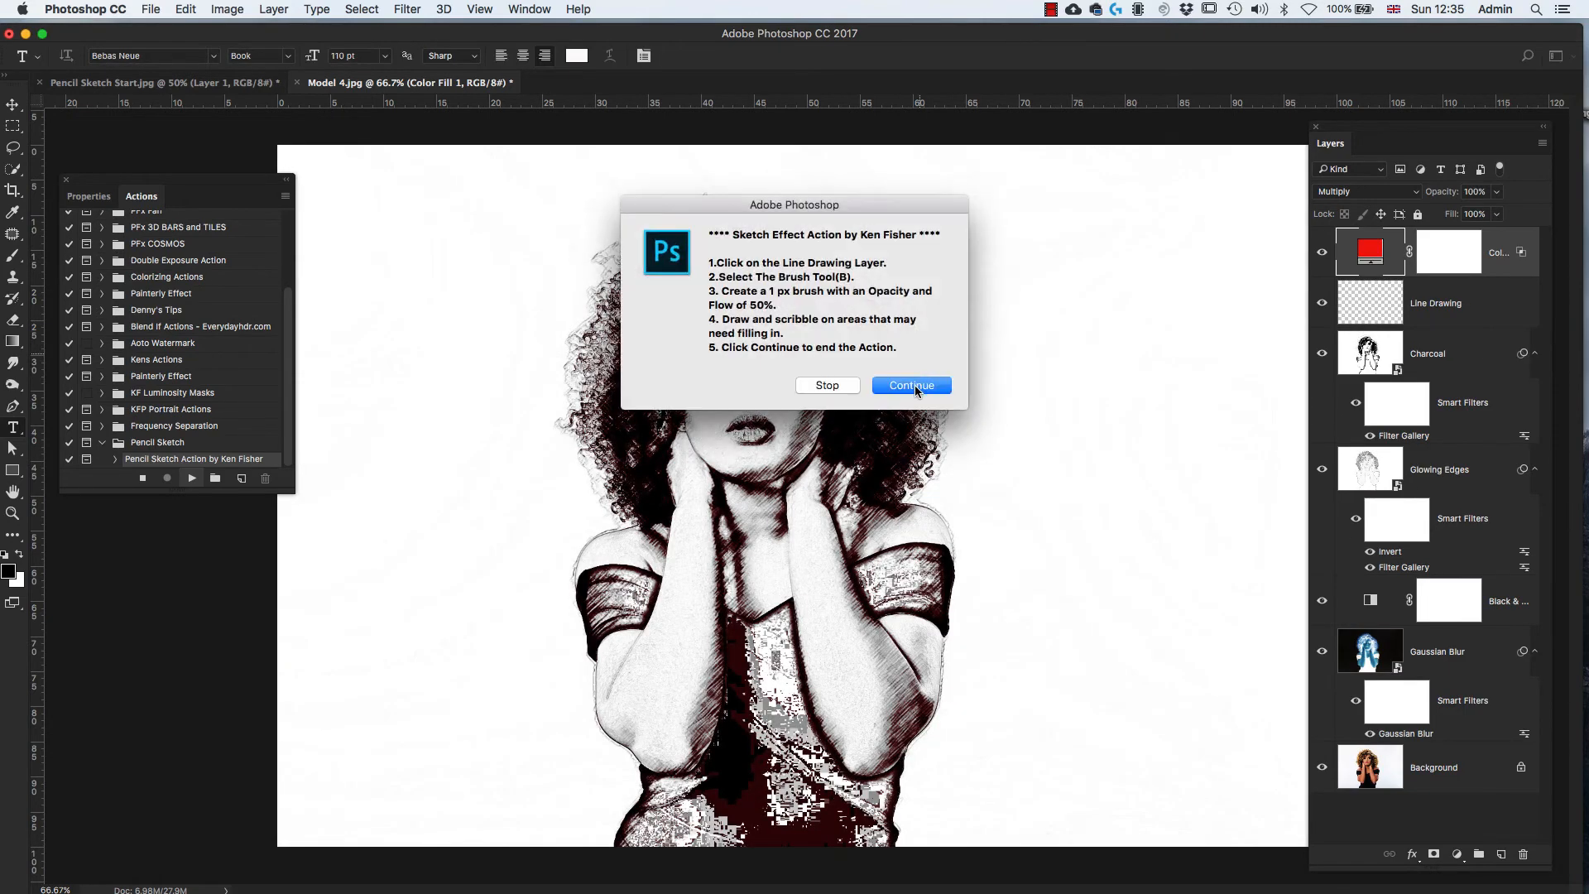
click(916, 384)
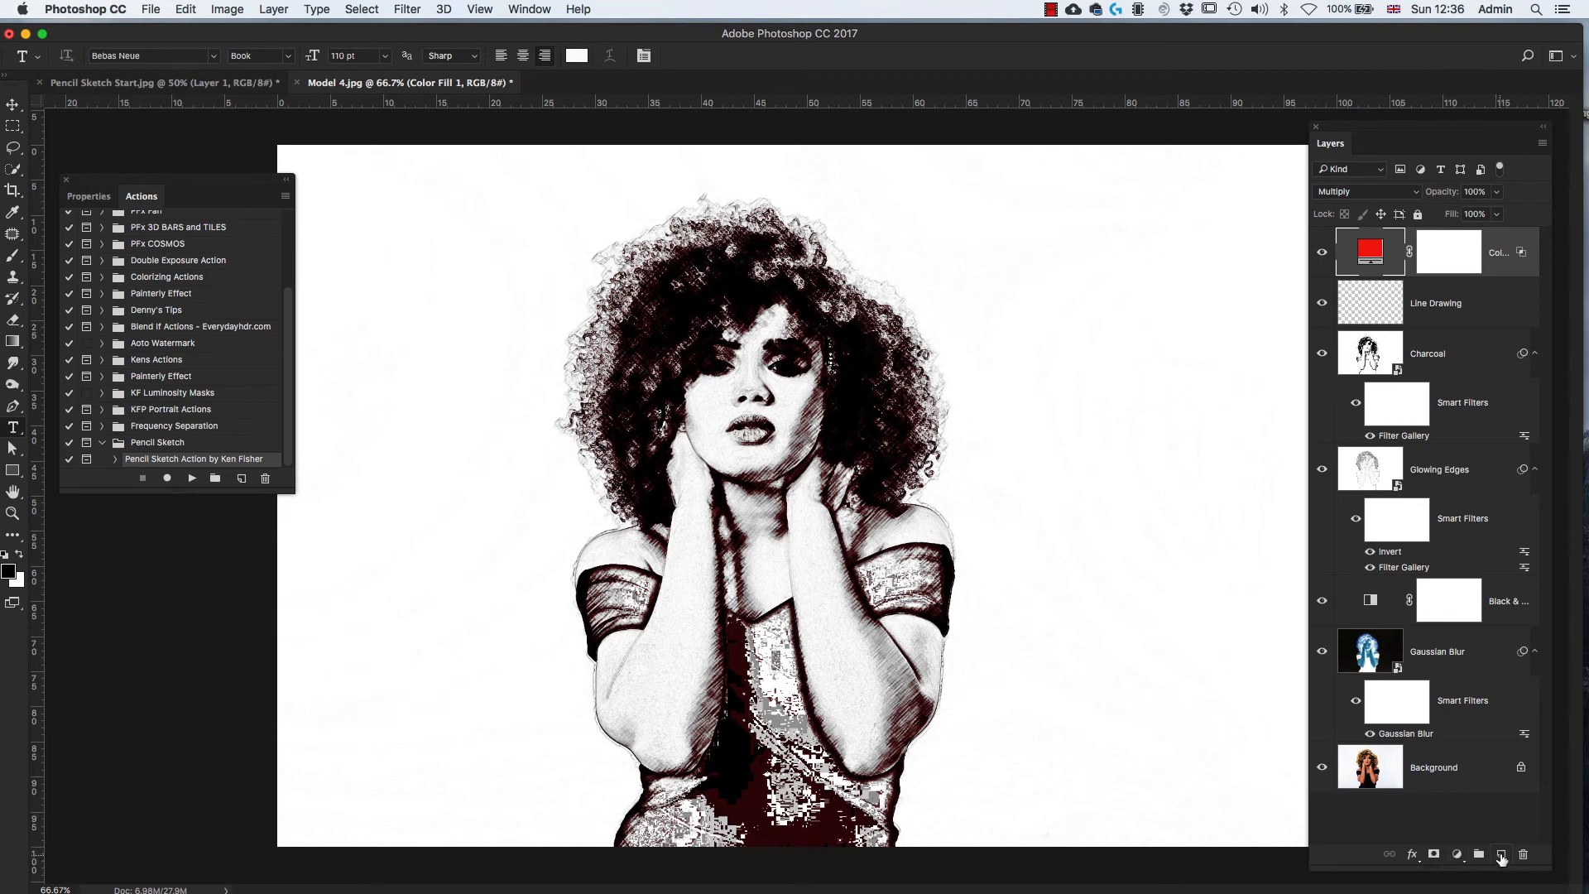
- Add a new layer above the red fill layer and name it Dress
click(1501, 854)
double_click(1423, 253)
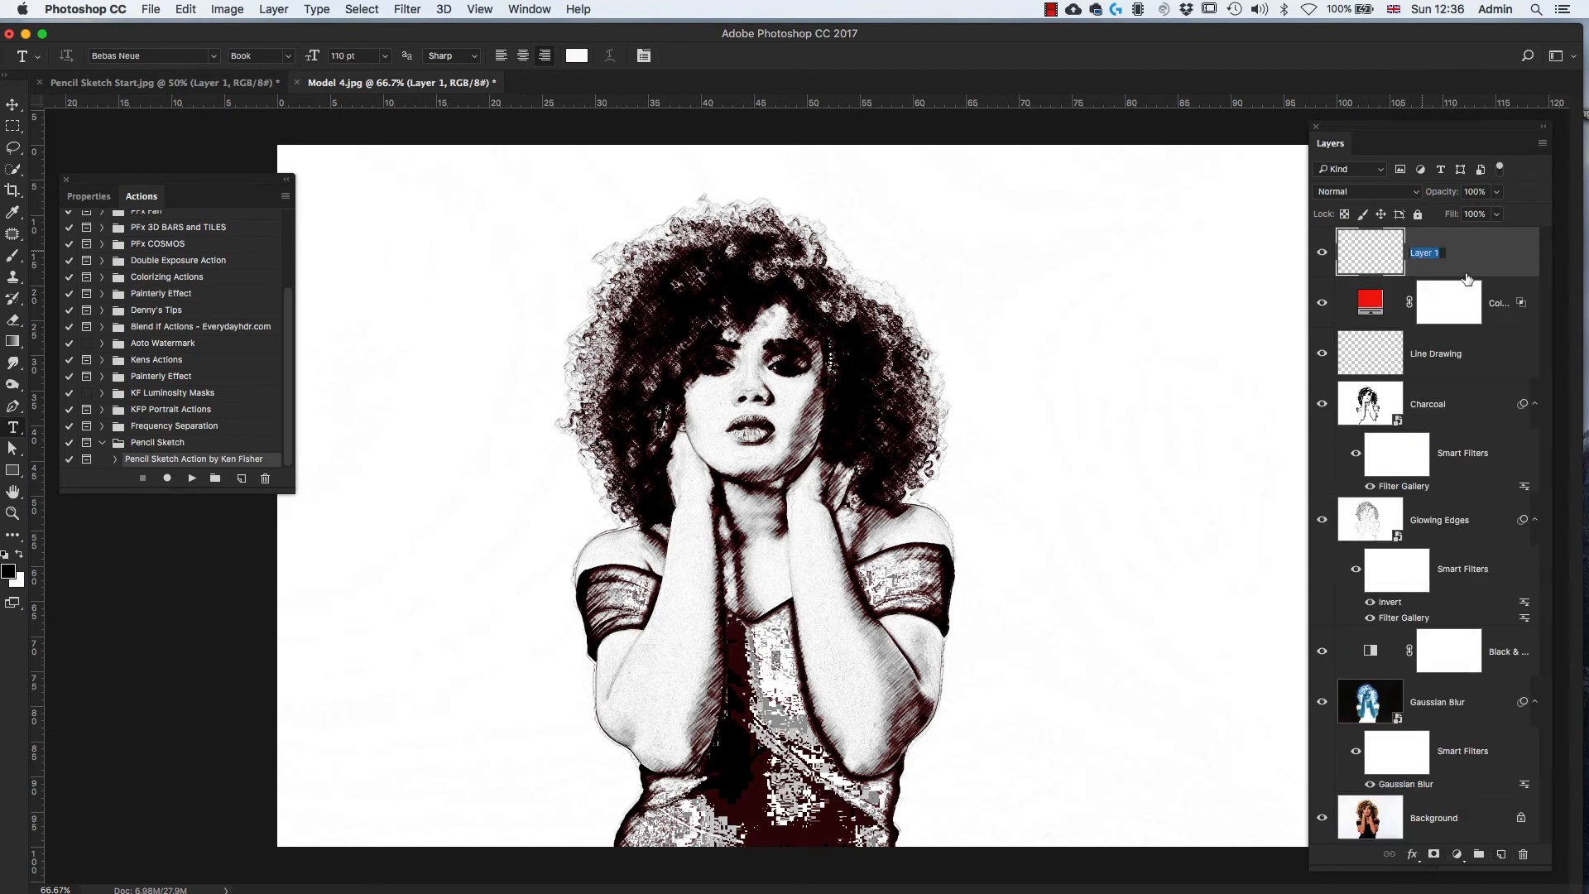
text(Dress)
key(Return)
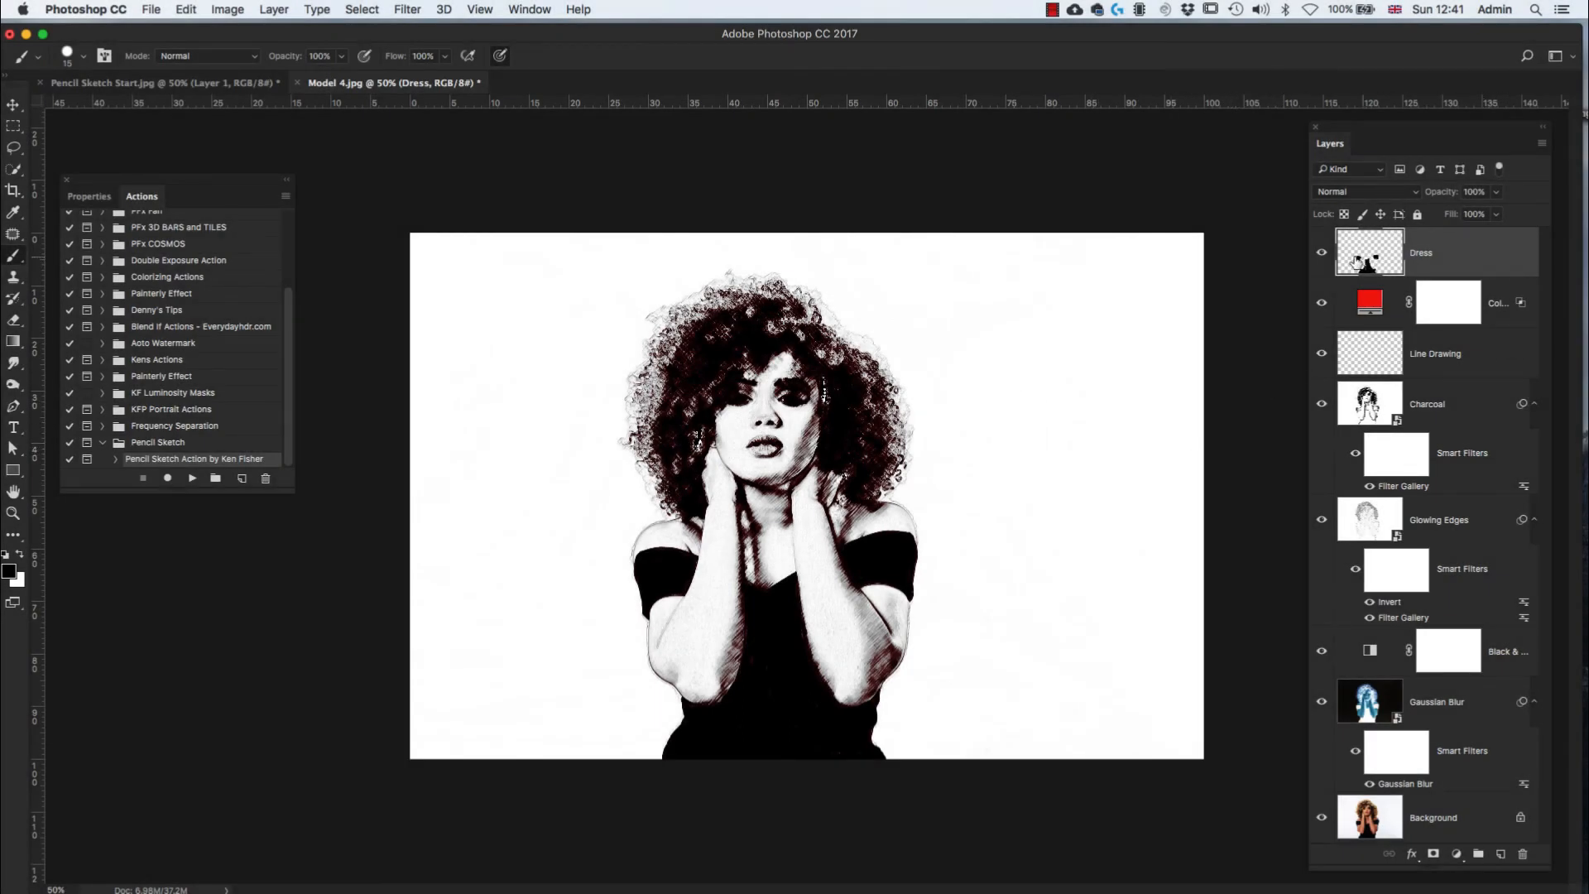
- Compare the sketch with the Dress layer hidden and shown
click(1322, 256)
click(1322, 258)
click(1324, 258)
click(1322, 256)
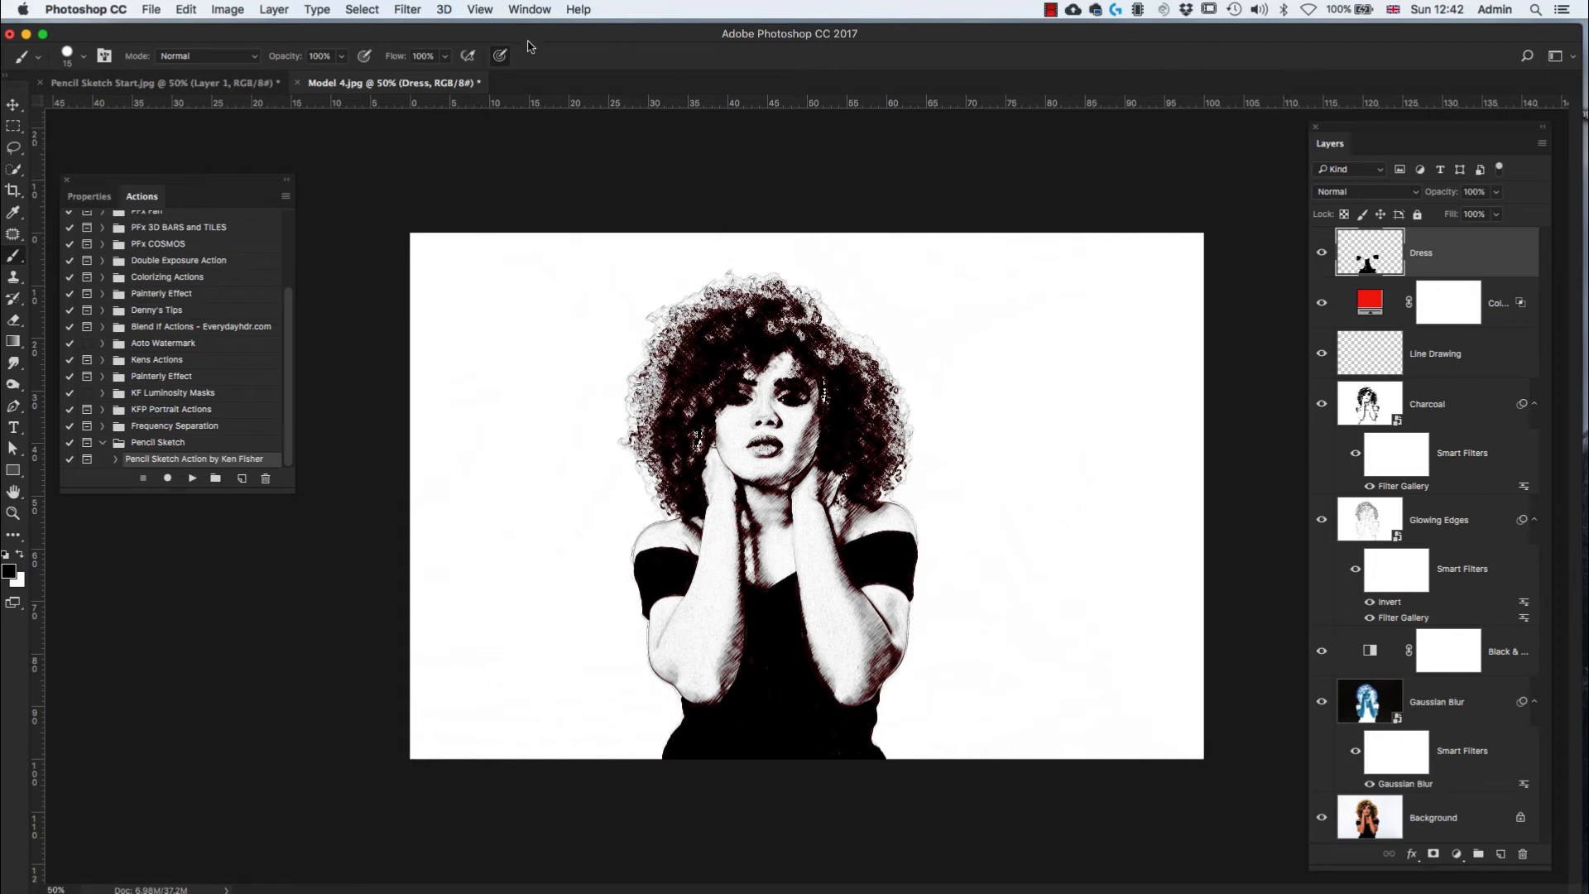
- Choose the 2244 px pencil-scribble brush from the end of the brush presets
click(108, 58)
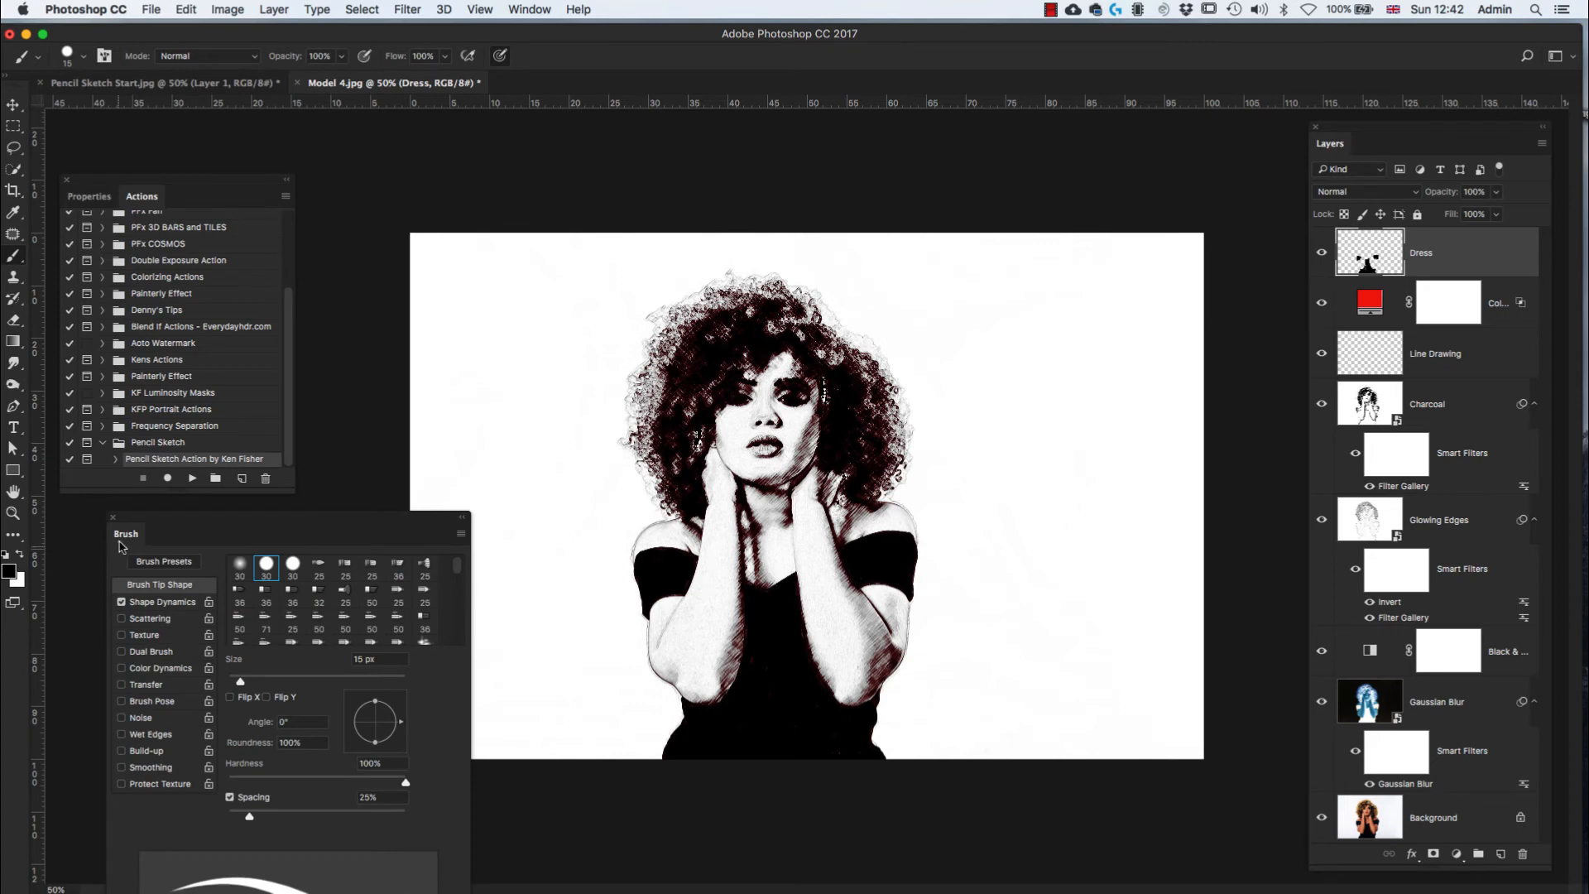
mouse_move(120, 545)
mouse_down()
mouse_move(1020, 341)
mouse_move(999, 172)
mouse_move(1006, 222)
mouse_up()
click(1030, 246)
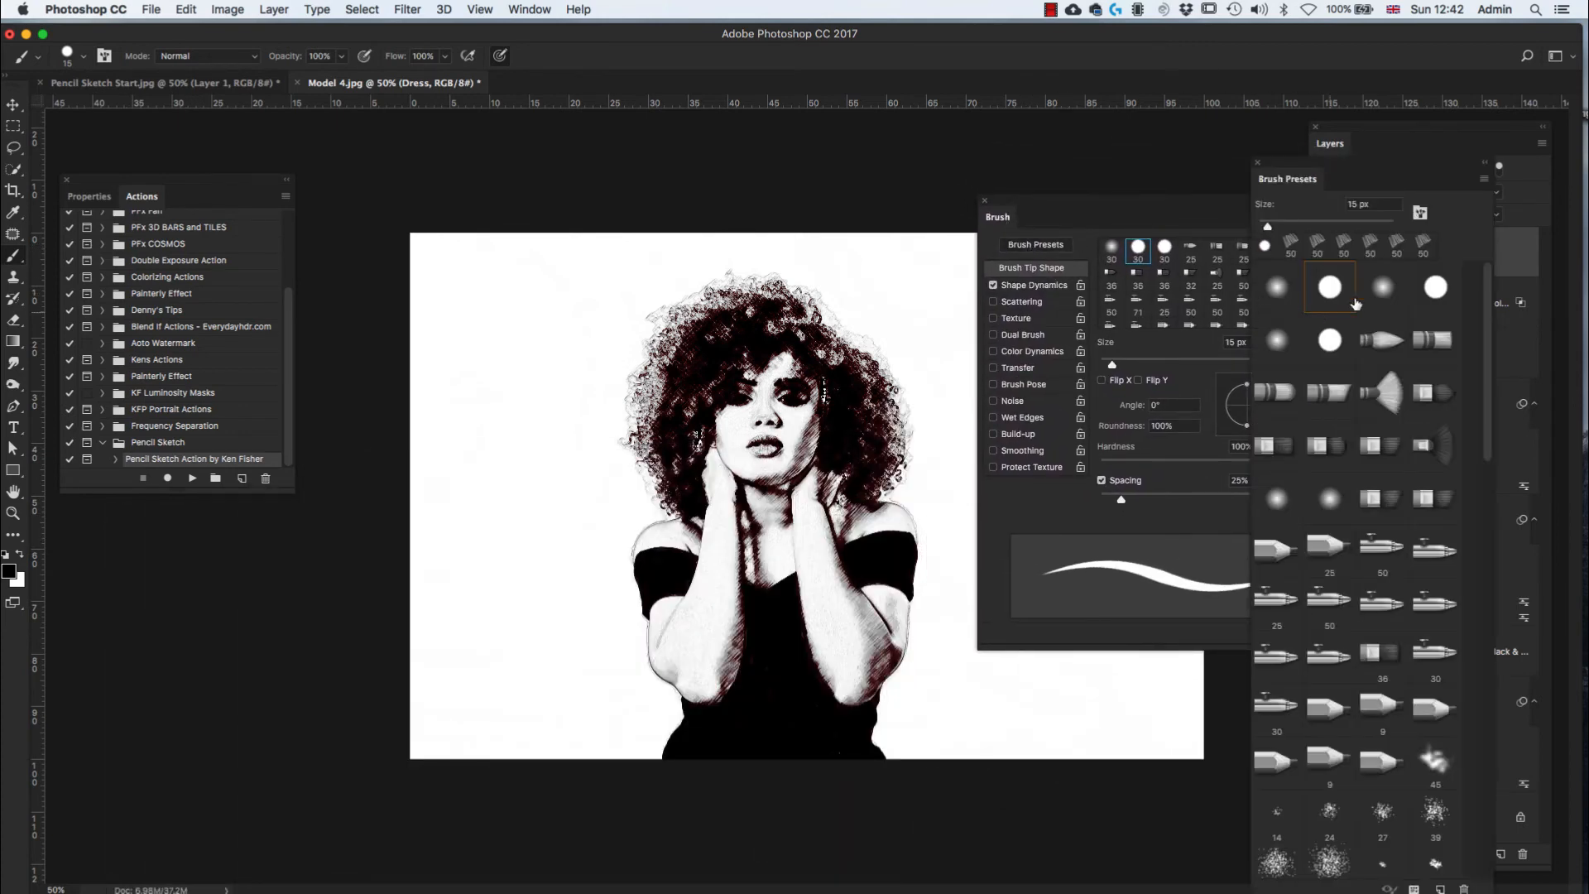
drag(1487, 294, 1449, 825)
mouse_move(1487, 757)
mouse_down()
mouse_move(1493, 327)
mouse_move(1473, 807)
mouse_up()
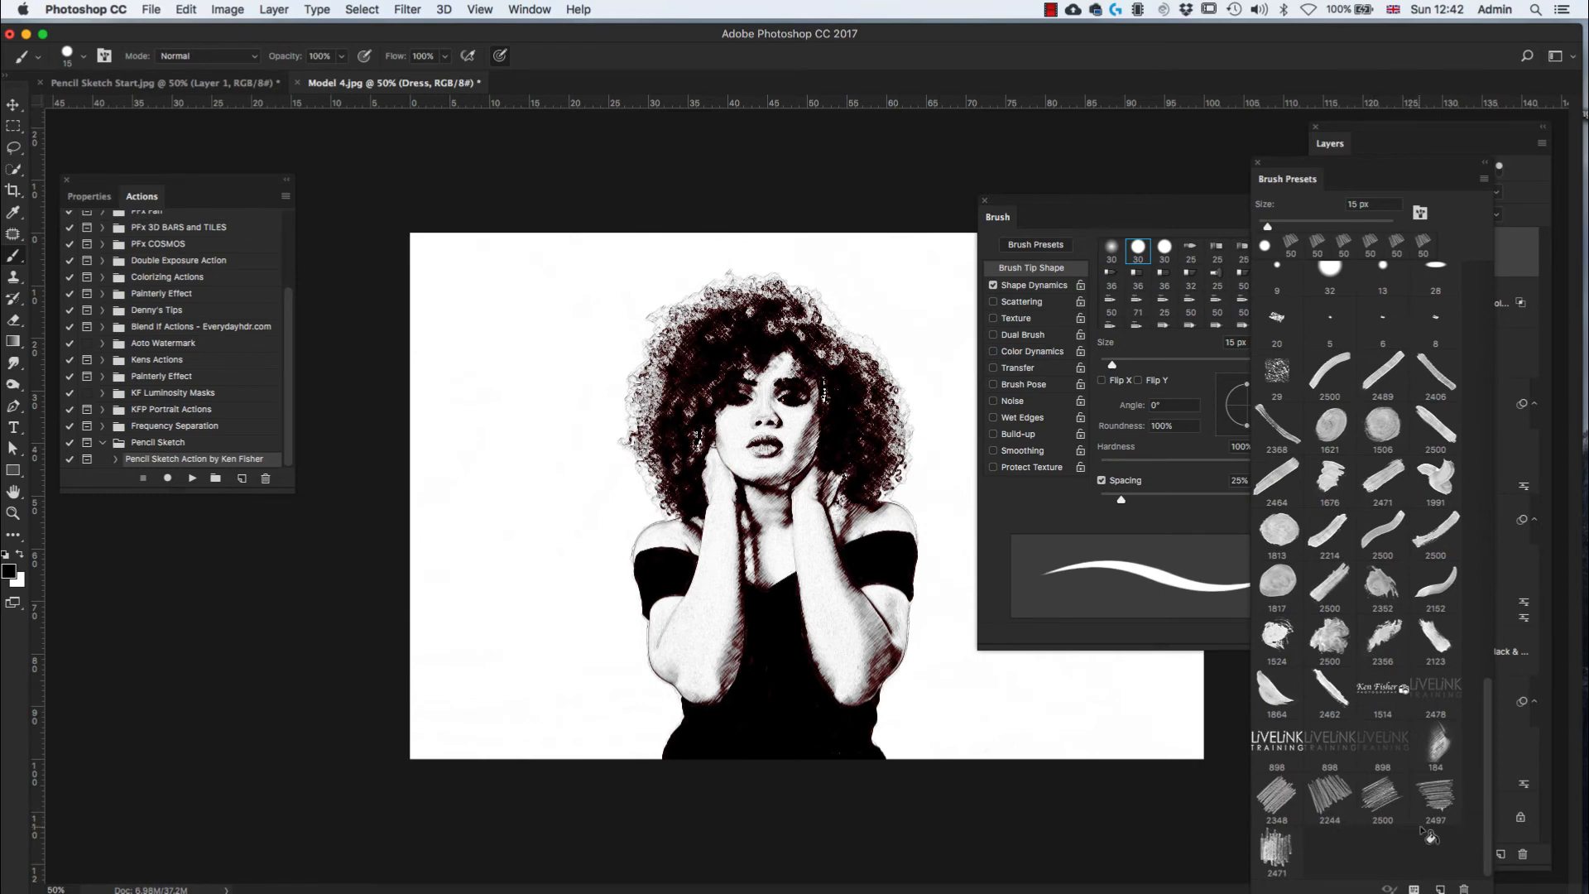
click(1319, 794)
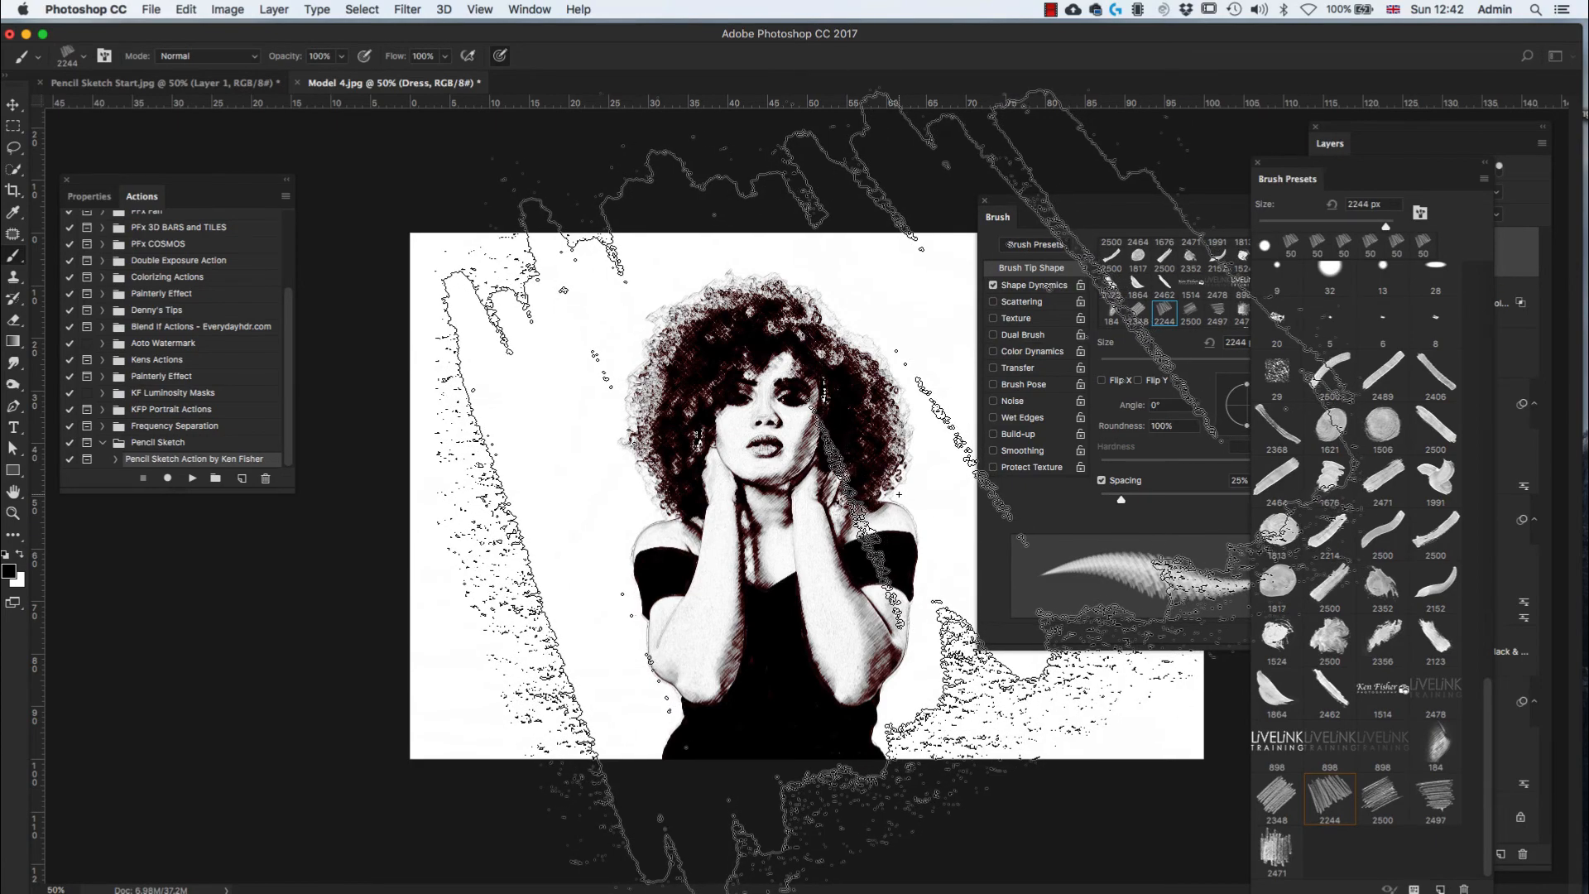
- Reduce the scribble brush's size to 30 px
key(bracketleft)
key(bracketleft)
key(bracketleft)
key(bracketleft)
key(bracketleft)
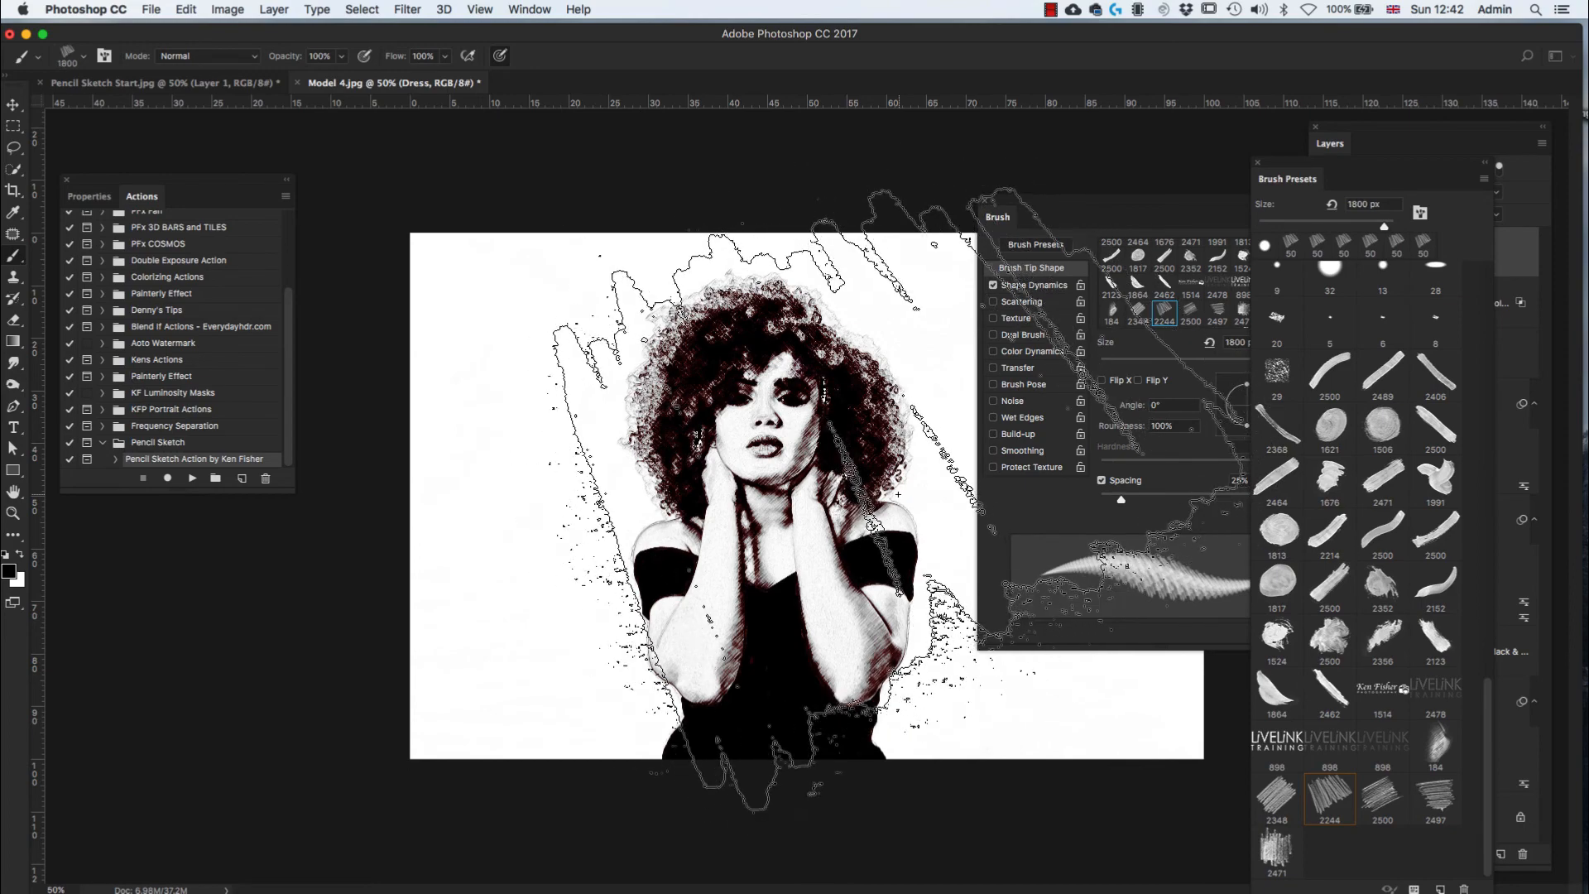
key(bracketleft)
key(bracketleft)
key(bracketleft)
key(bracketleft)
key(bracketleft)
key(bracketleft)
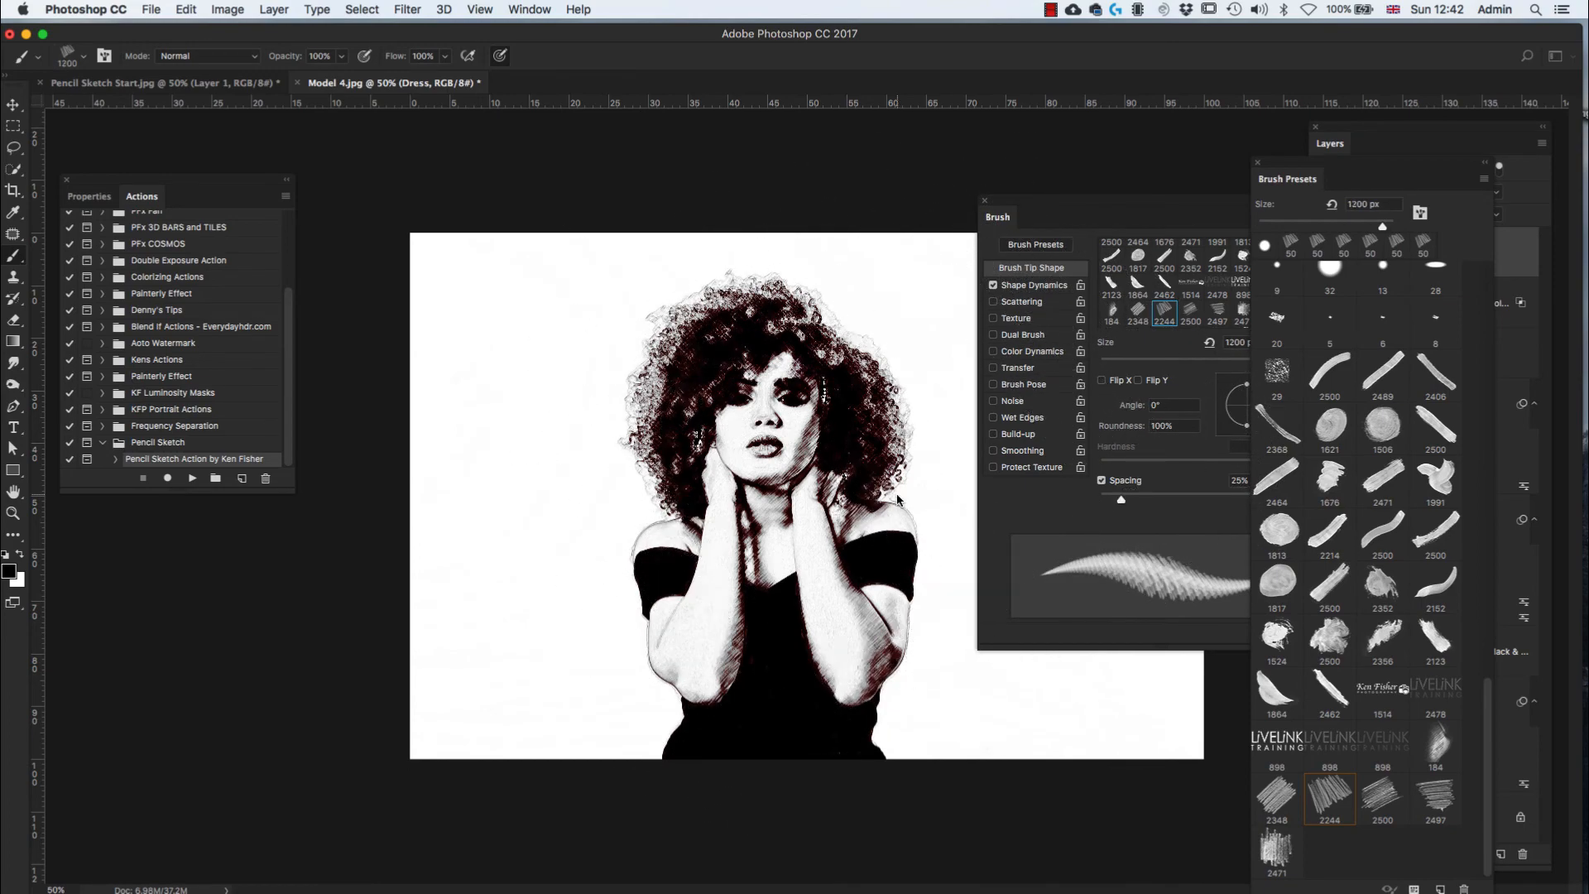
key(bracketleft)
key(bracketleft)
key(bracketleft)
key(bracketleft)
key(bracketleft)
key(bracketleft)
key(bracketleft)
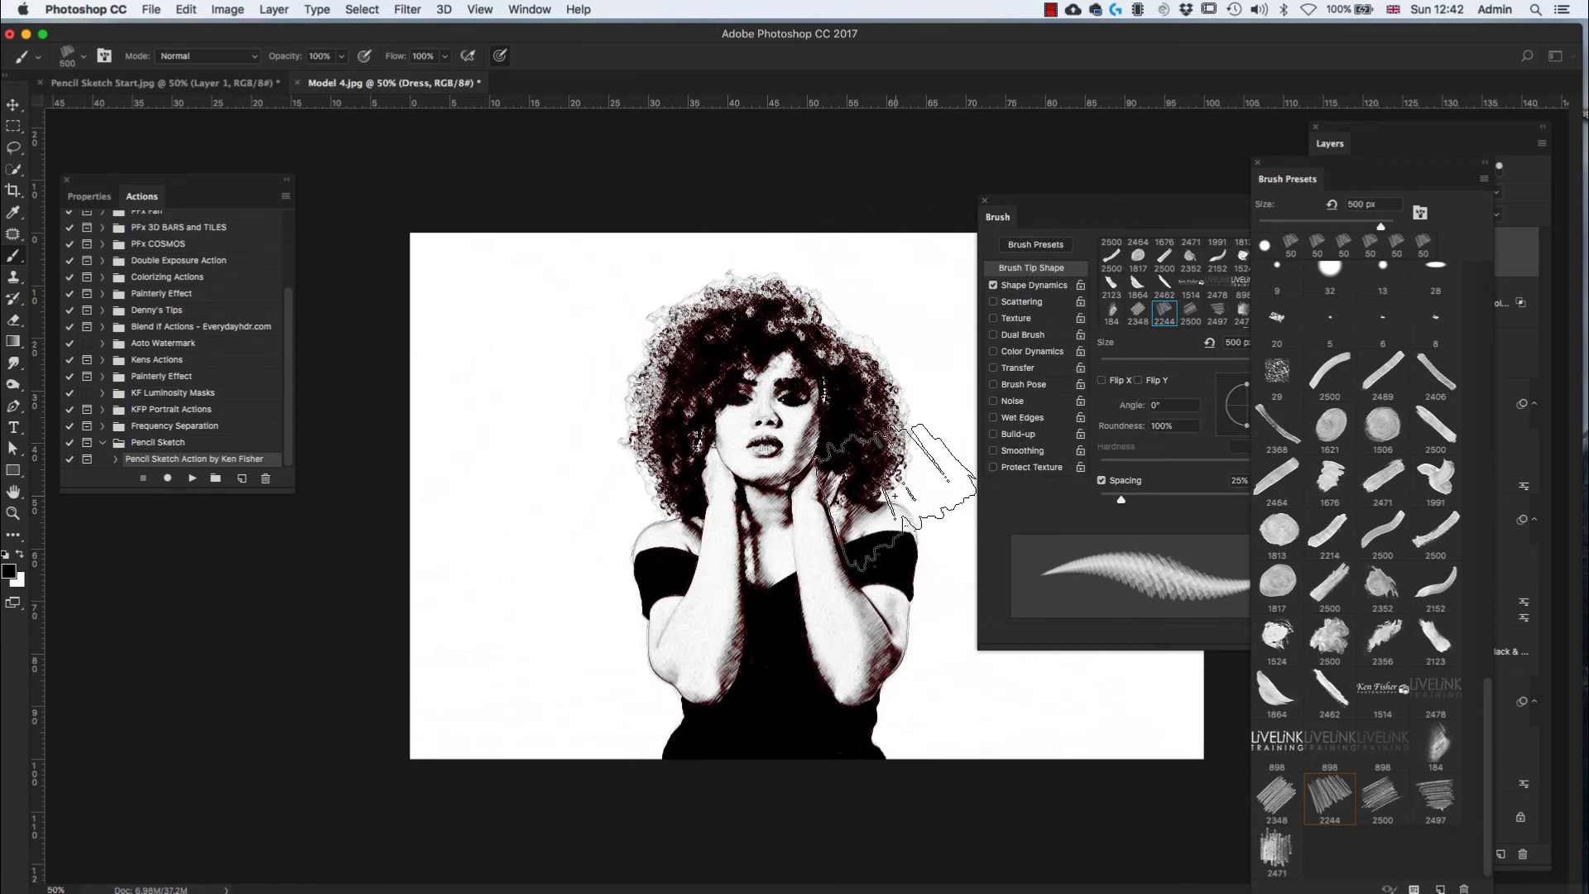
key(bracketleft)
key(bracketleft)
key(bracketleft)
key(bracketleft)
key(bracketleft)
key(bracketleft)
key(bracketleft)
key(bracketleft)
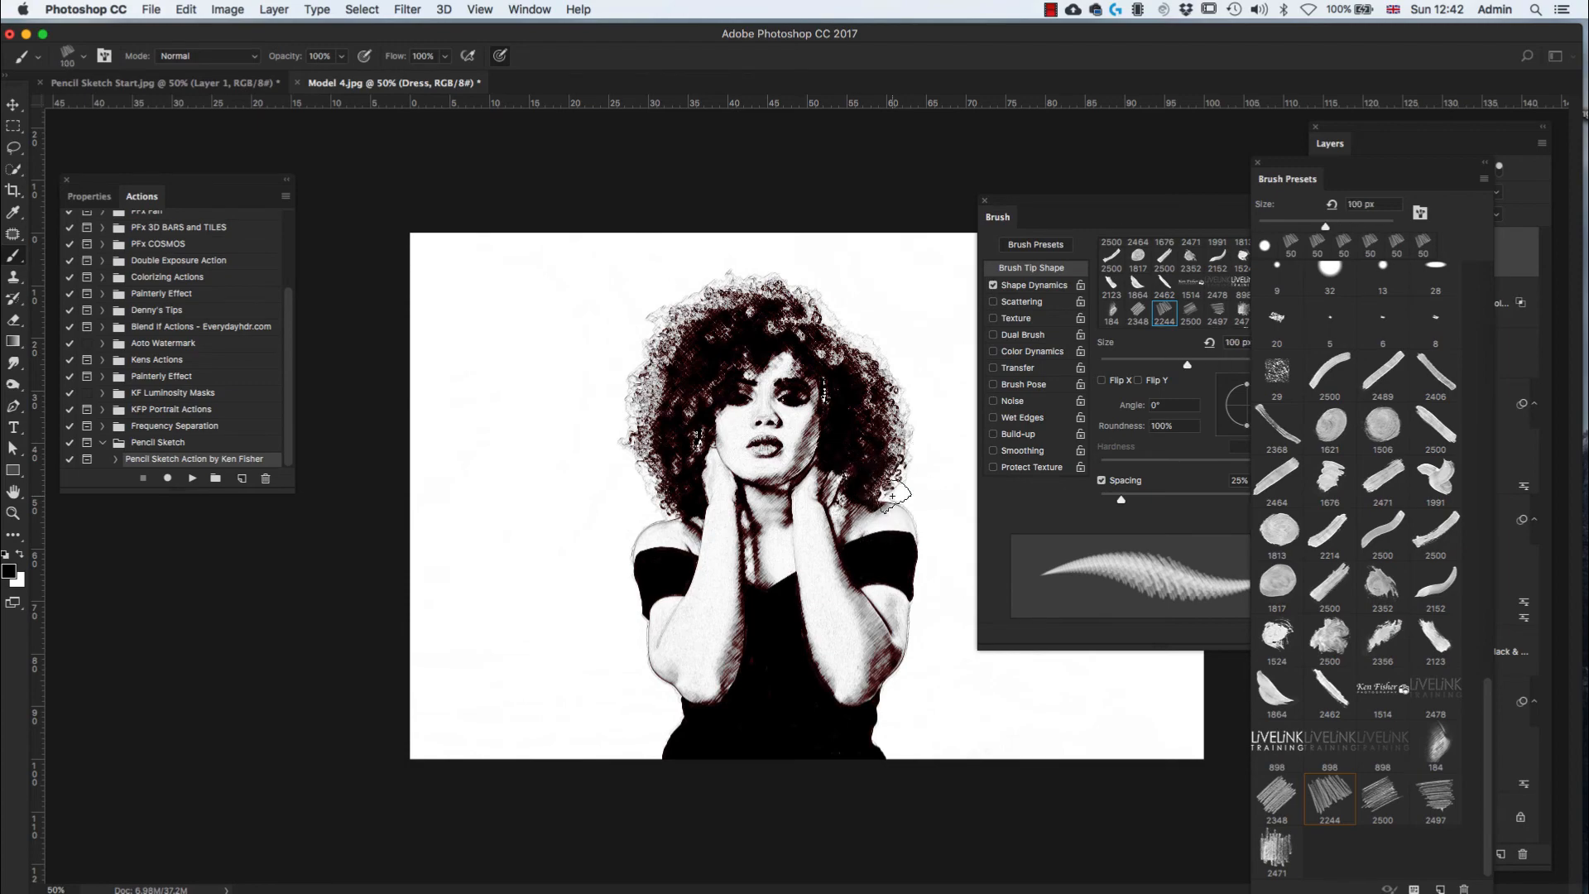
key(bracketleft)
key(bracketleft)
key(bracketleft)
key(bracketleft)
key(bracketleft)
key(bracketleft)
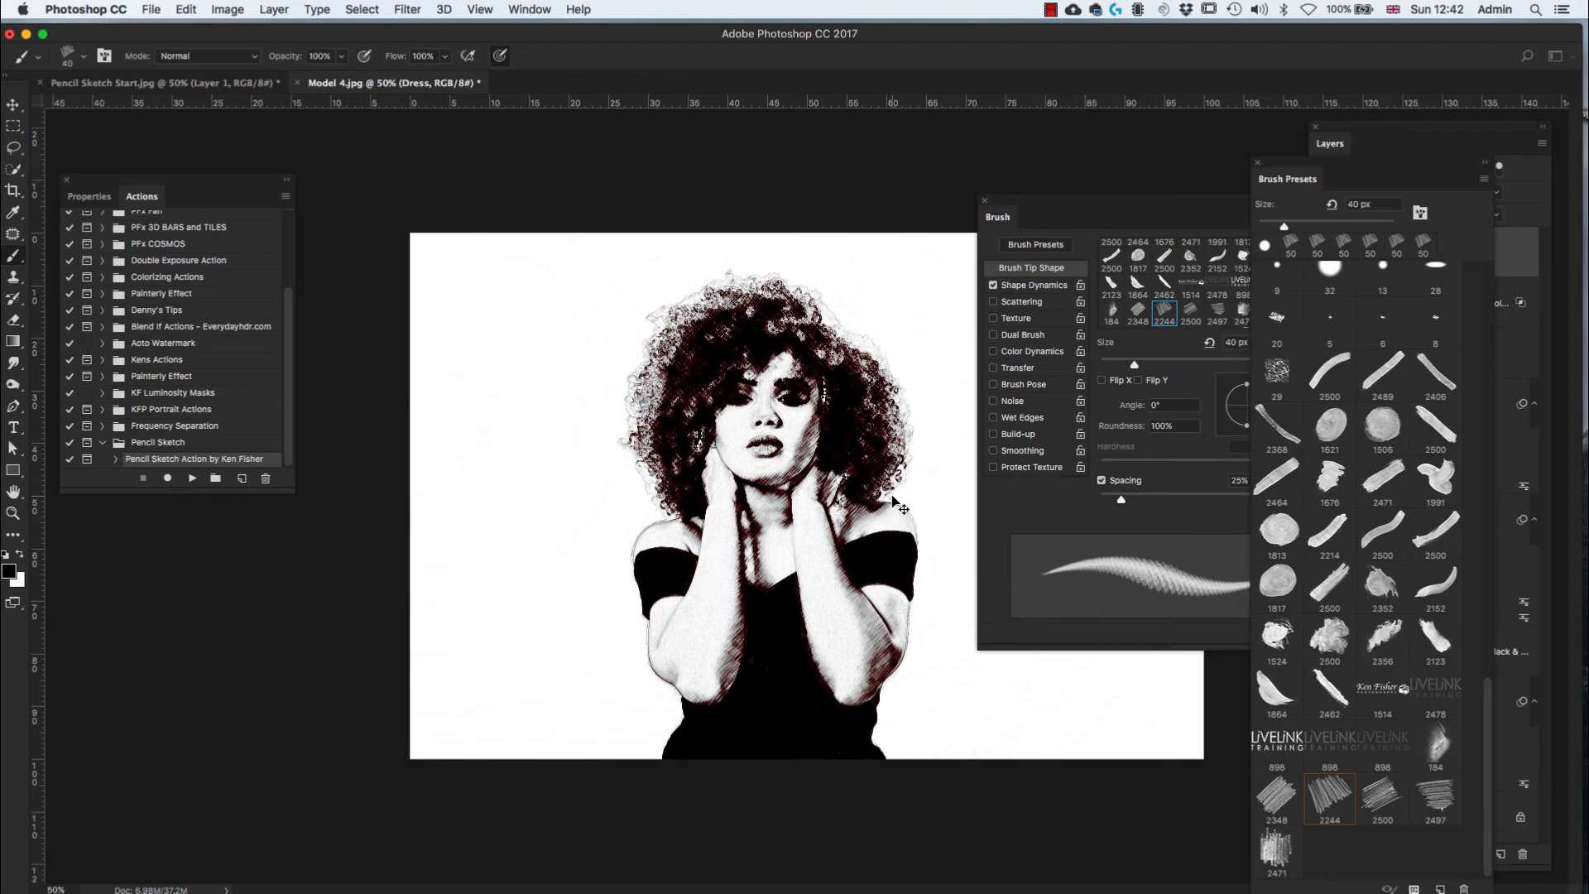
key(bracketleft)
- Enlarge the brush to 40 px to fit the hair curls just above the shoulder
scroll(898, 506, up, 3)
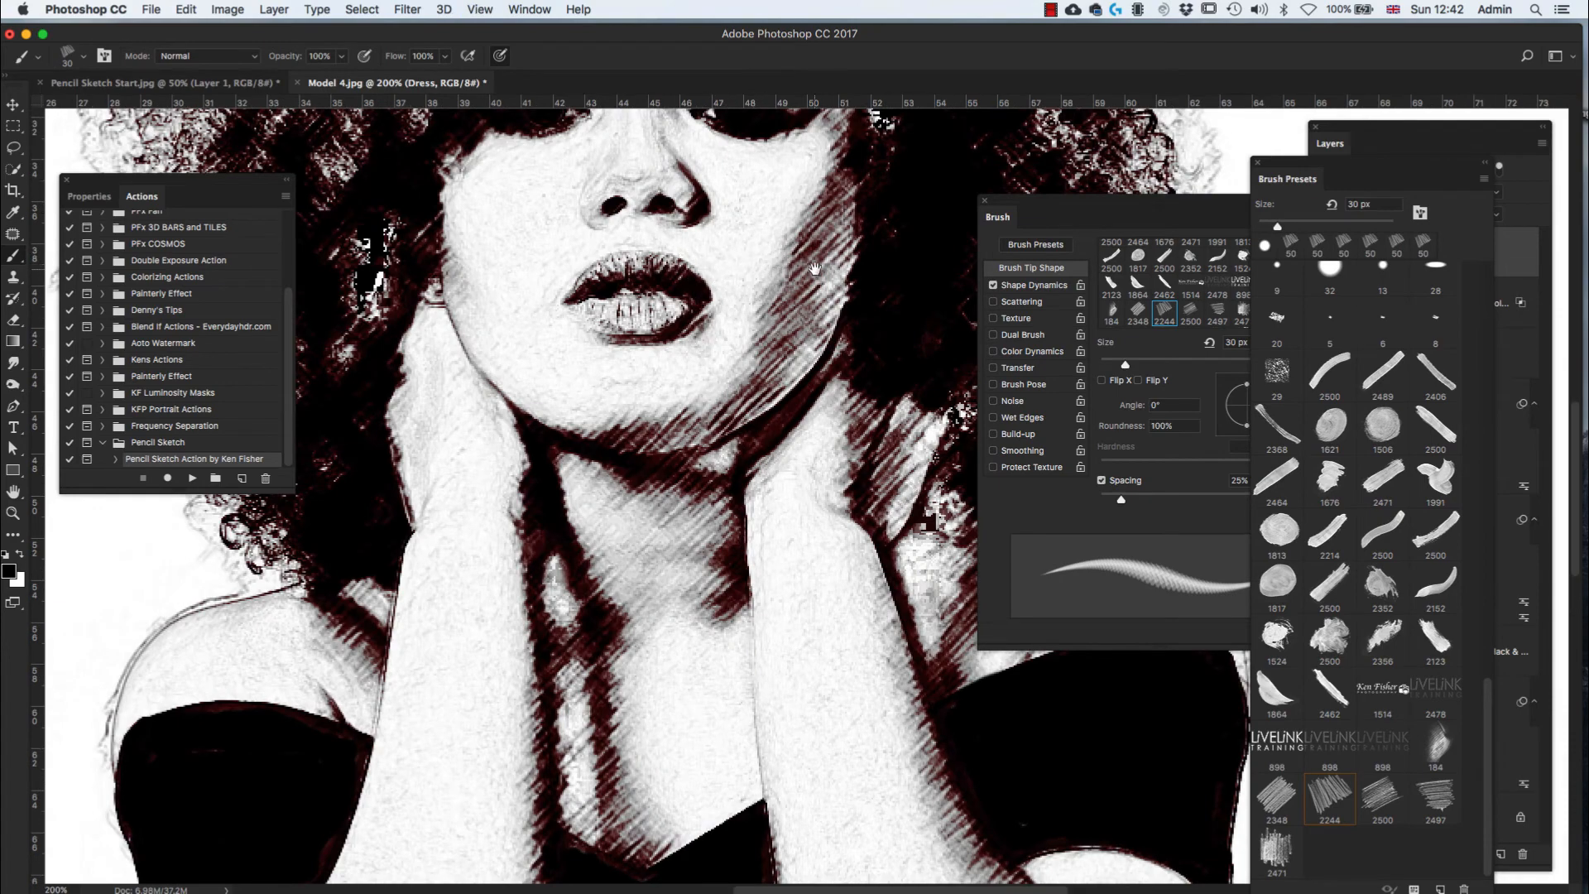
drag(840, 271, 462, 477)
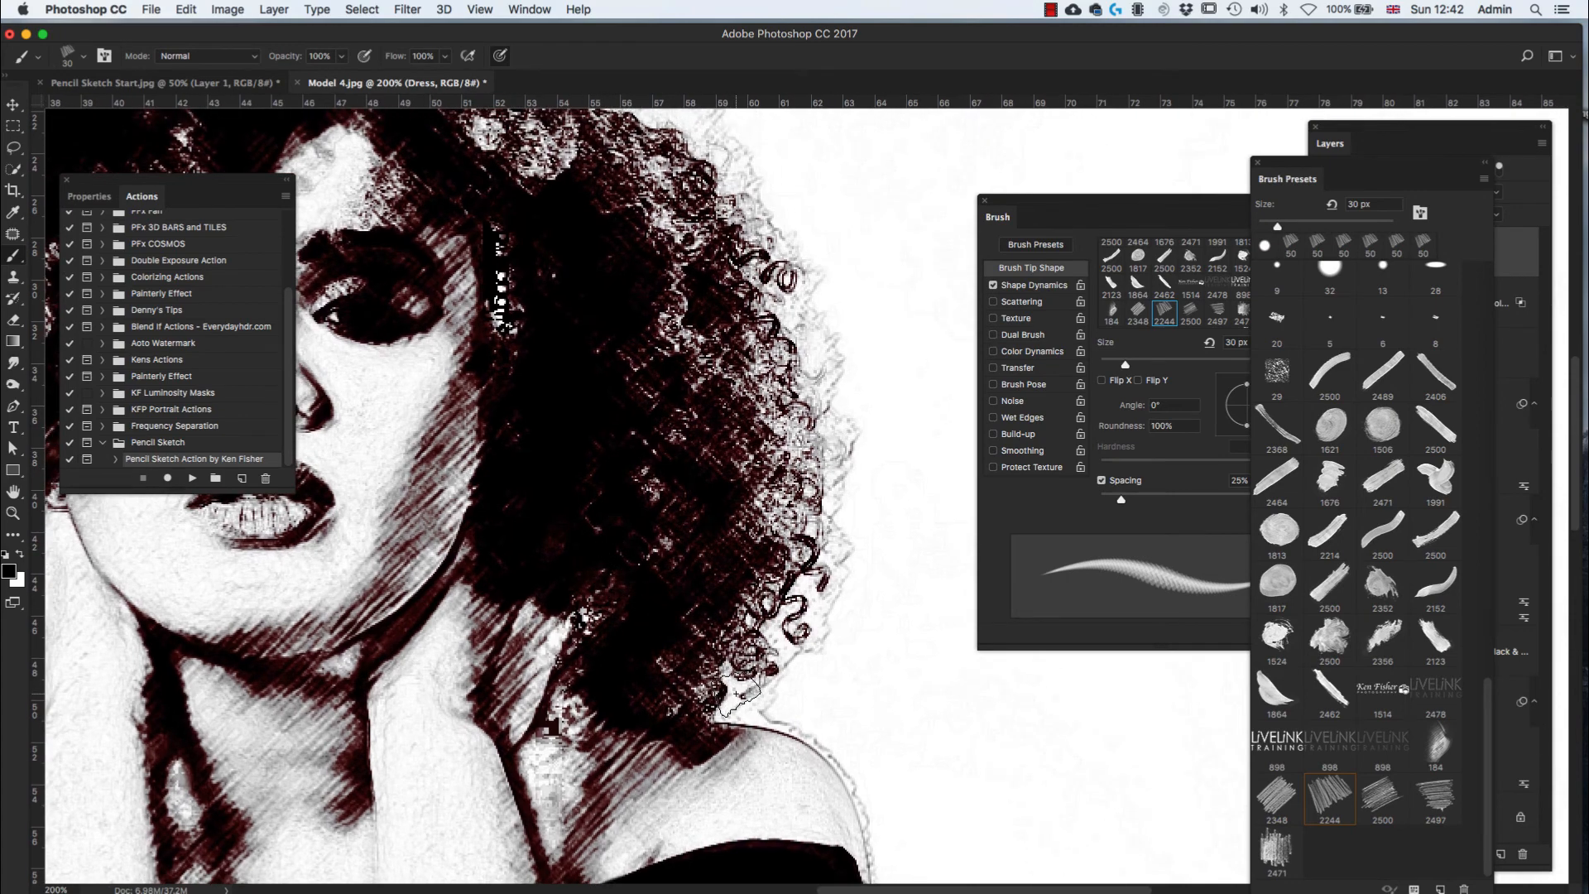
key(bracketright)
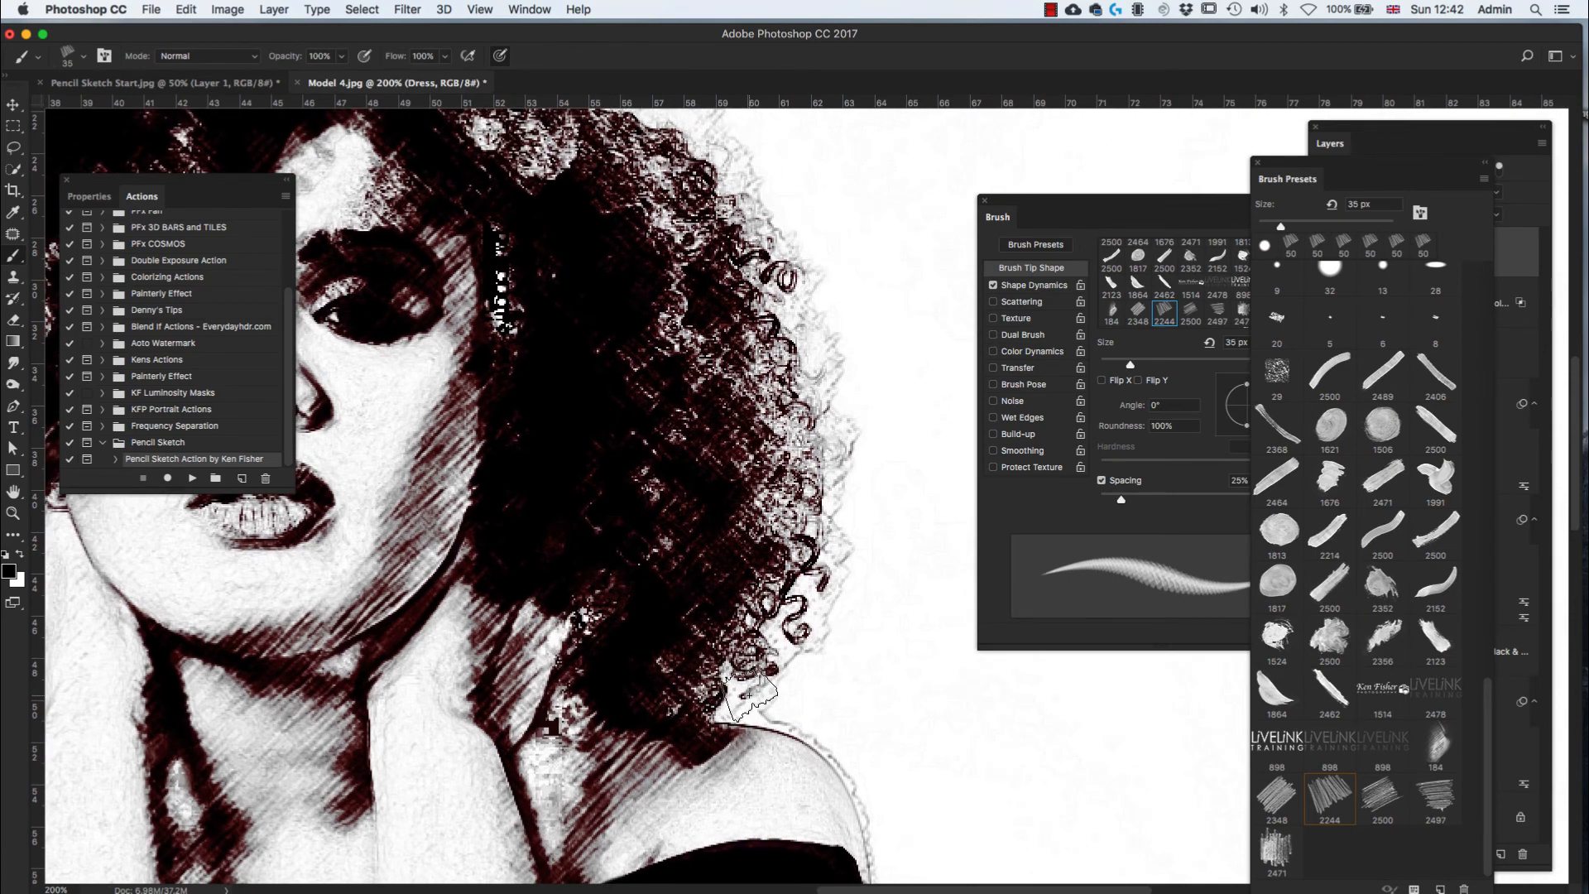
key(bracketright)
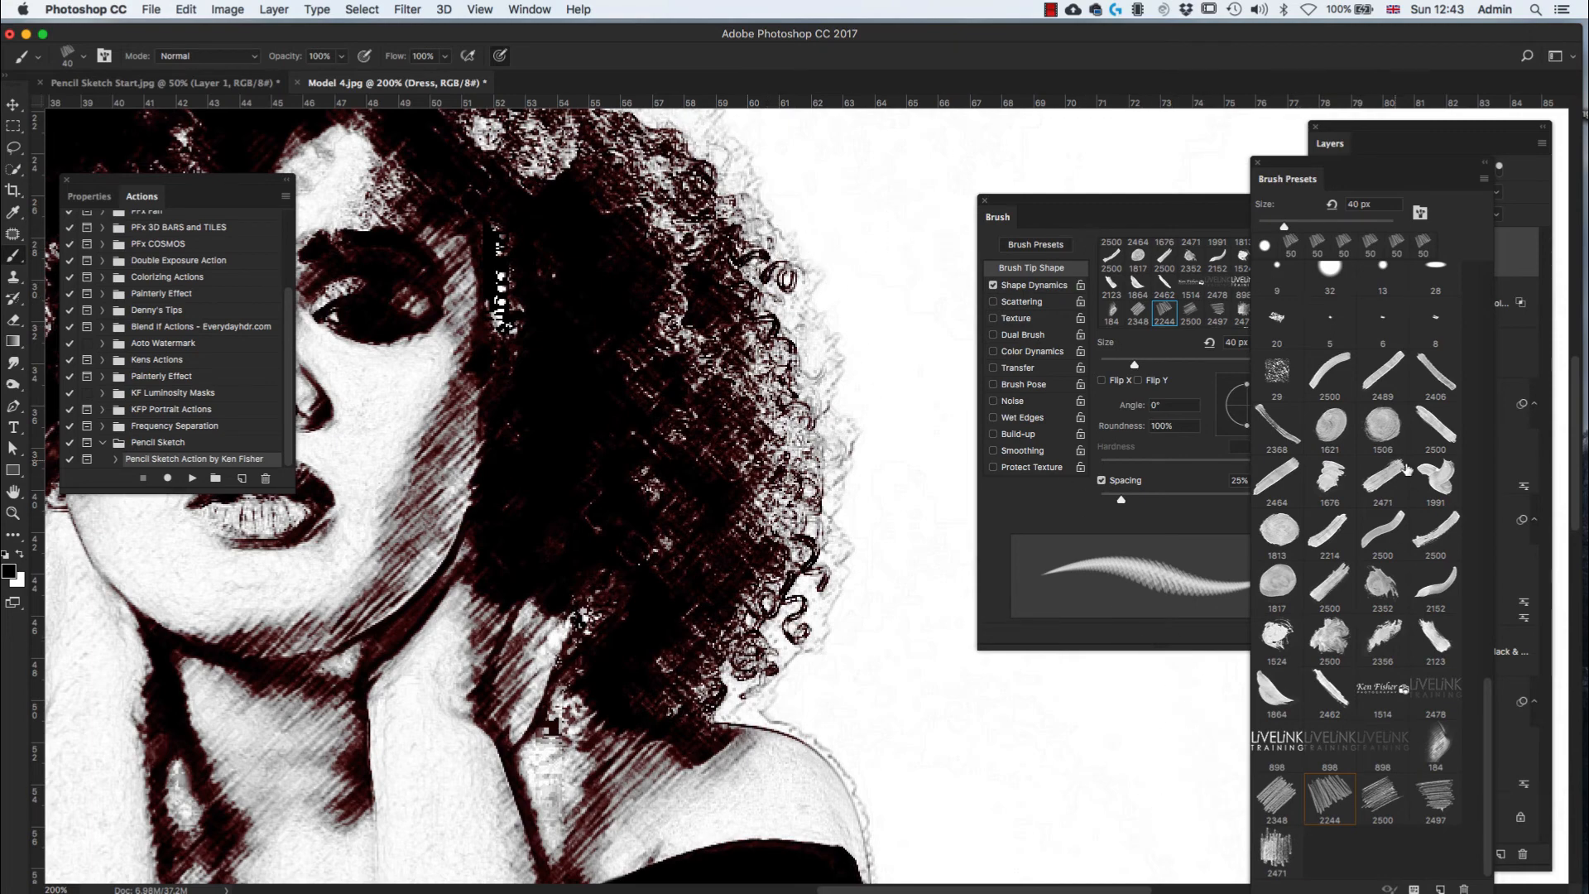
- Add a new layer above the Dress layer and name it Hair
click(1347, 144)
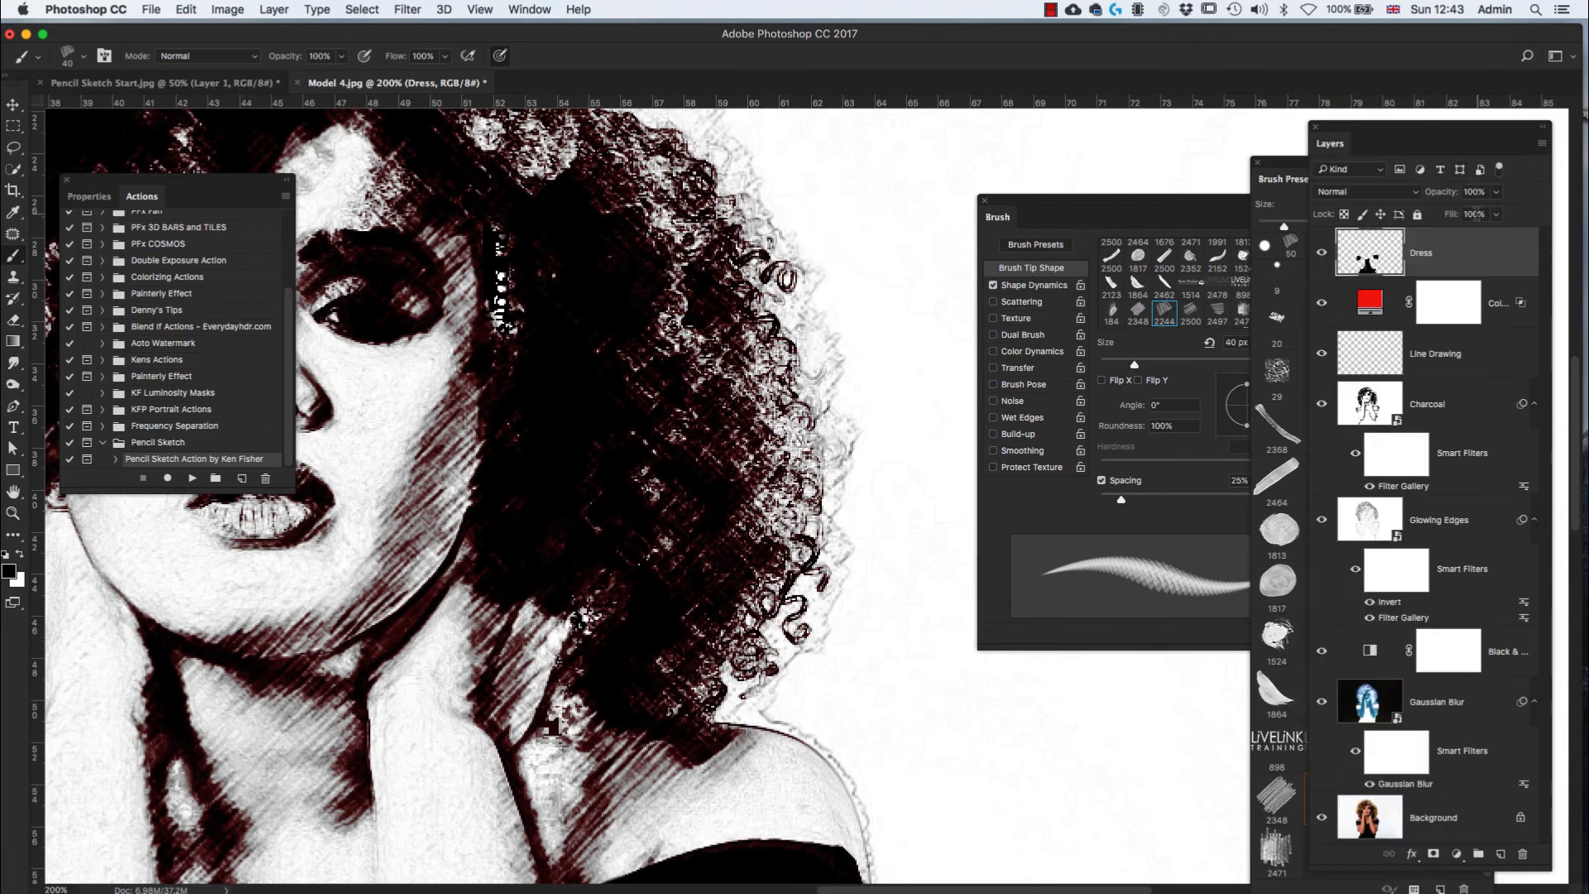
click(1501, 854)
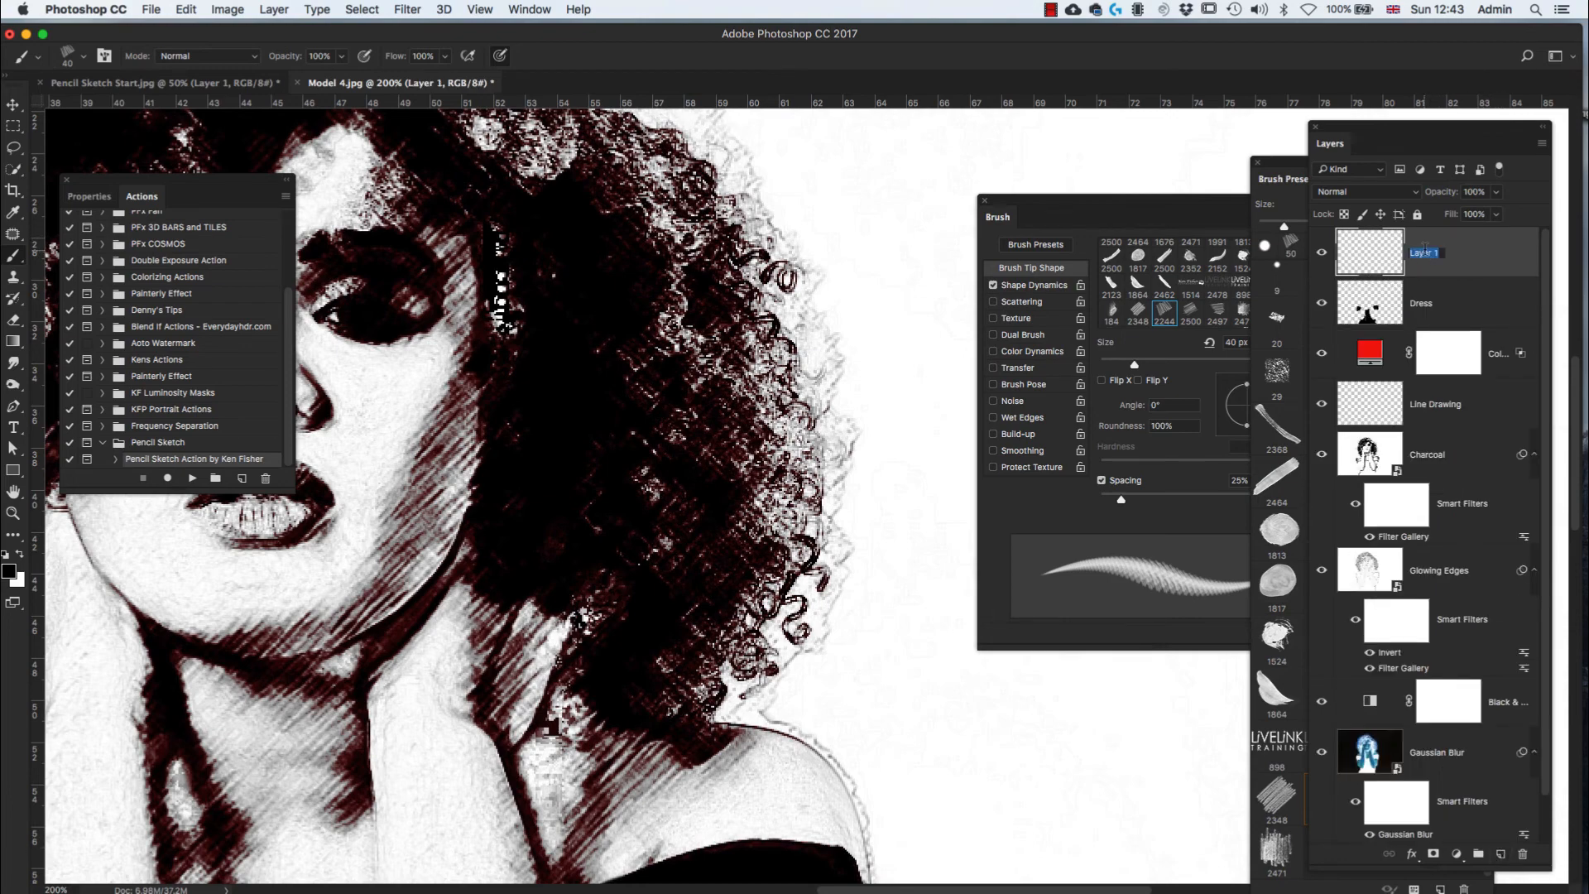
text(Hair)
key(Return)
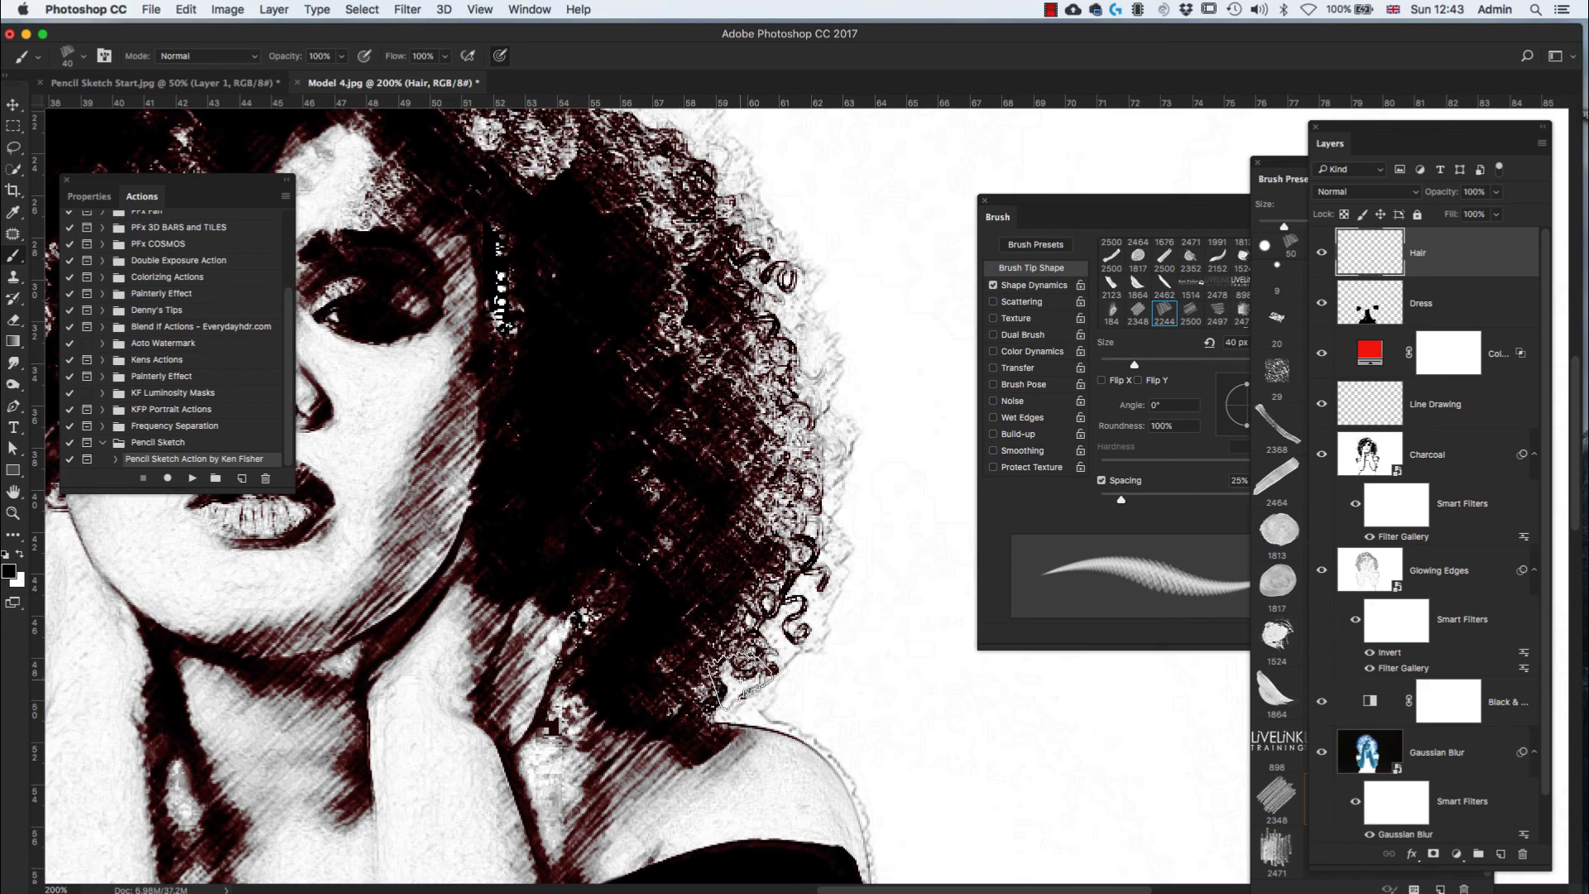
- Scribble over the right-hand hair edge just above the shoulder, rotating the brush tip to -143° to extend the shading upward through the curls
mouse_move(741, 679)
mouse_down()
mouse_move(757, 668)
mouse_move(724, 693)
mouse_move(778, 655)
mouse_move(765, 641)
mouse_move(798, 612)
mouse_up()
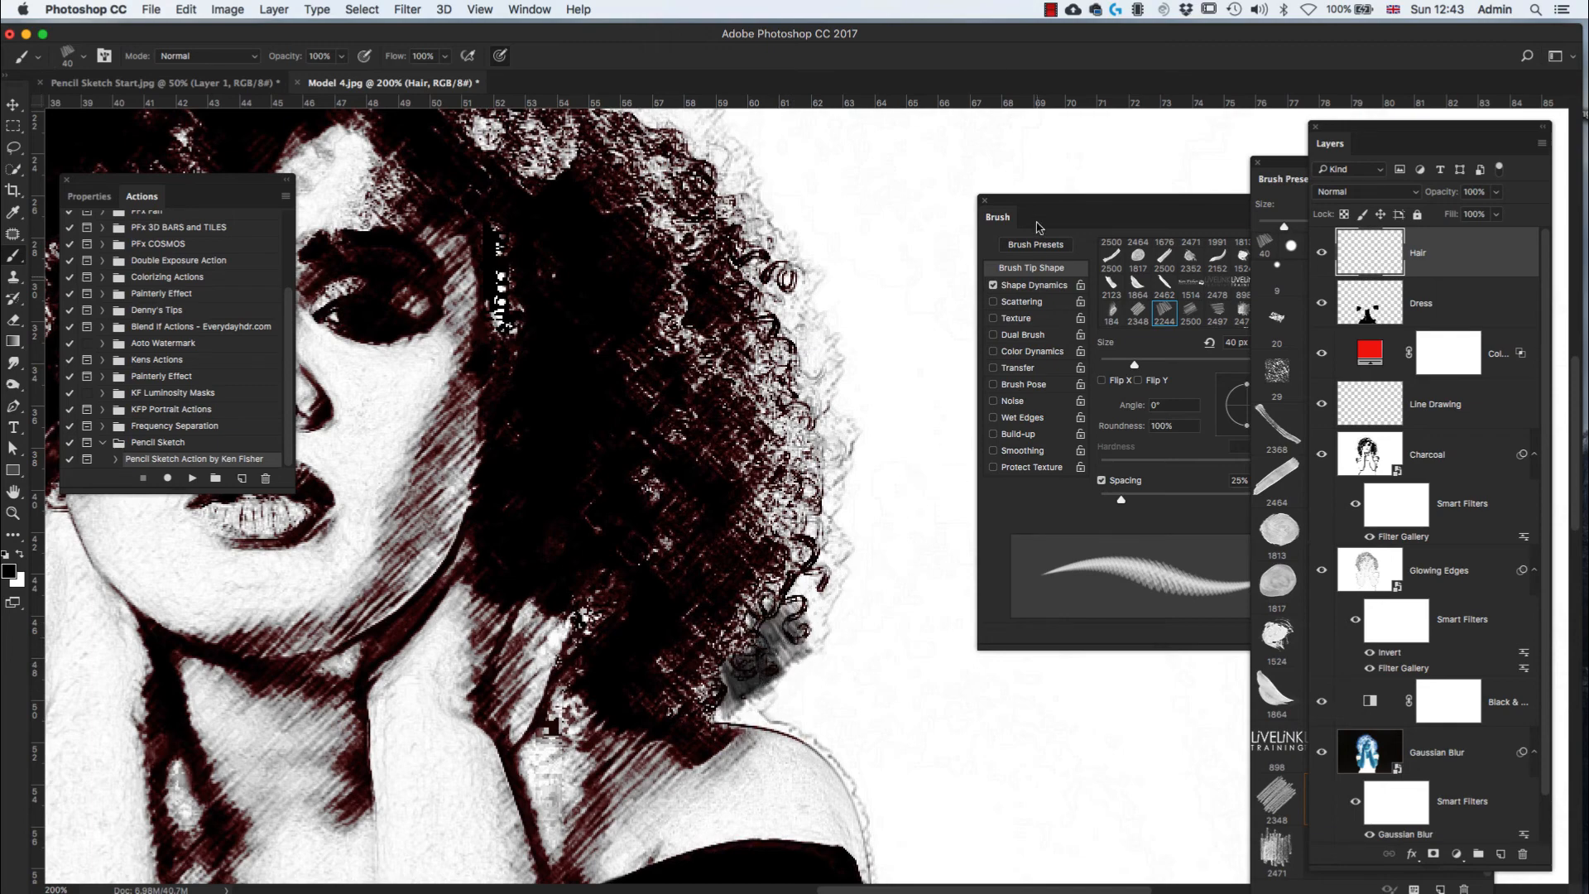
drag(1019, 217, 893, 172)
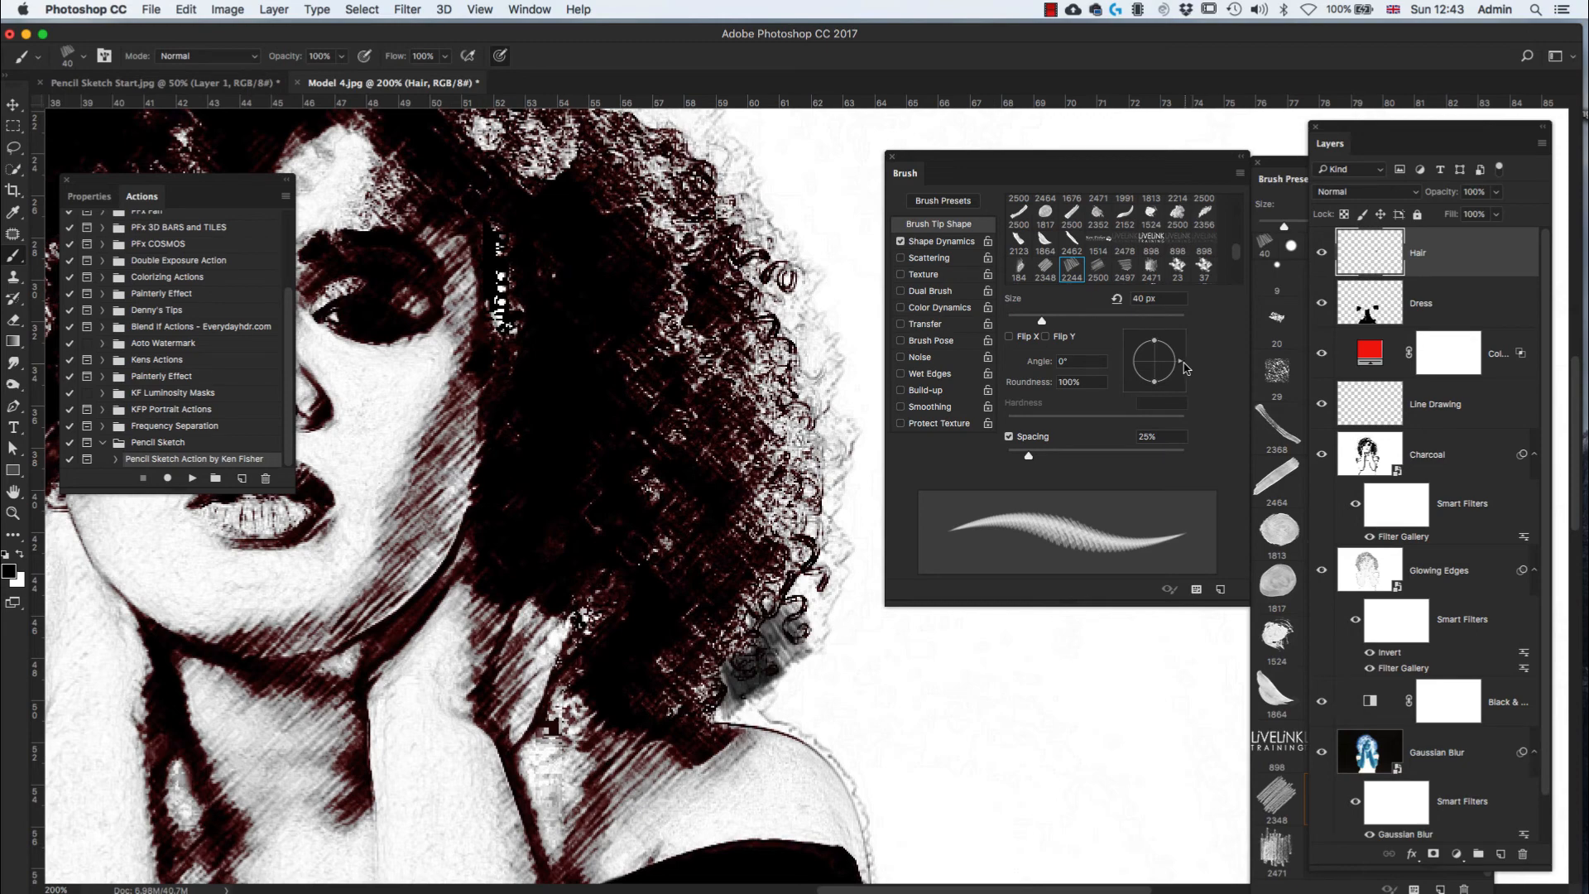
mouse_move(1181, 365)
mouse_down()
mouse_move(1146, 443)
mouse_move(890, 524)
mouse_up()
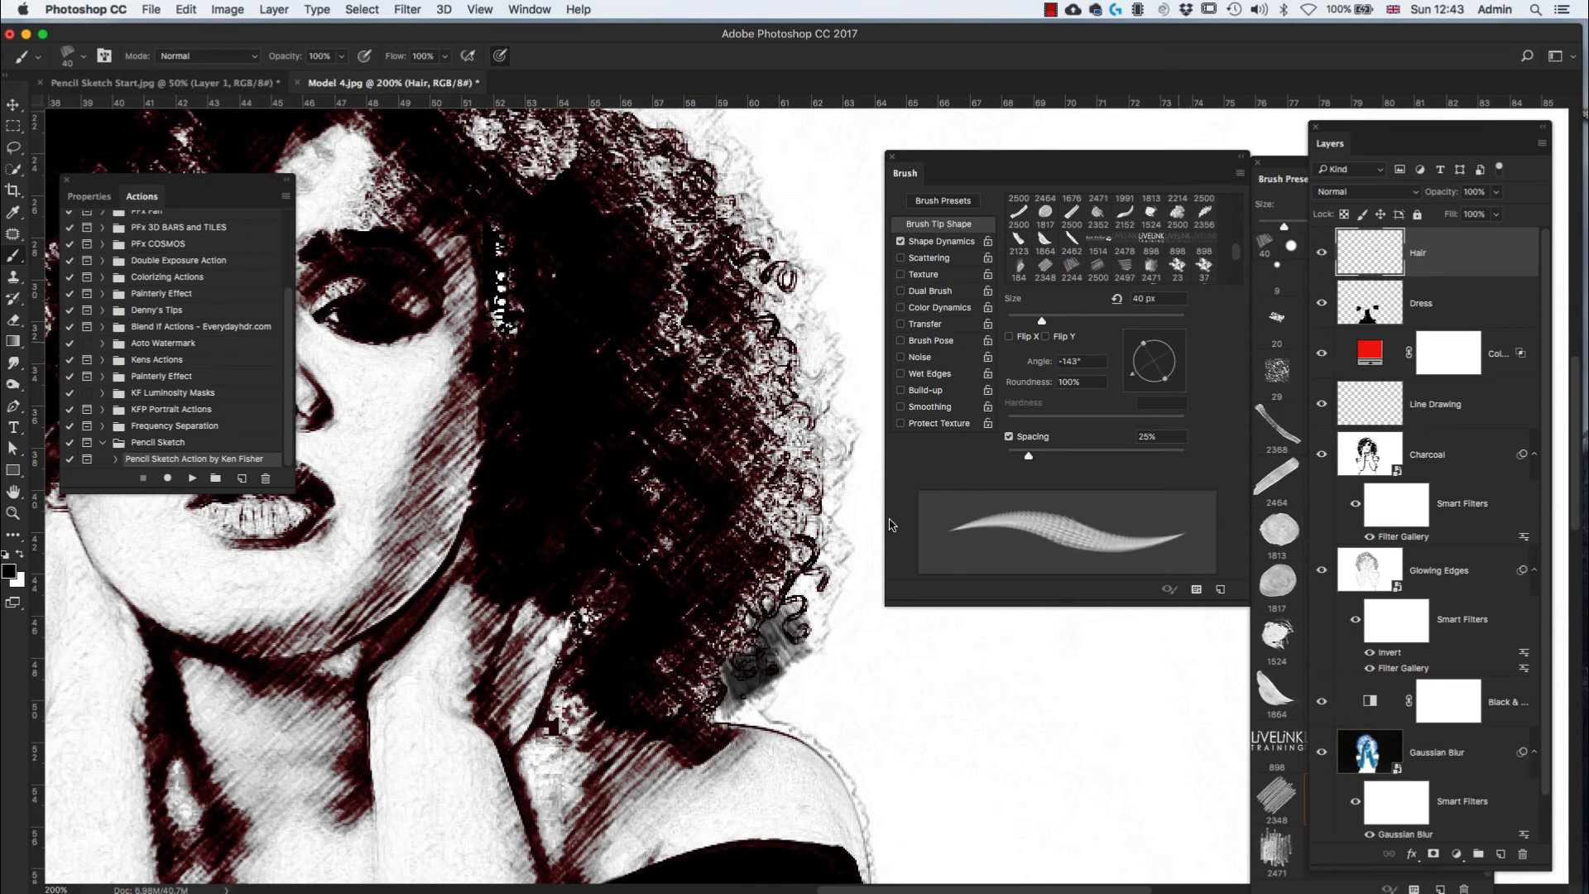
mouse_move(777, 634)
mouse_down()
mouse_move(755, 637)
mouse_move(774, 651)
mouse_move(815, 563)
mouse_move(760, 590)
mouse_up()
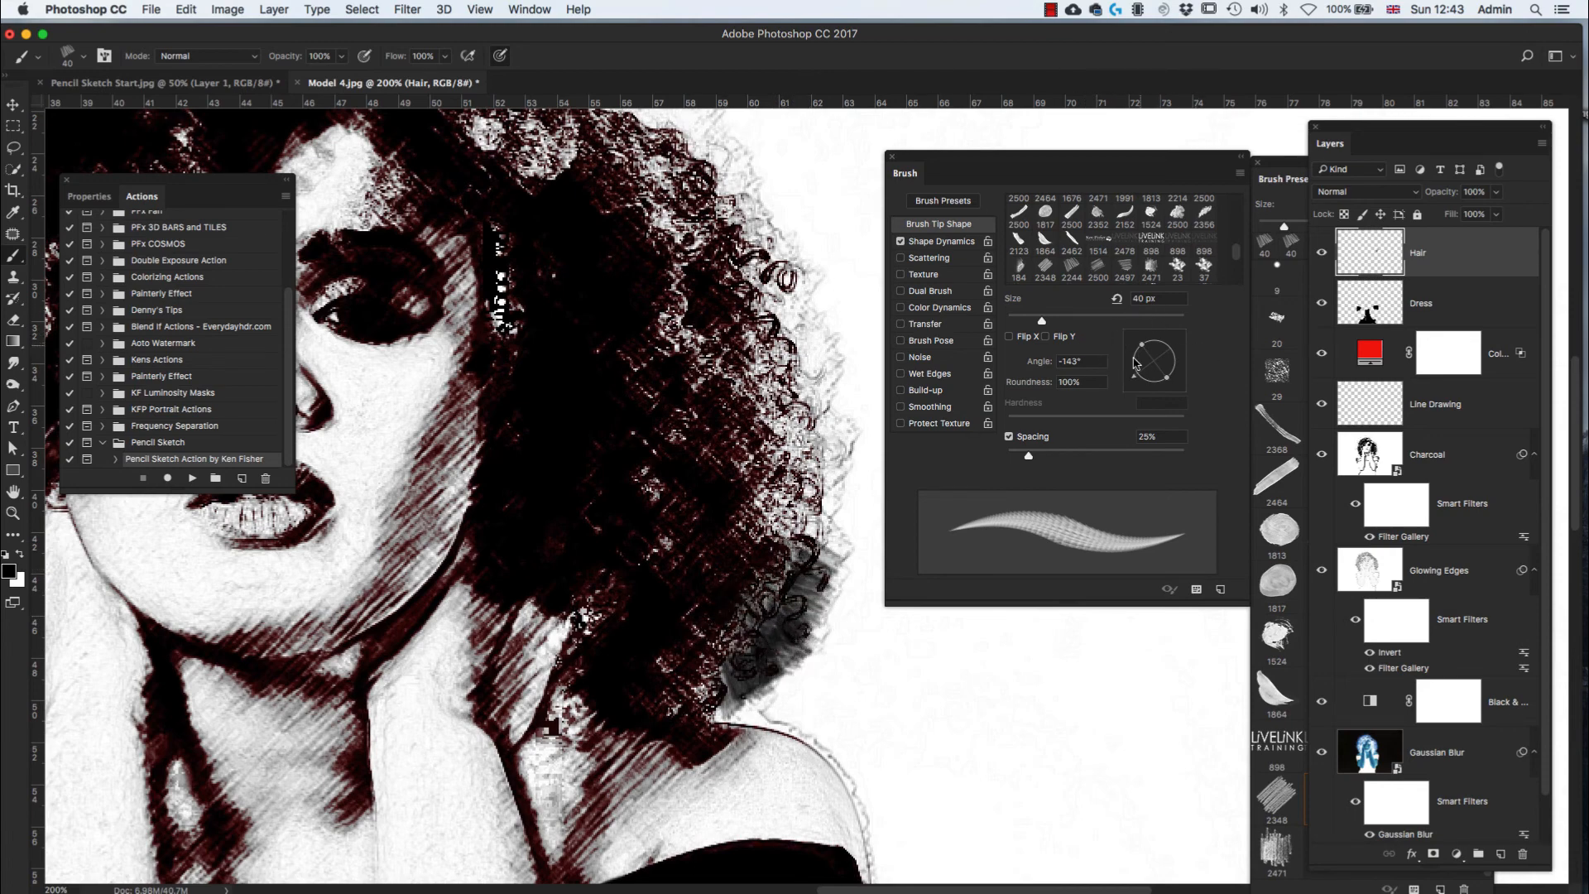
- Rotate the brush tip to -25° and continue the pencil shading up the right-hand outer edge of the hair
drag(1137, 382, 1184, 373)
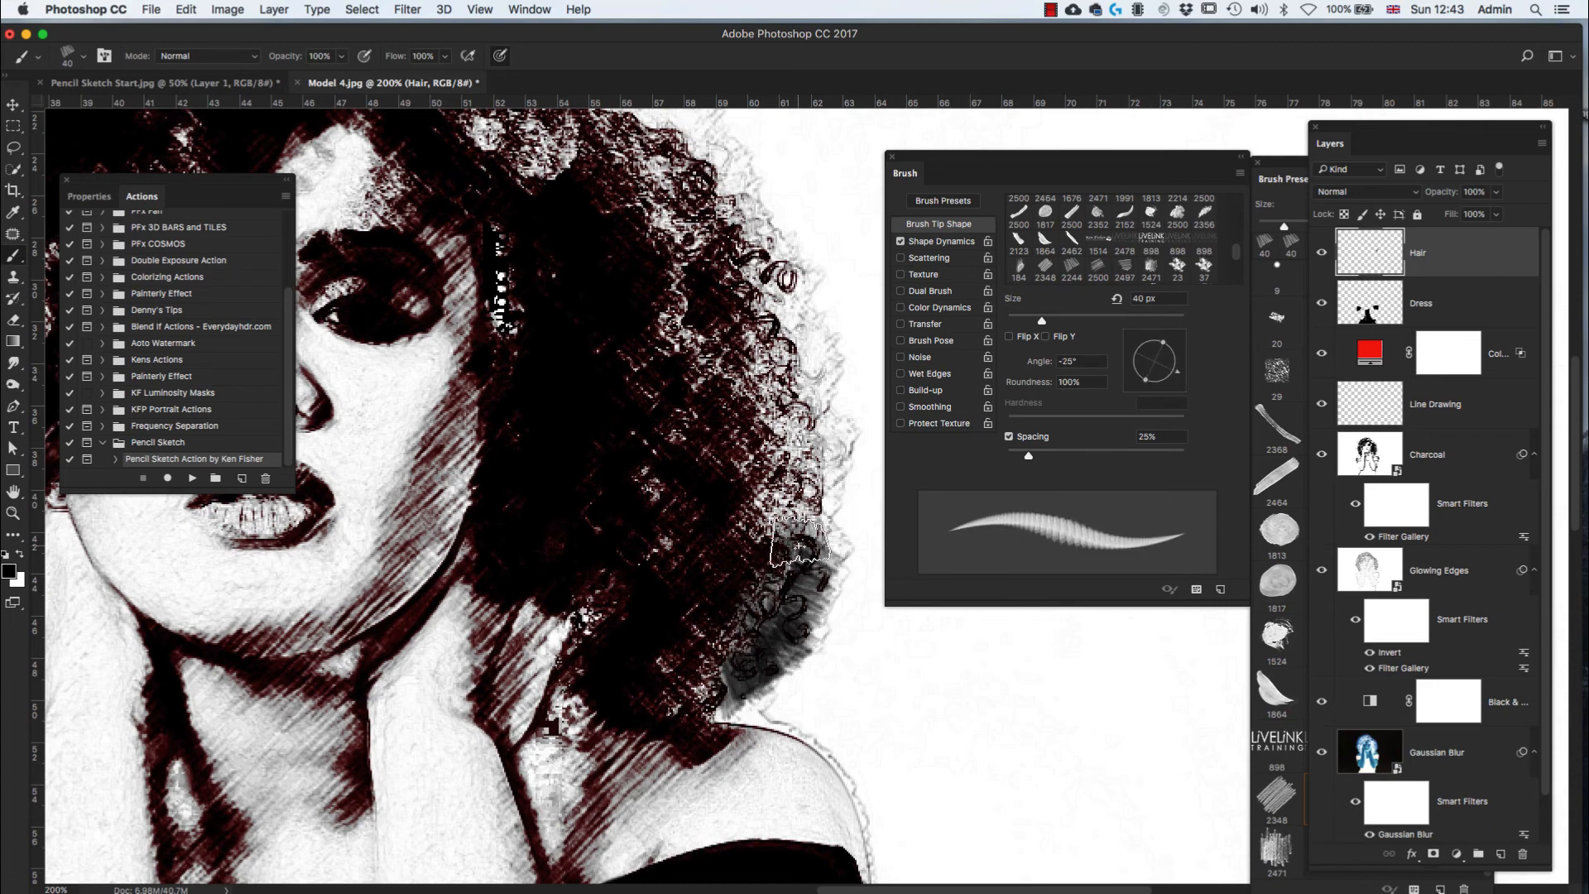
mouse_move(816, 538)
mouse_down()
mouse_move(800, 489)
mouse_move(829, 503)
mouse_move(791, 613)
mouse_up()
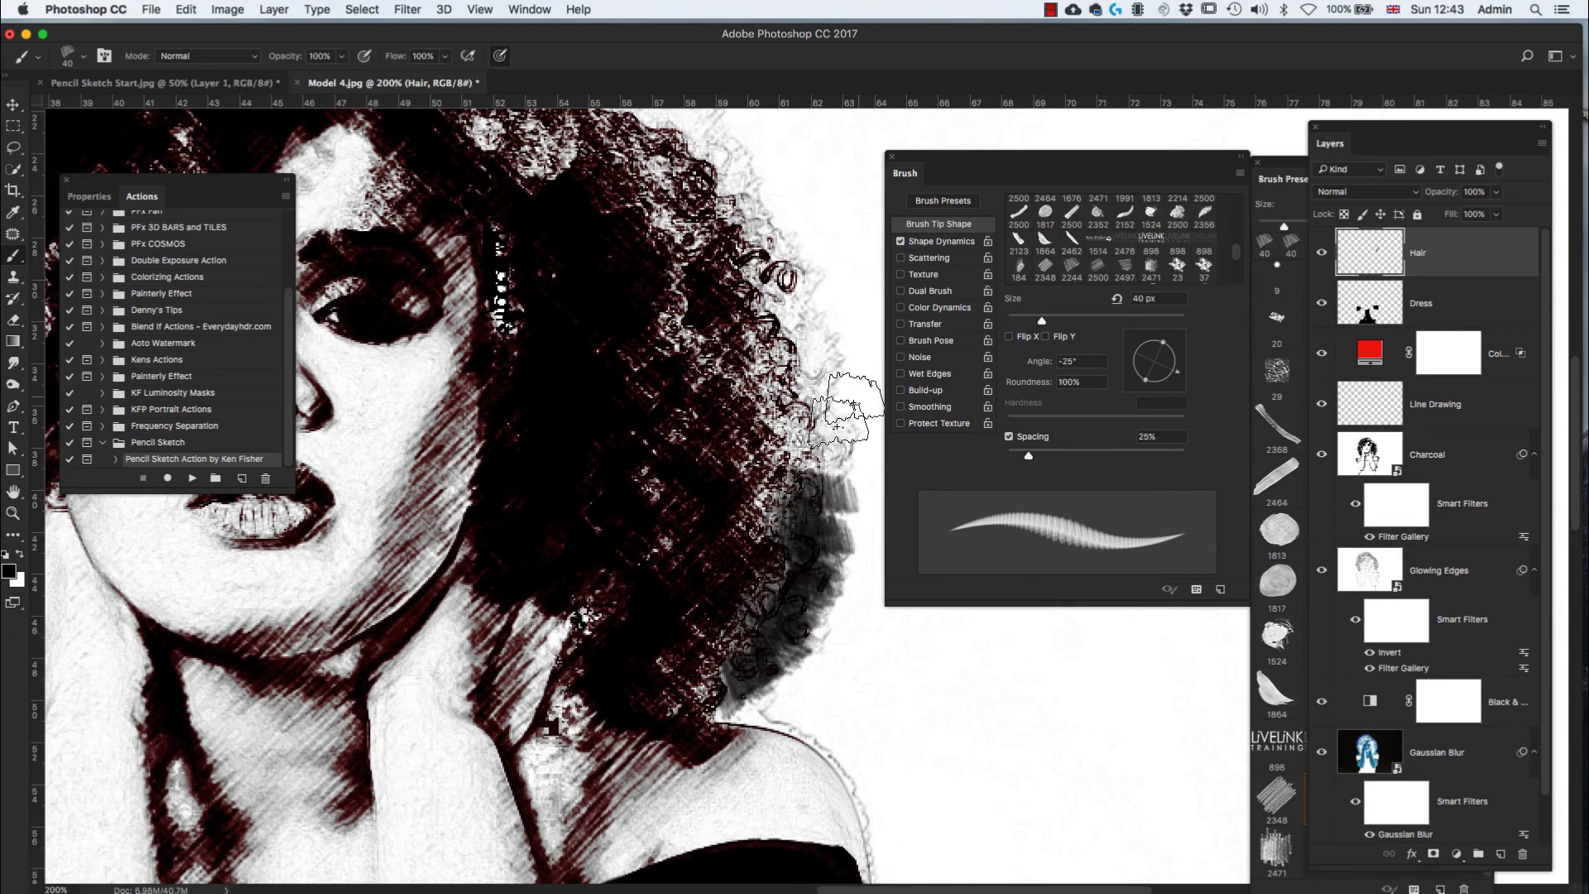
mouse_move(820, 460)
mouse_down()
mouse_move(781, 504)
mouse_move(803, 436)
mouse_move(872, 417)
mouse_move(819, 414)
mouse_up()
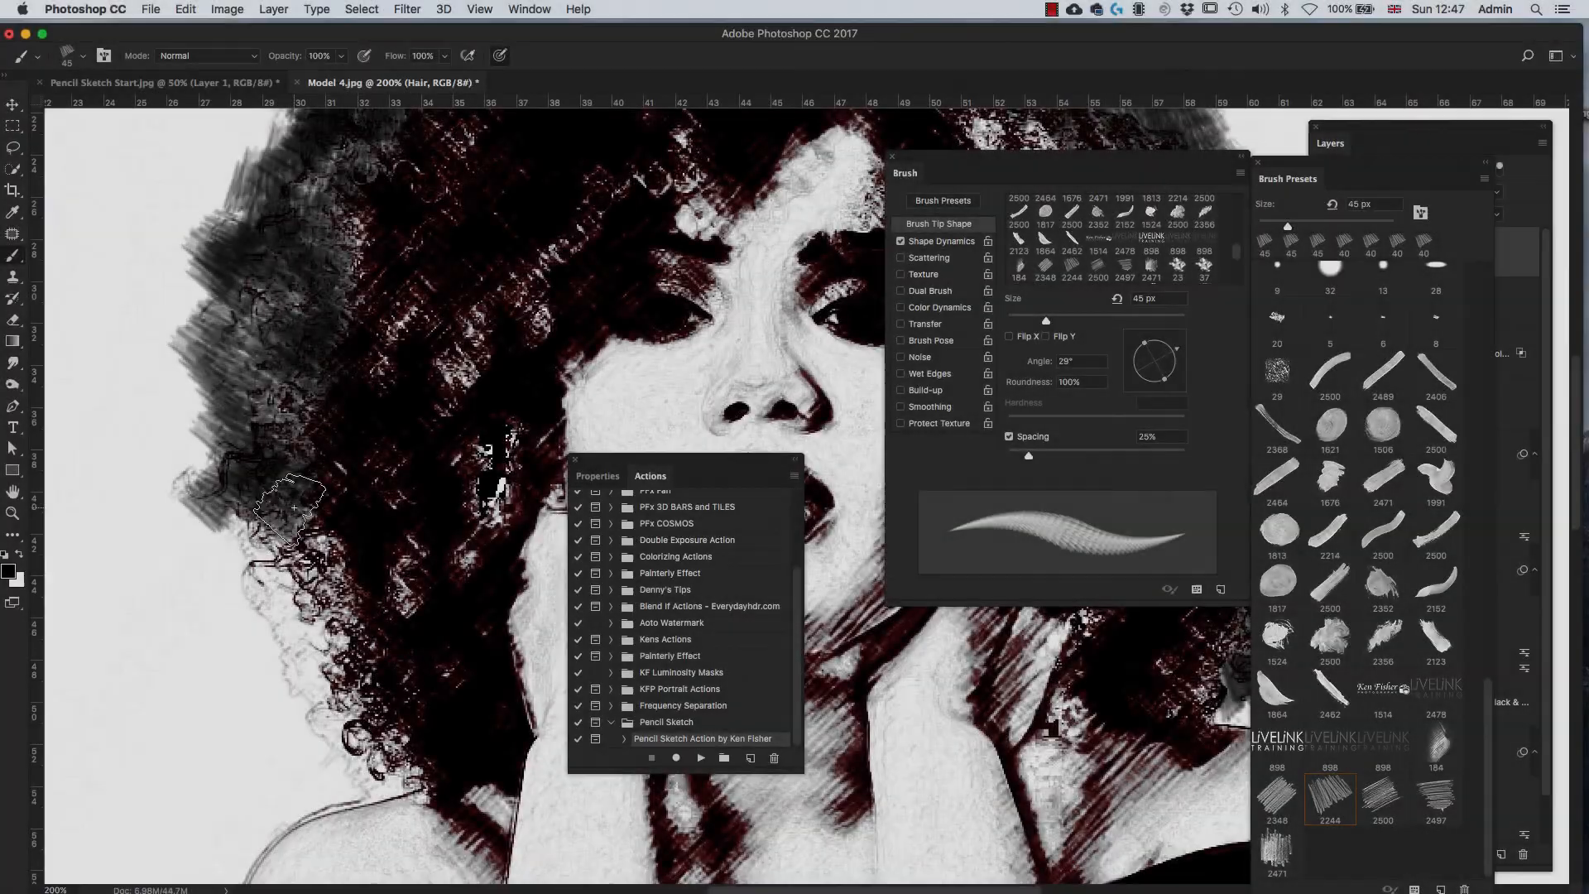
- Shade the lower left-hand edge of the hair down to the shoulder with the 45 px scribble brush
mouse_move(294, 506)
mouse_down()
mouse_move(253, 530)
mouse_move(275, 581)
mouse_move(308, 581)
mouse_move(307, 556)
mouse_move(316, 585)
mouse_move(299, 626)
mouse_move(261, 616)
mouse_move(311, 649)
mouse_move(331, 742)
mouse_move(381, 769)
mouse_up()
mouse_move(374, 613)
mouse_down()
mouse_move(298, 599)
mouse_move(329, 620)
mouse_up()
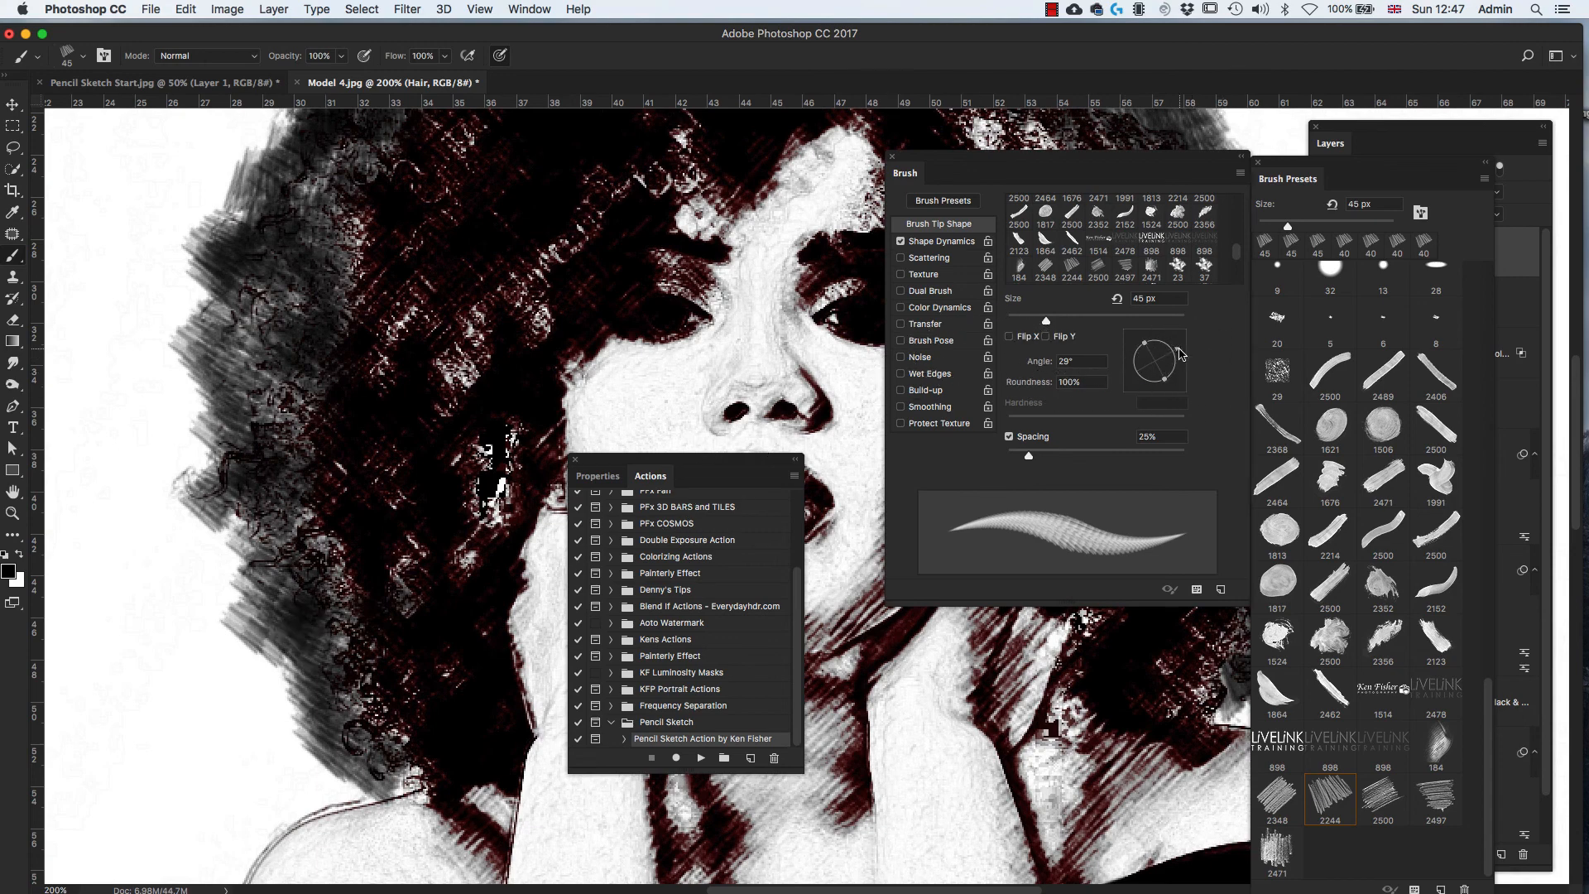
- Rotate the brush tip to -39° and add crossing pencil strokes over the left-hand side of the hair
drag(1187, 374, 1184, 391)
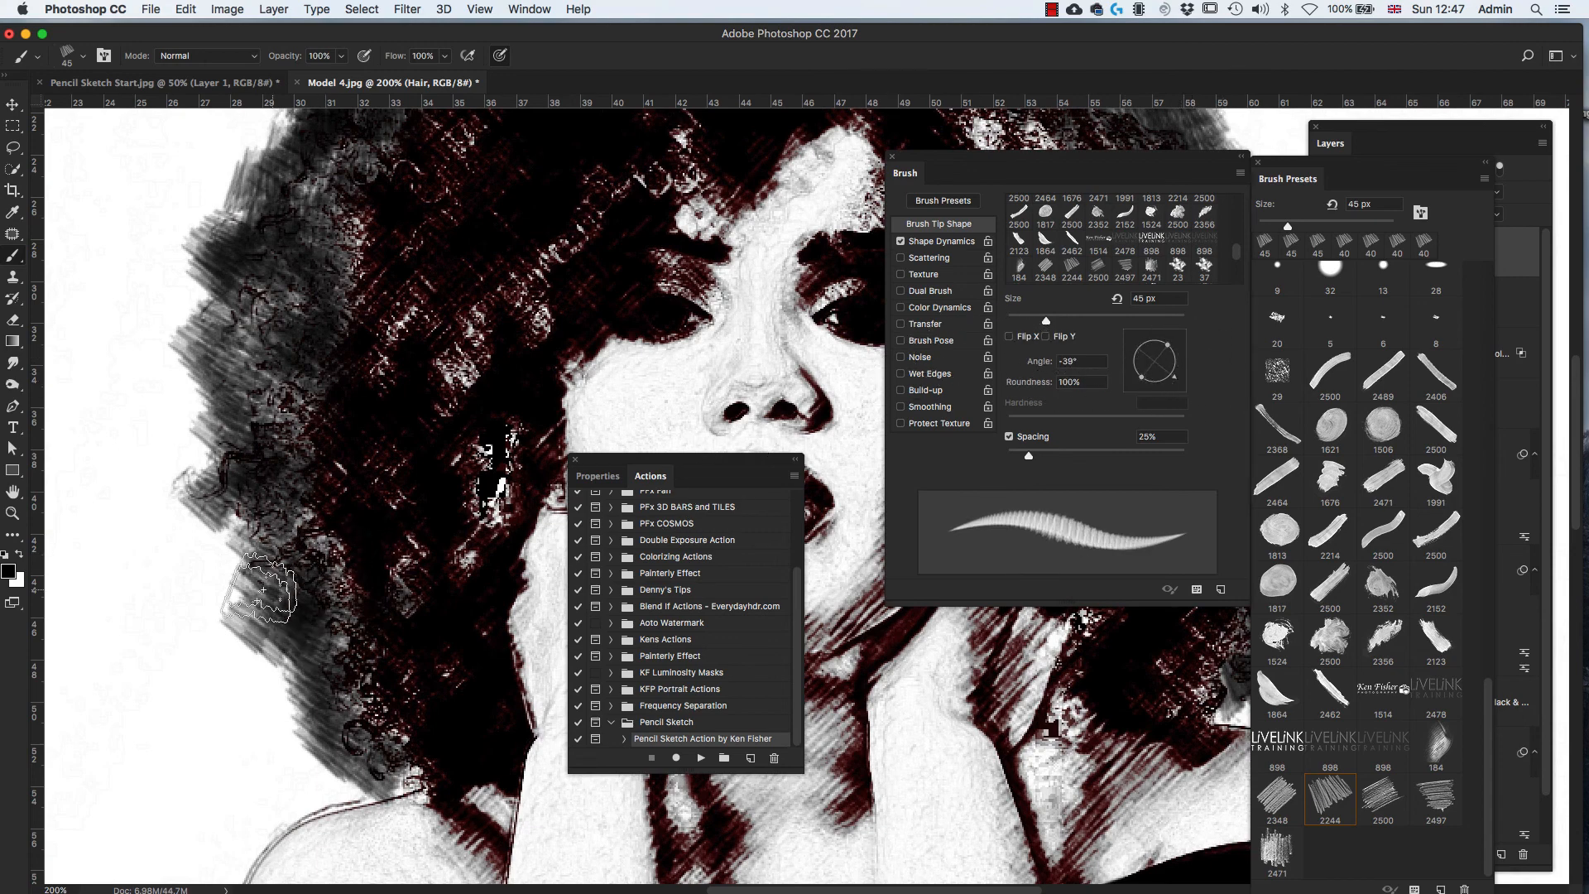
mouse_move(257, 589)
mouse_down()
mouse_move(321, 630)
mouse_move(275, 557)
mouse_move(294, 627)
mouse_move(288, 544)
mouse_move(252, 456)
mouse_move(275, 507)
mouse_move(250, 553)
mouse_move(249, 527)
mouse_move(318, 519)
mouse_move(396, 673)
mouse_up()
drag(389, 757, 391, 768)
drag(443, 374, 437, 377)
mouse_move(334, 328)
mouse_down()
mouse_move(360, 282)
mouse_move(349, 294)
mouse_up()
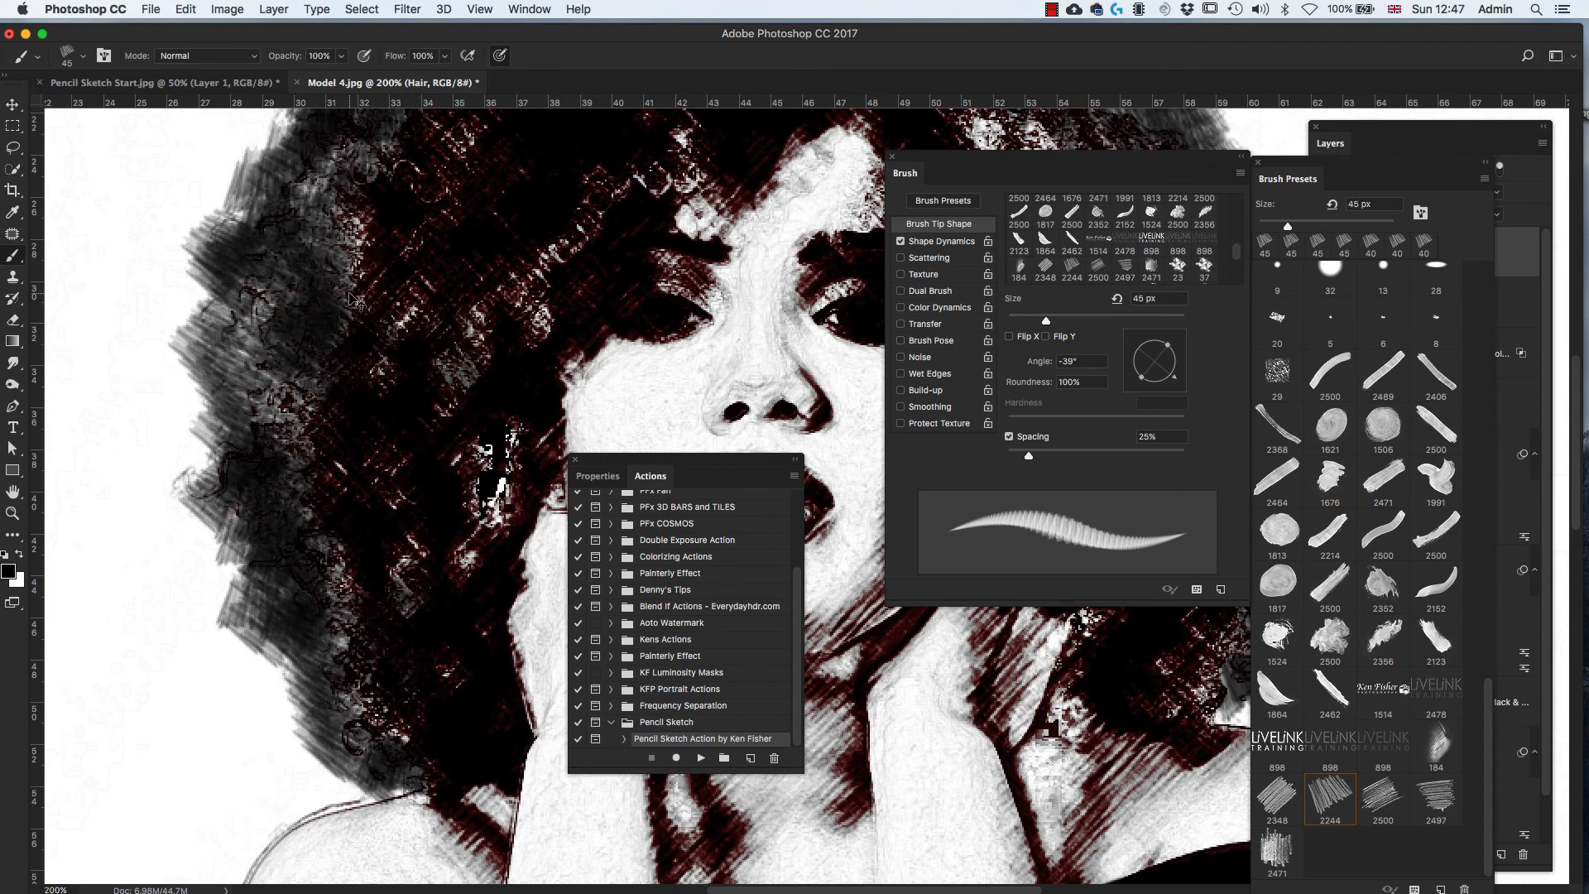
- Show the whole portrait, moving the Actions and Brush panels off the figure and the Layers panel clear of Brush Presets
key(super+minus)
key(super+minus)
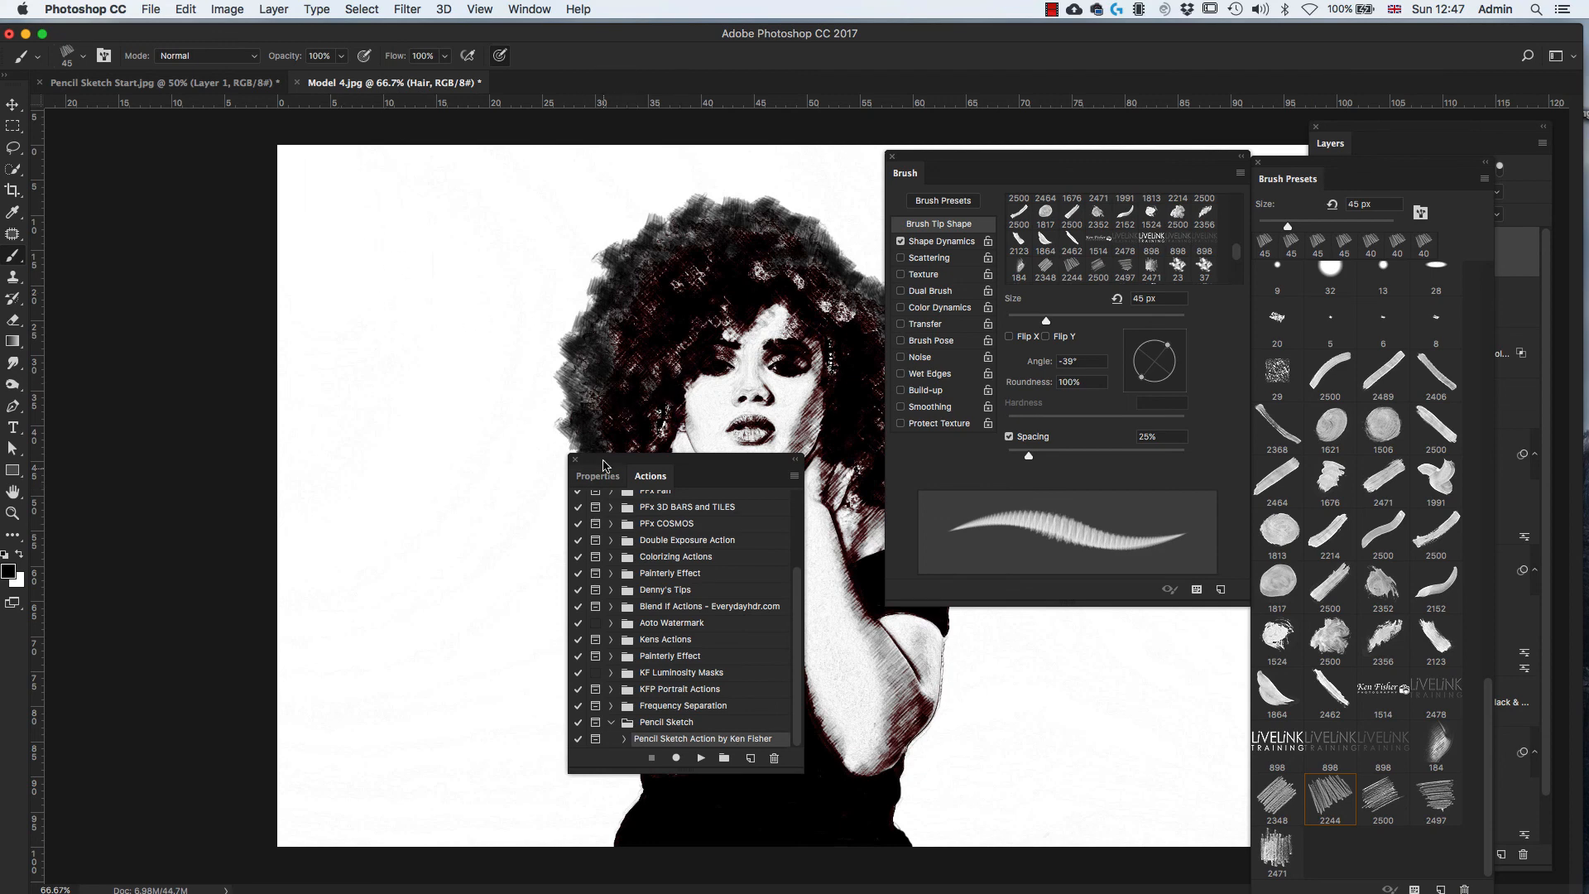
drag(608, 461, 296, 236)
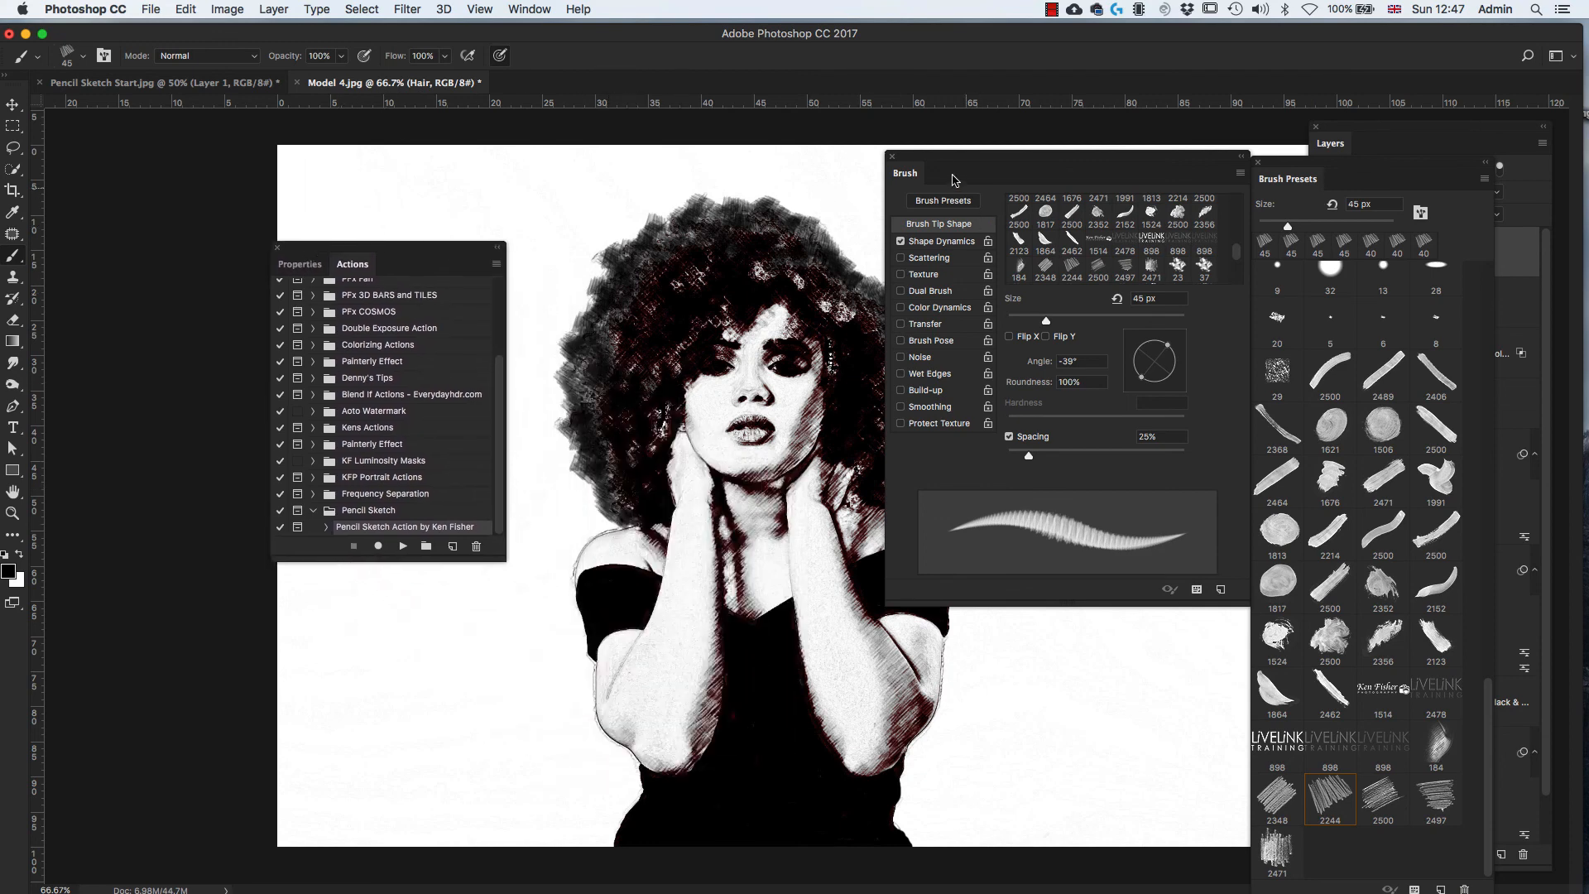
mouse_move(902, 173)
mouse_down()
mouse_move(154, 464)
mouse_move(91, 435)
mouse_up()
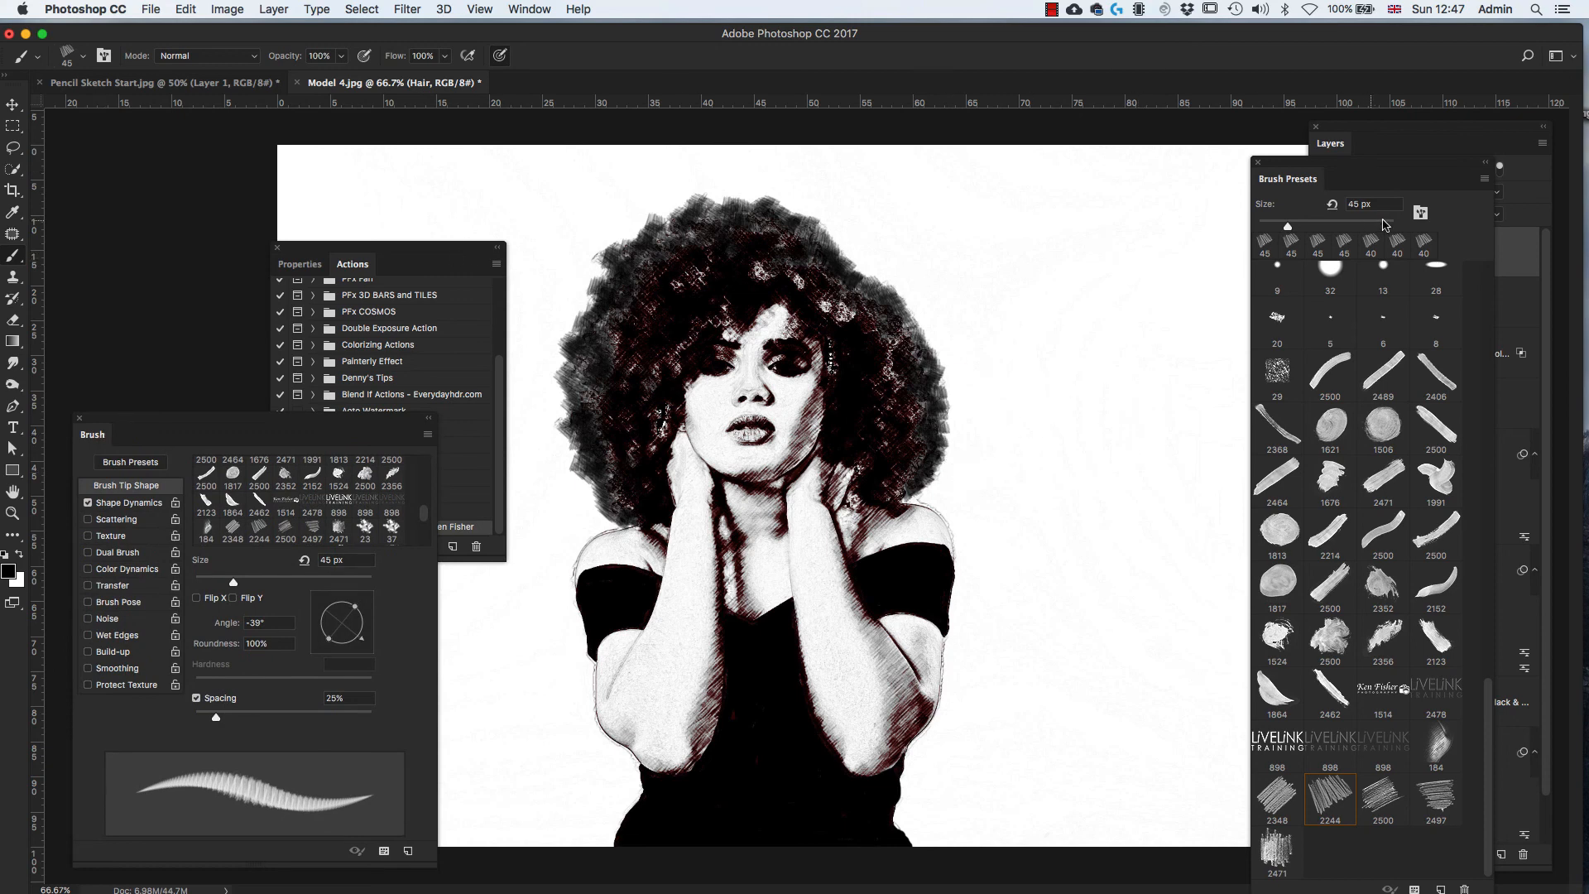
drag(1329, 148, 1044, 147)
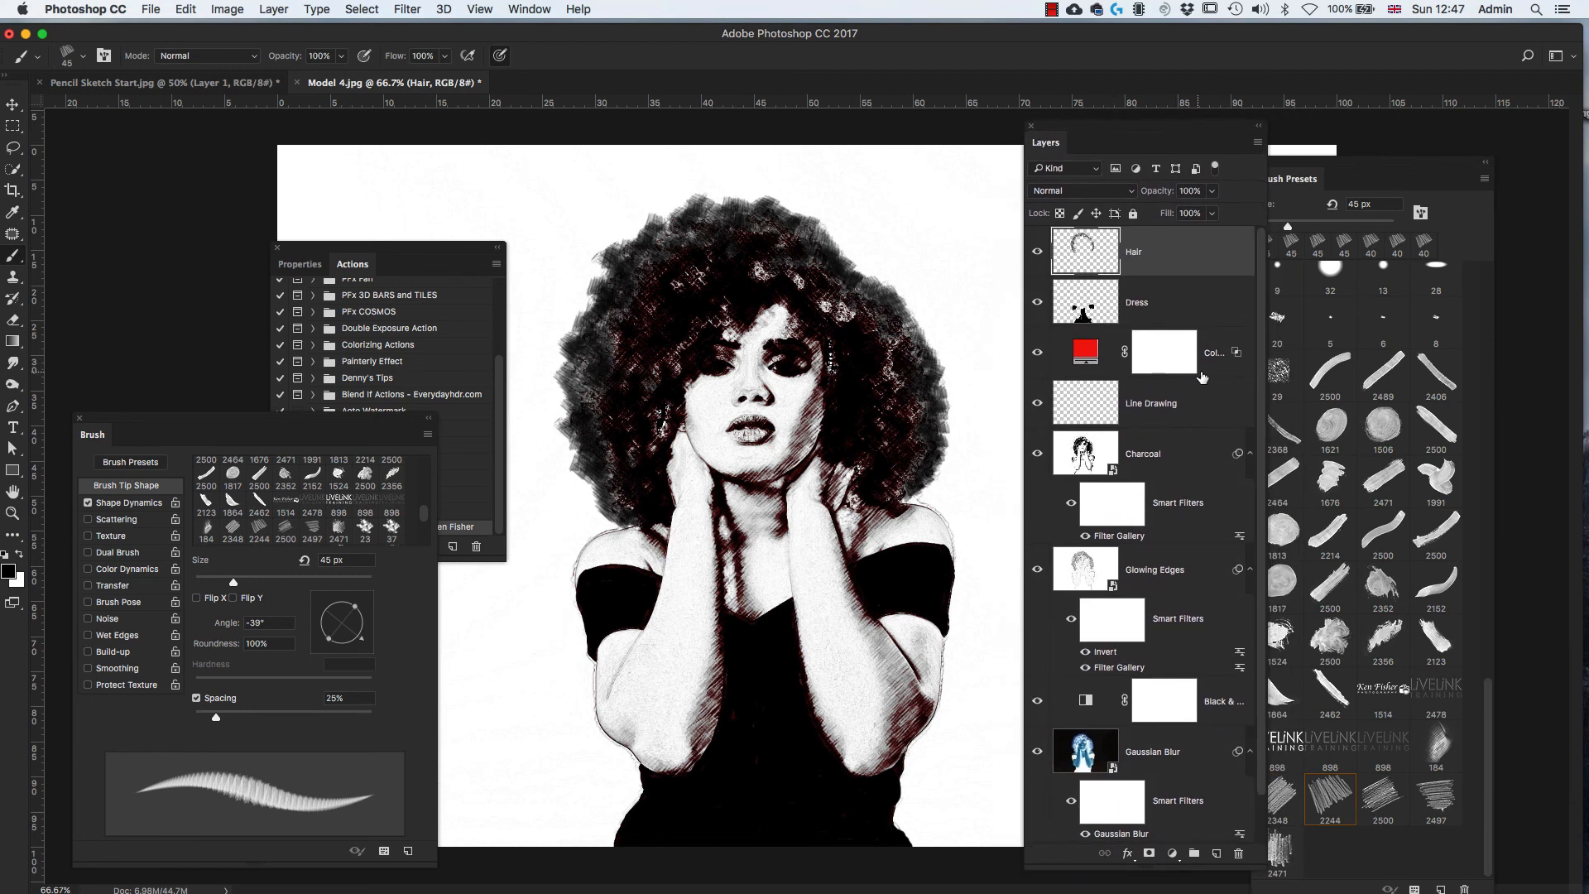
- Move the red Color Fill layer above the Hair layer and compare the sketch with the tint hidden and shown
drag(1216, 373, 1213, 239)
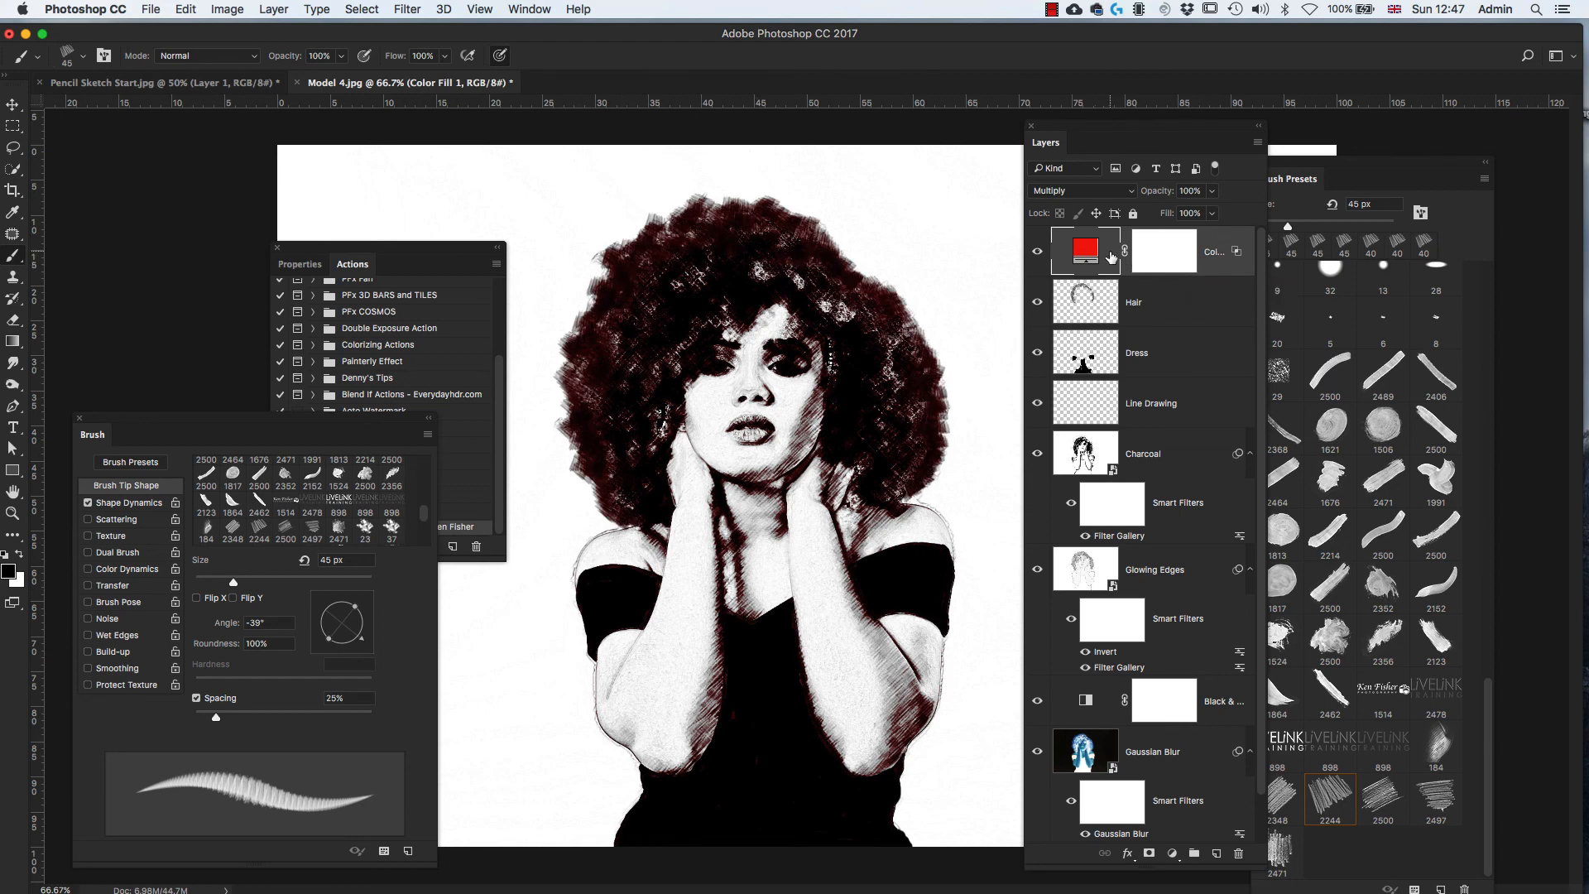
click(1037, 252)
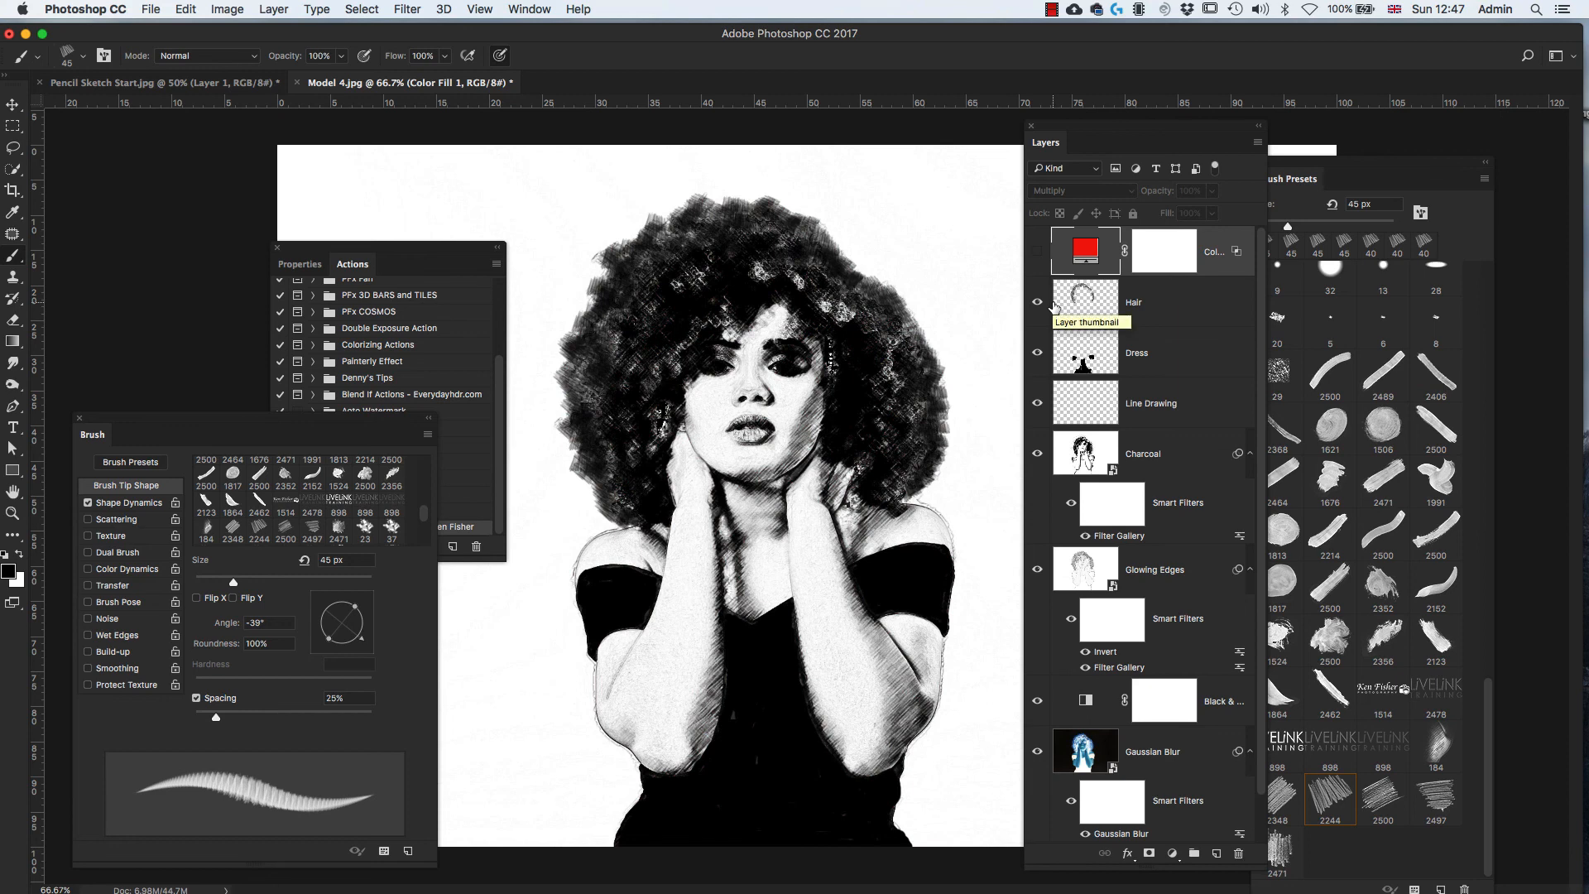
click(1037, 252)
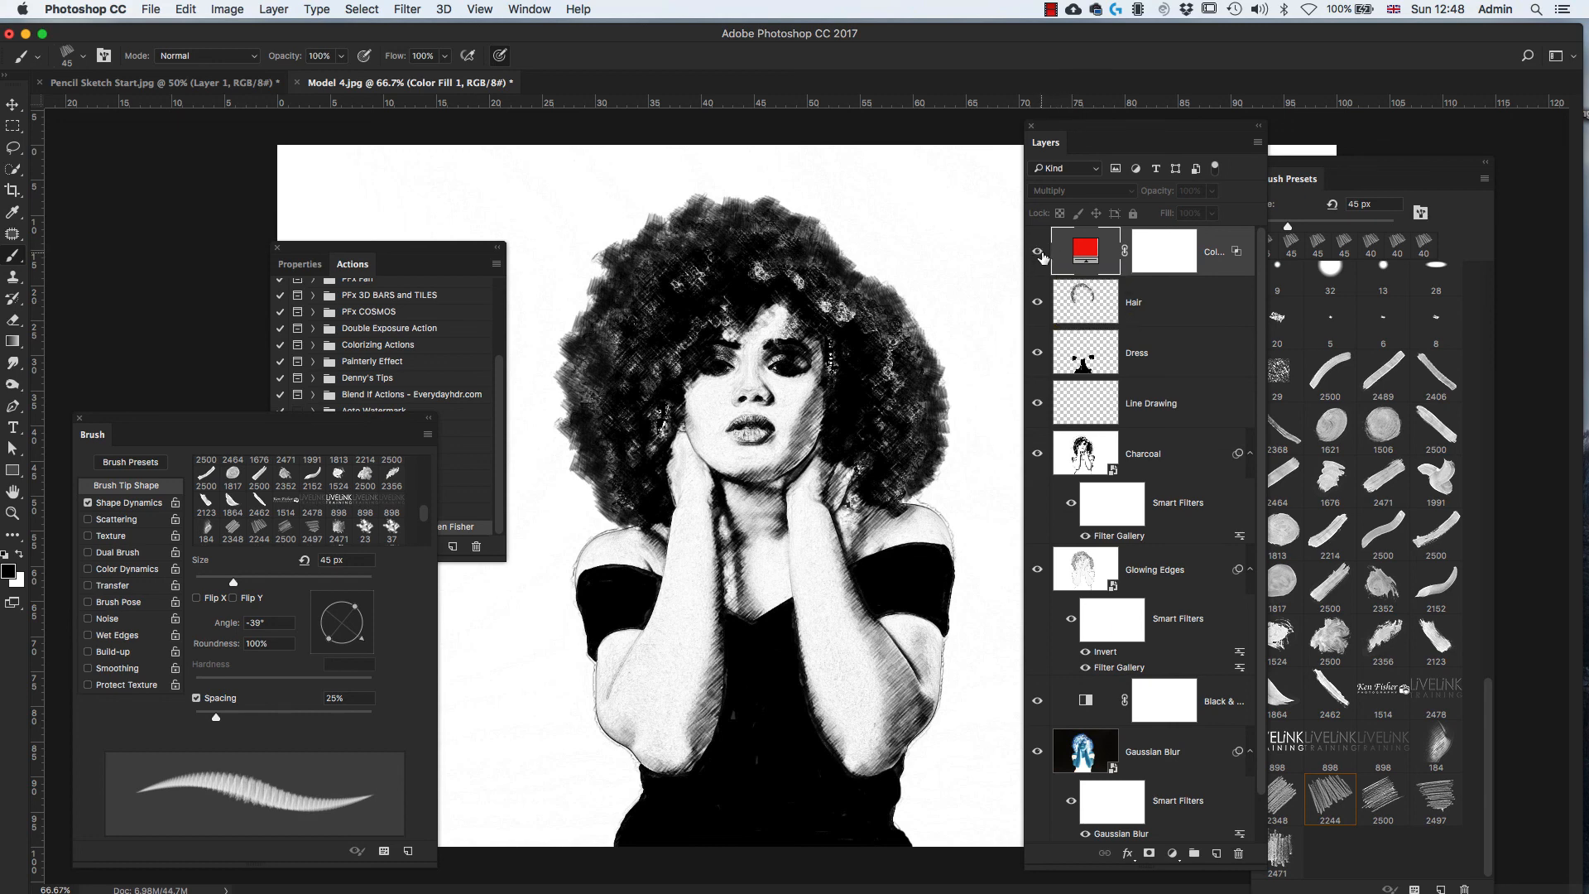
click(1039, 253)
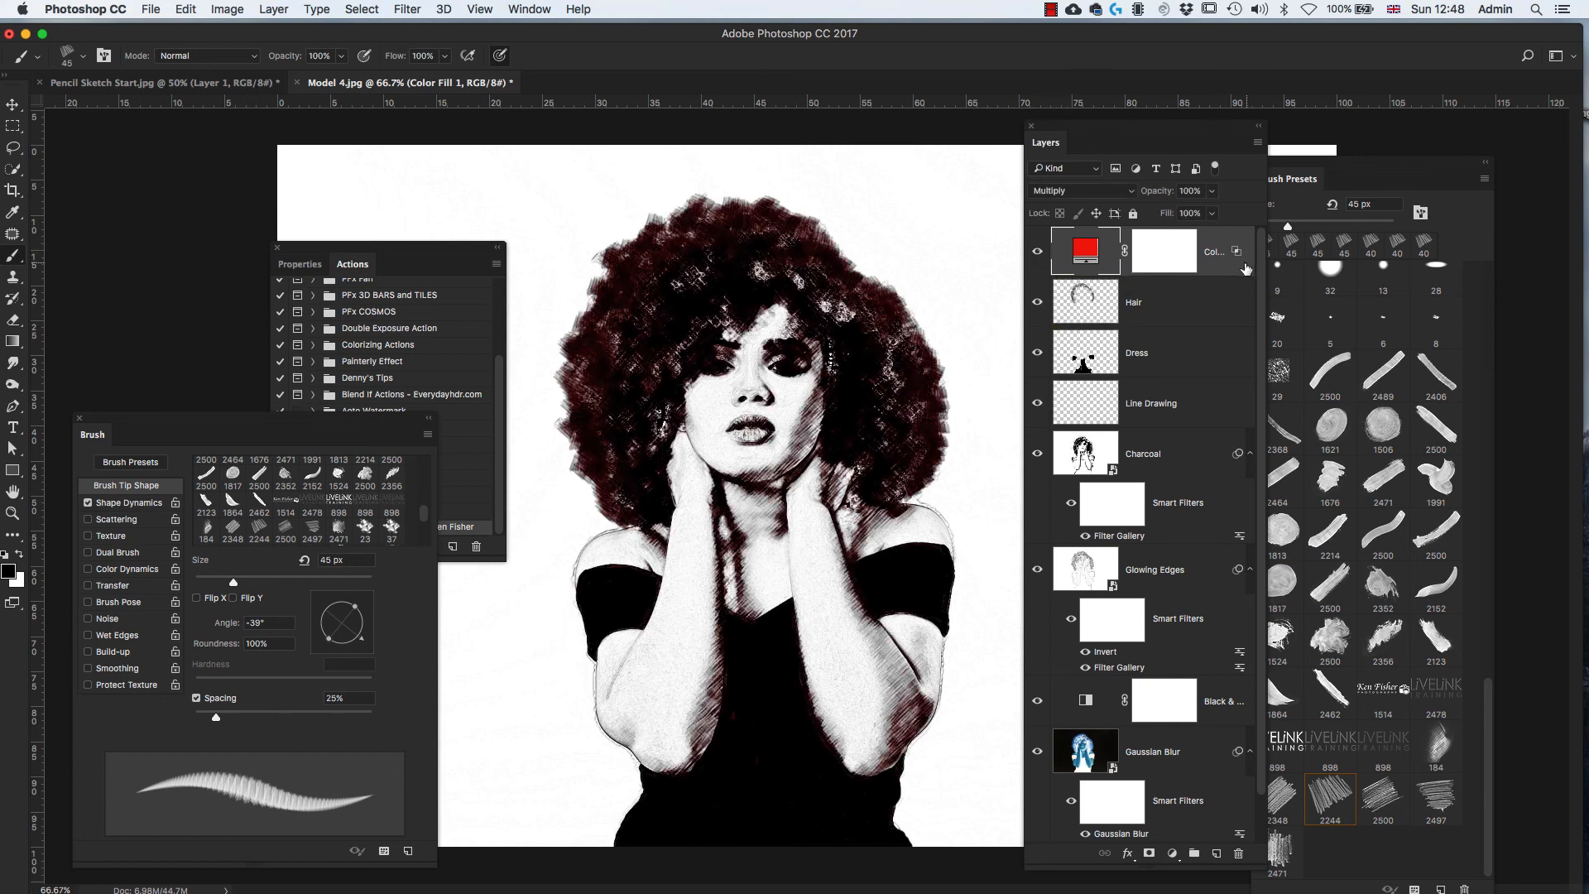
- Try shifting the Color Fill layer's Blend If underlying-layer highlight range to 39 / 113
double_click(1198, 379)
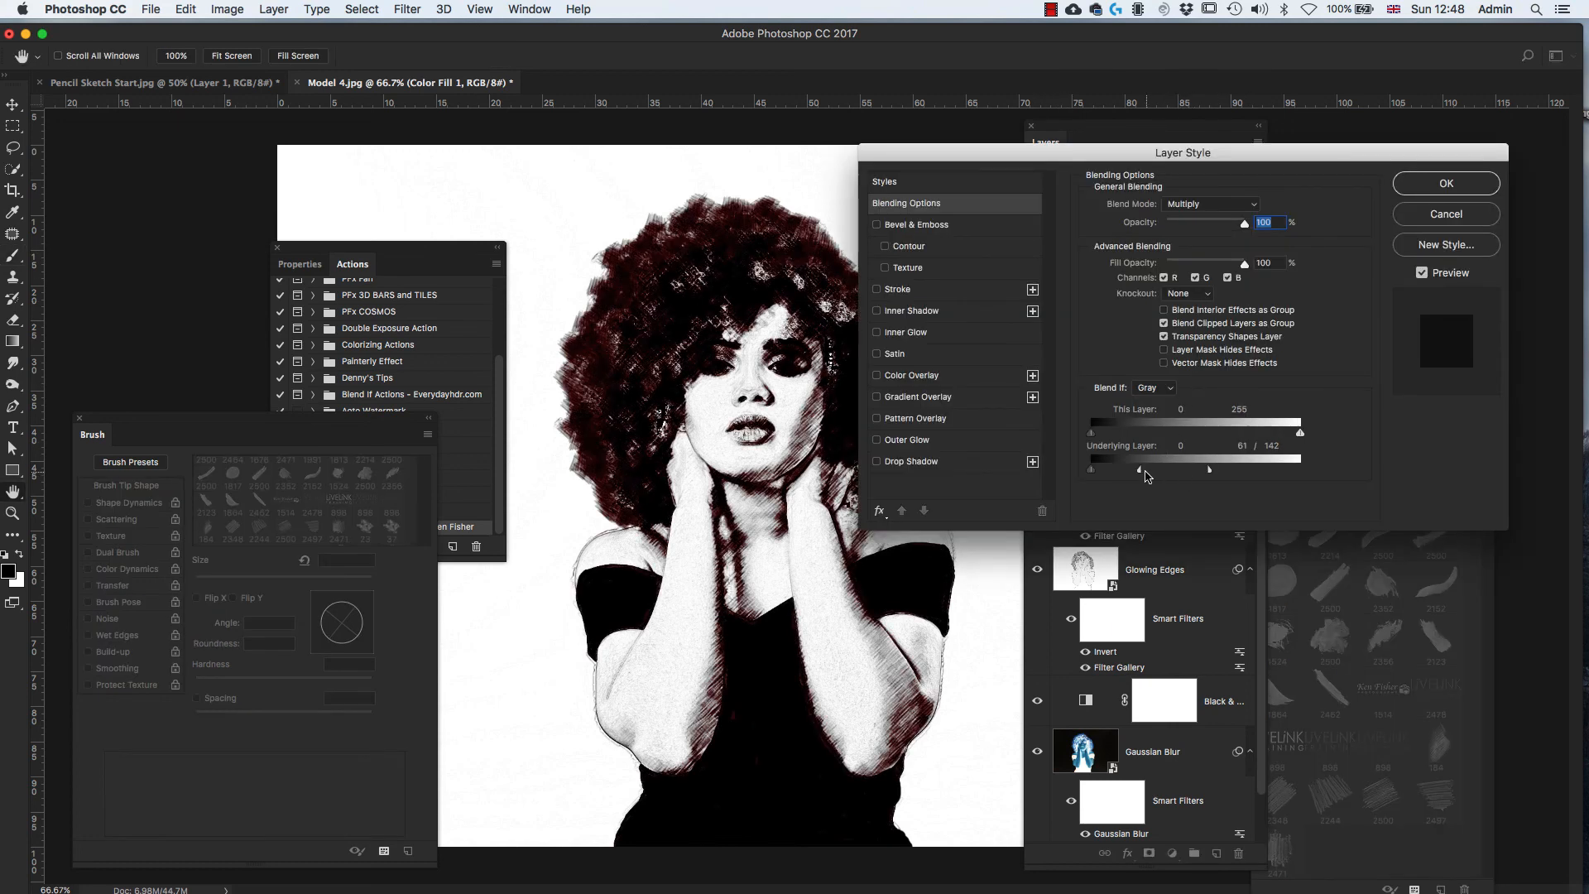
drag(1145, 475, 1186, 473)
click(1440, 217)
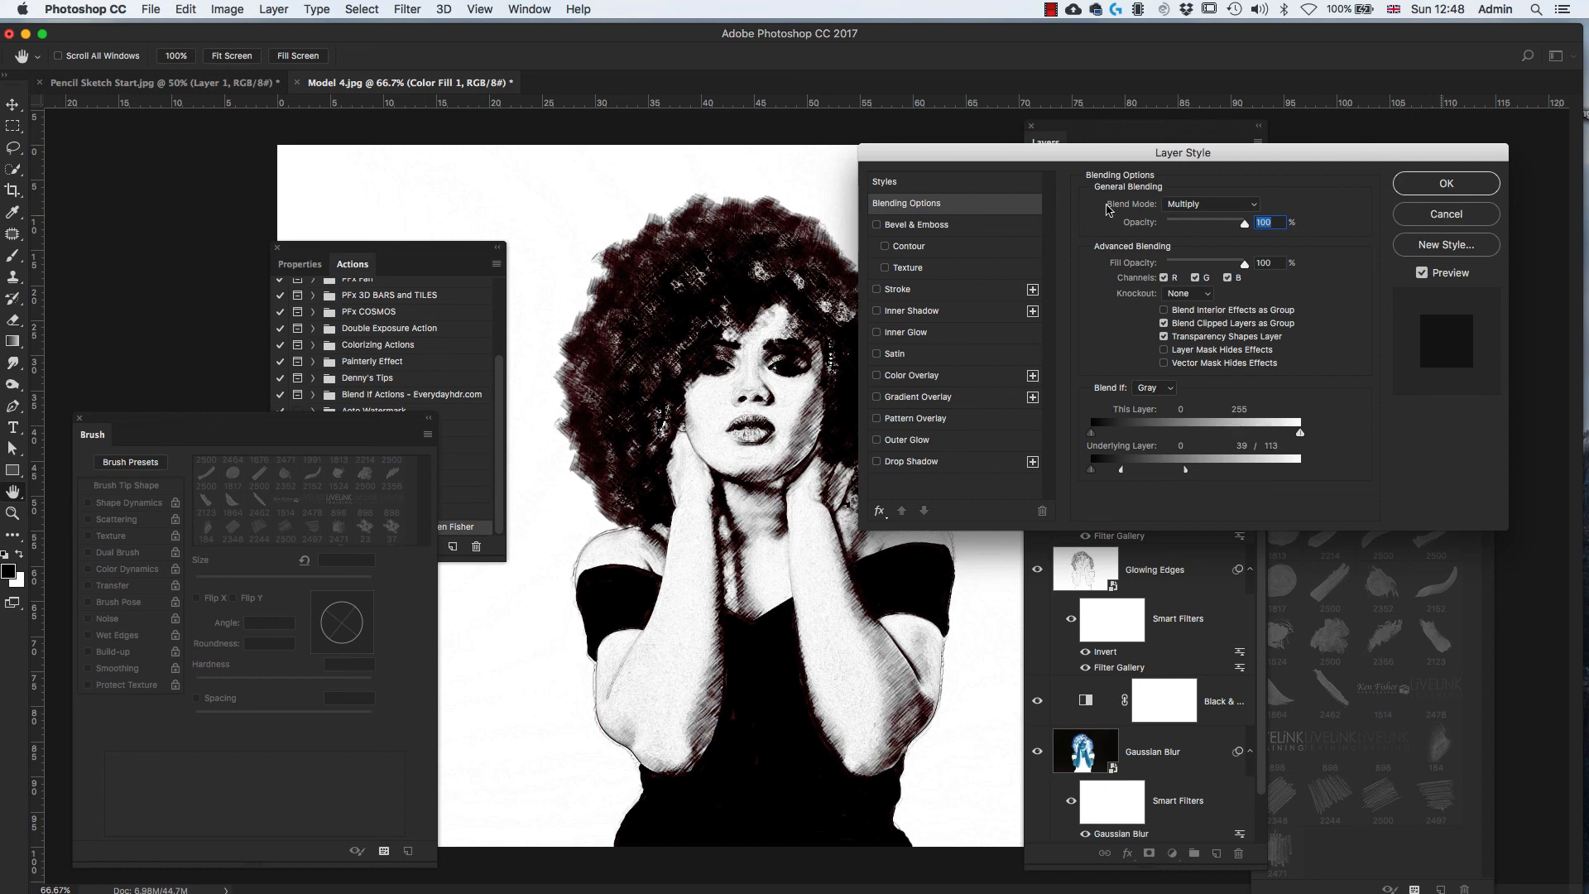
- Hide the red Color Fill layer
click(1037, 253)
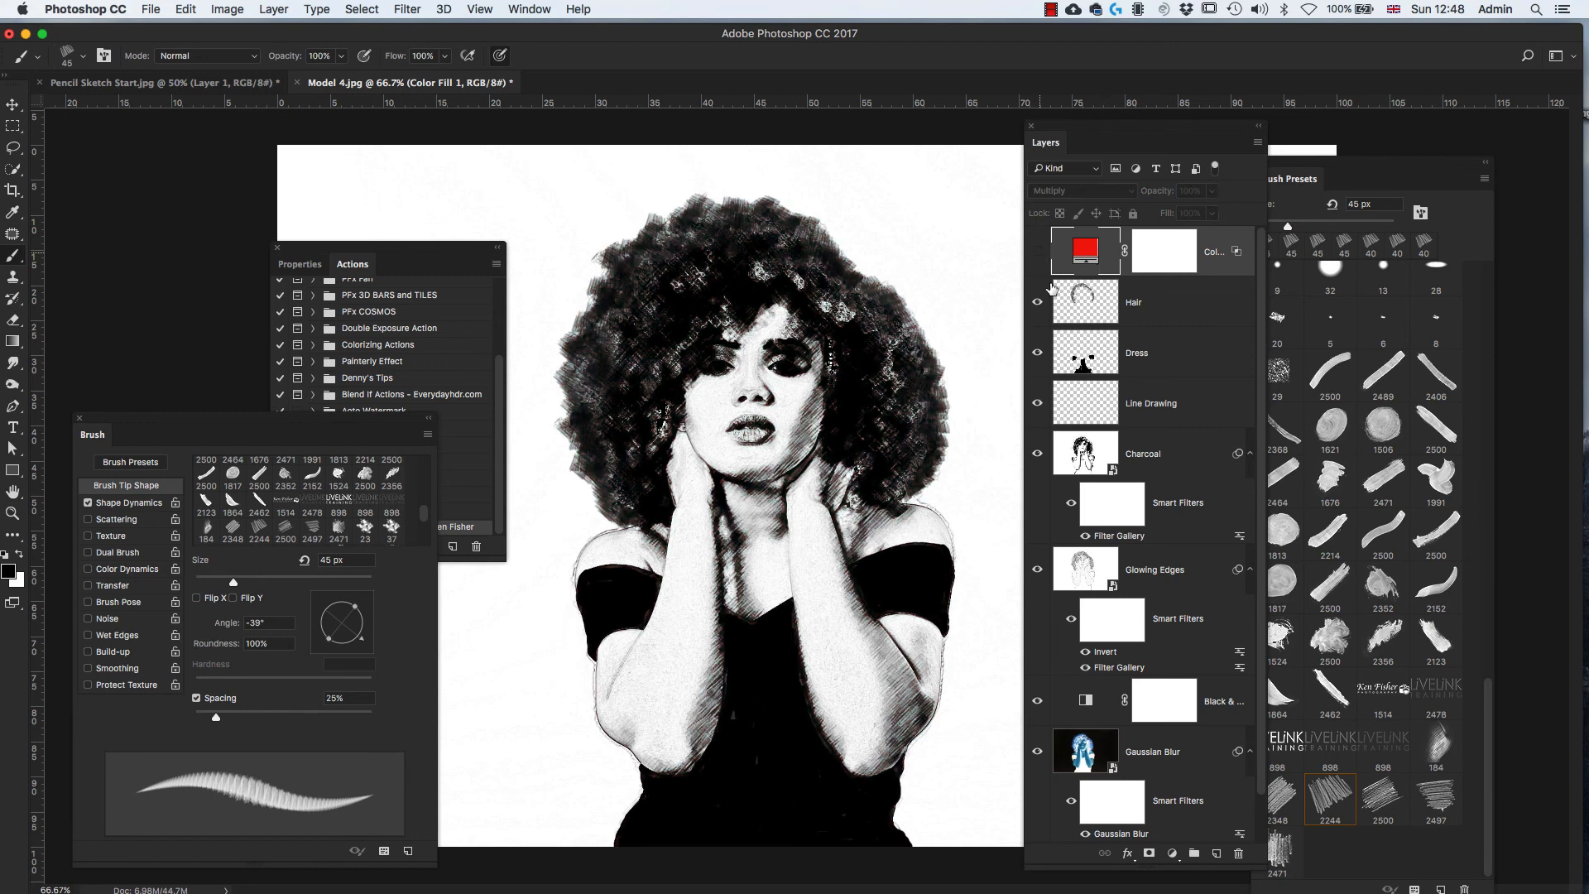